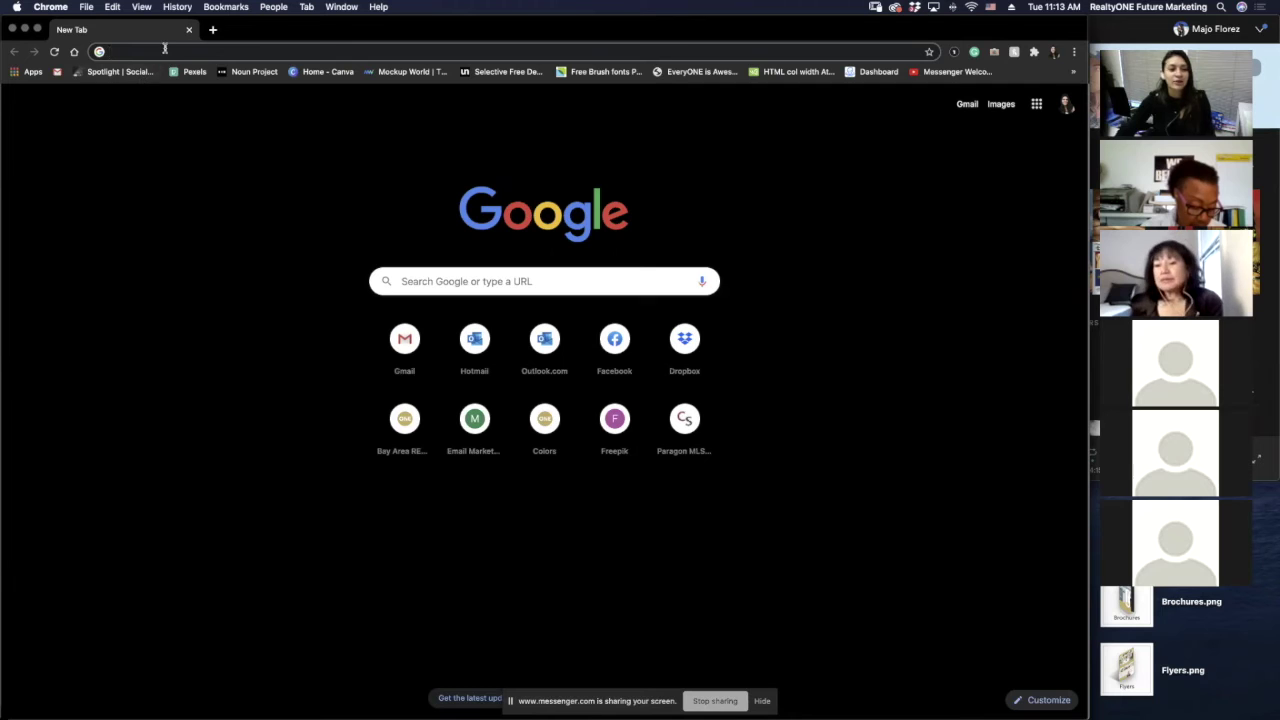
Step: Go to rogfuturecenter.com by typing 'rogfu' in the address bar and accepting the suggestion
{"action": "left_click", "coordinate": [165, 51]}
{"action": "type", "text": "rogfu"}
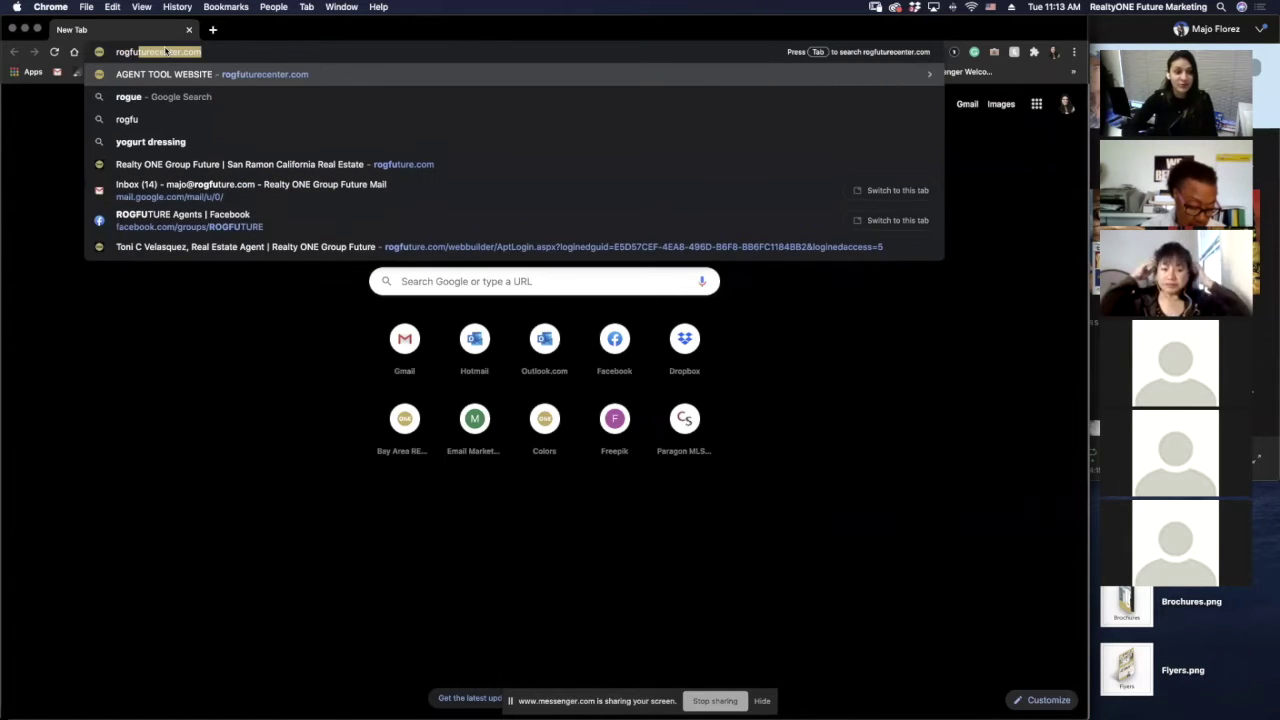
{"action": "key", "text": "Return"}
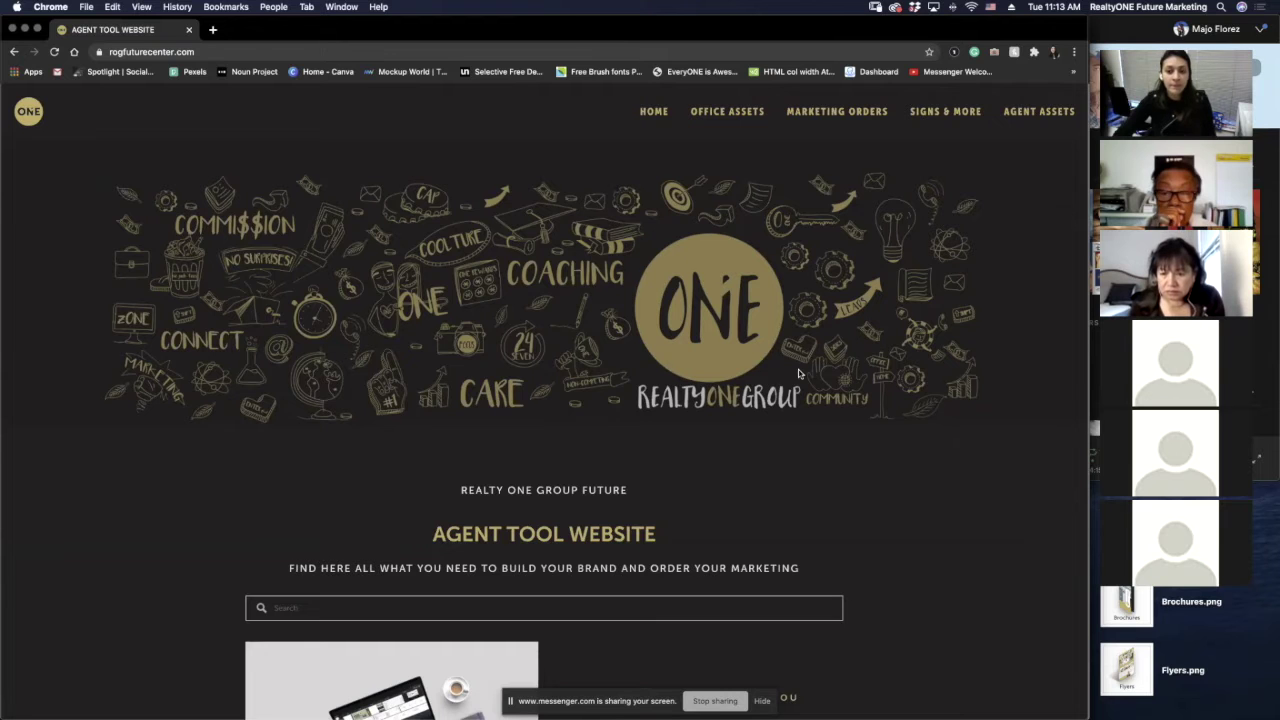
{"action": "scroll", "coordinate": [799, 370], "scroll_direction": "down", "scroll_amount": 2}
{"action": "scroll", "coordinate": [799, 372], "scroll_direction": "down", "scroll_amount": 15}
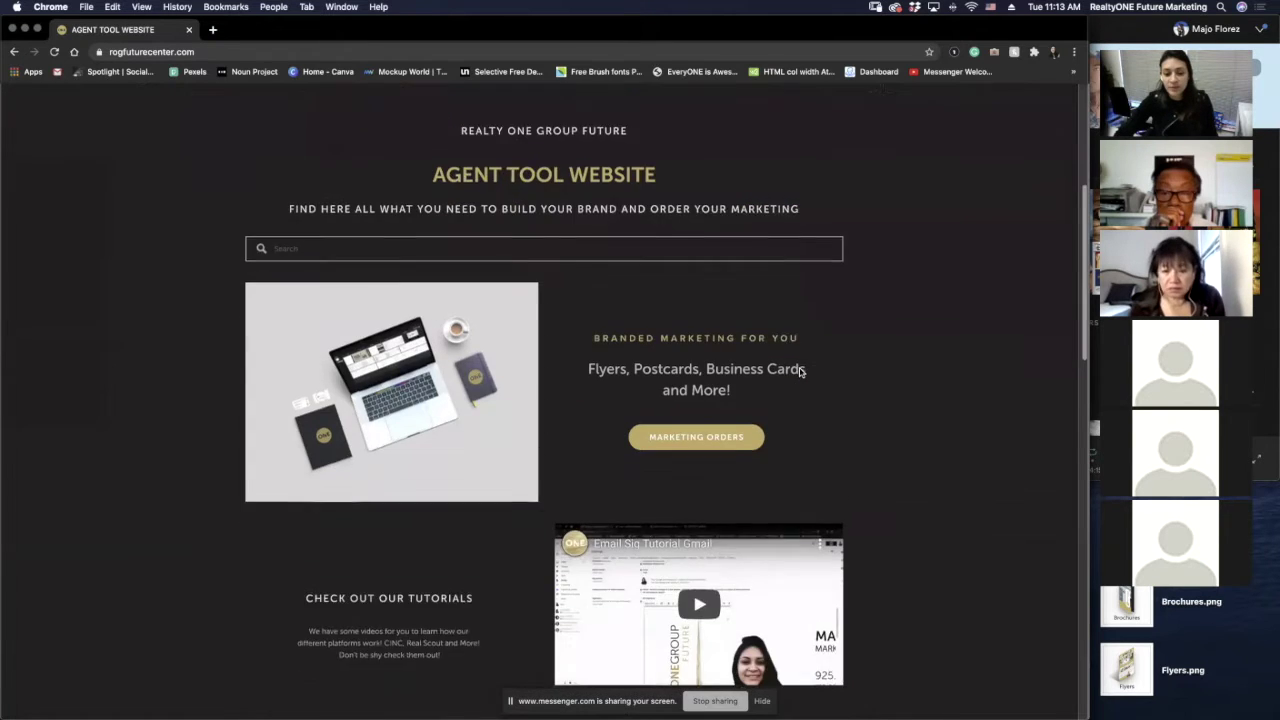
{"action": "scroll", "coordinate": [799, 372], "scroll_direction": "down", "scroll_amount": 10}
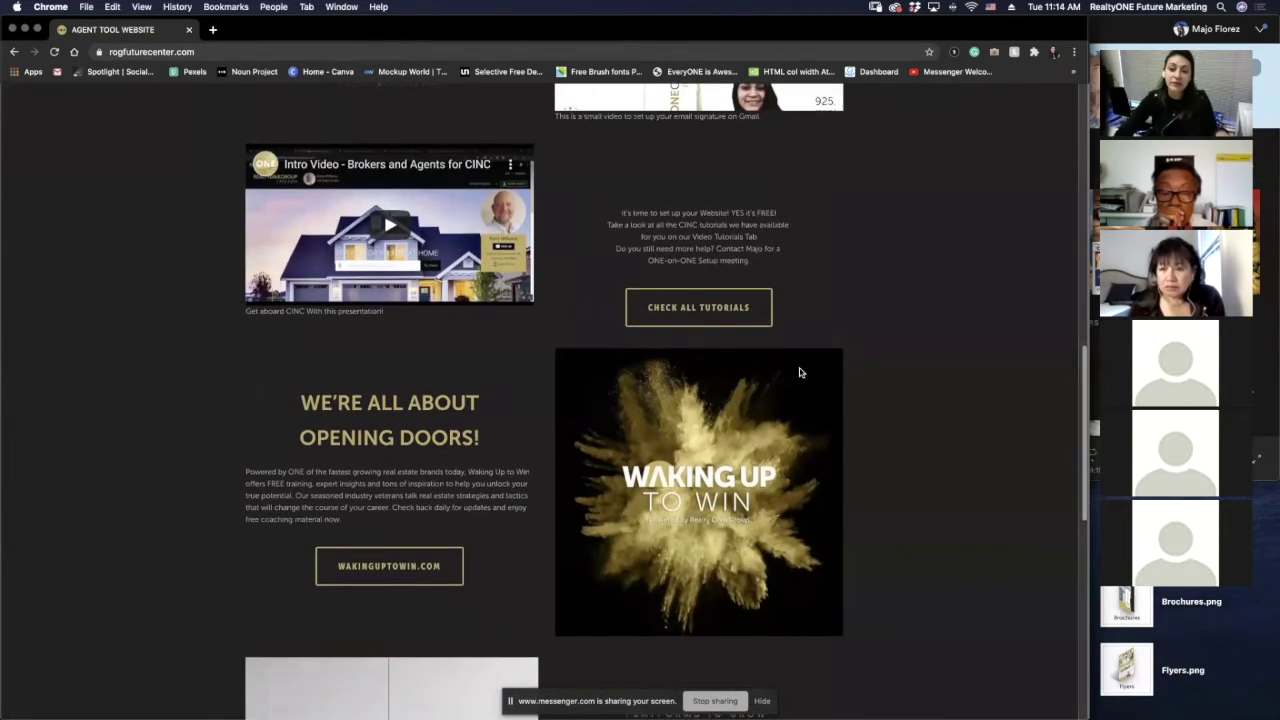
{"action": "scroll", "coordinate": [799, 372], "scroll_direction": "up", "scroll_amount": 18}
{"action": "scroll", "coordinate": [799, 372], "scroll_direction": "up", "scroll_amount": 10}
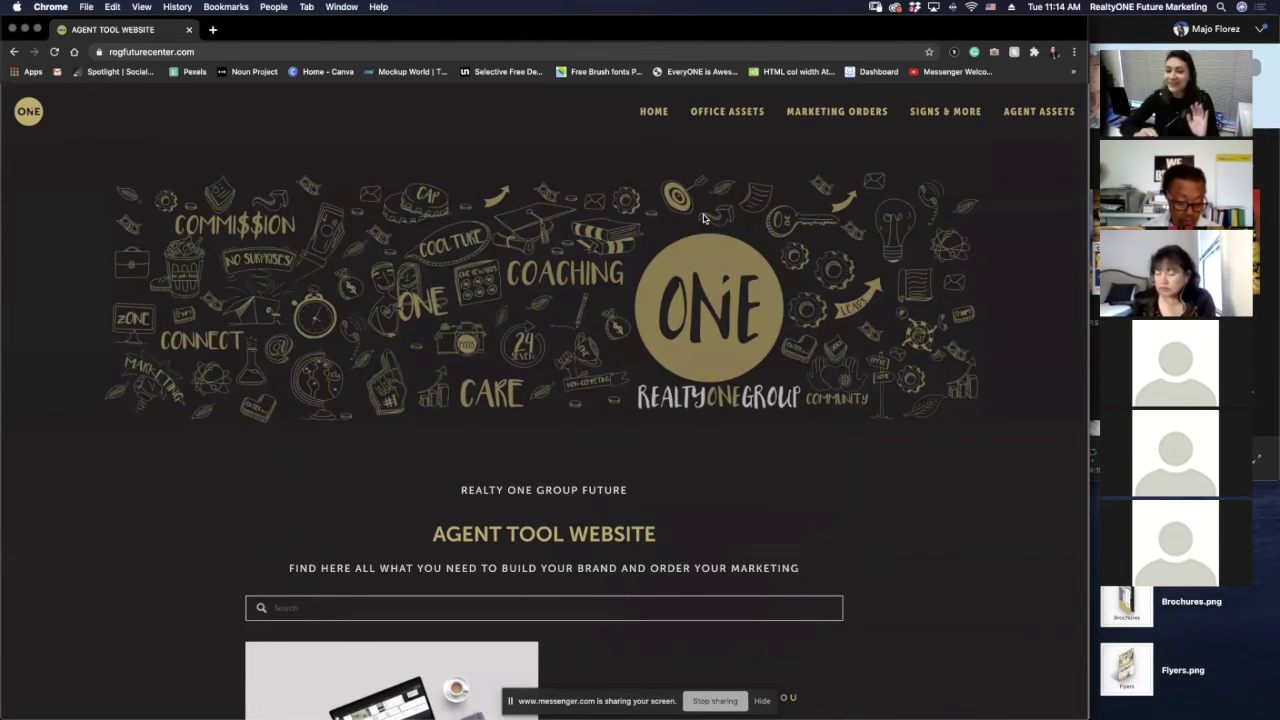
Step: Open Office Assets > Reserve Conference Room and look over its four-step booking guide
{"action": "left_click", "coordinate": [727, 116]}
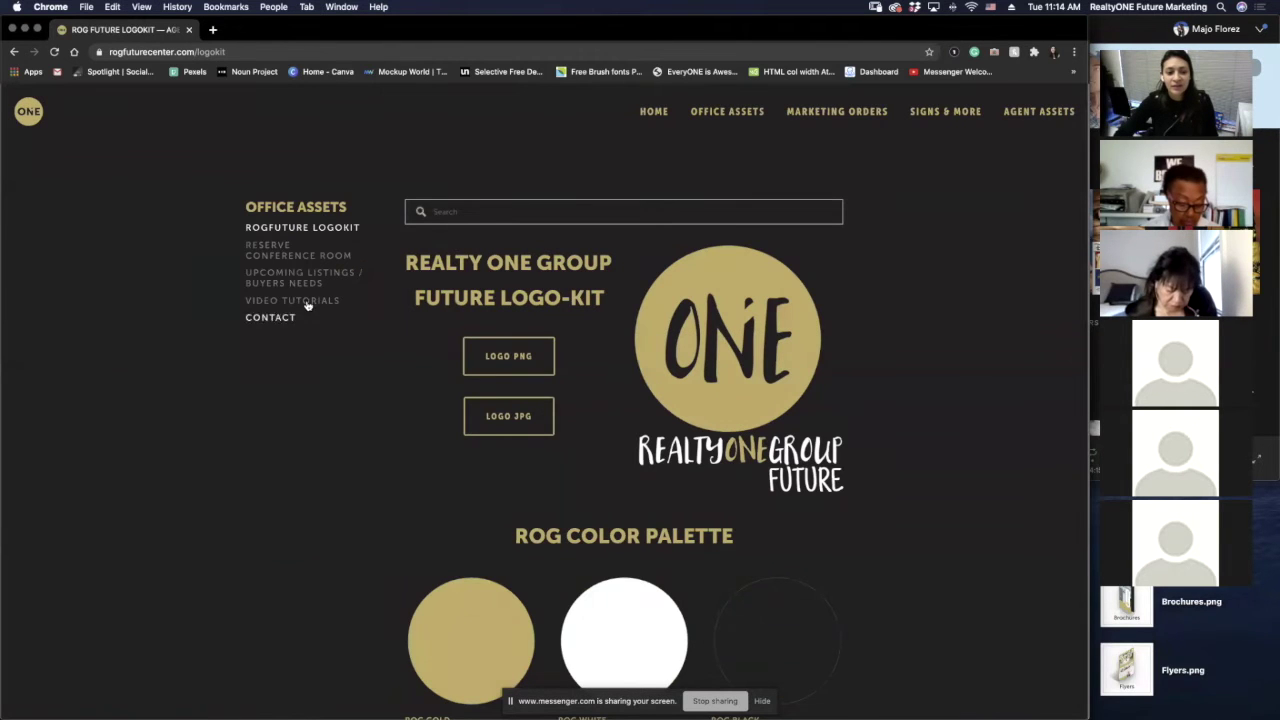
{"action": "left_click", "coordinate": [263, 255]}
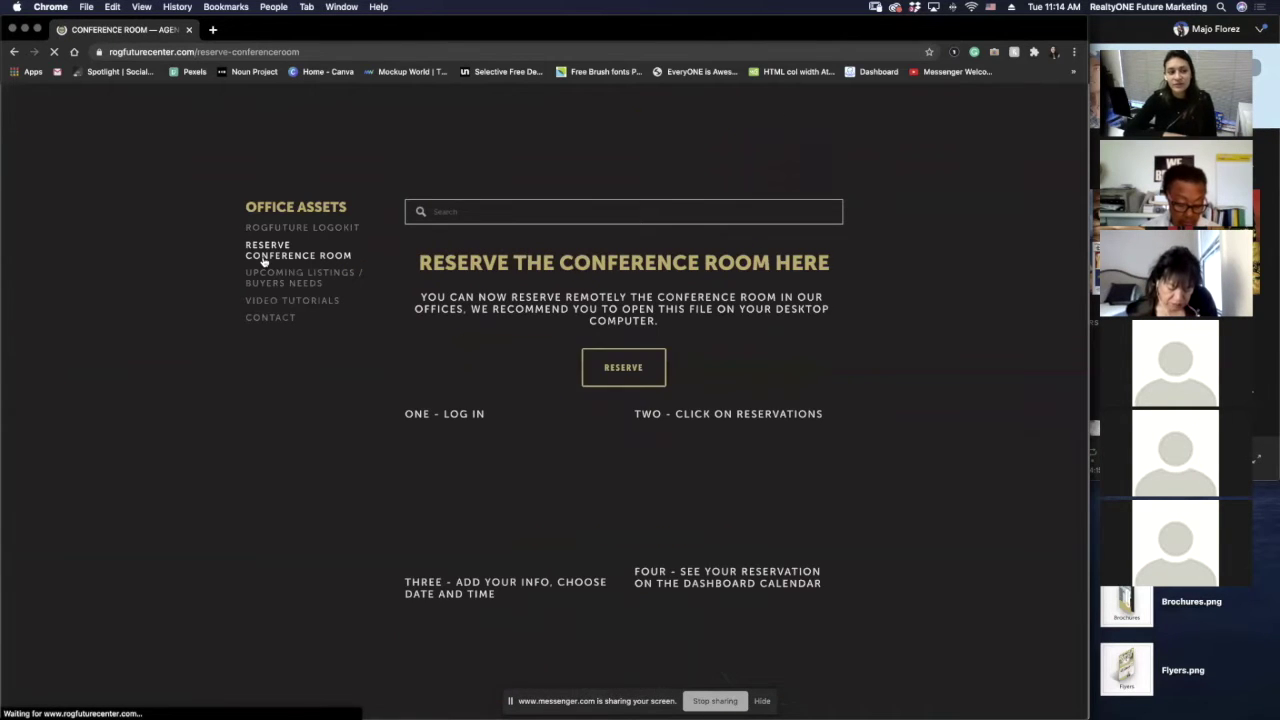
{"action": "scroll", "coordinate": [531, 349], "scroll_direction": "down", "scroll_amount": 3}
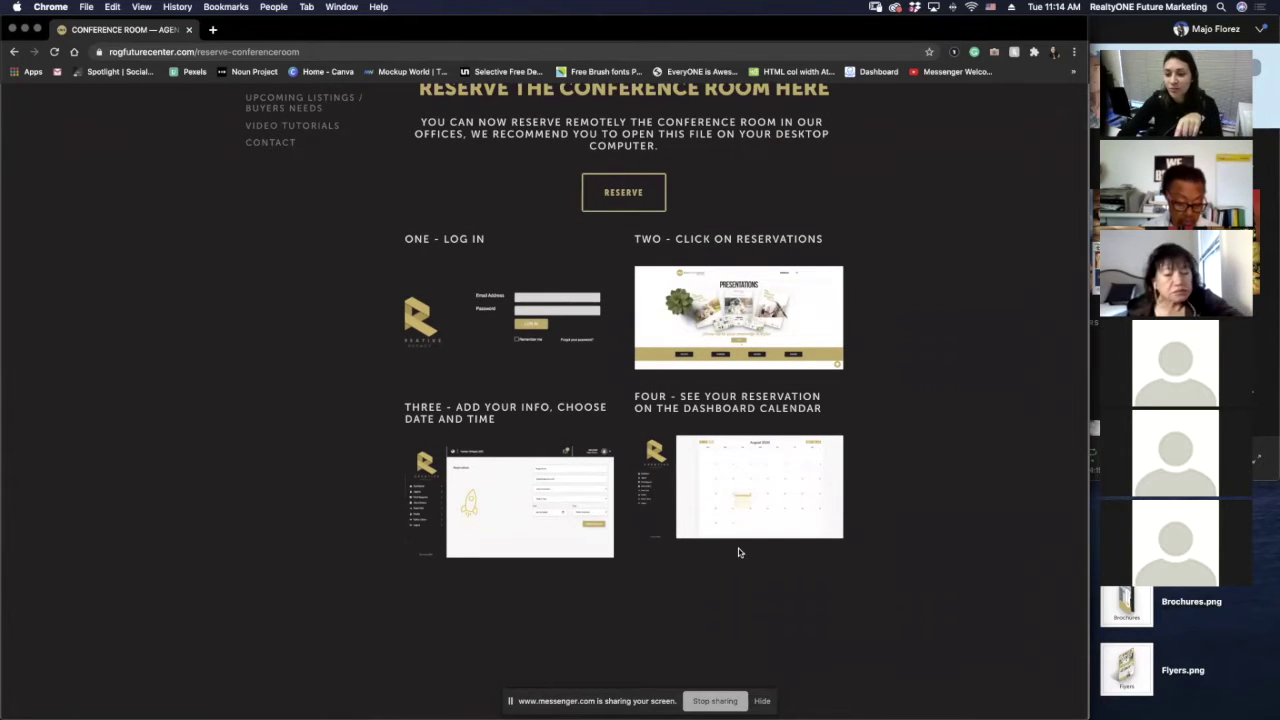
{"action": "scroll", "coordinate": [702, 464], "scroll_direction": "up", "scroll_amount": 1}
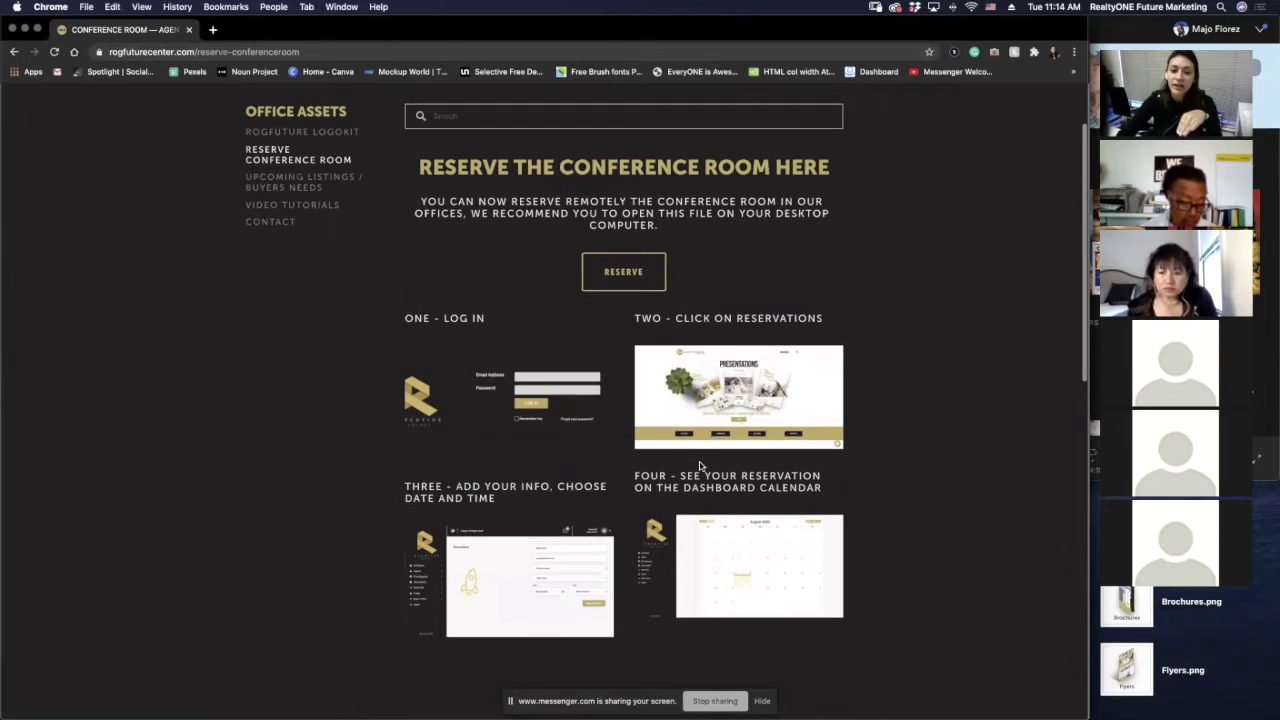
Step: Reserve the San Ramon Conference Room for 08/25/2020, 09:00AM - 10:00AM
{"action": "left_click", "coordinate": [623, 271]}
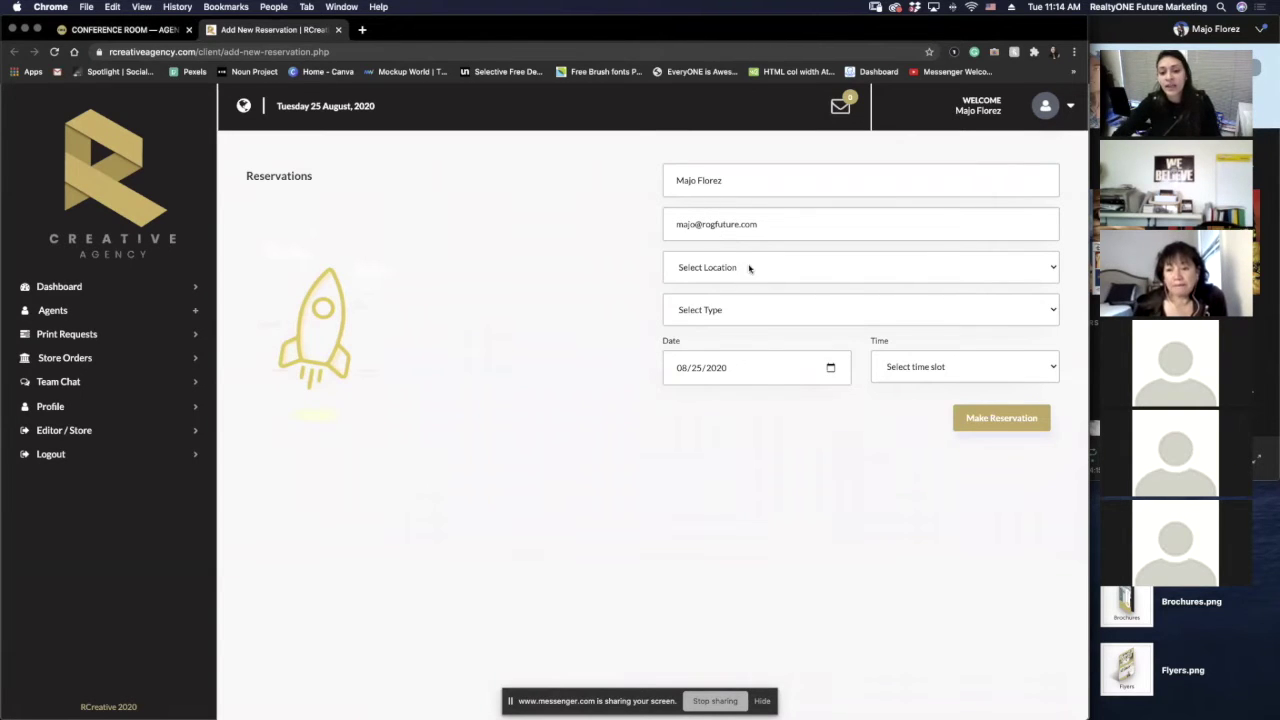
{"action": "left_click", "coordinate": [748, 267]}
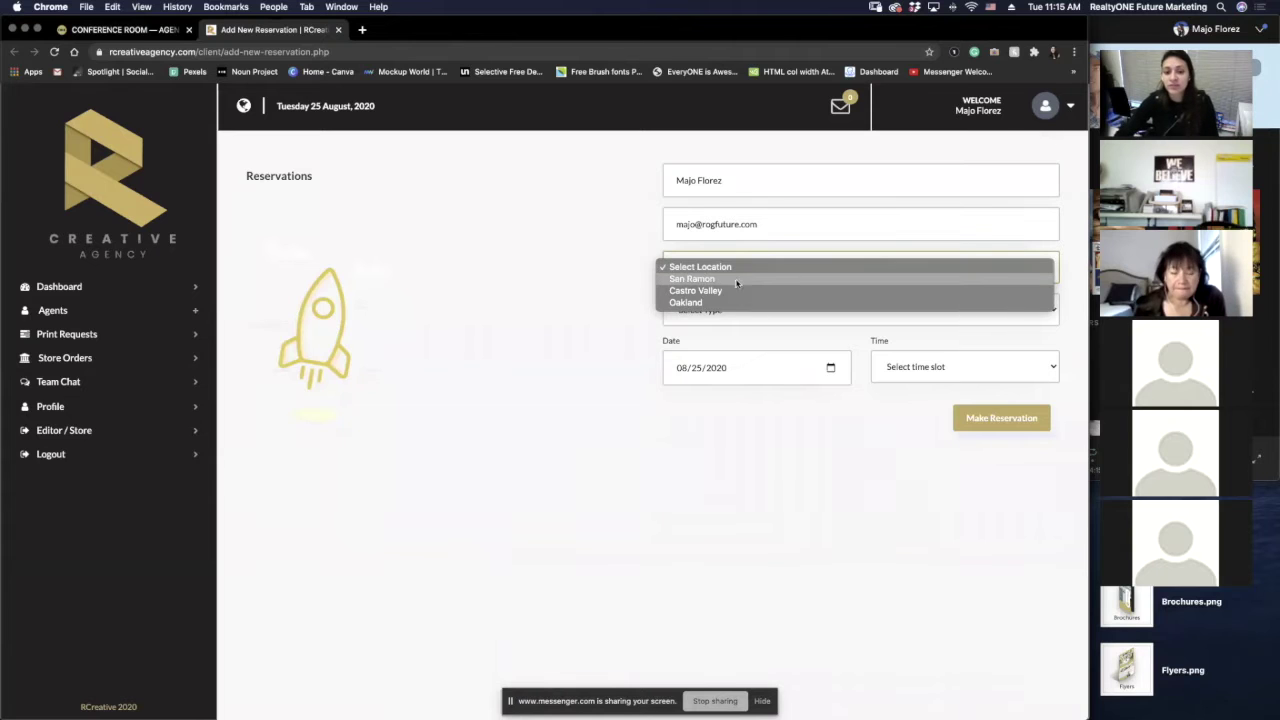
{"action": "left_click", "coordinate": [735, 279]}
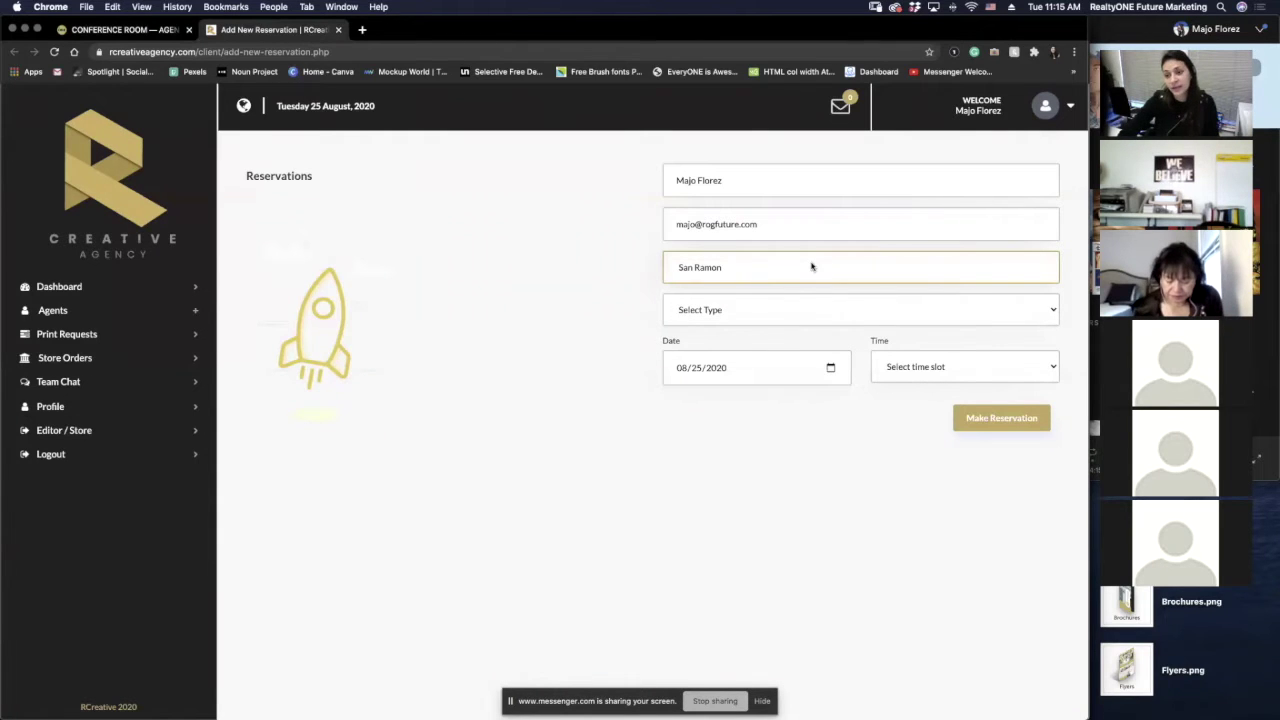
{"action": "left_click", "coordinate": [757, 322]}
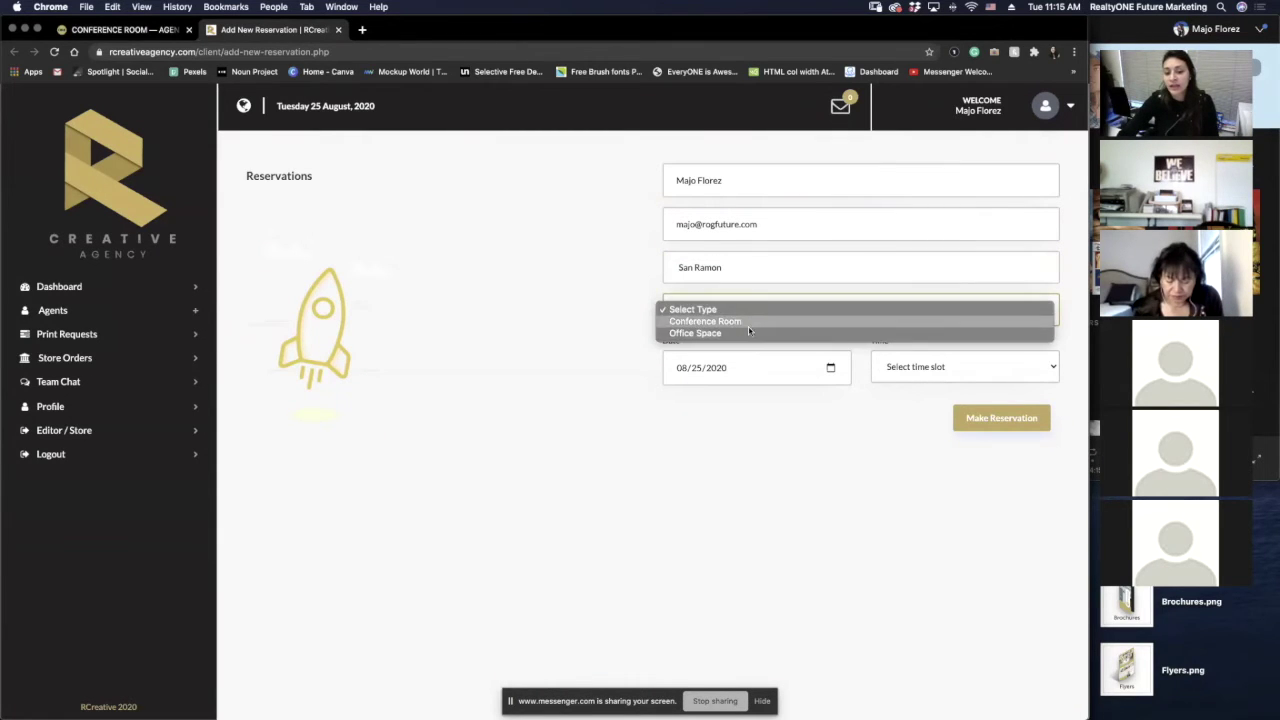
{"action": "left_click", "coordinate": [763, 325]}
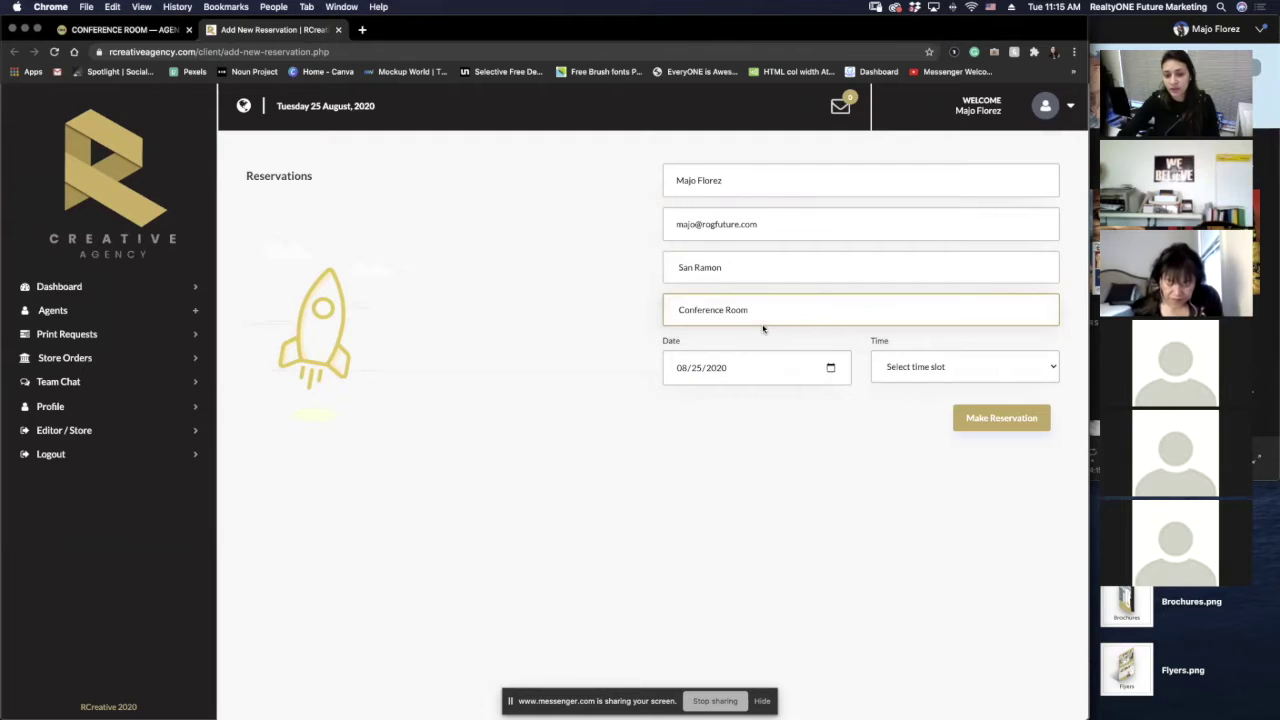
{"action": "left_click", "coordinate": [831, 368]}
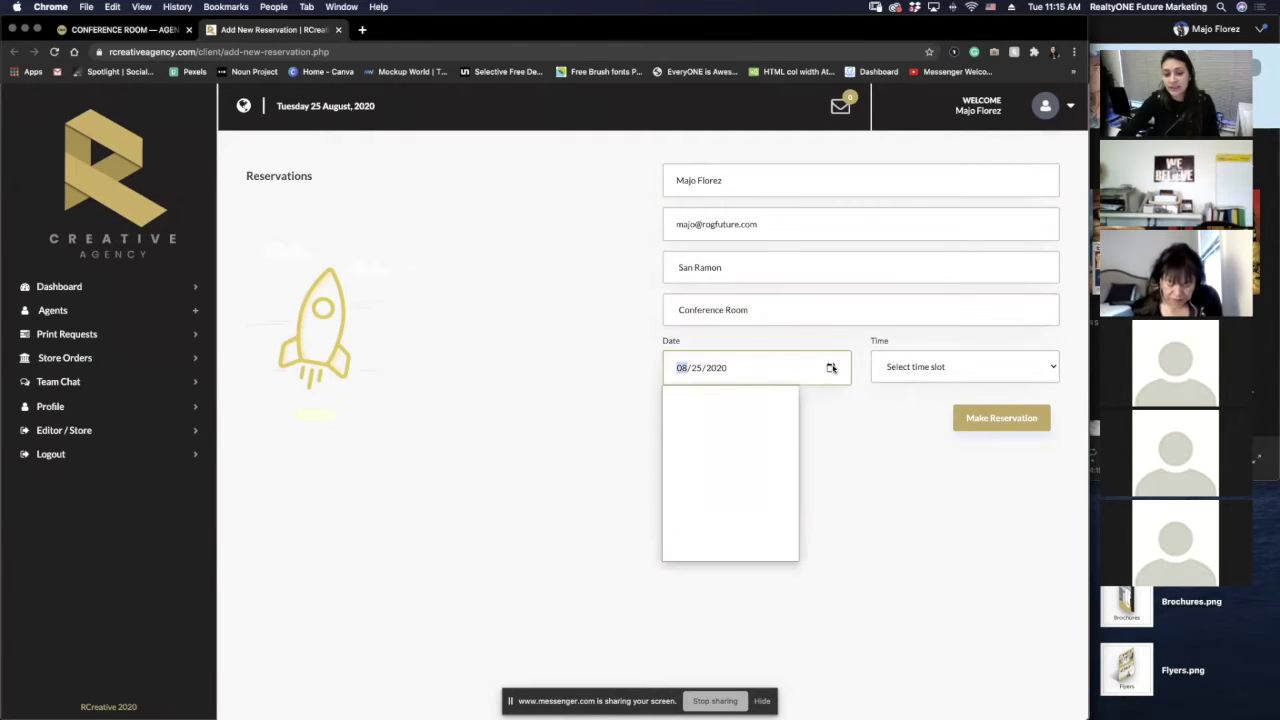
{"action": "left_click", "coordinate": [966, 367]}
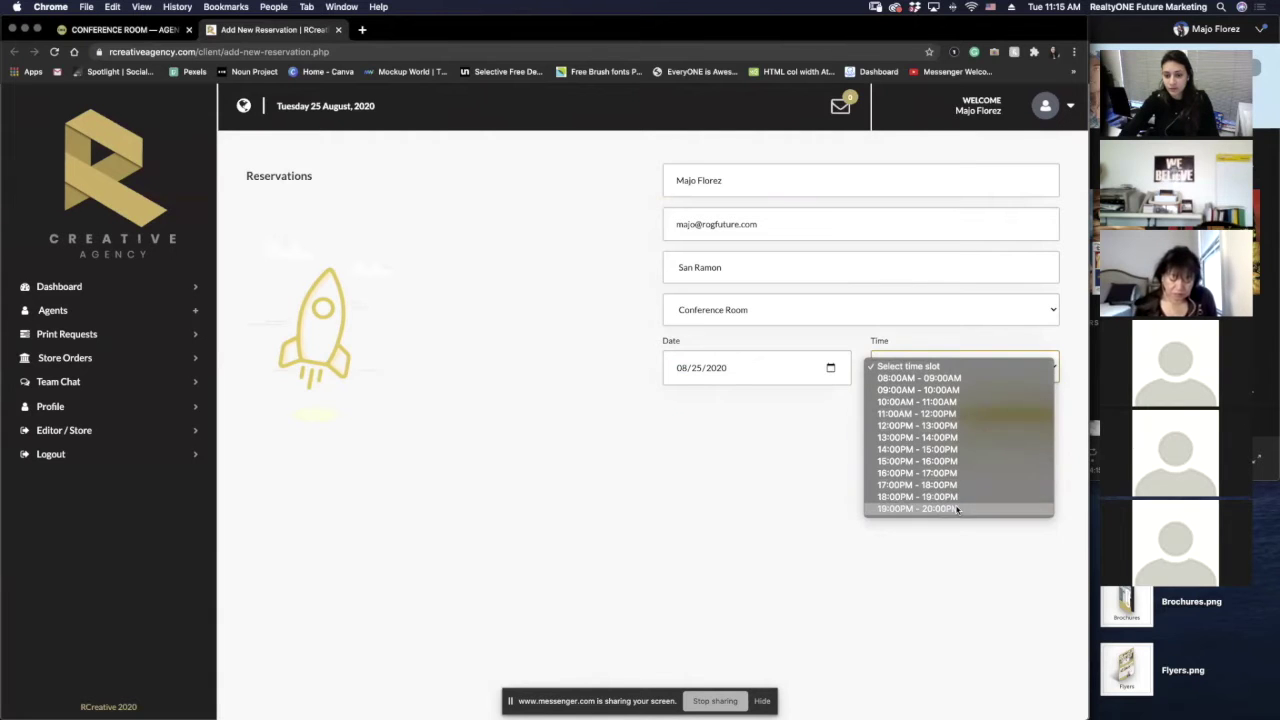
{"action": "left_click", "coordinate": [925, 390]}
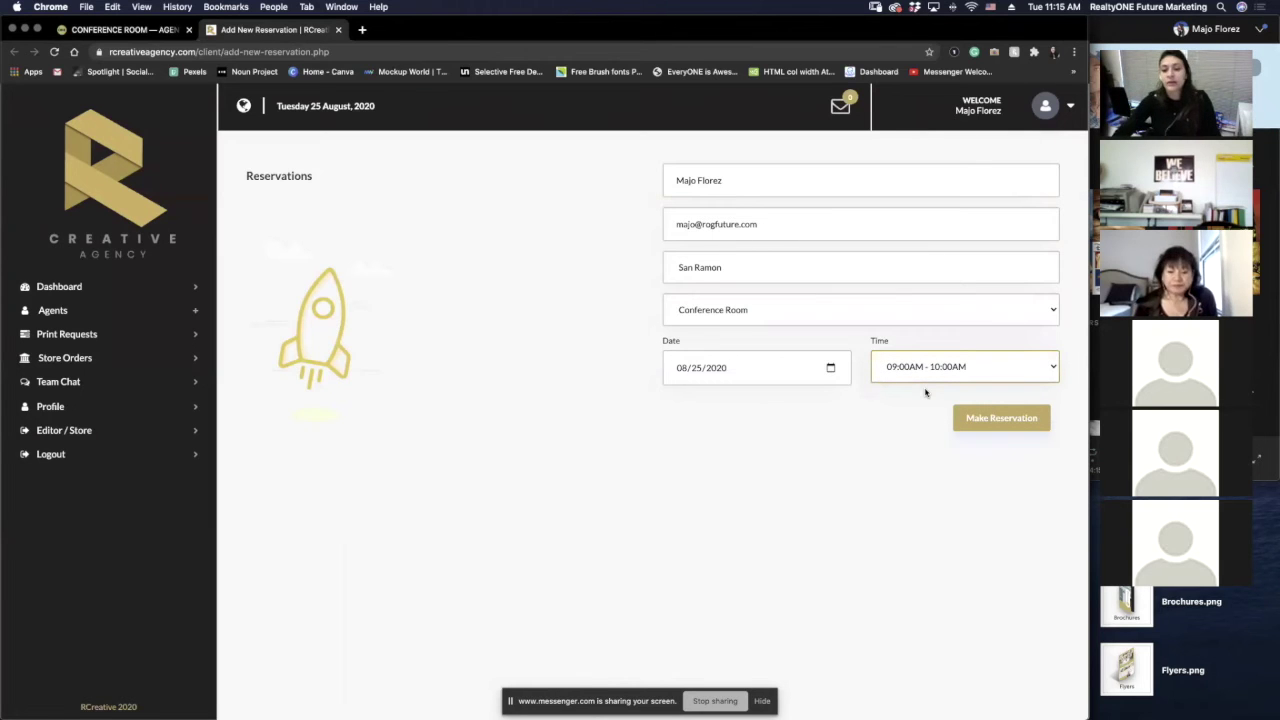
{"action": "left_click", "coordinate": [982, 420]}
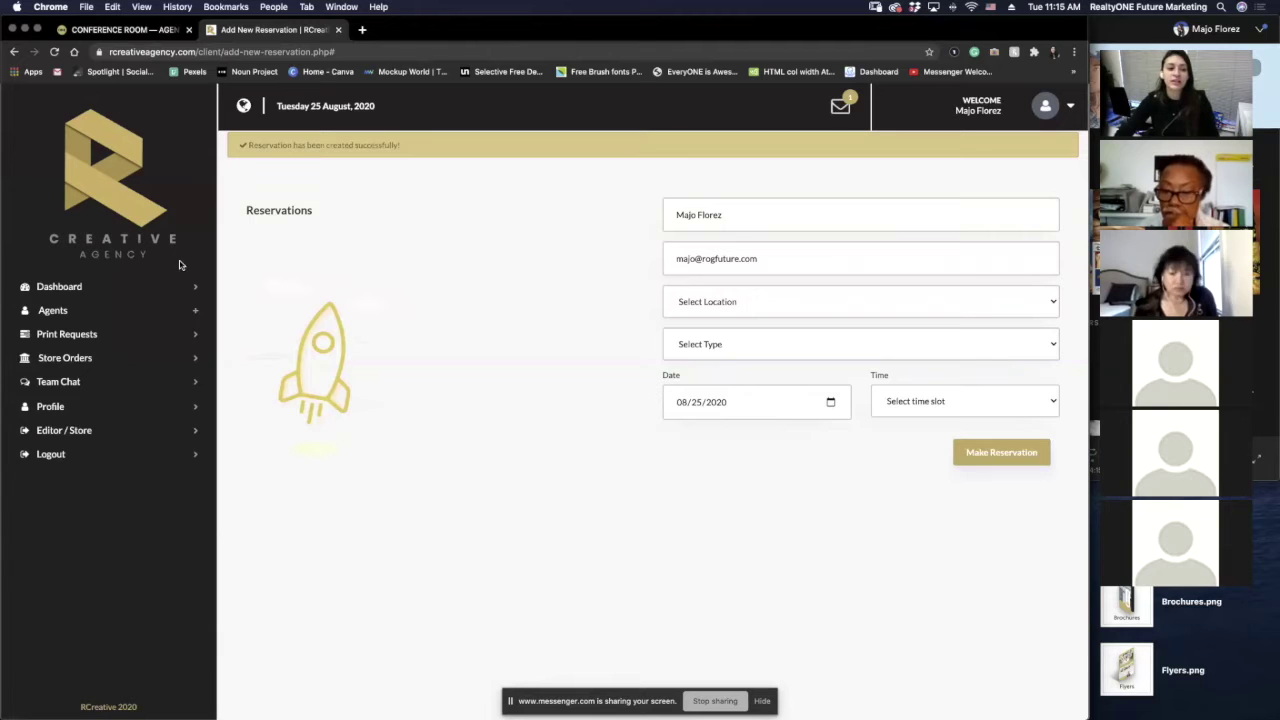
Step: Show the dashboard calendar's Aug 23–29, 2020 week with the new Tuesday 9am booking
{"action": "left_click", "coordinate": [58, 288]}
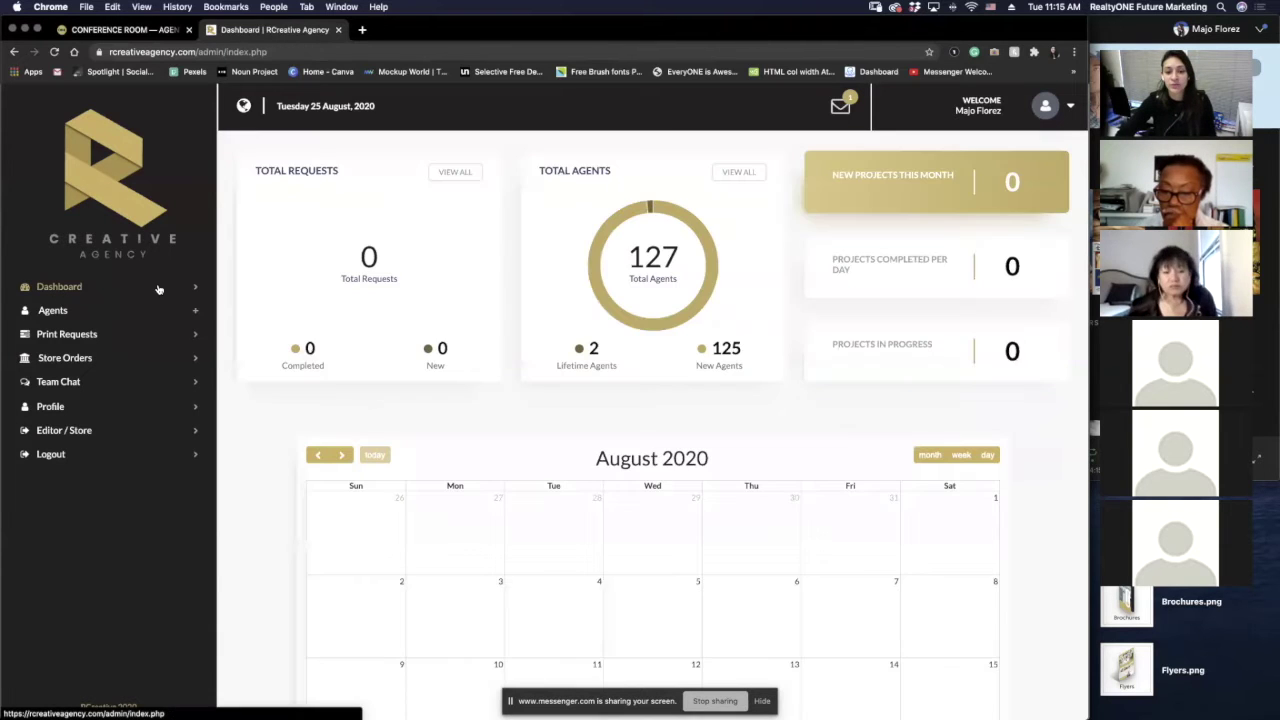
{"action": "scroll", "coordinate": [486, 271], "scroll_direction": "down", "scroll_amount": 5}
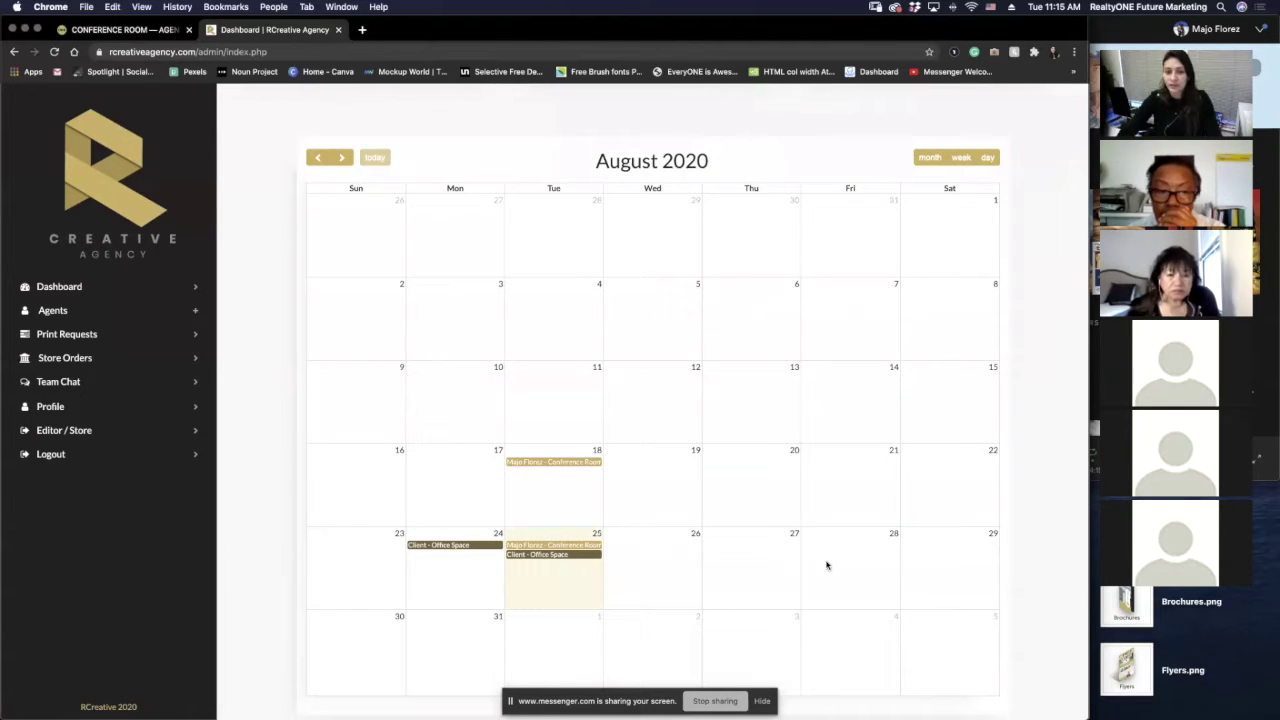
{"action": "left_click", "coordinate": [962, 159]}
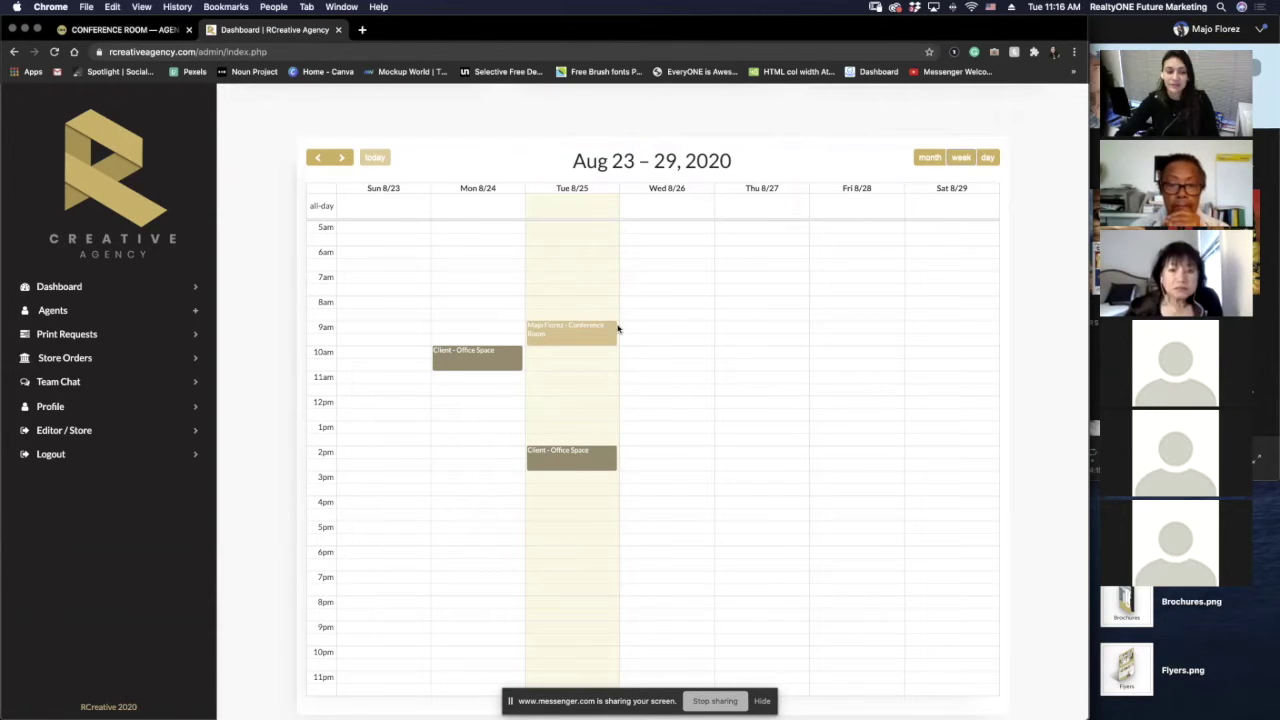
{"action": "scroll", "coordinate": [494, 271], "scroll_direction": "up", "scroll_amount": 10}
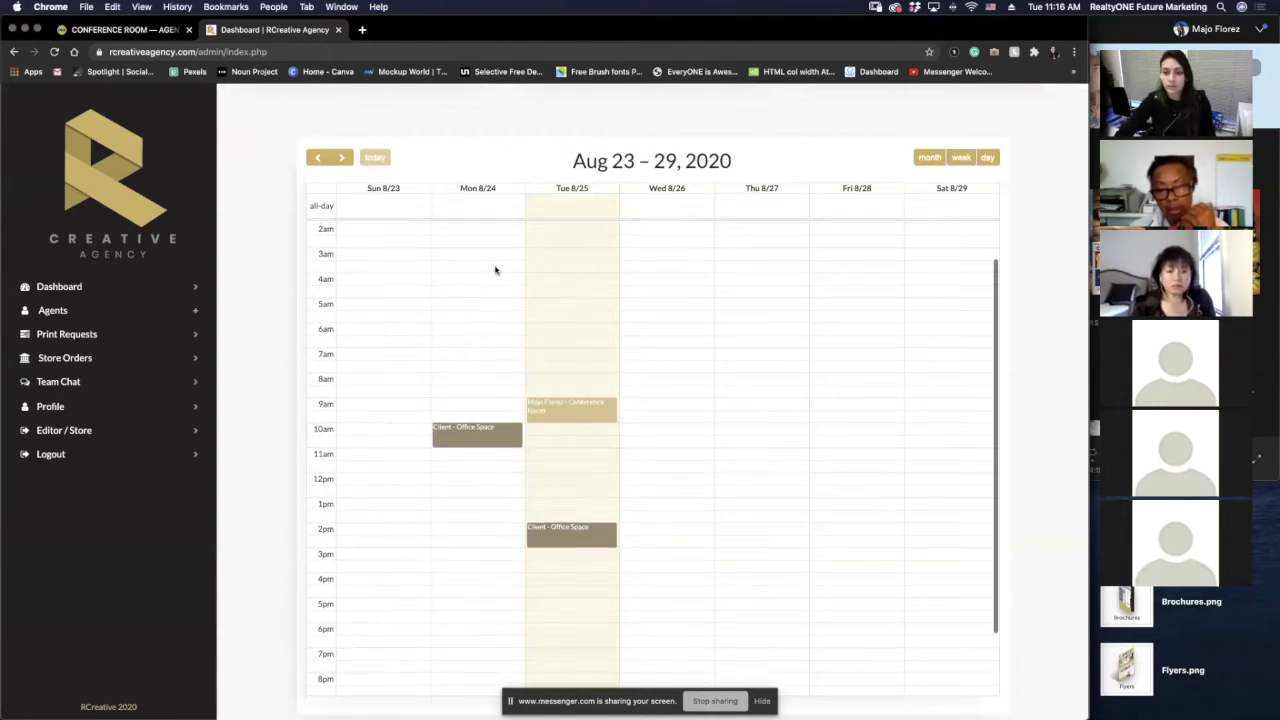
{"action": "left_click", "coordinate": [120, 29]}
Step: Log out of the RCreative portal and close its tab
{"action": "scroll", "coordinate": [587, 225], "scroll_direction": "up", "scroll_amount": 3}
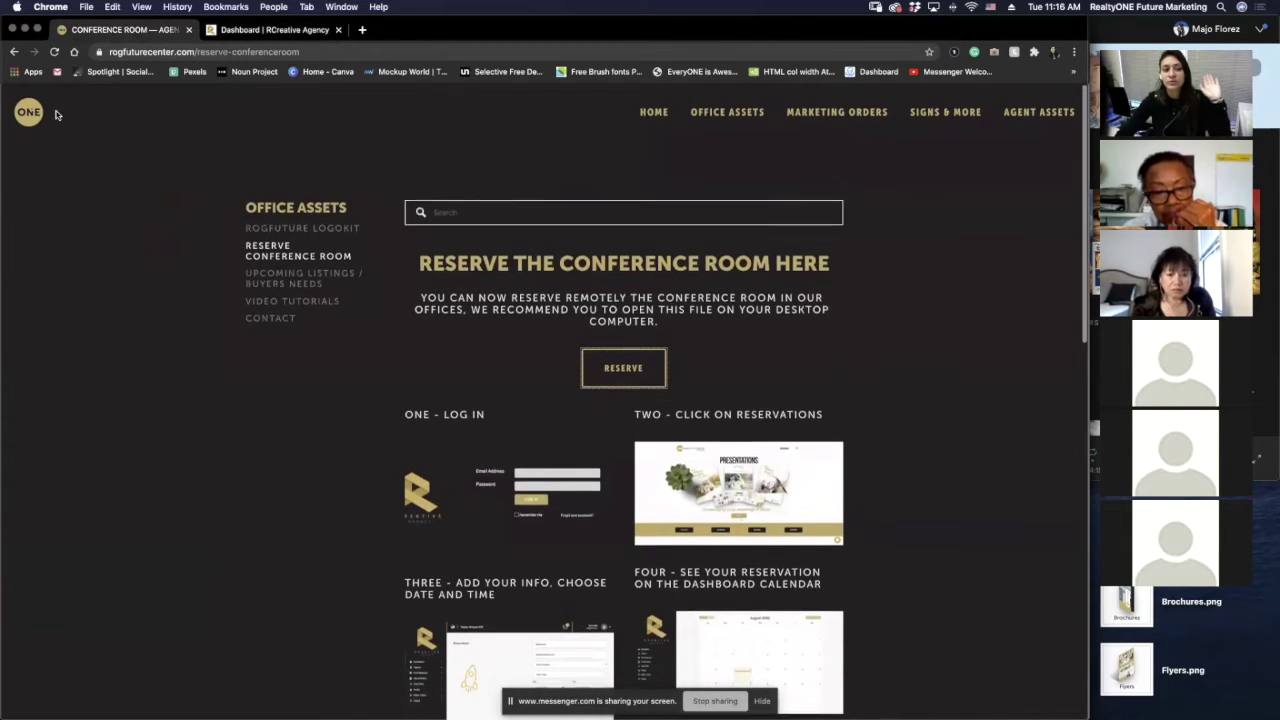
{"action": "mouse_move", "coordinate": [727, 111]}
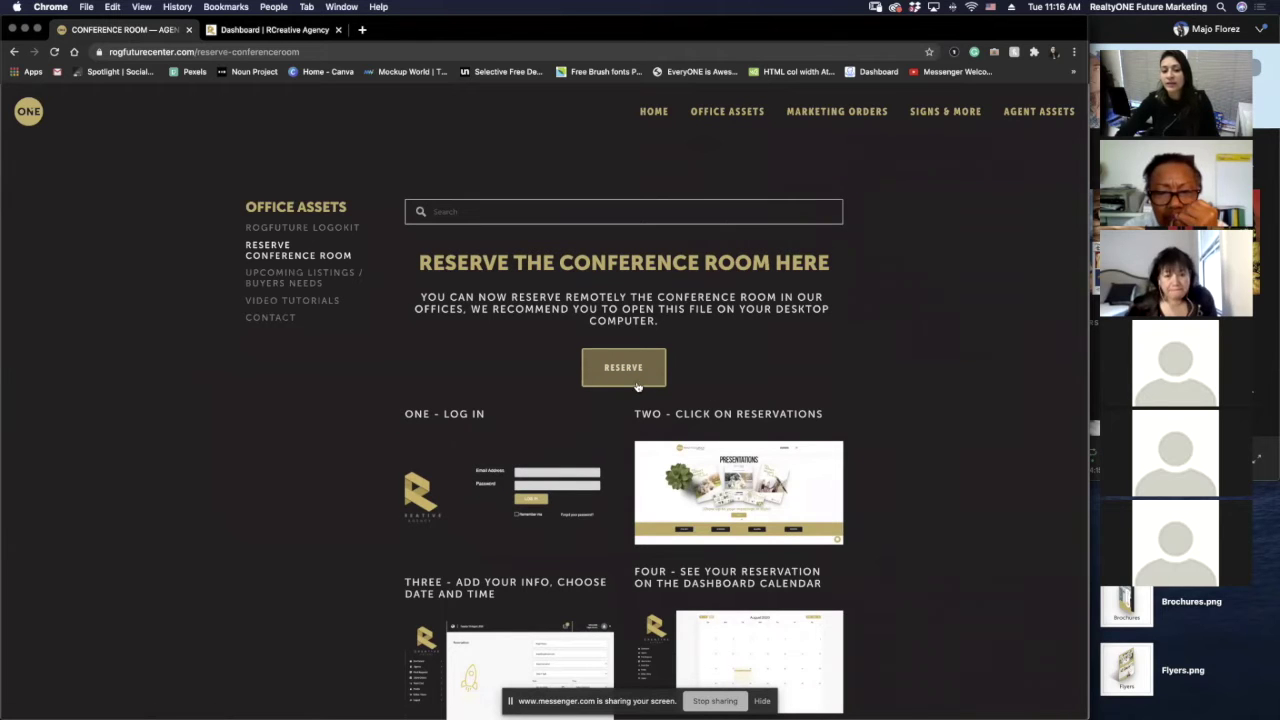
{"action": "left_click", "coordinate": [275, 29]}
{"action": "left_click", "coordinate": [1045, 105]}
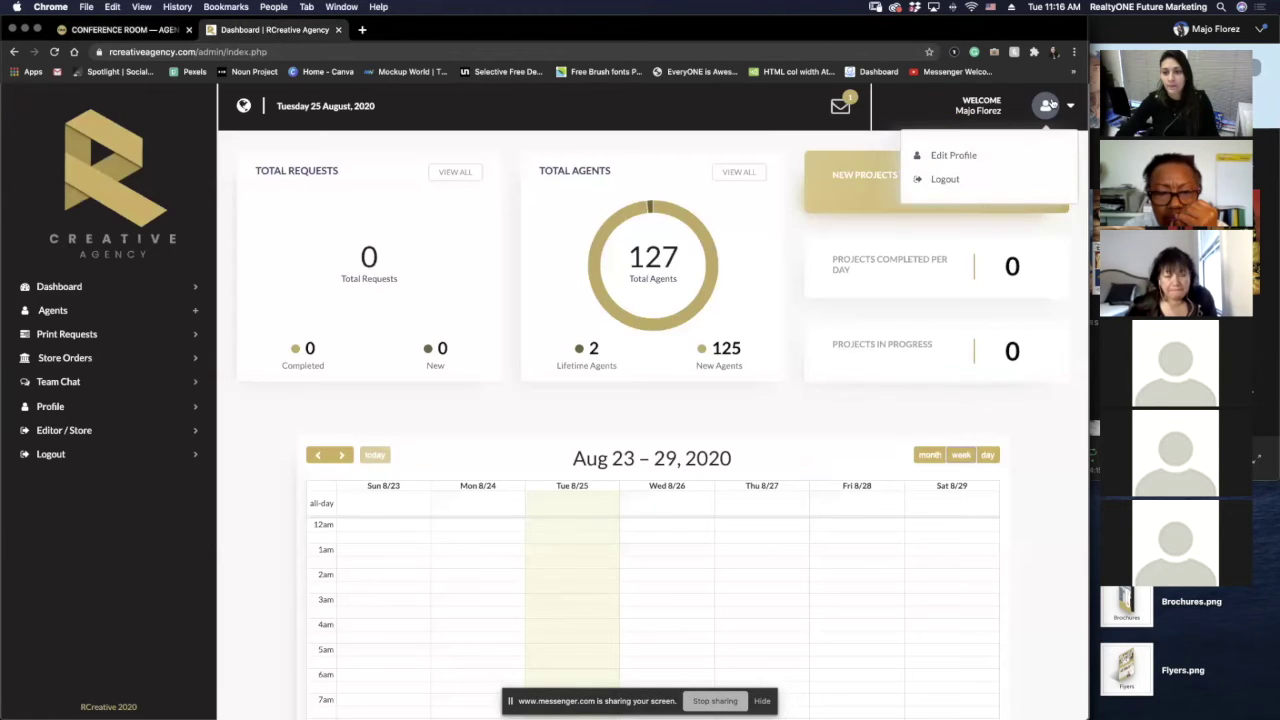
{"action": "left_click", "coordinate": [944, 179]}
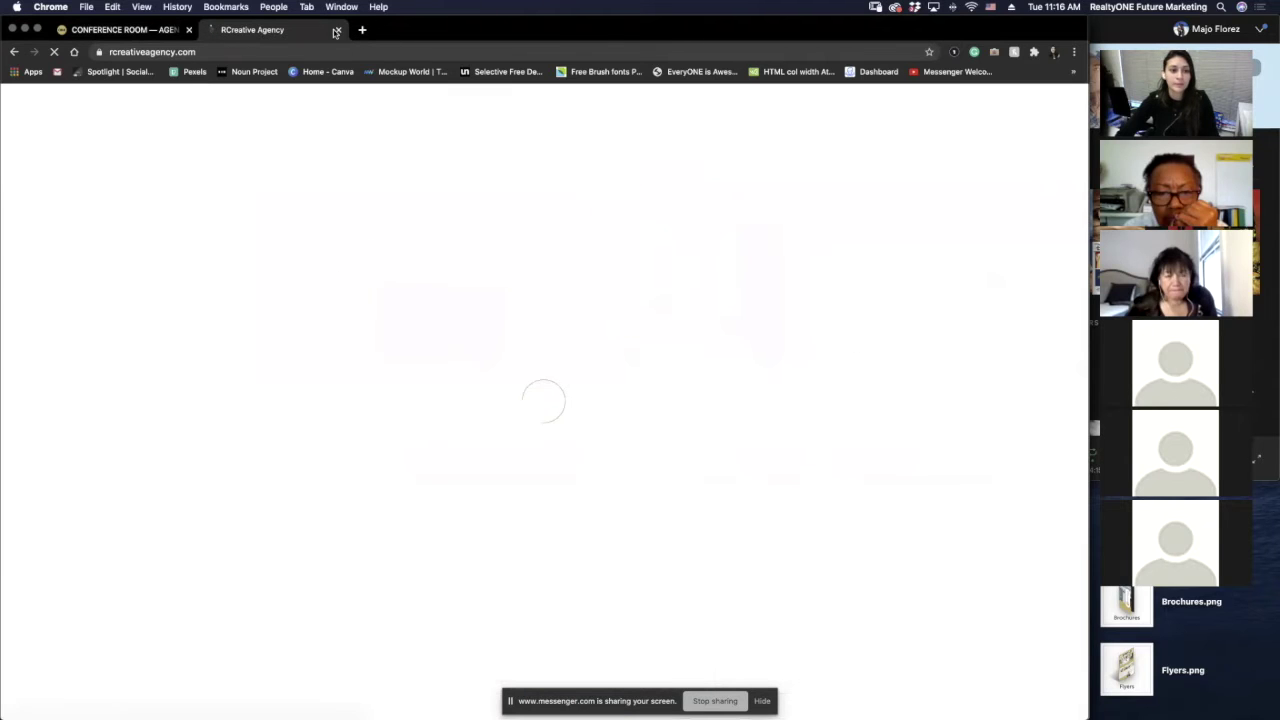
{"action": "left_click", "coordinate": [118, 30]}
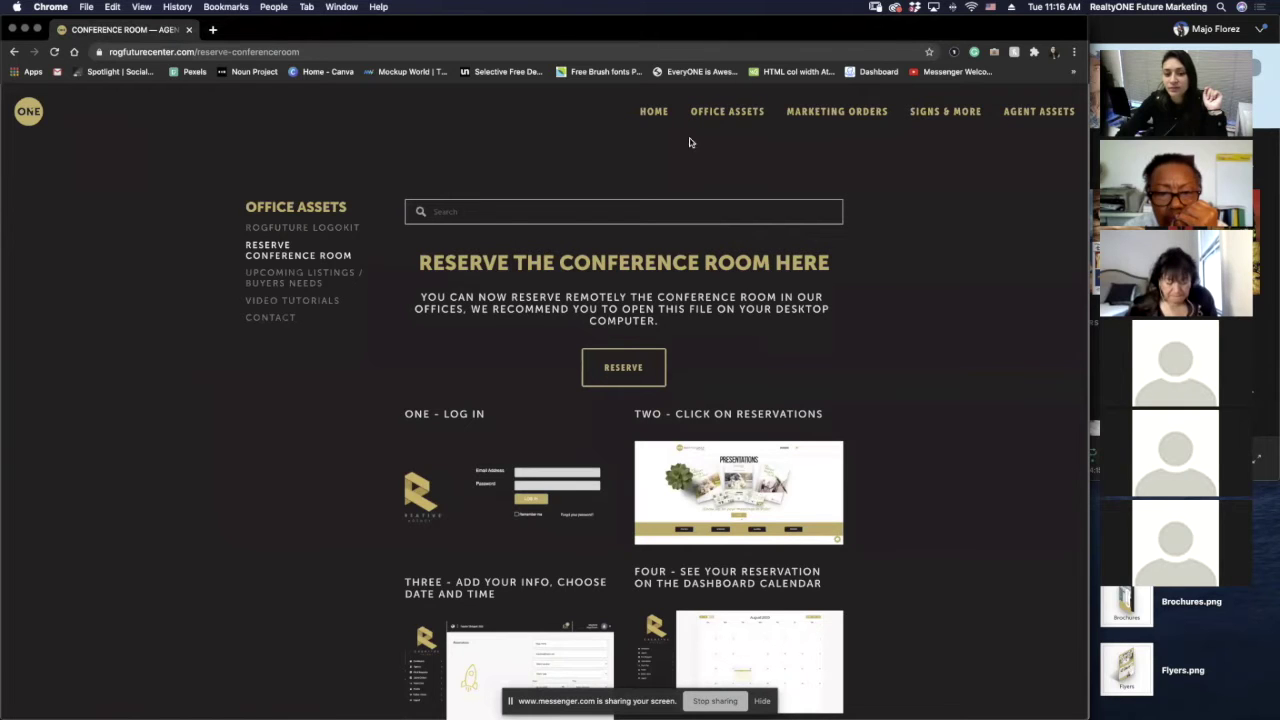
Step: Return to Office Assets > Reserve Conference Room and launch the RCreative login via RESERVE
{"action": "mouse_move", "coordinate": [720, 116]}
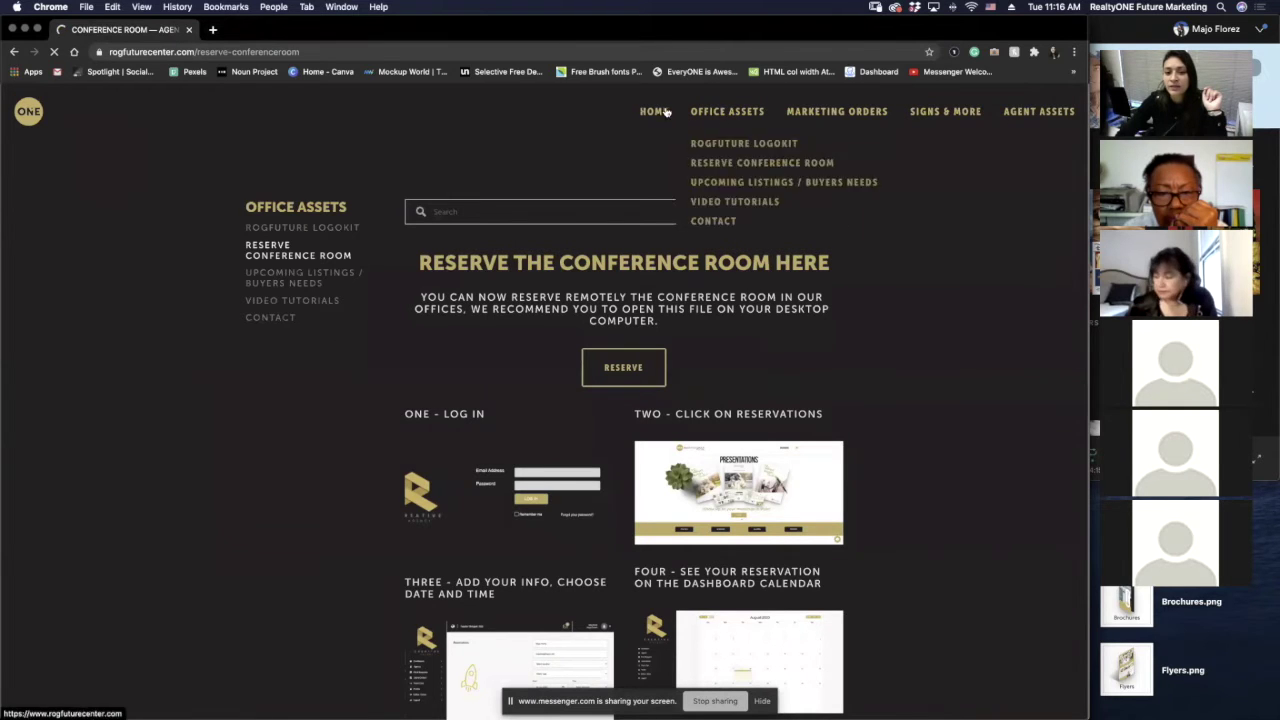
{"action": "left_click", "coordinate": [722, 140]}
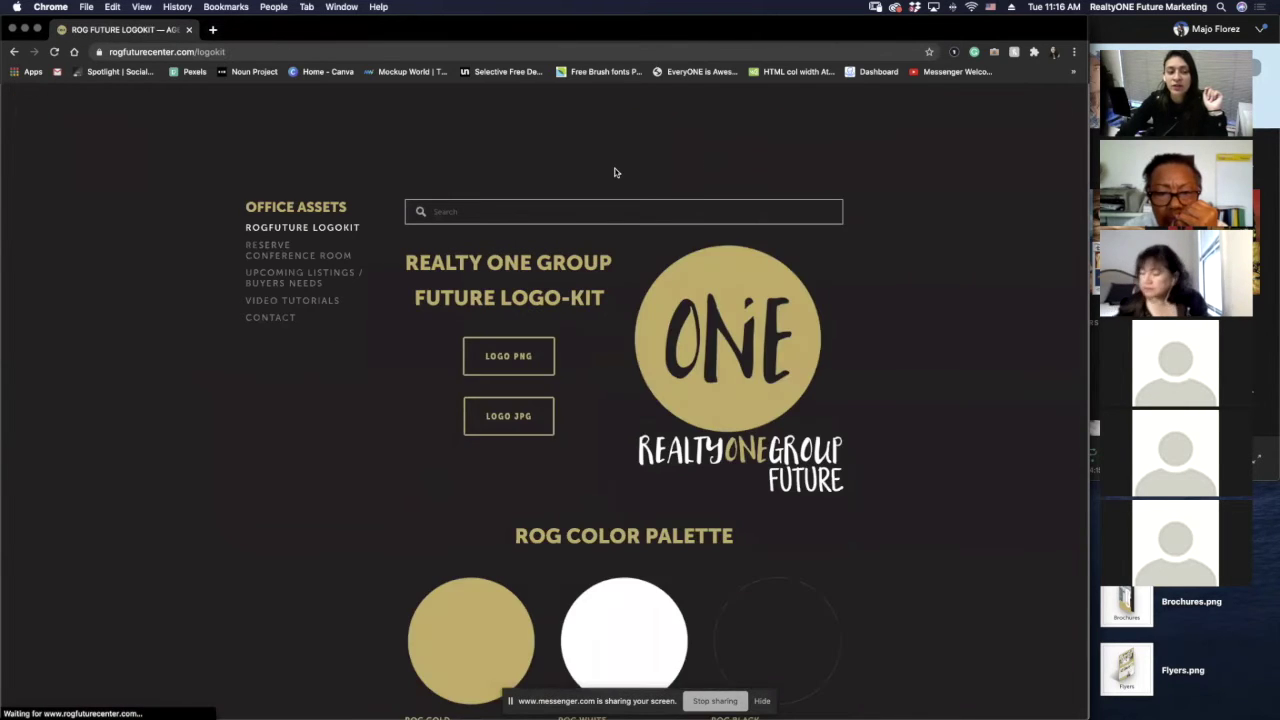
{"action": "left_click", "coordinate": [280, 256]}
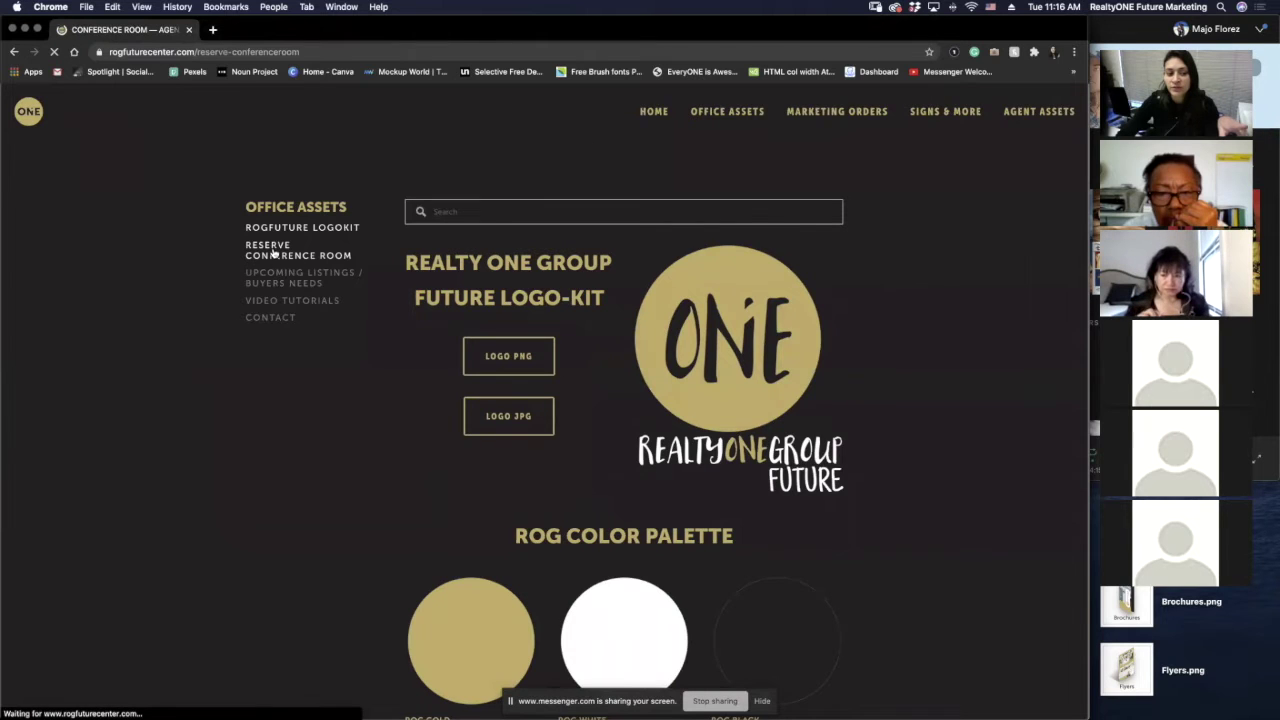
{"action": "mouse_move", "coordinate": [741, 110]}
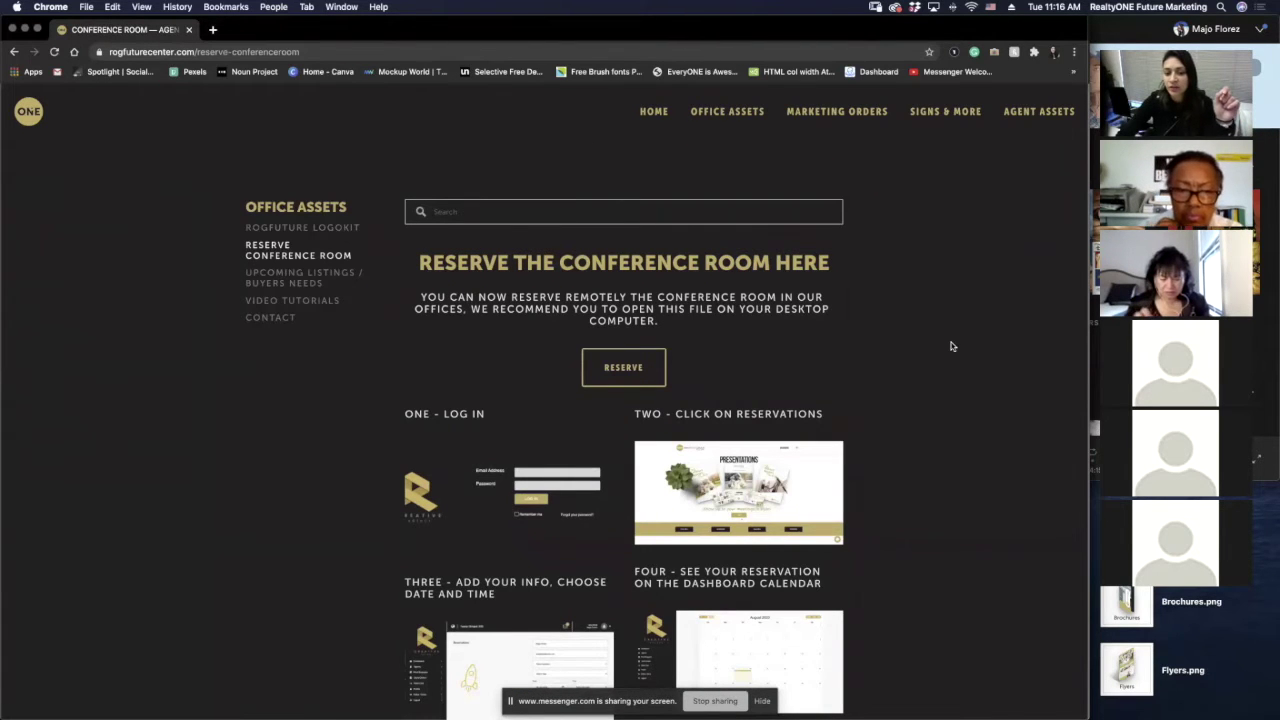
{"action": "scroll", "coordinate": [949, 343], "scroll_direction": "down", "scroll_amount": 2}
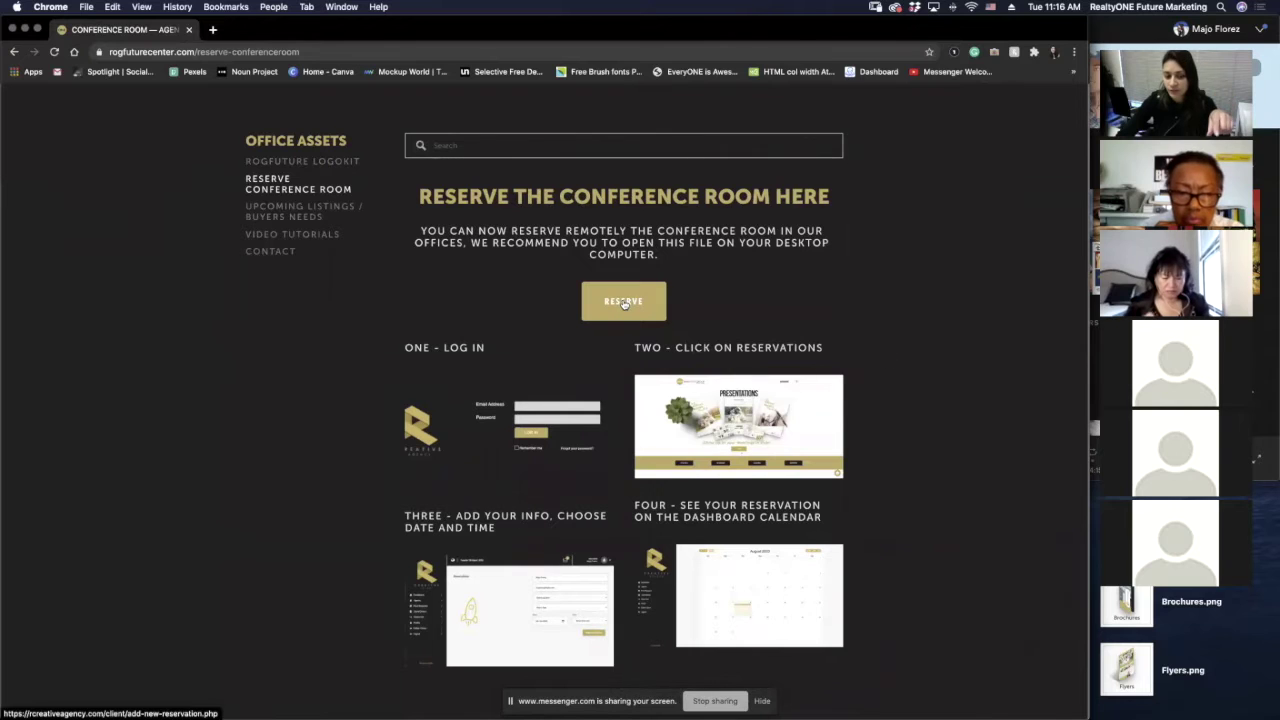
{"action": "left_click", "coordinate": [624, 302]}
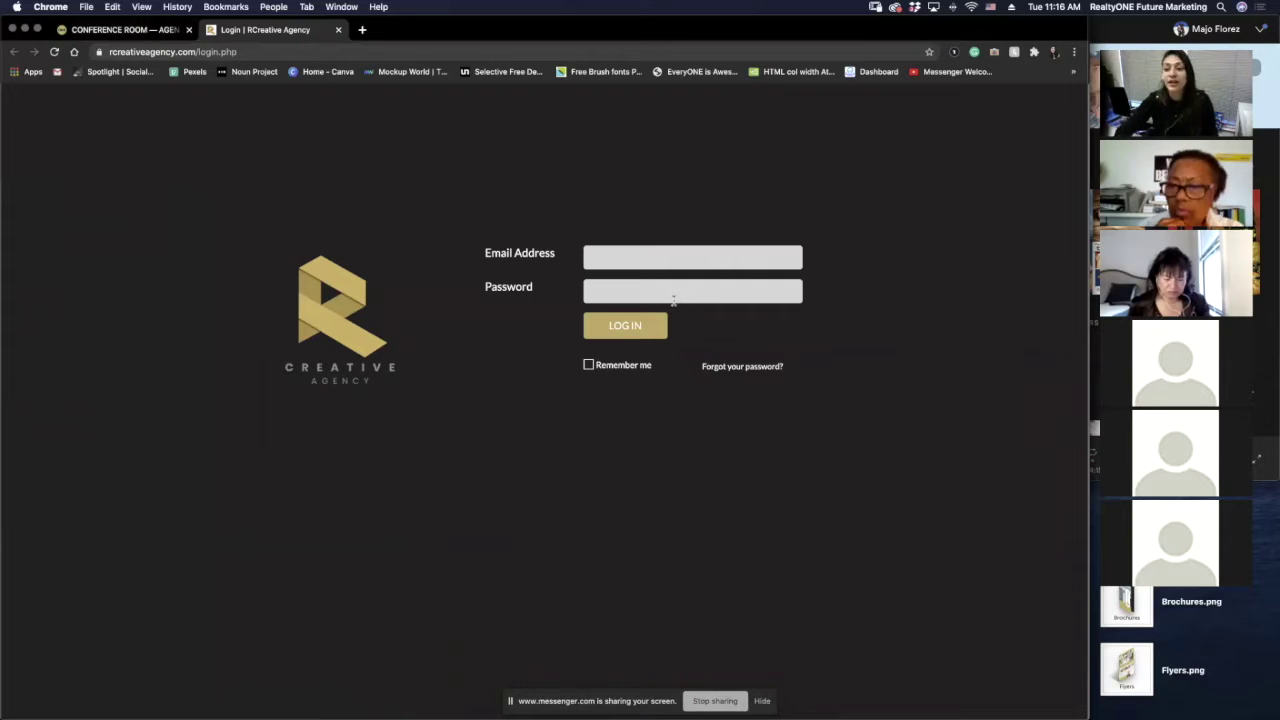
Step: Sign in to the RCreative portal with the agent's e-mail address and password
{"action": "left_click", "coordinate": [636, 260]}
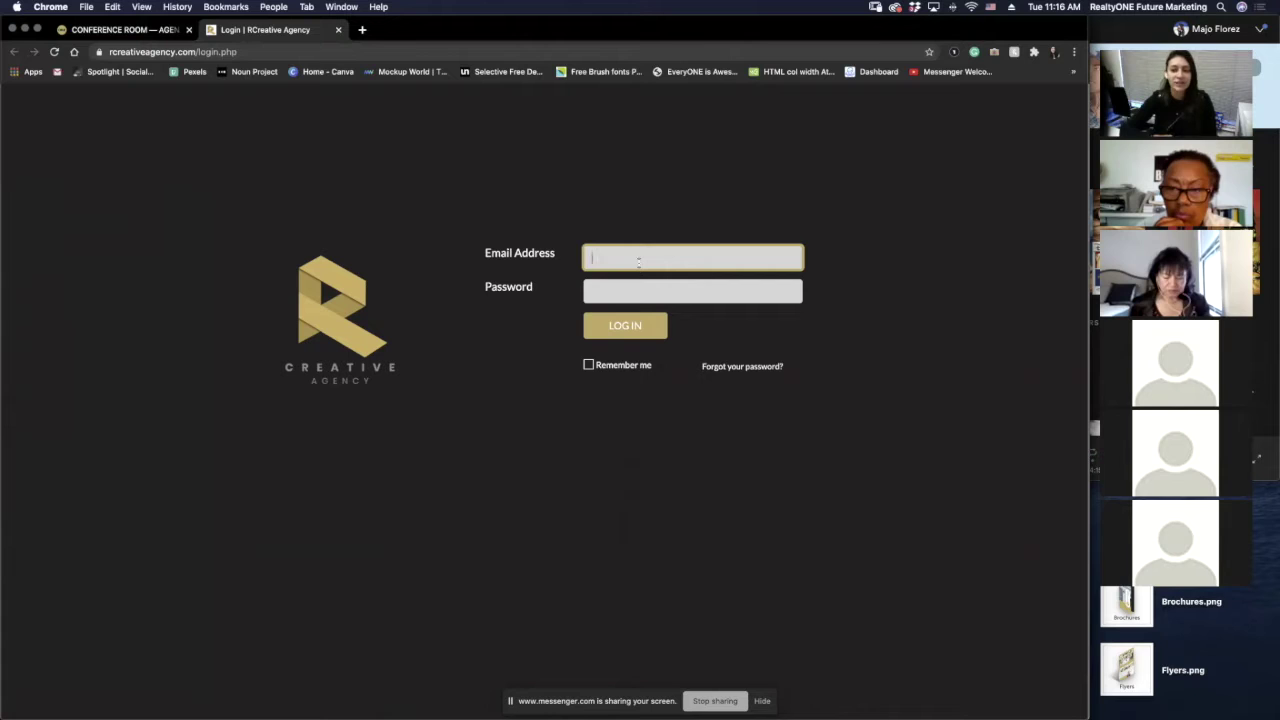
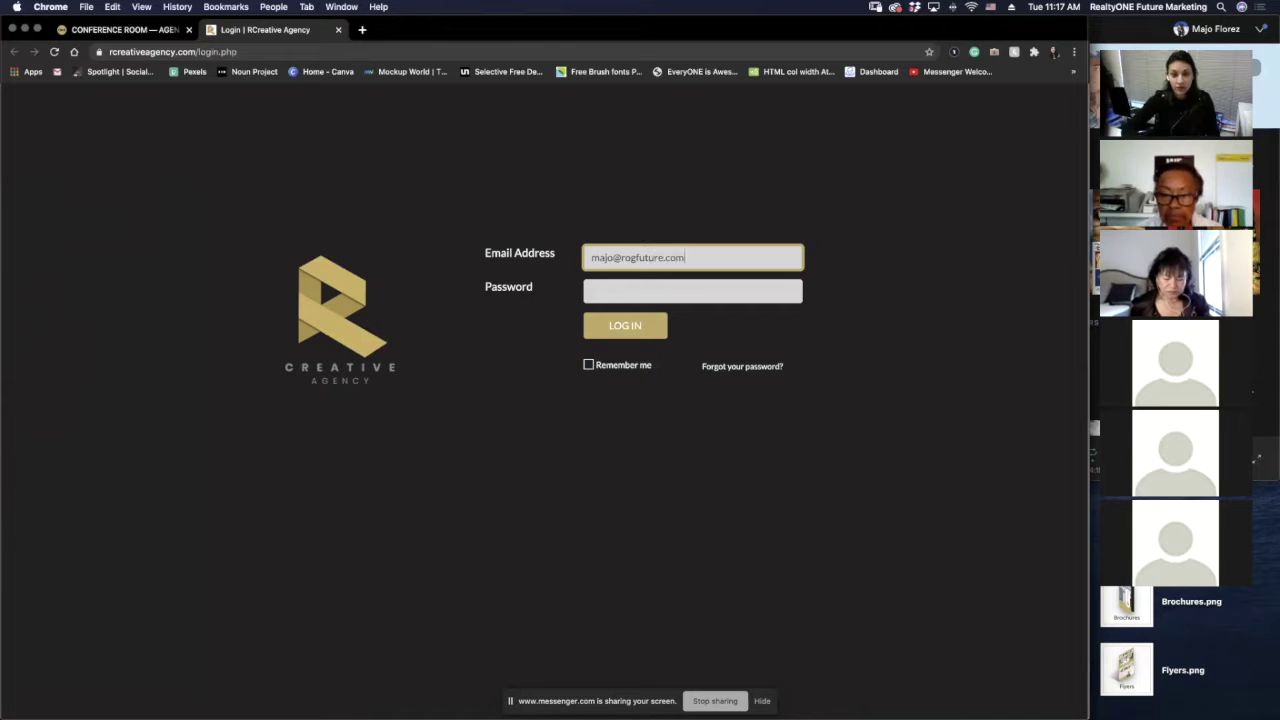
{"action": "key", "text": "Tab"}
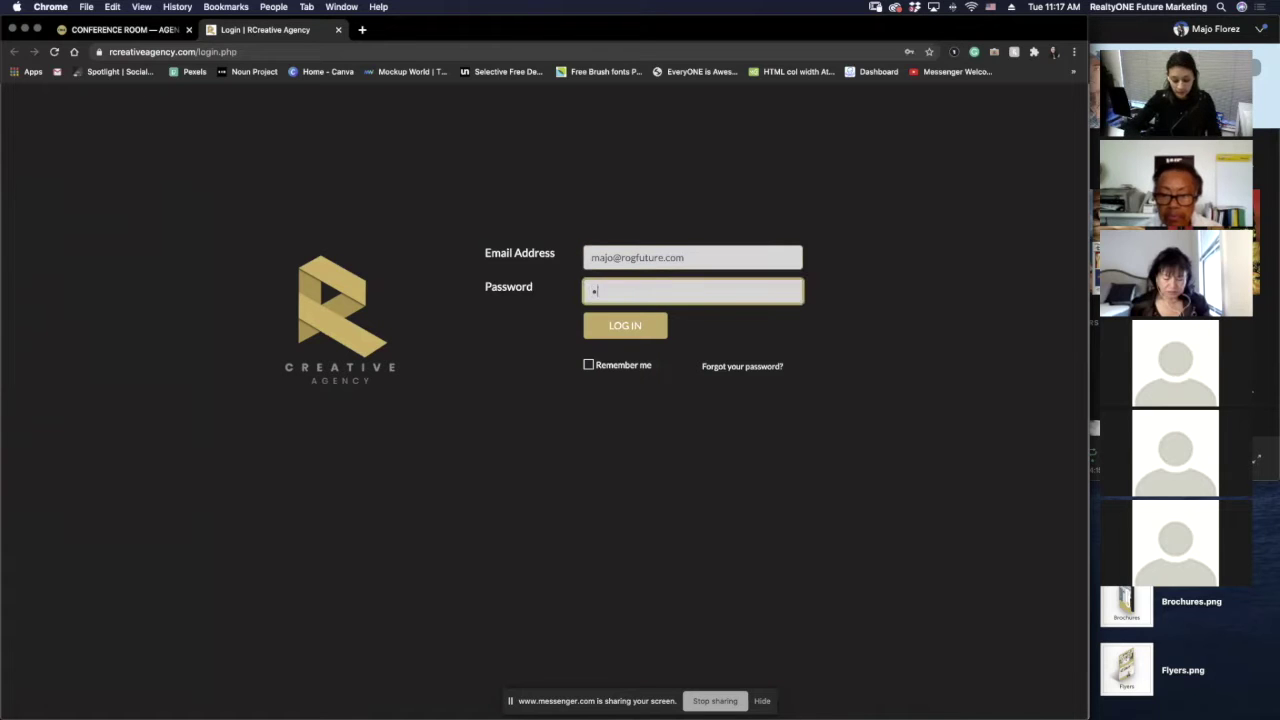
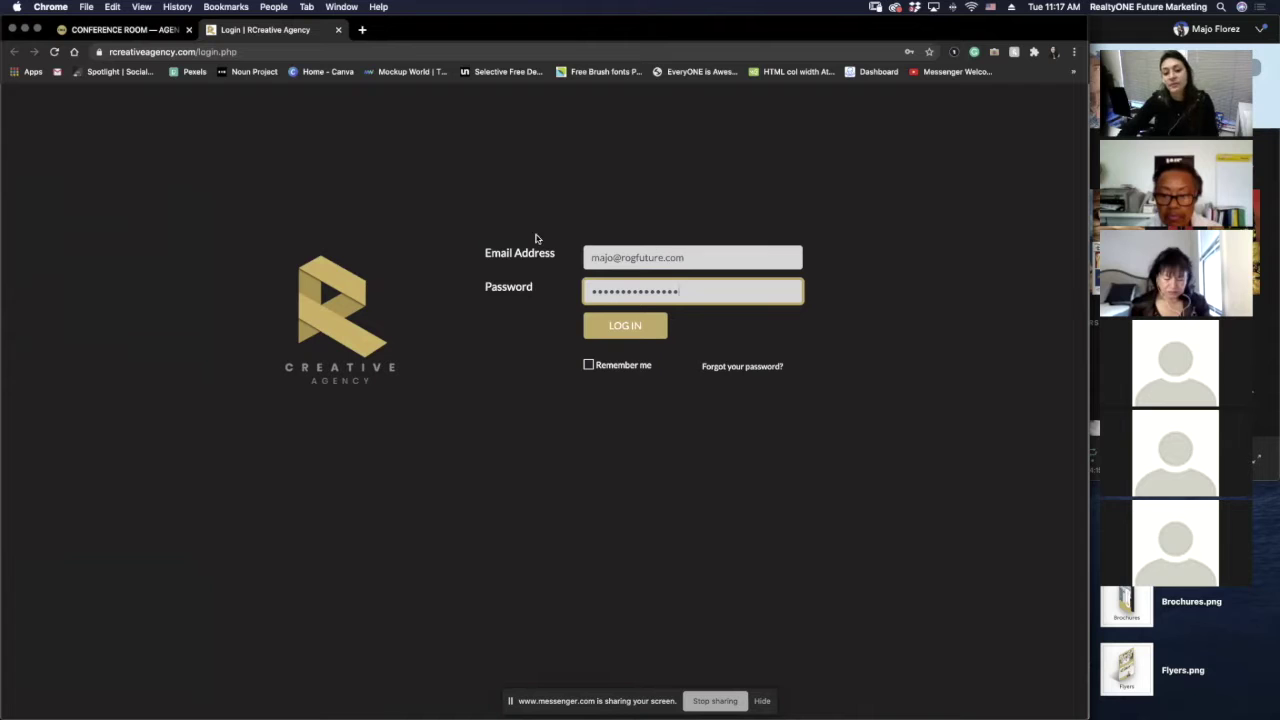
{"action": "left_click", "coordinate": [626, 326]}
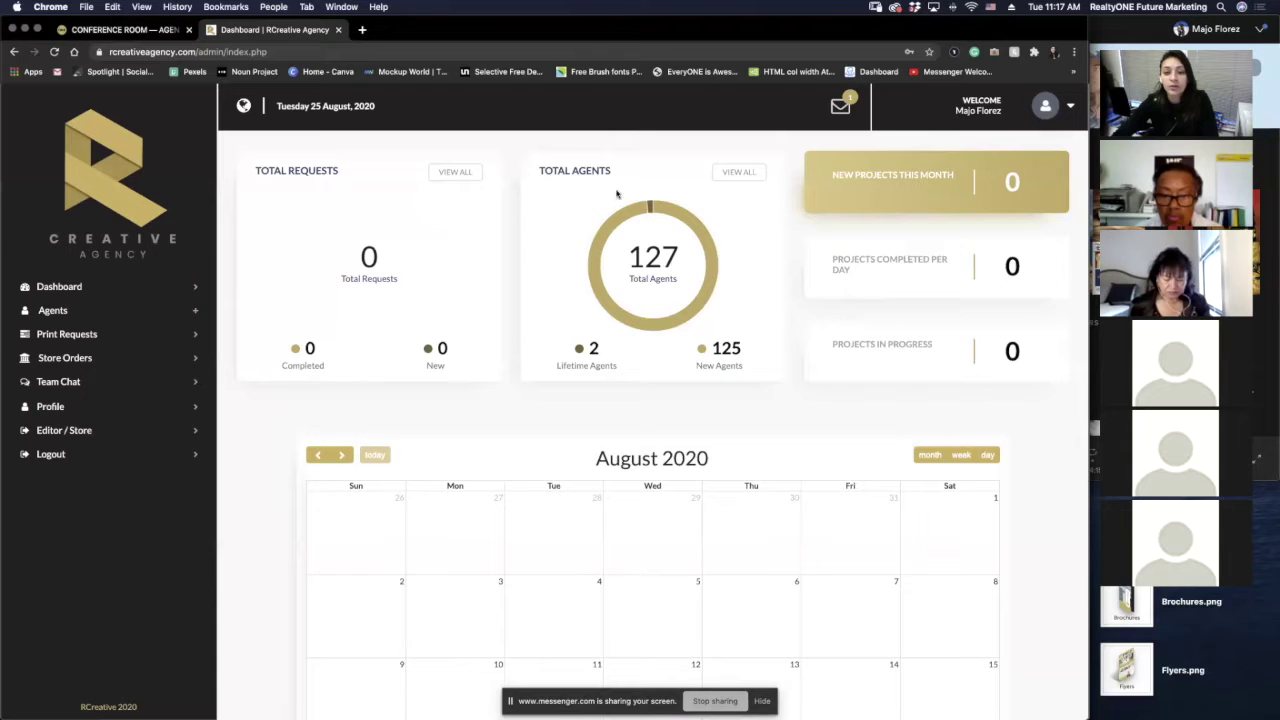
Step: Open Editor / Store to view the ROG Center Products page with Business cards, Flyers and Brochures
{"action": "left_click", "coordinate": [949, 121]}
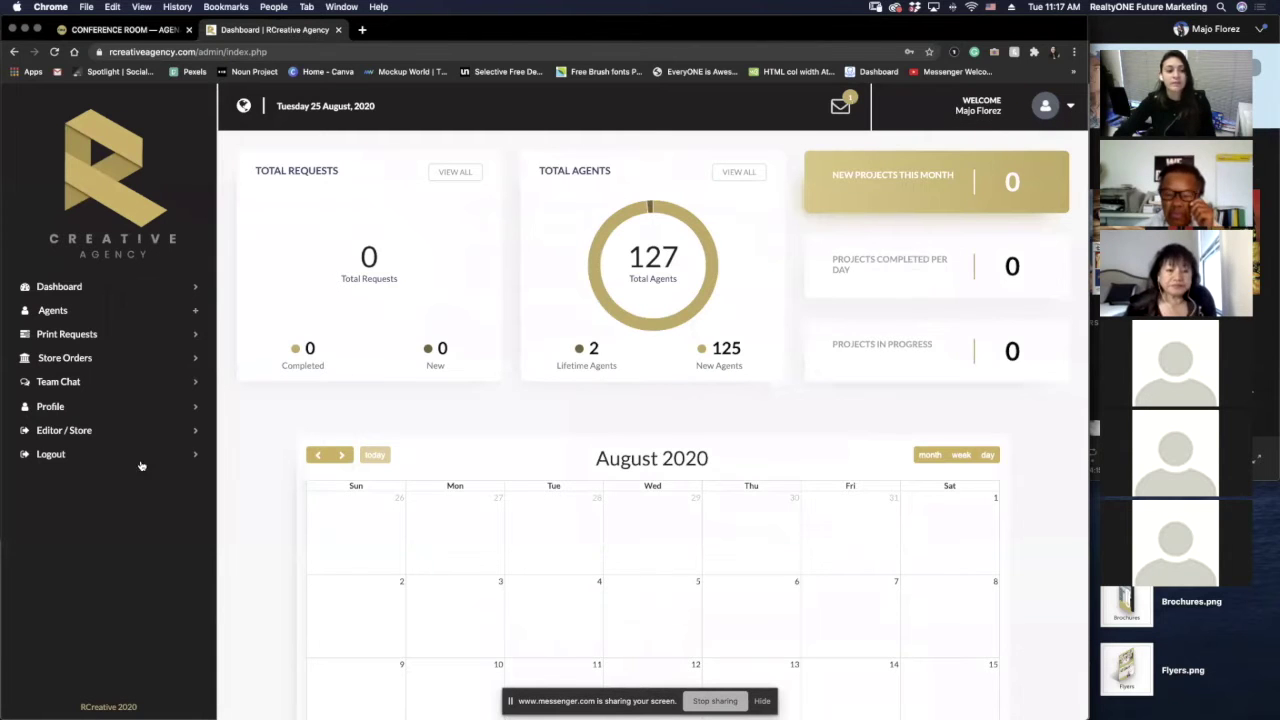
{"action": "left_click", "coordinate": [90, 430]}
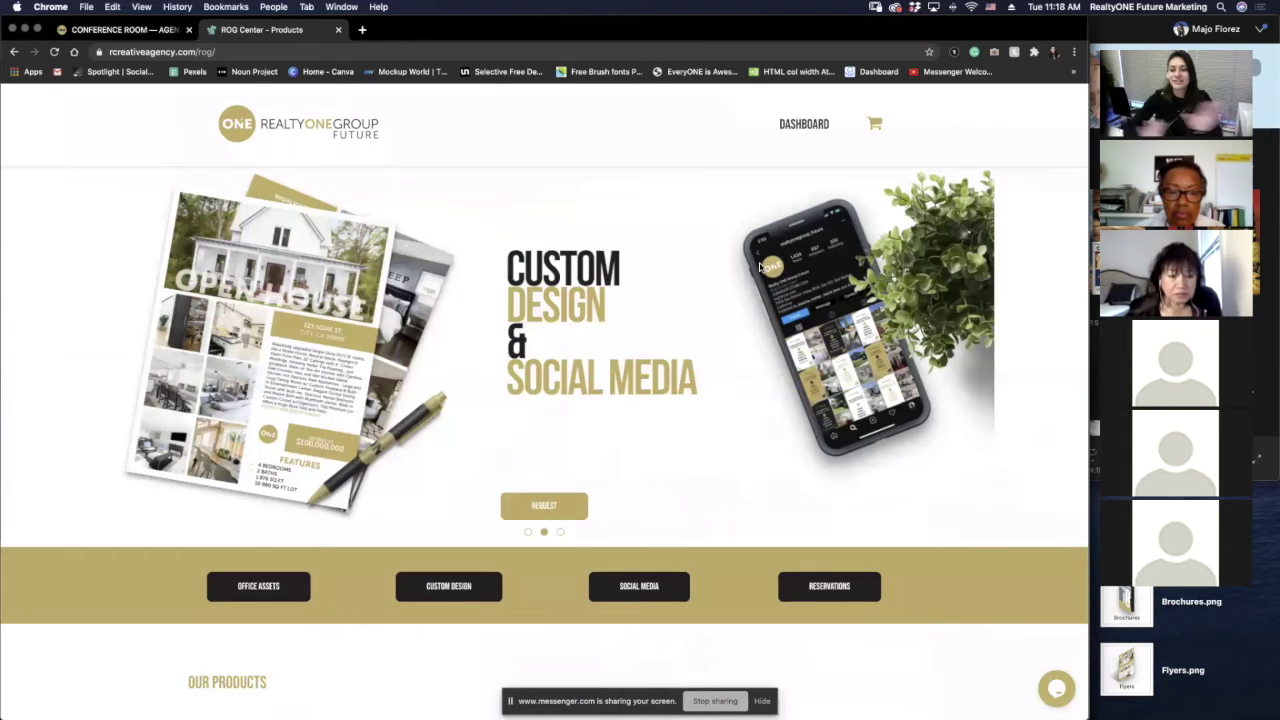
{"action": "scroll", "coordinate": [760, 265], "scroll_direction": "down", "scroll_amount": 3}
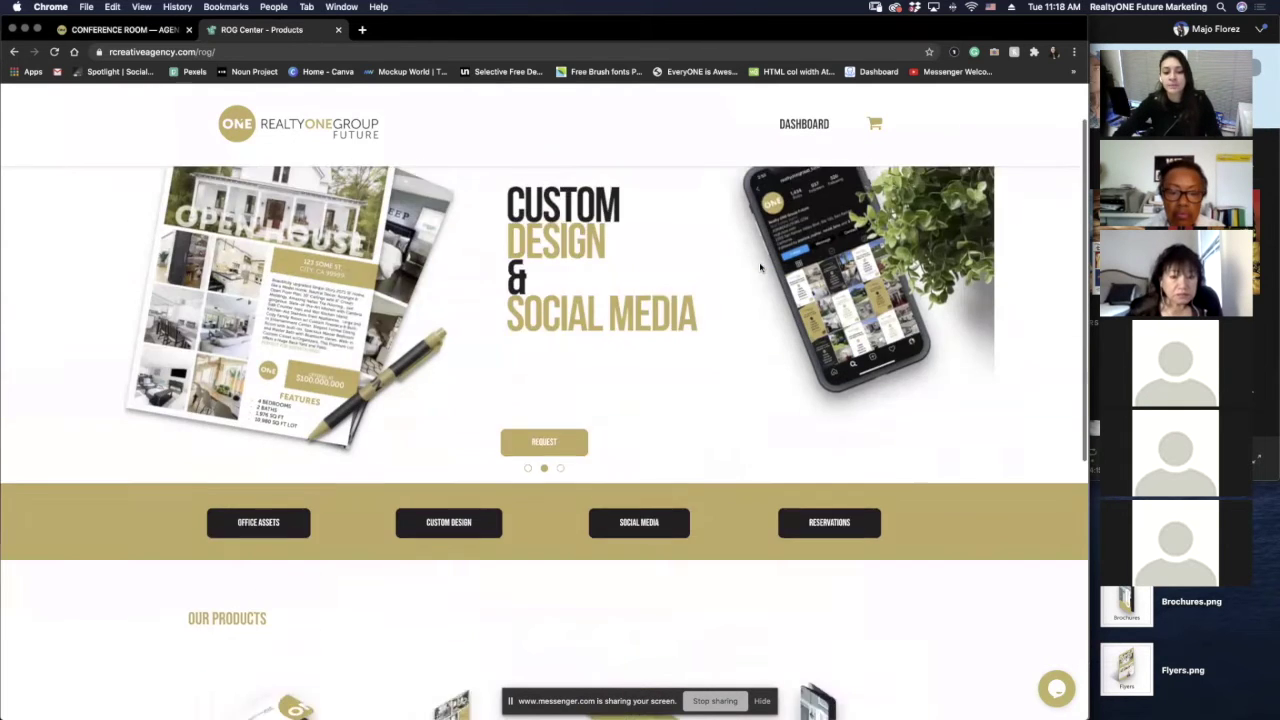
{"action": "scroll", "coordinate": [760, 265], "scroll_direction": "up", "scroll_amount": 3}
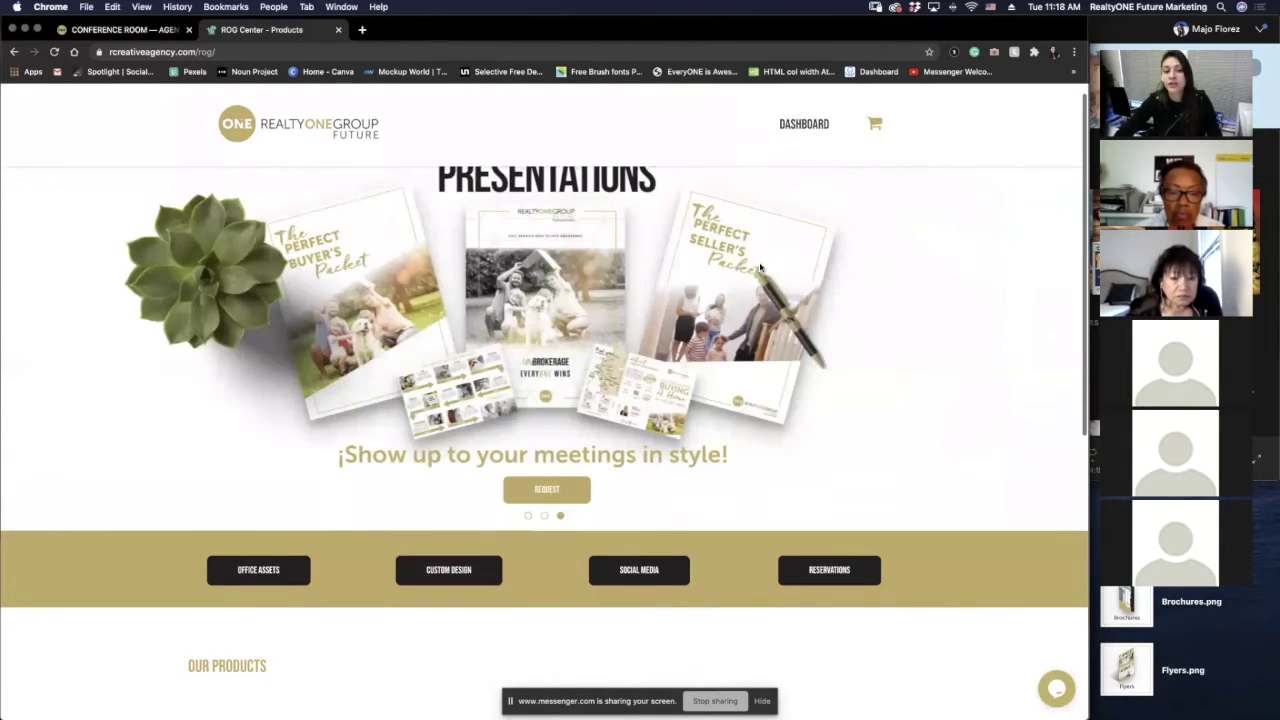
{"action": "scroll", "coordinate": [760, 266], "scroll_direction": "down", "scroll_amount": 3}
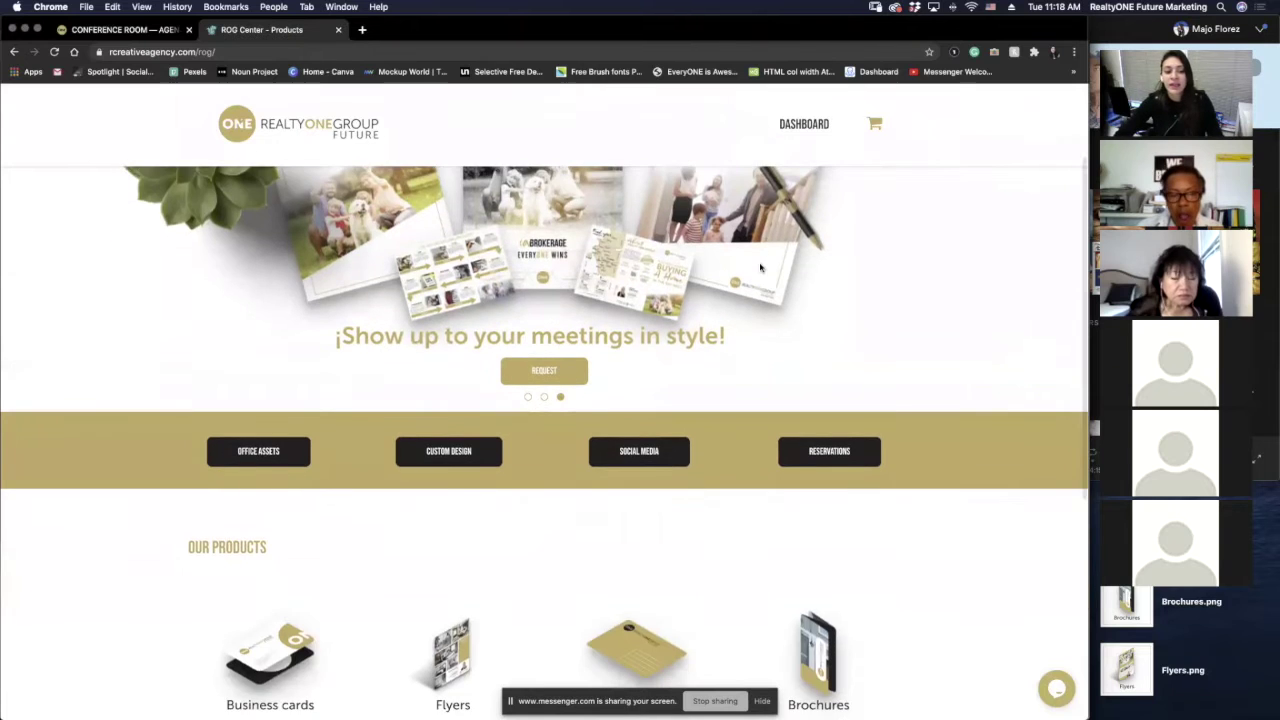
{"action": "scroll", "coordinate": [760, 267], "scroll_direction": "up", "scroll_amount": 3}
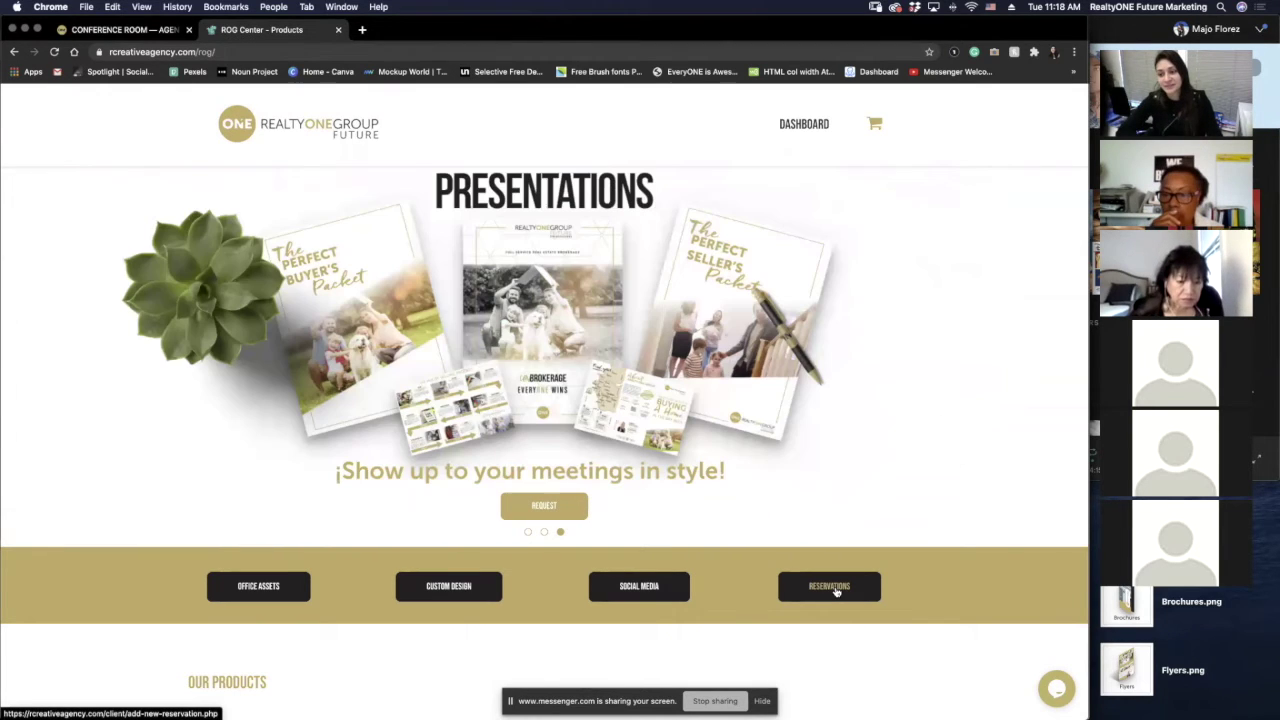
Step: Start a new reservation with San Ramon, Conference Room and 08/25/2020, leaving the time slot empty
{"action": "left_click", "coordinate": [847, 591]}
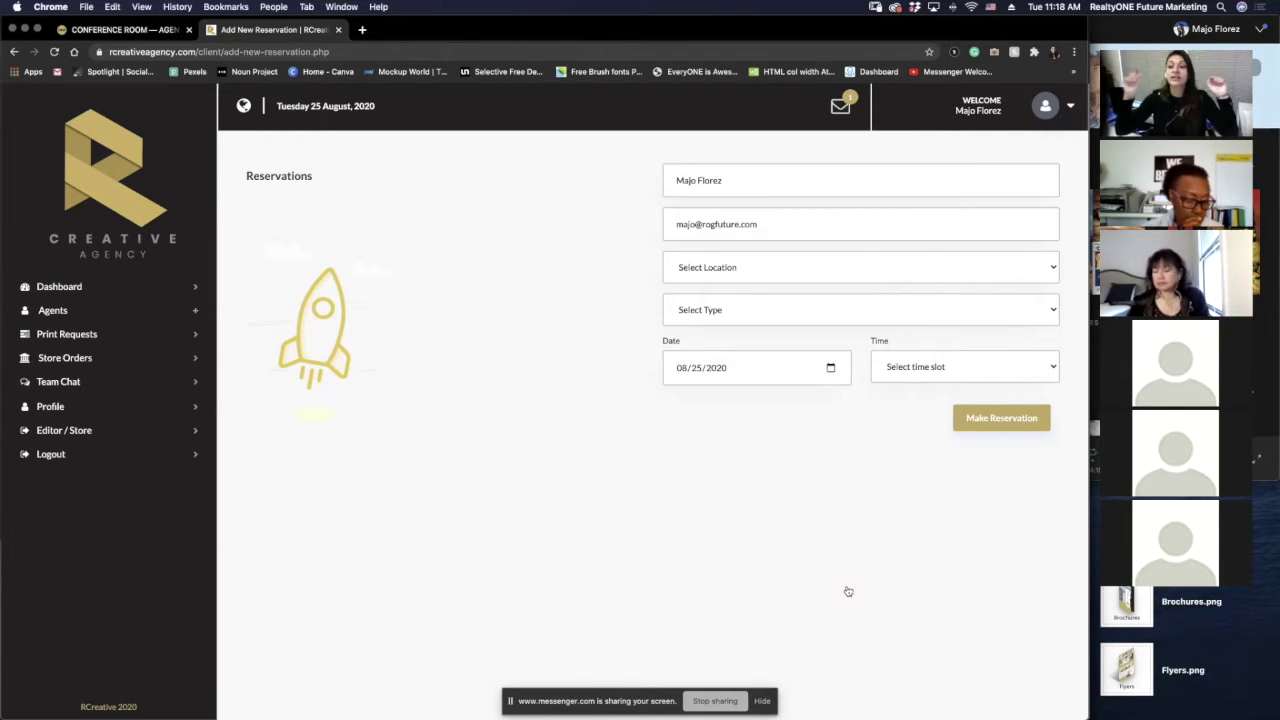
{"action": "left_click", "coordinate": [946, 367]}
{"action": "left_click", "coordinate": [817, 410]}
{"action": "left_click", "coordinate": [771, 311]}
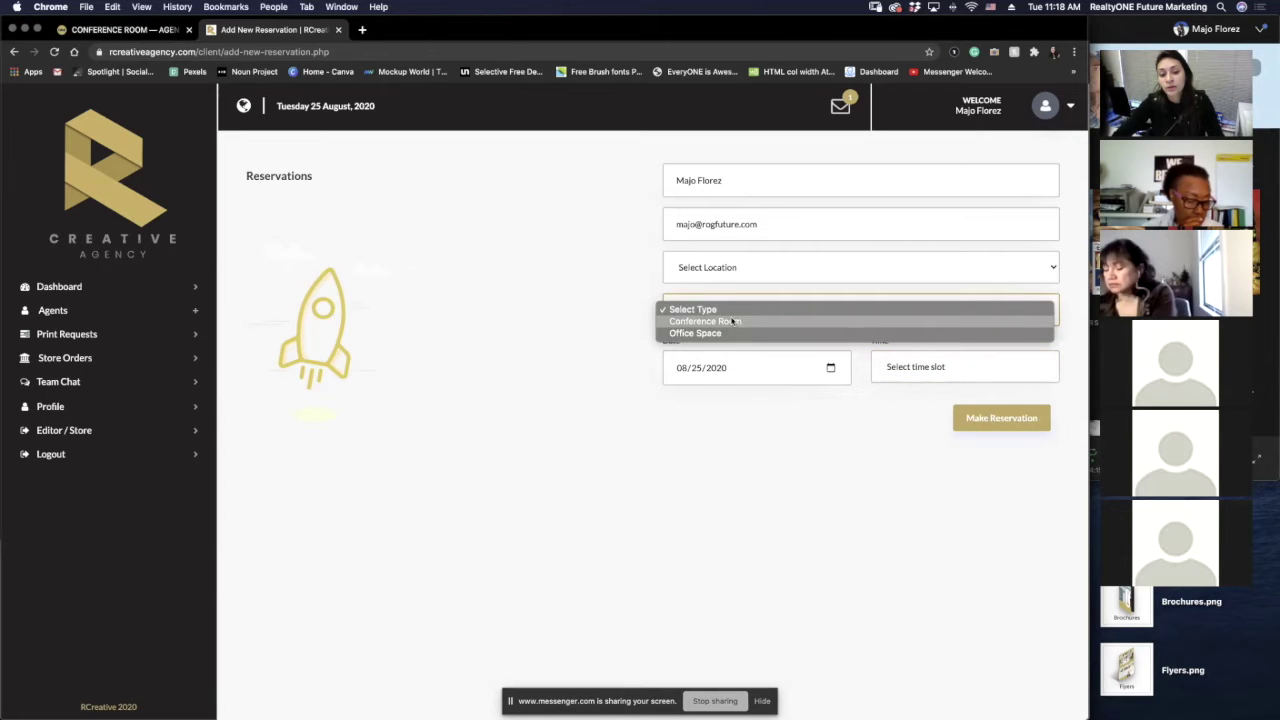
{"action": "left_click", "coordinate": [733, 321]}
{"action": "left_click", "coordinate": [726, 267]}
{"action": "left_click", "coordinate": [728, 279]}
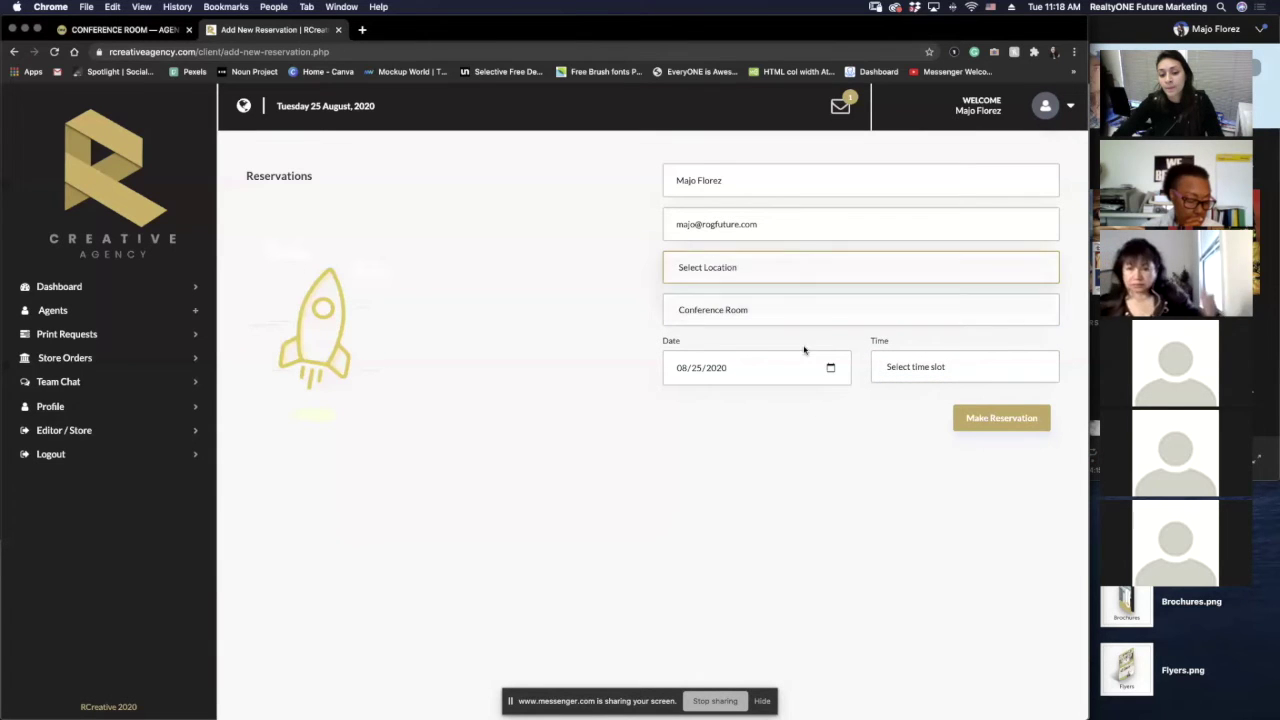
{"action": "left_click", "coordinate": [937, 375]}
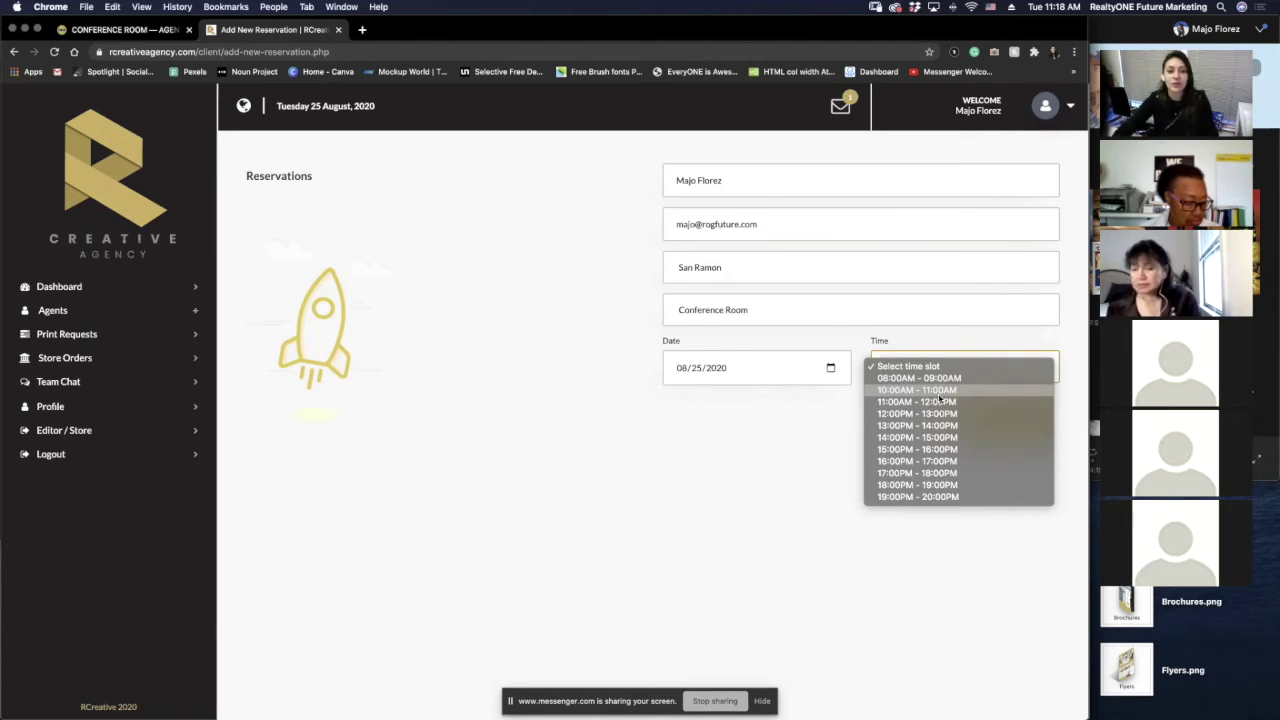
{"action": "left_click", "coordinate": [771, 472]}
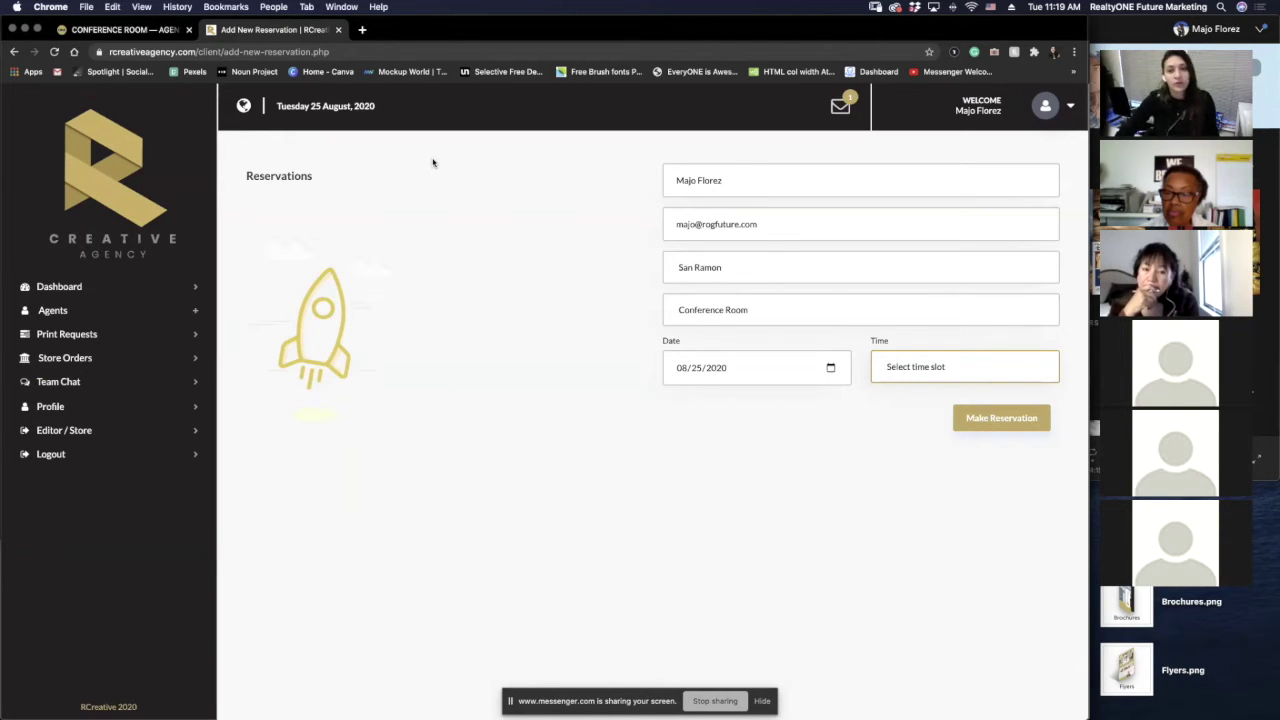
{"action": "mouse_move", "coordinate": [892, 122]}
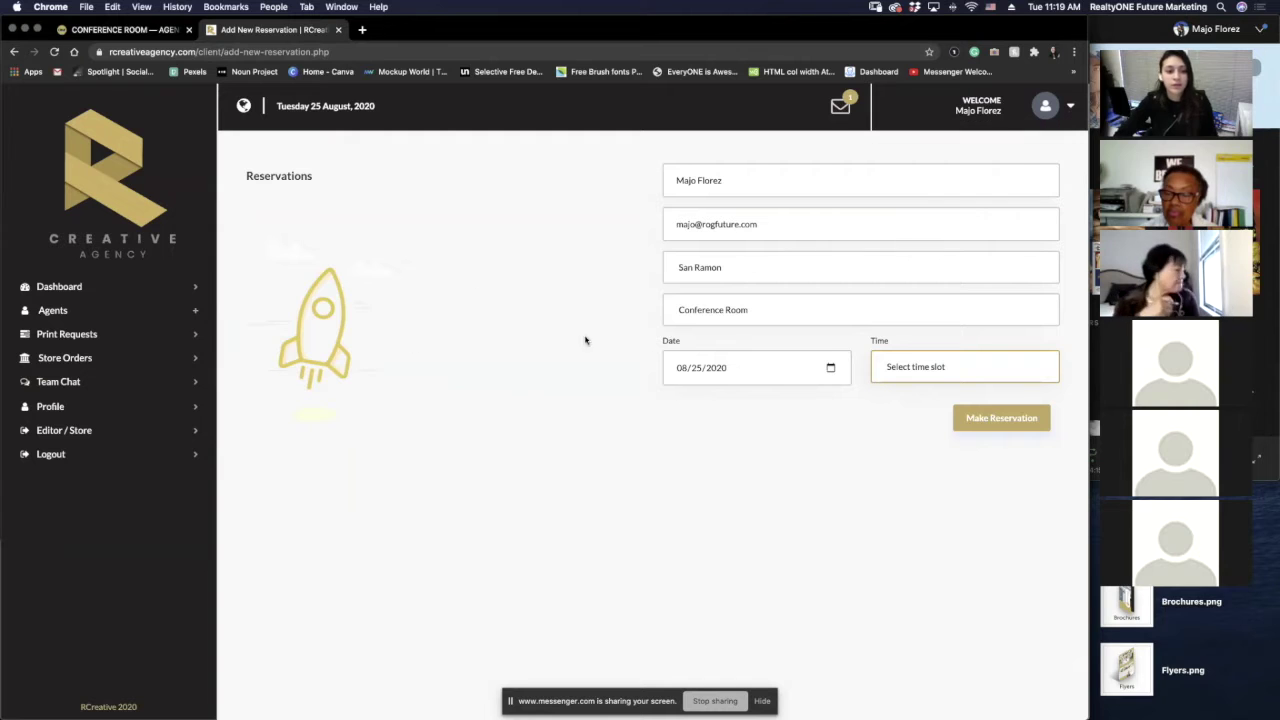
{"action": "left_click", "coordinate": [120, 29]}
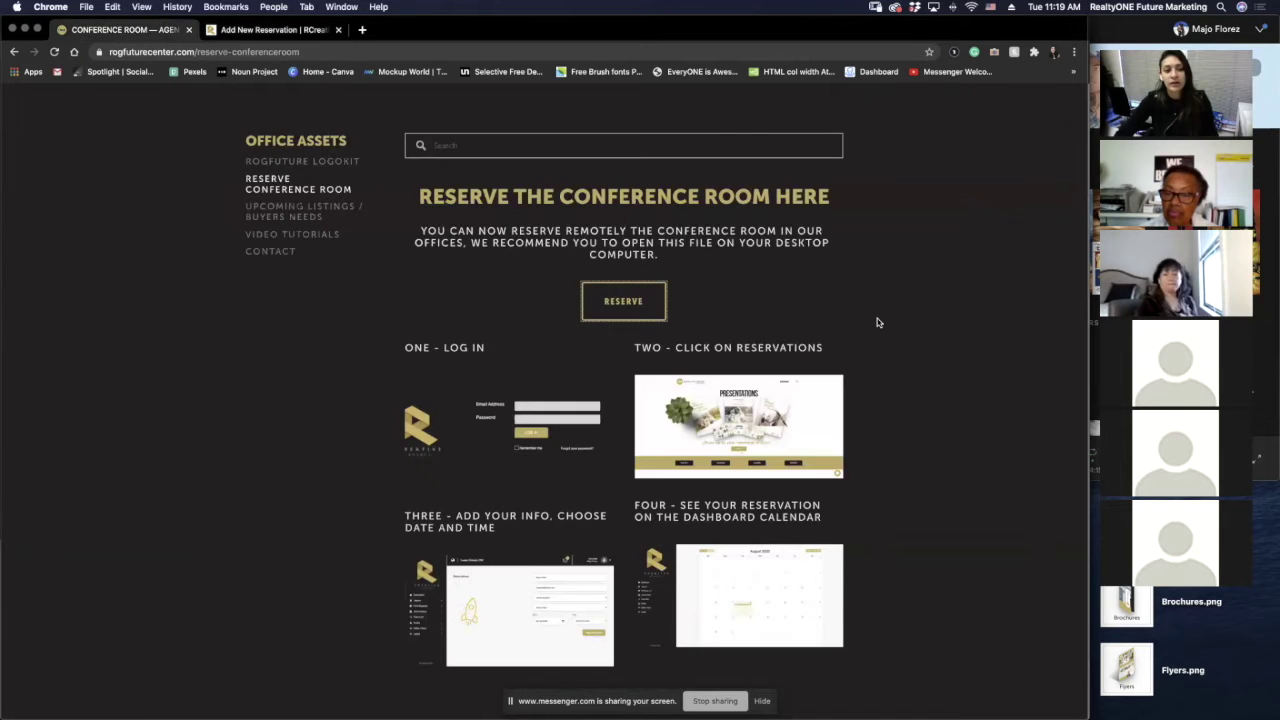
{"action": "scroll", "coordinate": [877, 318], "scroll_direction": "up", "scroll_amount": 2}
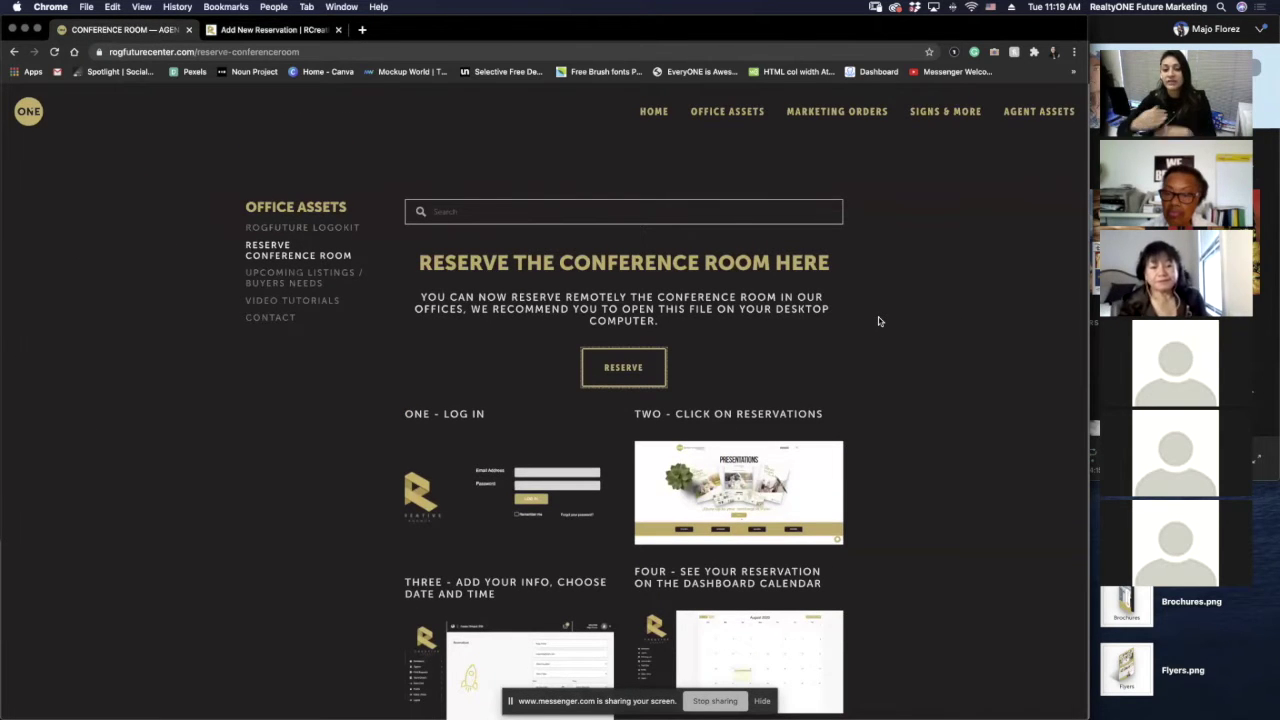
{"action": "left_click", "coordinate": [300, 300]}
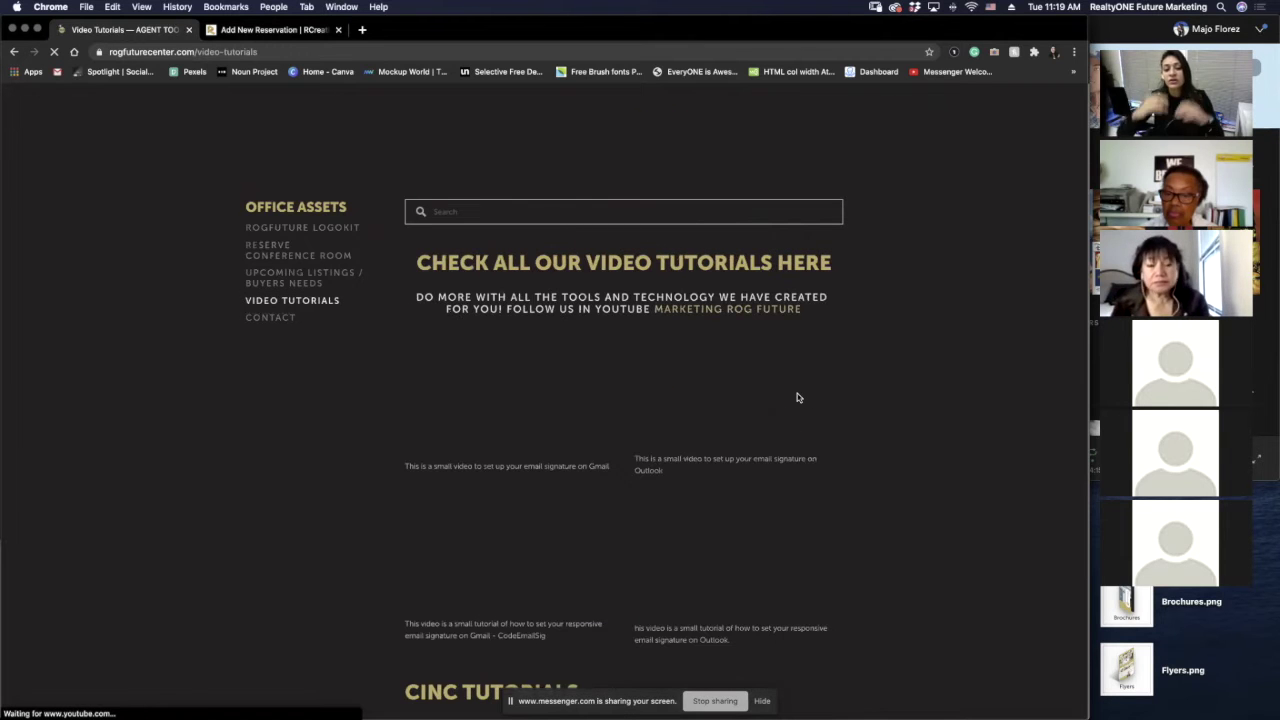
{"action": "scroll", "coordinate": [883, 378], "scroll_direction": "down", "scroll_amount": 2}
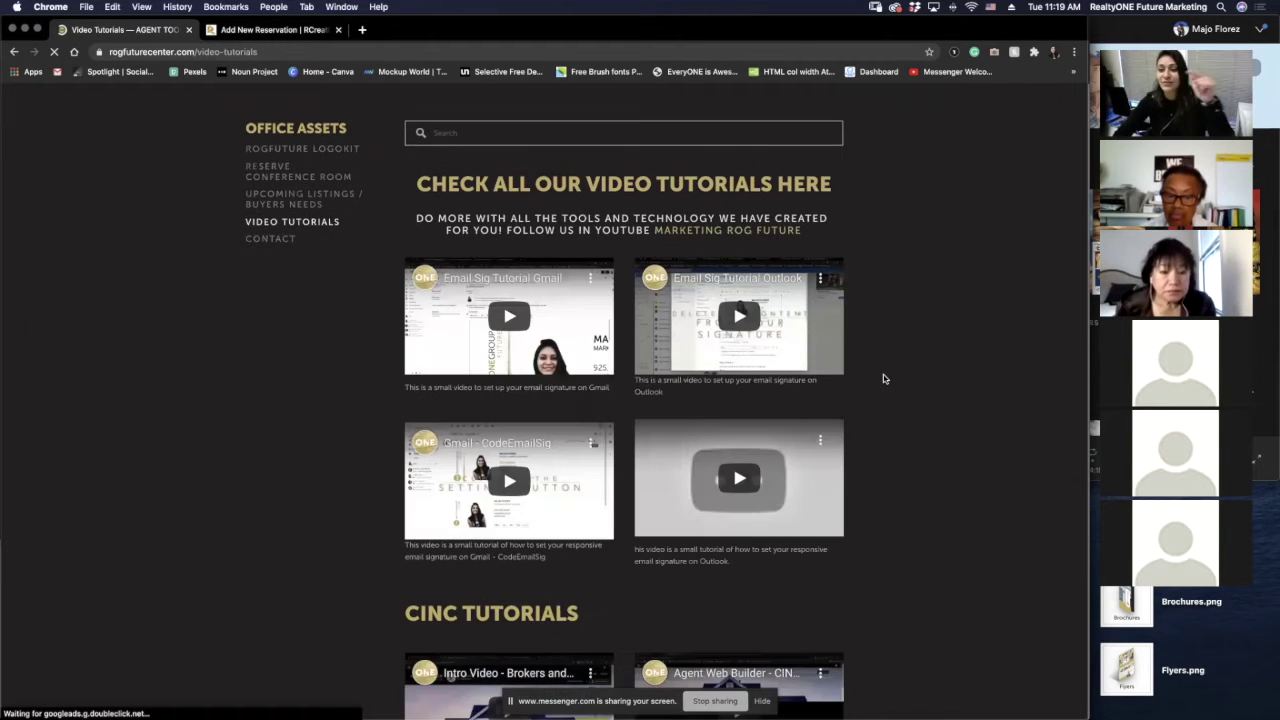
{"action": "scroll", "coordinate": [885, 383], "scroll_direction": "down", "scroll_amount": 2}
{"action": "scroll", "coordinate": [885, 385], "scroll_direction": "down", "scroll_amount": 10}
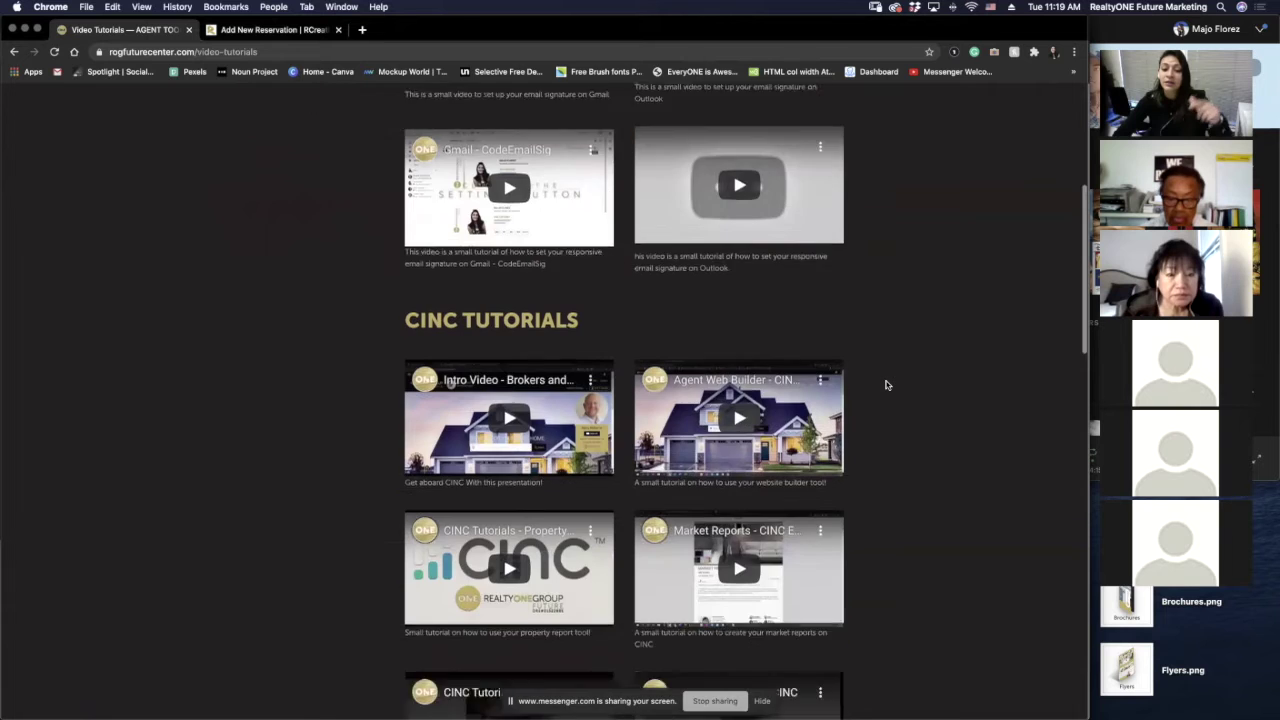
{"action": "scroll", "coordinate": [885, 385], "scroll_direction": "down", "scroll_amount": 20}
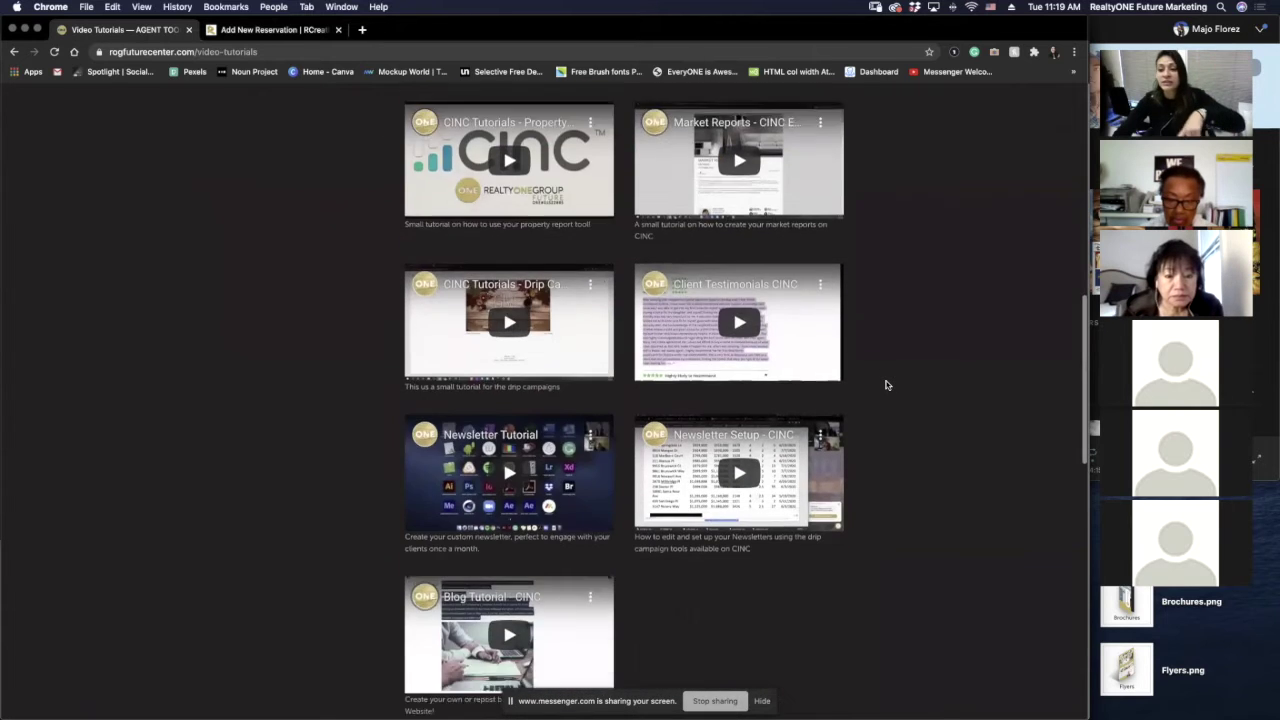
{"action": "scroll", "coordinate": [885, 385], "scroll_direction": "up", "scroll_amount": 20}
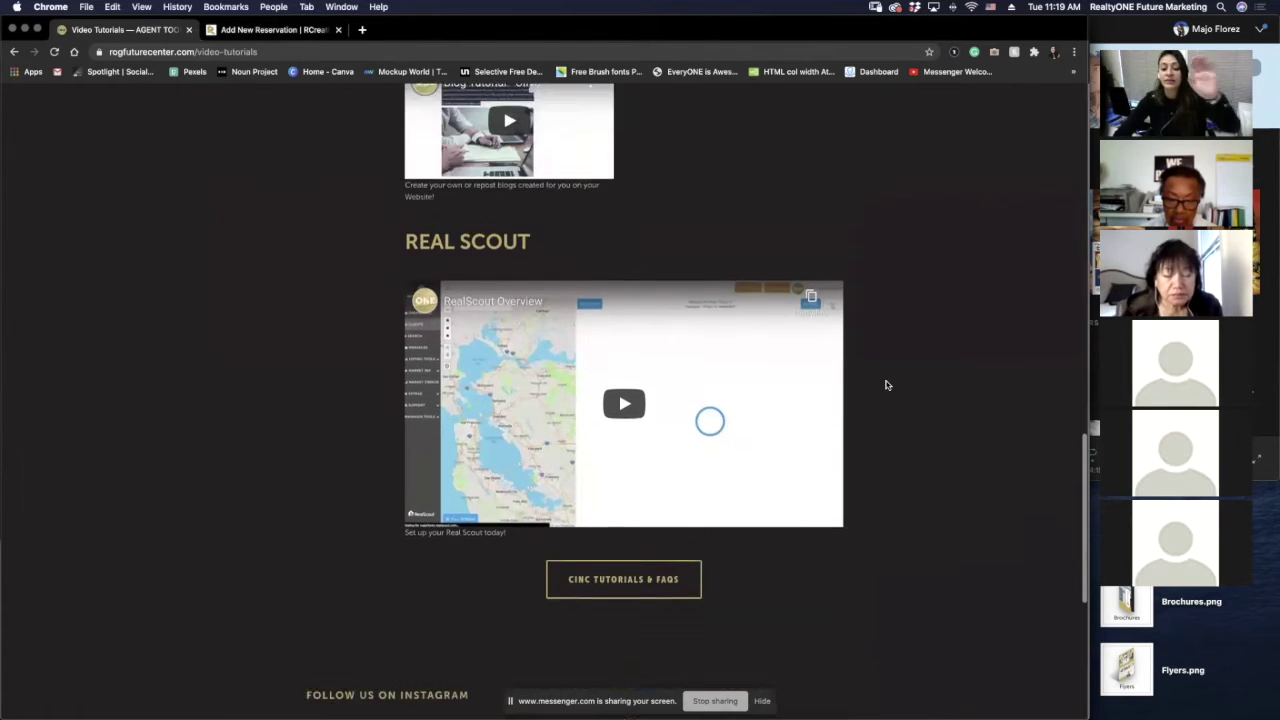
{"action": "scroll", "coordinate": [885, 385], "scroll_direction": "down", "scroll_amount": 2}
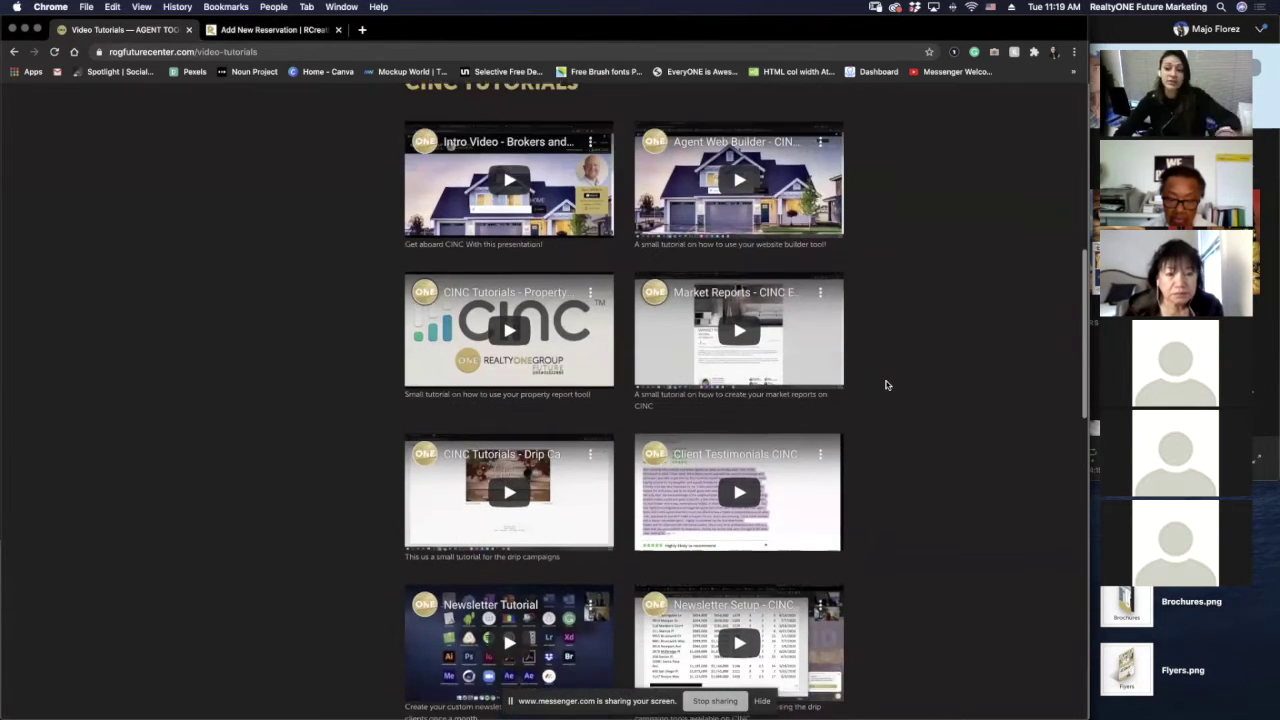
{"action": "scroll", "coordinate": [885, 385], "scroll_direction": "up", "scroll_amount": 1}
{"action": "scroll", "coordinate": [885, 385], "scroll_direction": "up", "scroll_amount": 7}
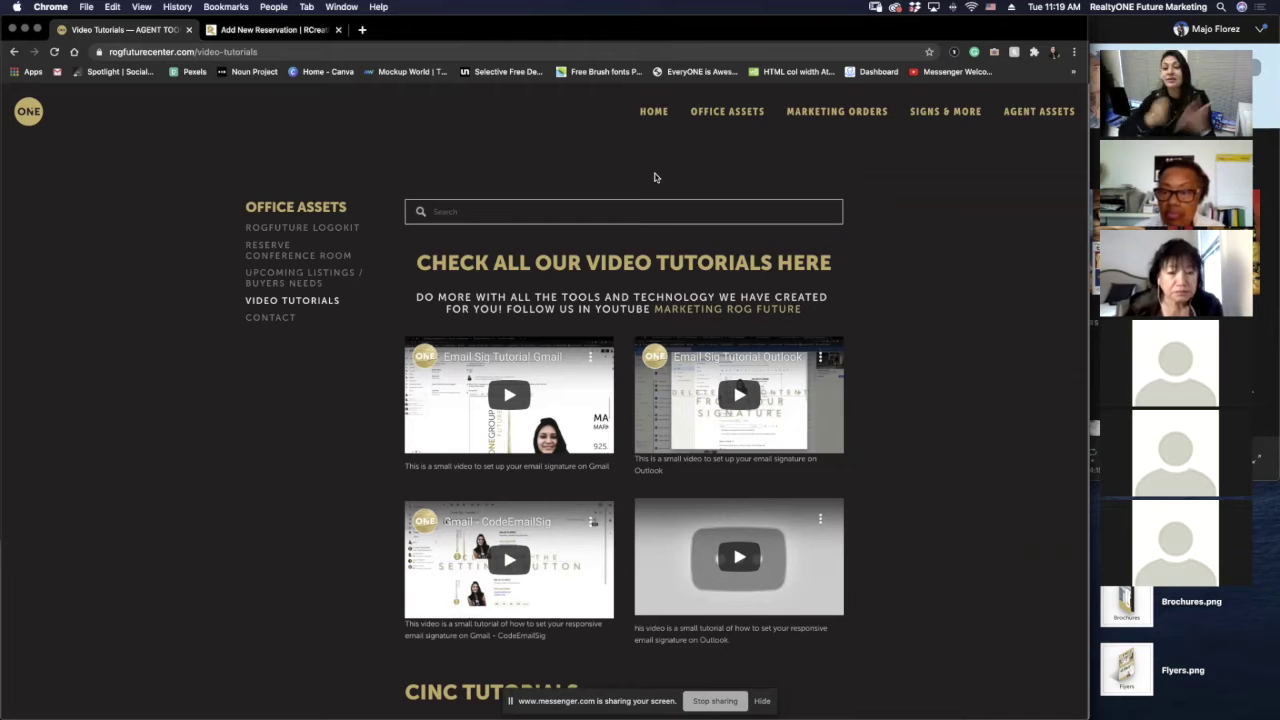
Step: Open Marketing Orders > Order Marketing Materials and browse its products and How to Order steps
{"action": "left_click", "coordinate": [822, 113]}
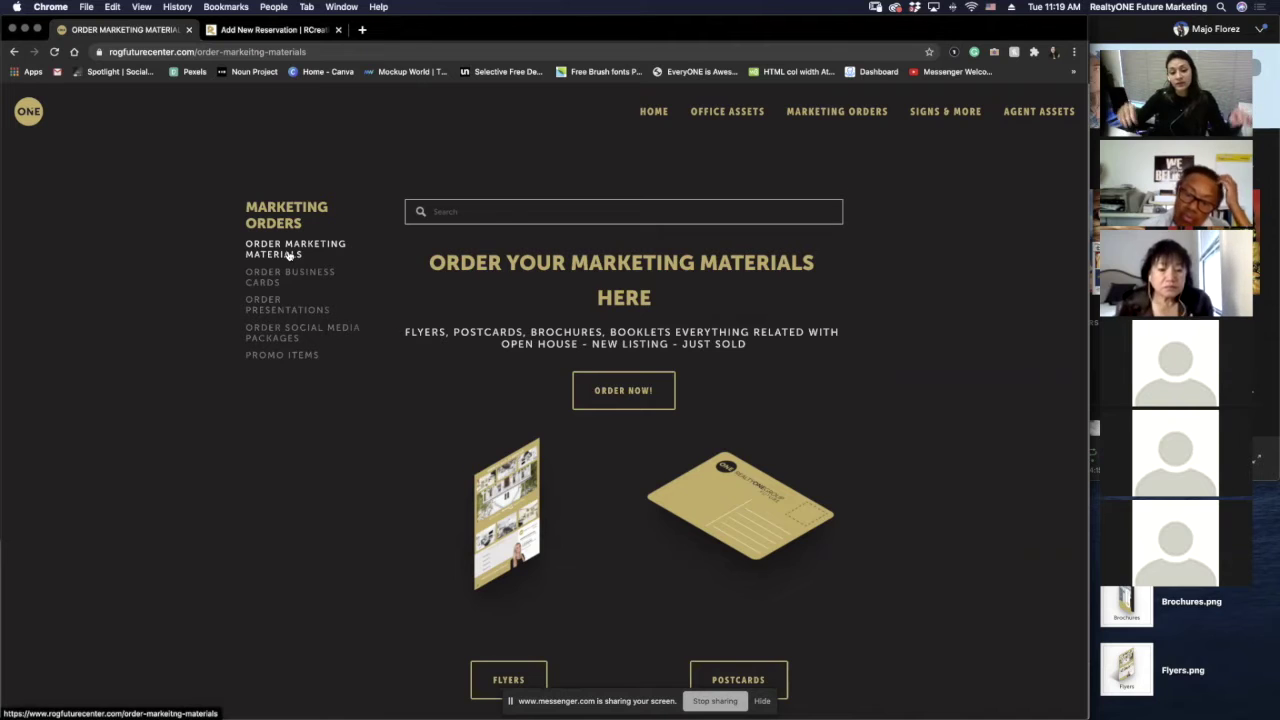
{"action": "scroll", "coordinate": [429, 420], "scroll_direction": "down", "scroll_amount": 3}
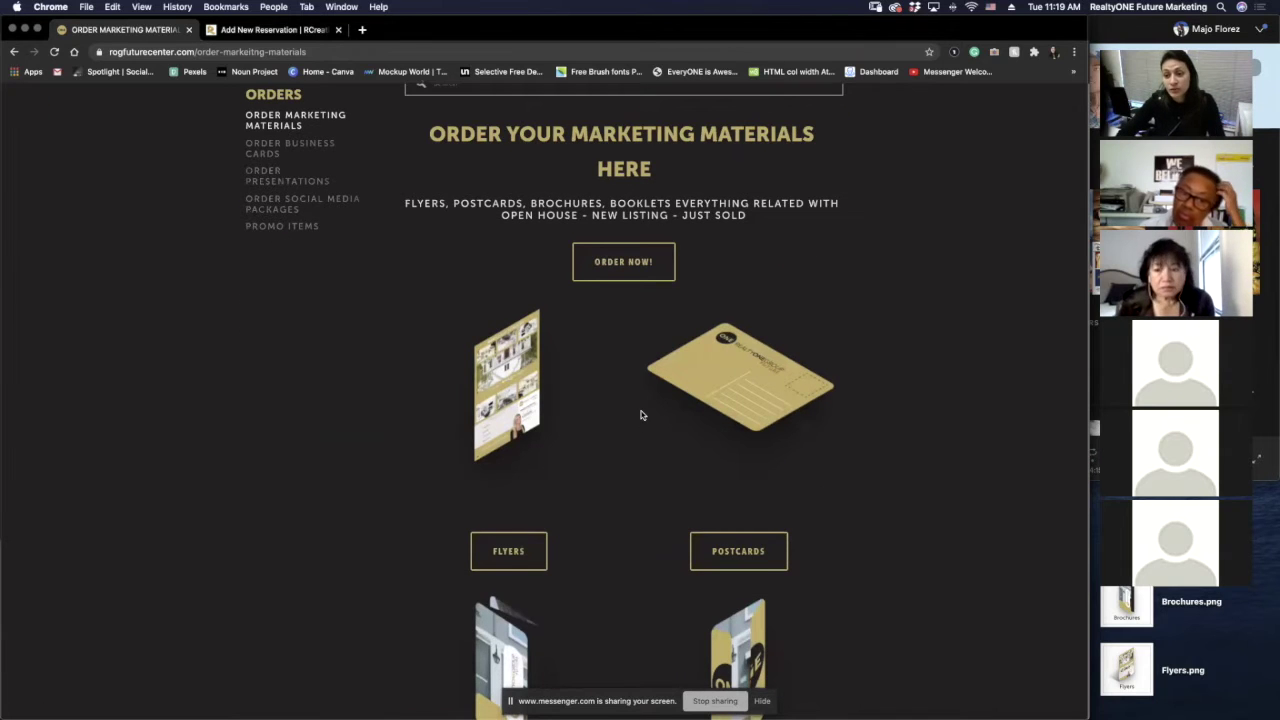
{"action": "scroll", "coordinate": [642, 415], "scroll_direction": "down", "scroll_amount": 5}
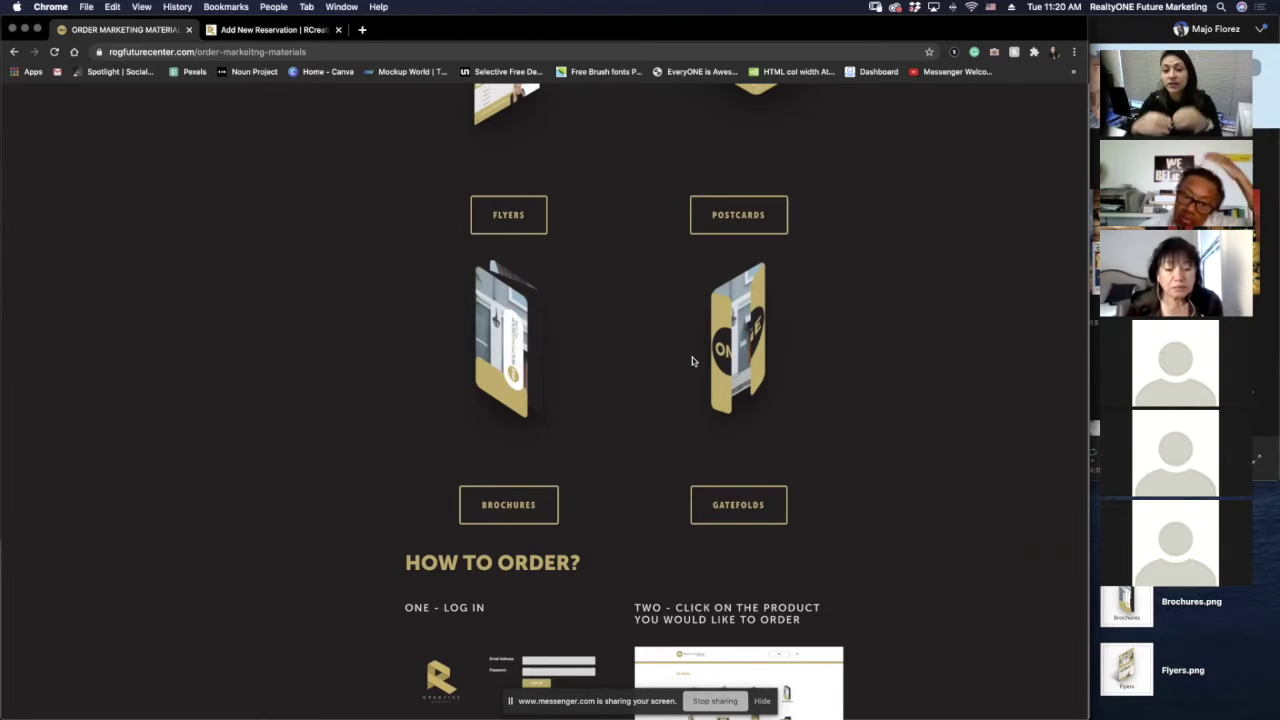
{"action": "scroll", "coordinate": [692, 357], "scroll_direction": "up", "scroll_amount": 6}
{"action": "scroll", "coordinate": [692, 357], "scroll_direction": "down", "scroll_amount": 9}
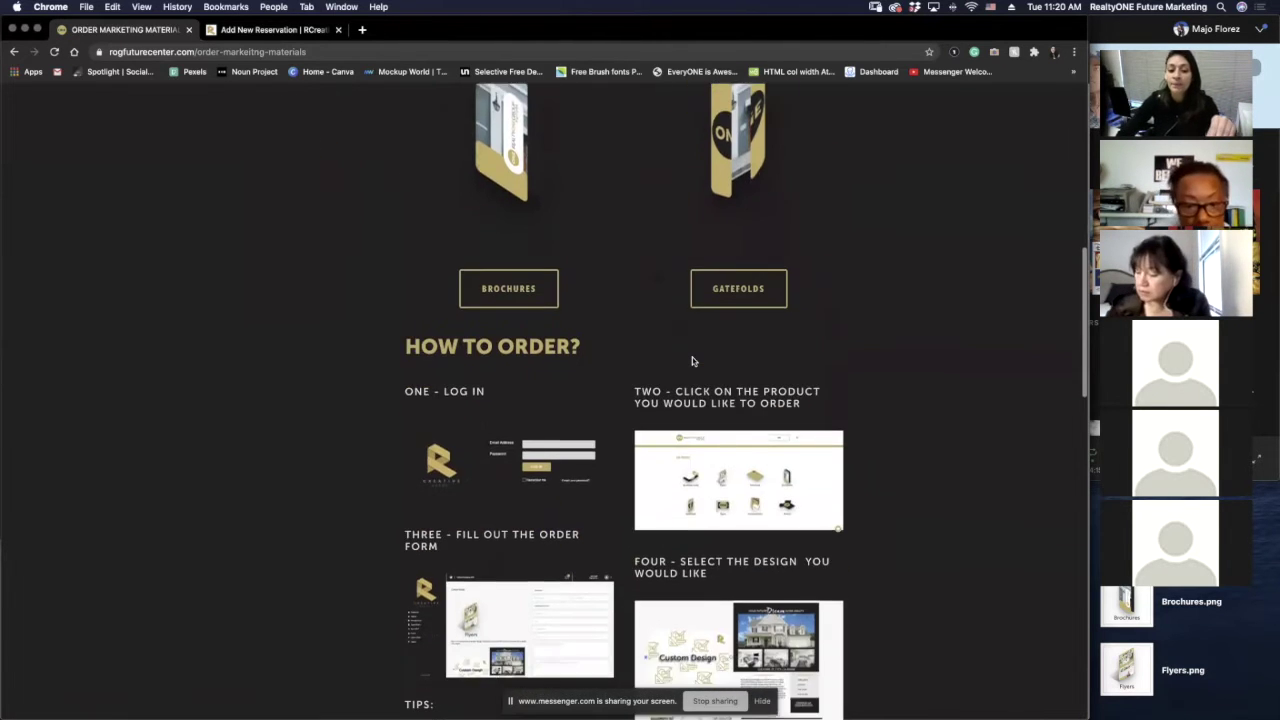
{"action": "scroll", "coordinate": [692, 361], "scroll_direction": "down", "scroll_amount": 4}
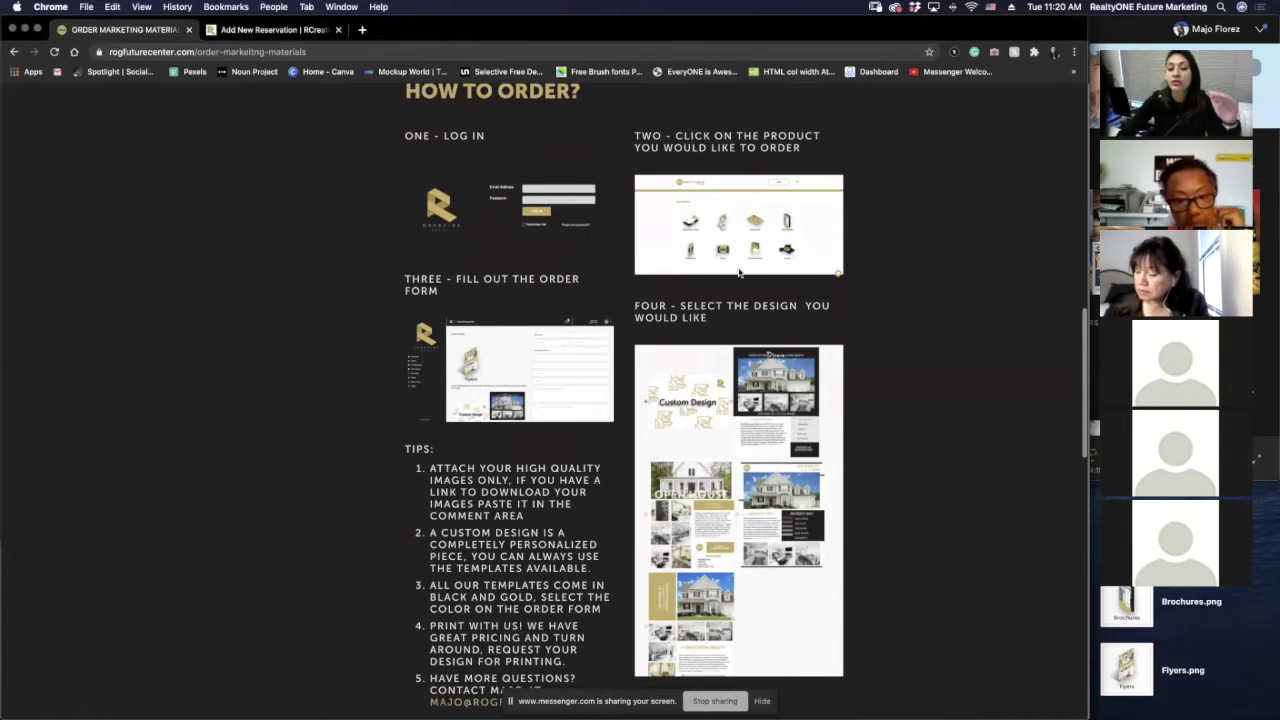
{"action": "scroll", "coordinate": [652, 285], "scroll_direction": "up", "scroll_amount": 1}
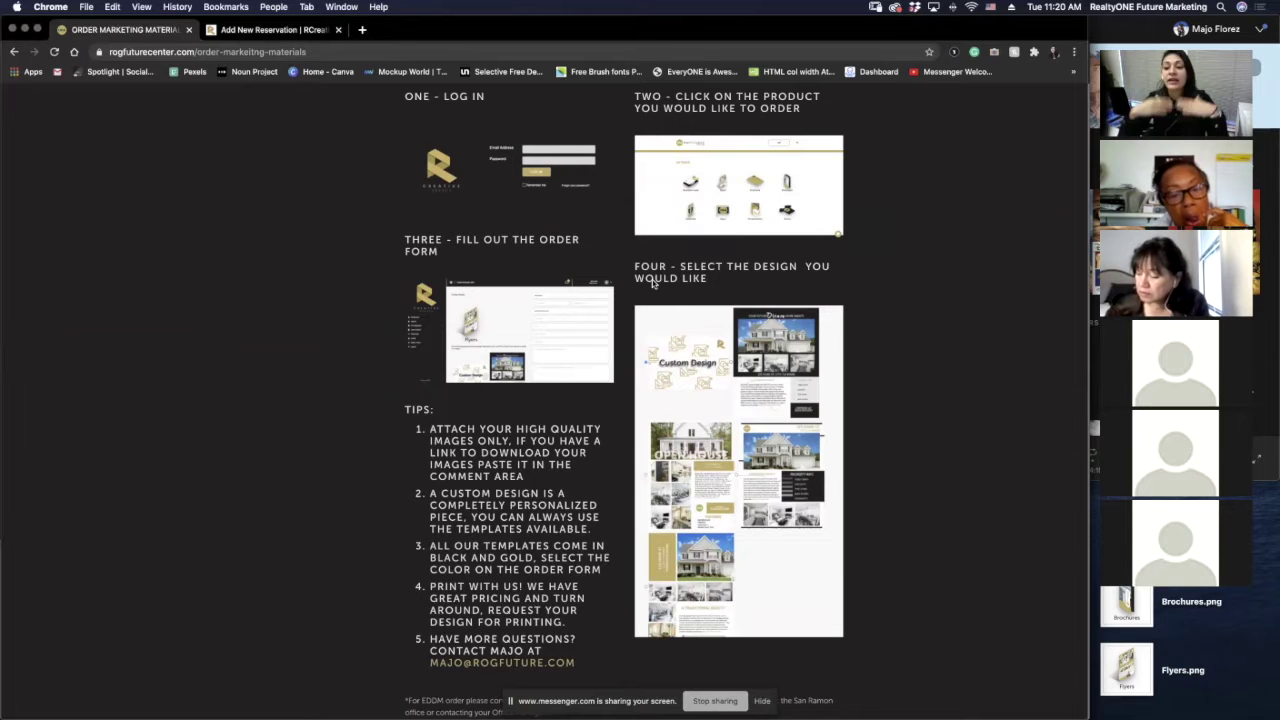
{"action": "scroll", "coordinate": [652, 284], "scroll_direction": "up", "scroll_amount": 4}
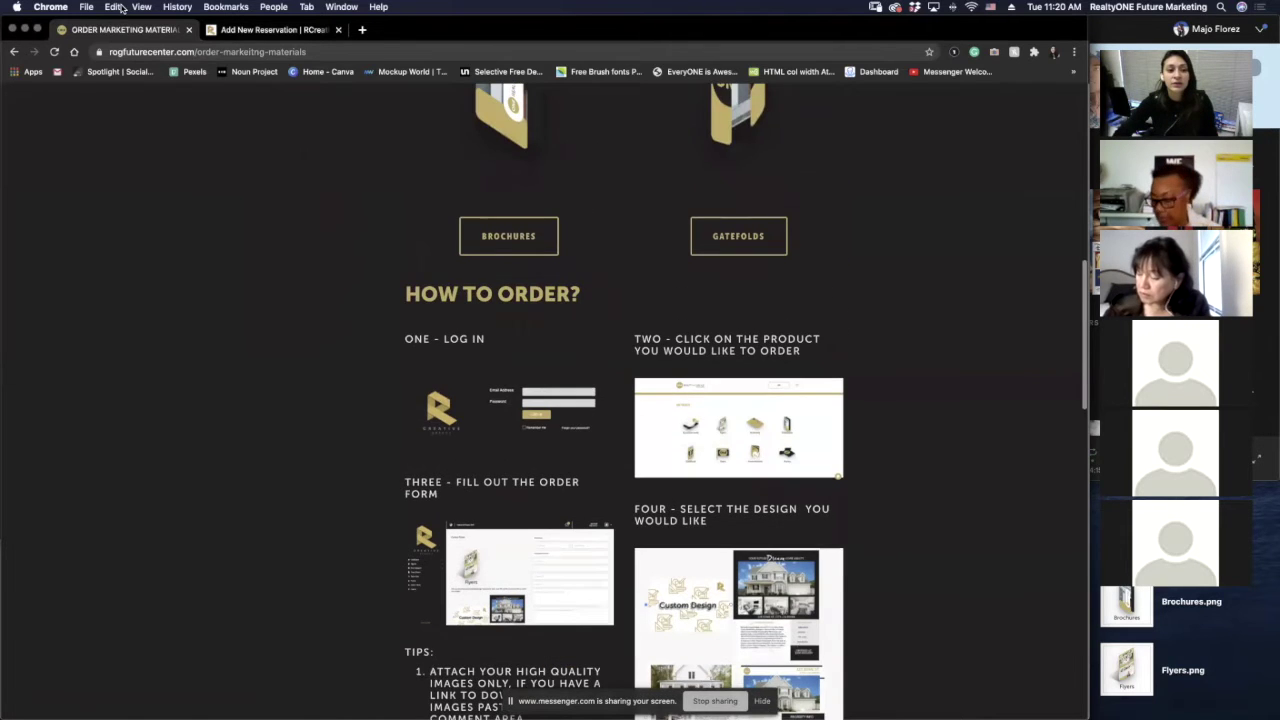
{"action": "left_click", "coordinate": [272, 29]}
Step: Log out of the portal and fill the saved e-mail on its login page
{"action": "mouse_move", "coordinate": [993, 157]}
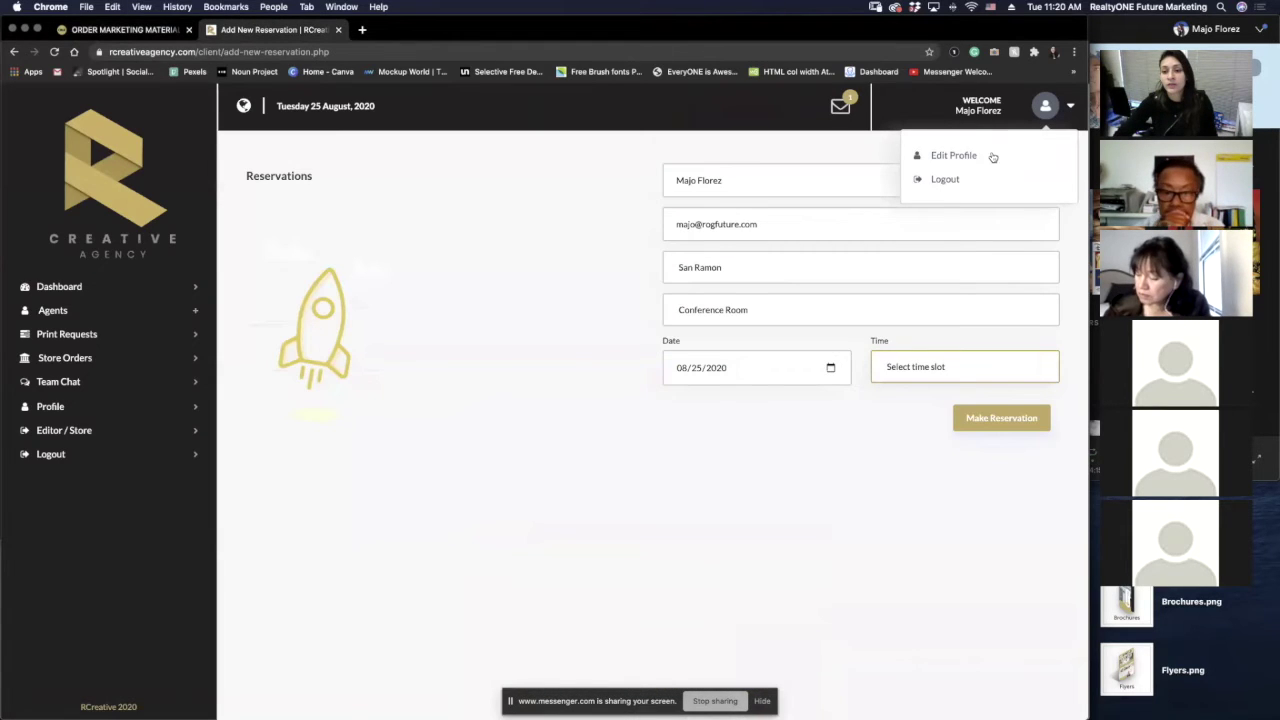
{"action": "left_click", "coordinate": [944, 181]}
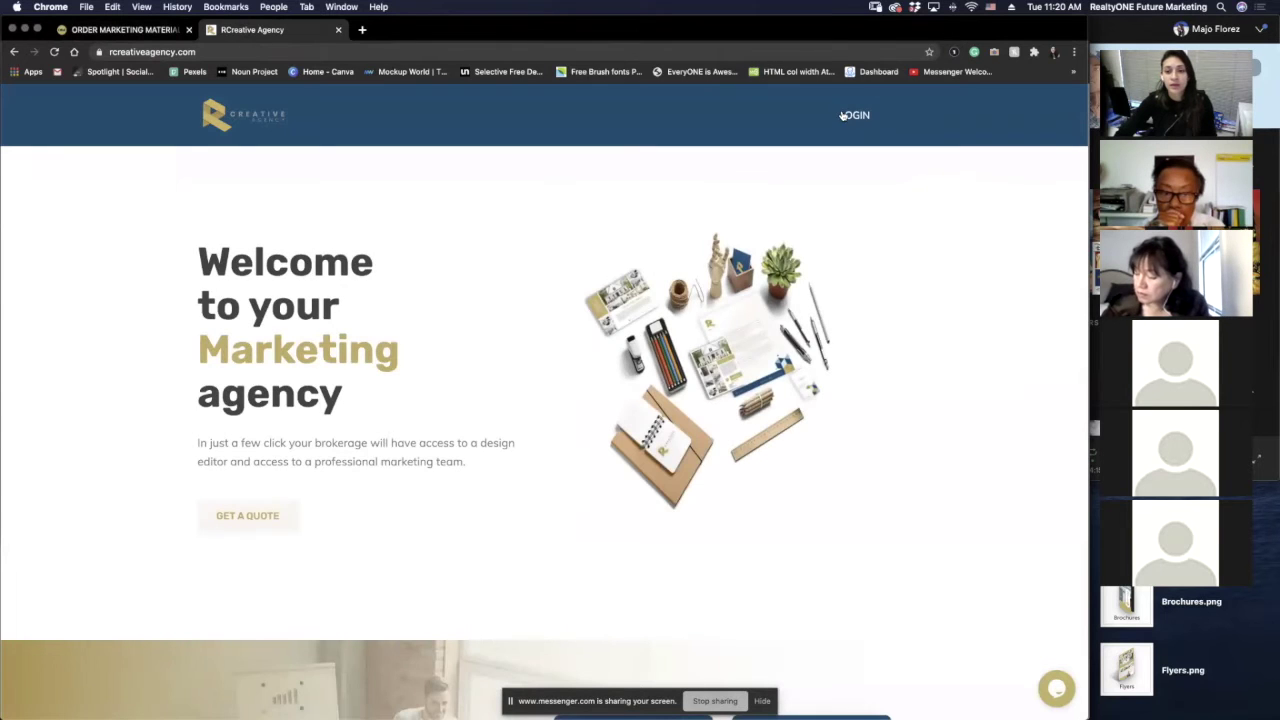
{"action": "left_click", "coordinate": [842, 115]}
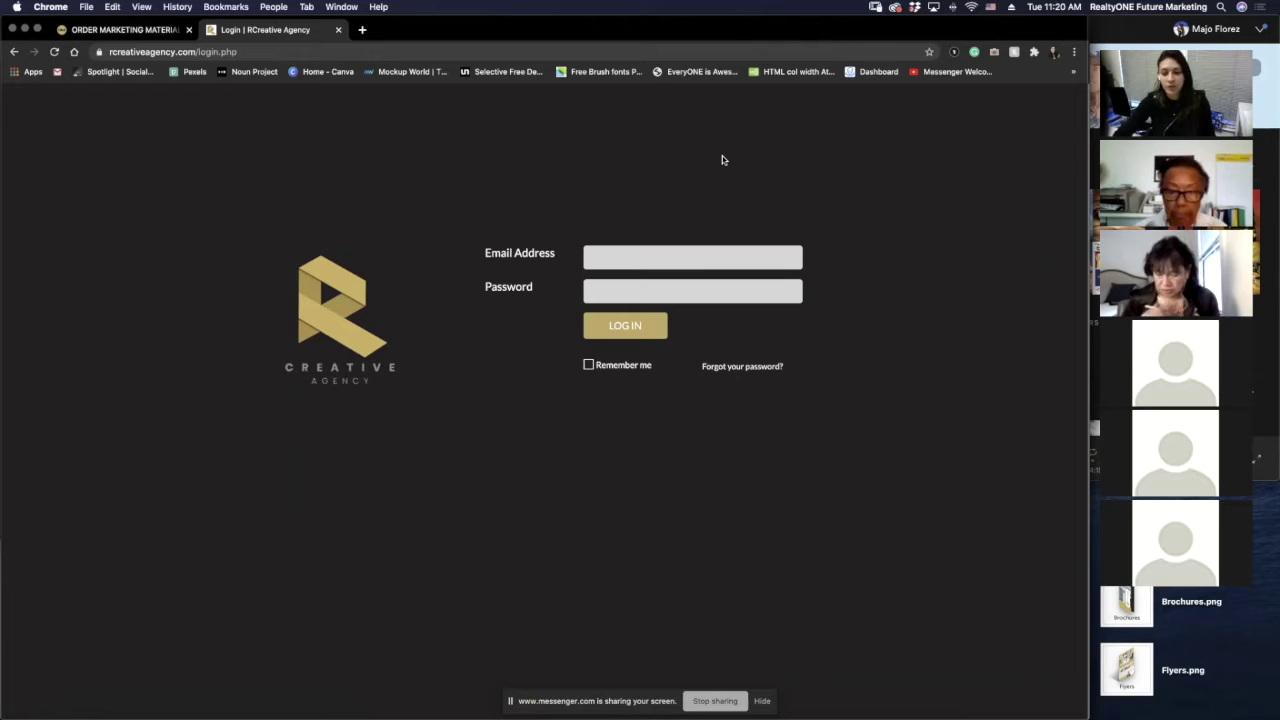
{"action": "left_click", "coordinate": [640, 254]}
{"action": "left_click", "coordinate": [776, 311]}
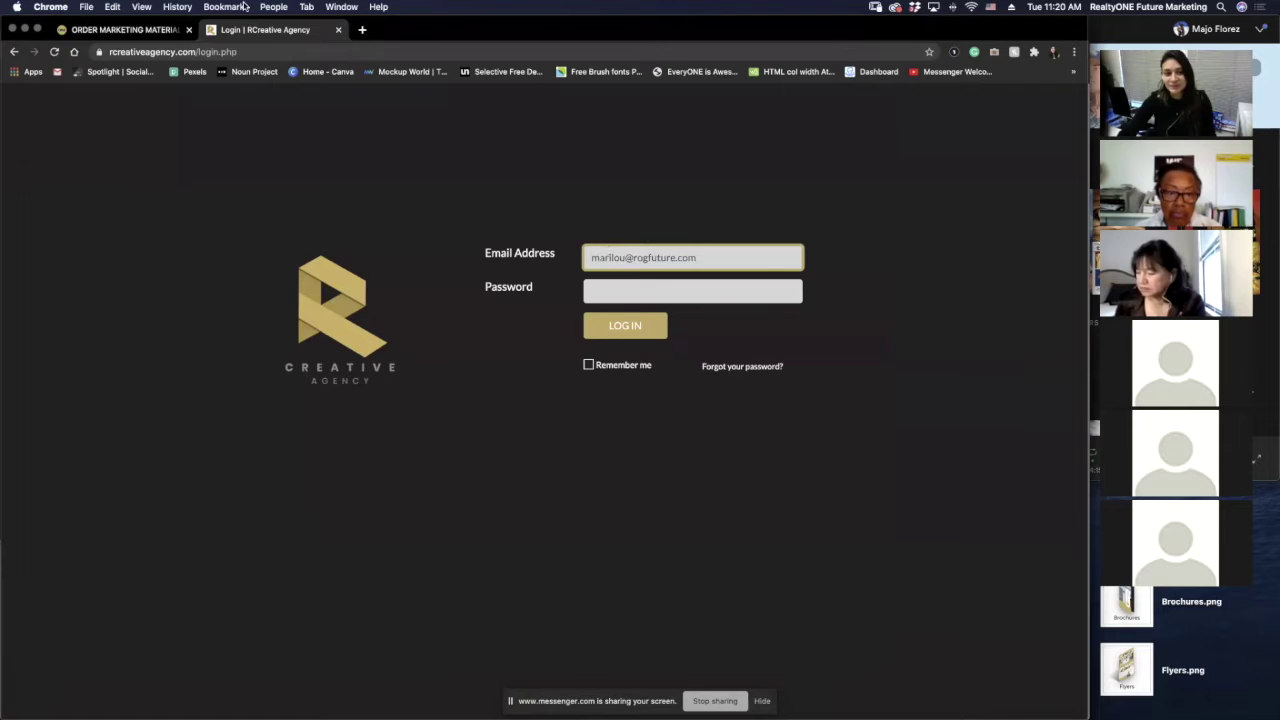
{"action": "left_click", "coordinate": [120, 29]}
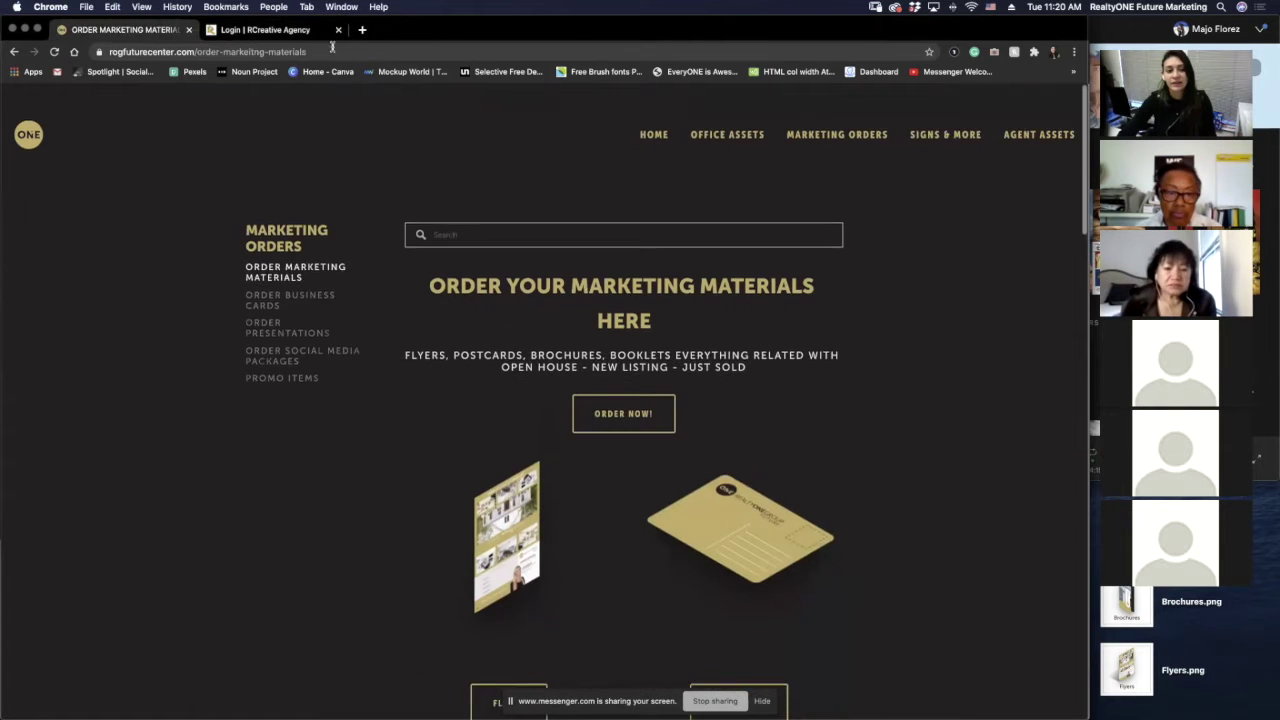
Step: Close the extra login tab and start a flyer order from the FLYERS link
{"action": "left_click", "coordinate": [339, 30]}
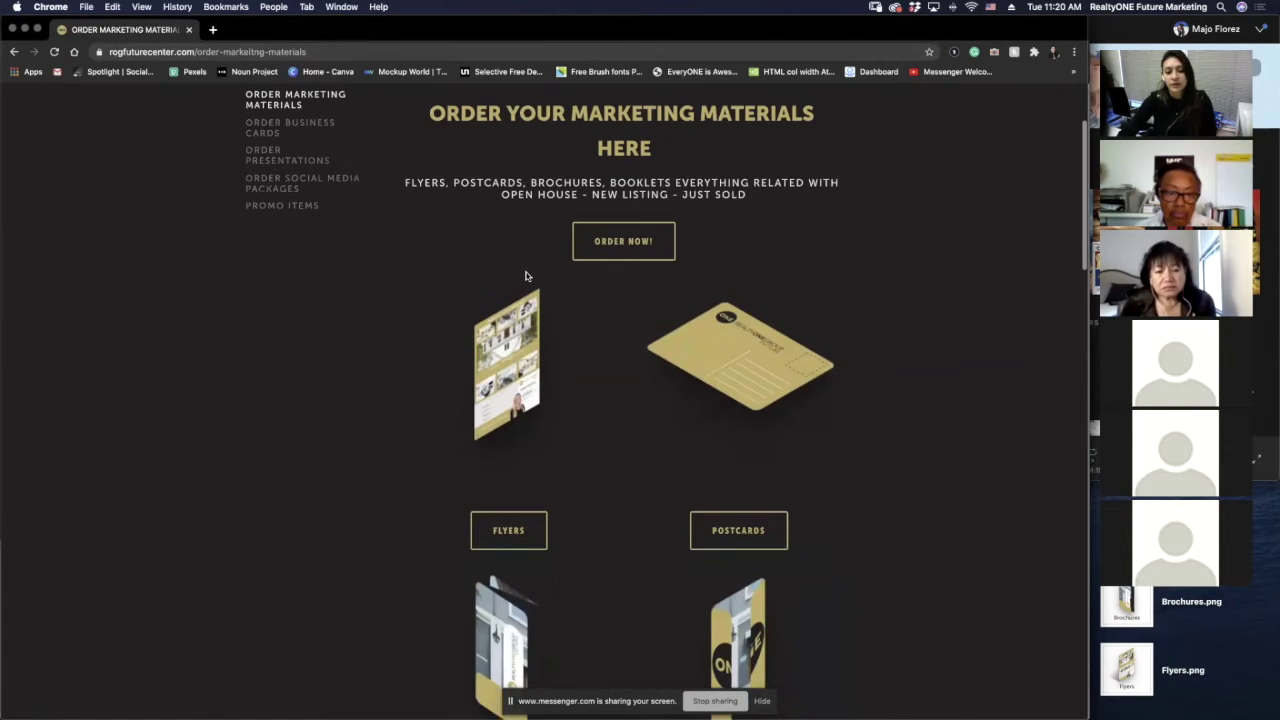
{"action": "scroll", "coordinate": [516, 308], "scroll_direction": "down", "scroll_amount": 2}
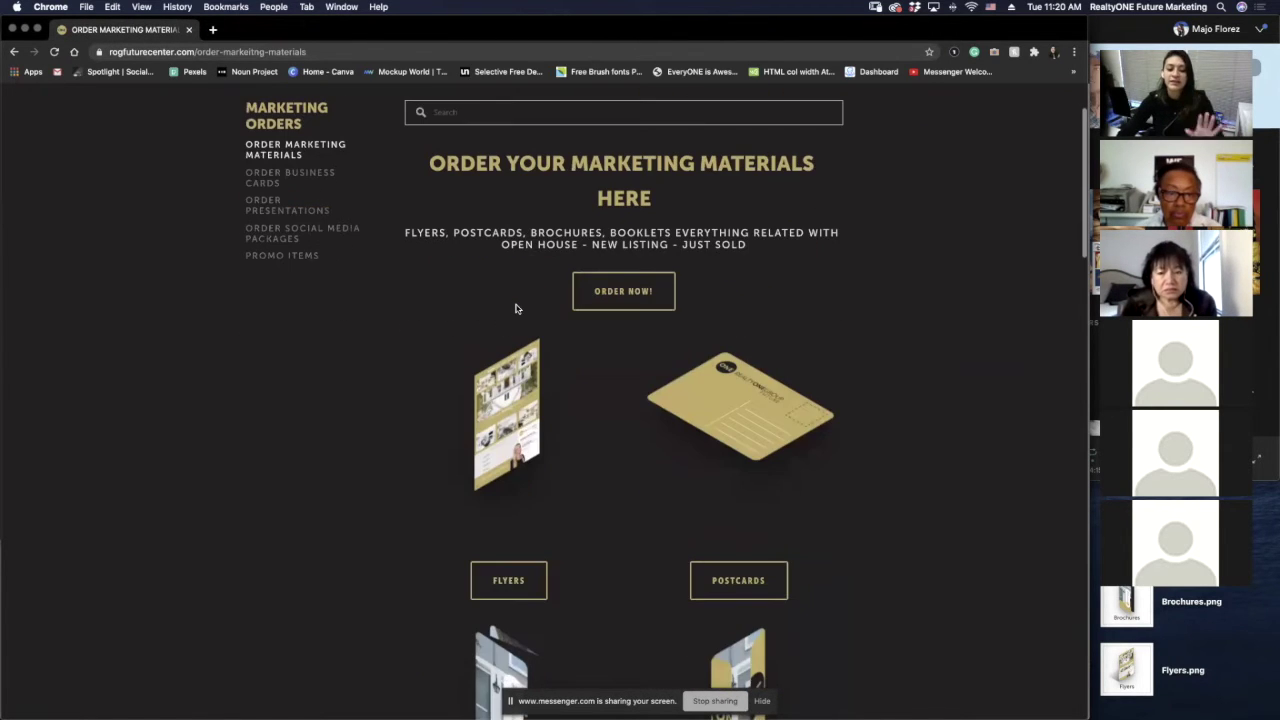
{"action": "left_click", "coordinate": [513, 588]}
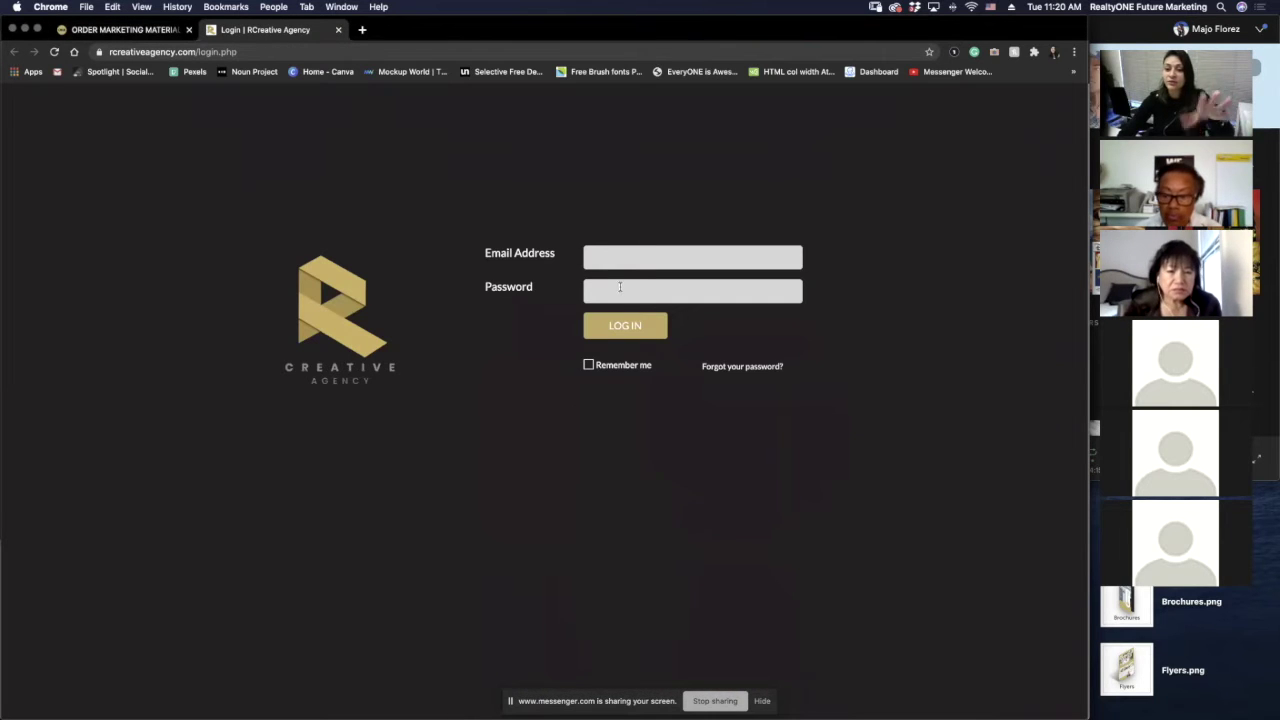
Step: Log in with the agent's saved email address and password
{"action": "left_click", "coordinate": [633, 257]}
{"action": "key", "text": "super+v"}
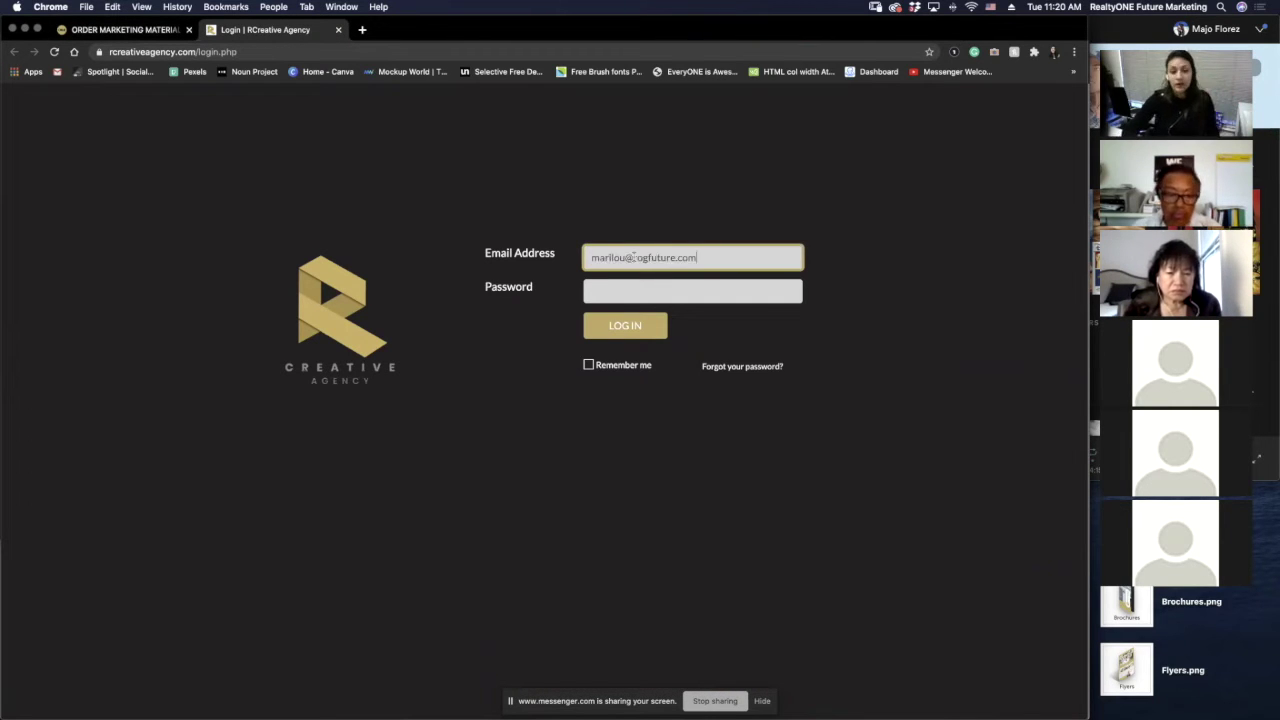
{"action": "left_click", "coordinate": [646, 288]}
{"action": "type", "text": "••••••"}
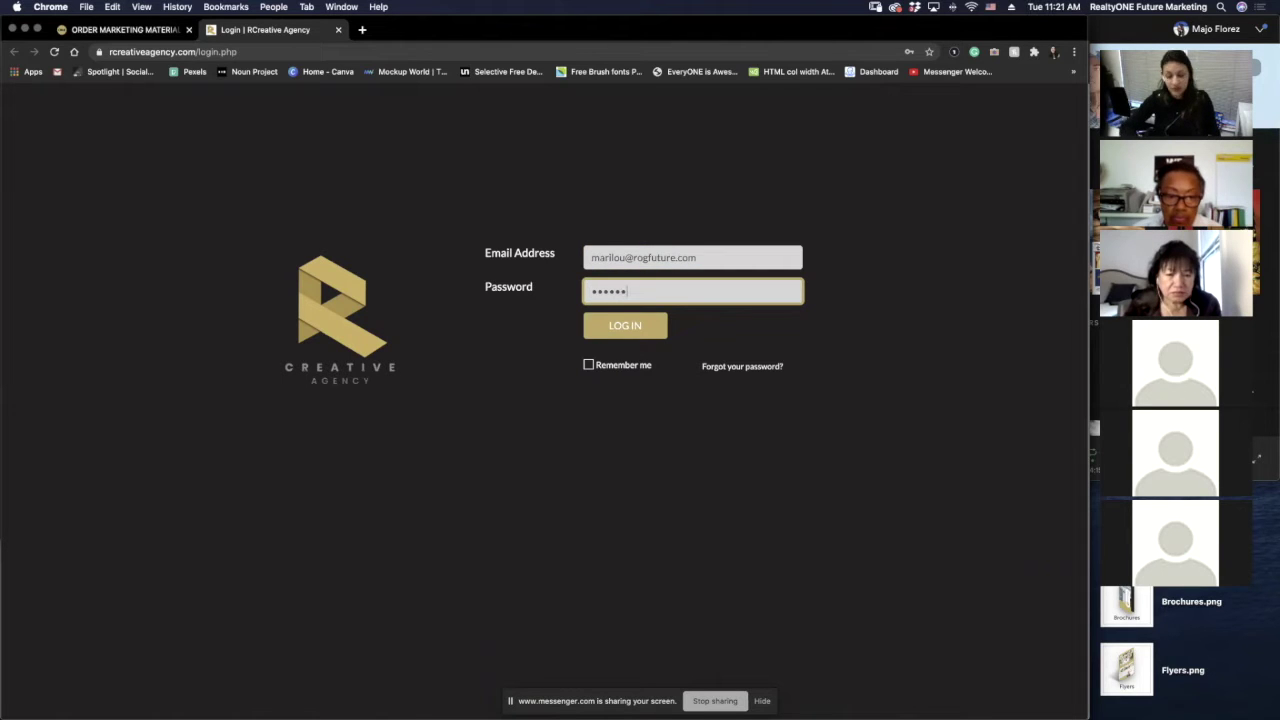
{"action": "left_click", "coordinate": [624, 330]}
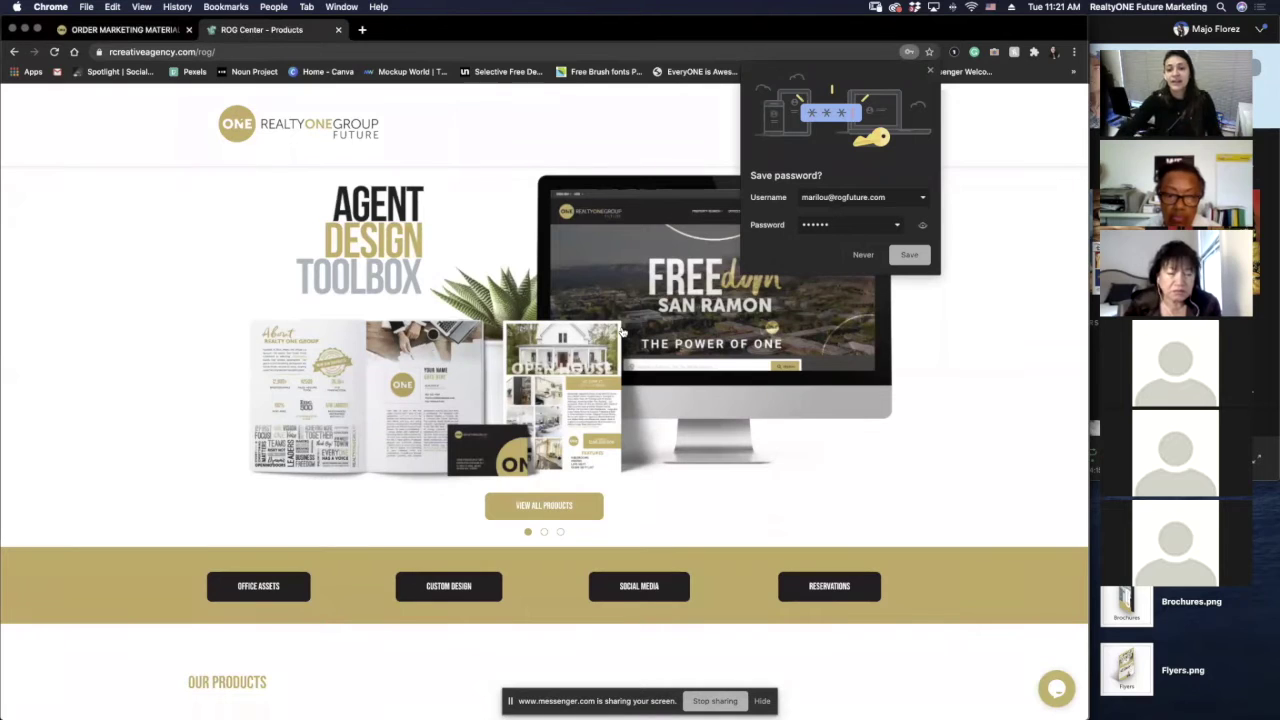
Step: Dismiss the save-password prompt and choose the Flyers tile under Our Products
{"action": "left_click", "coordinate": [930, 71]}
{"action": "scroll", "coordinate": [994, 356], "scroll_direction": "down", "scroll_amount": 1}
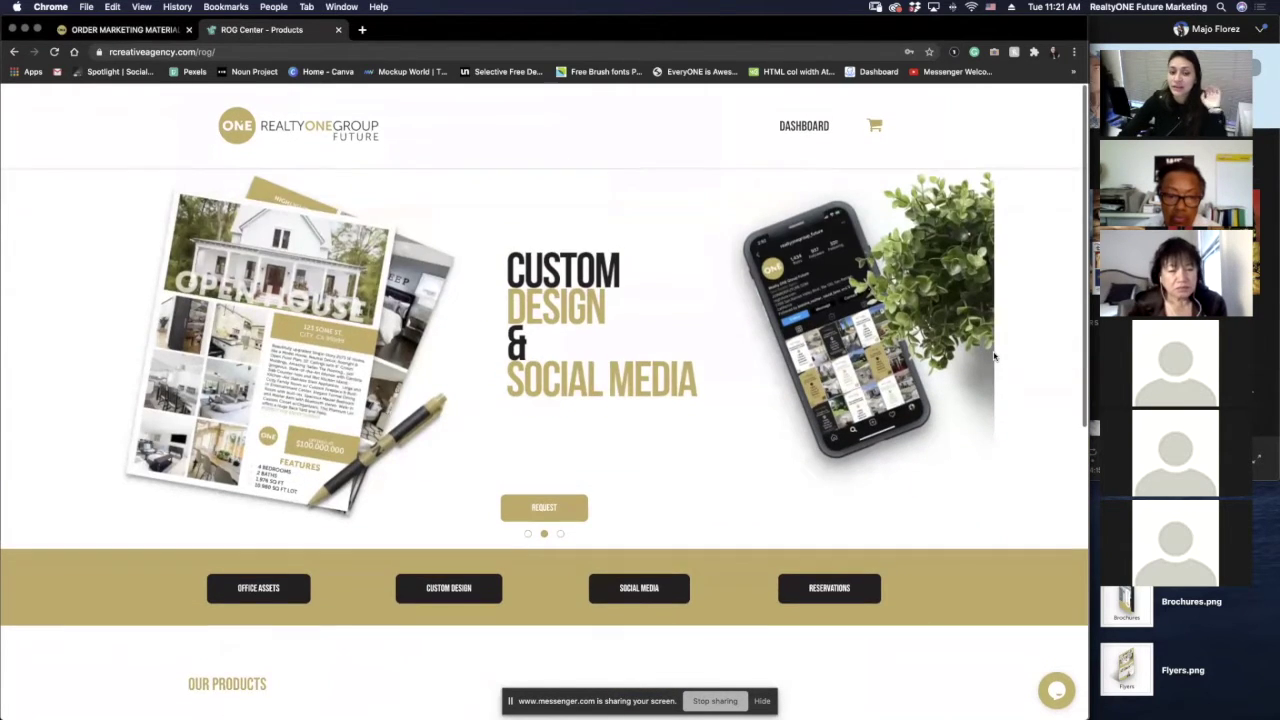
{"action": "scroll", "coordinate": [994, 356], "scroll_direction": "down", "scroll_amount": 5}
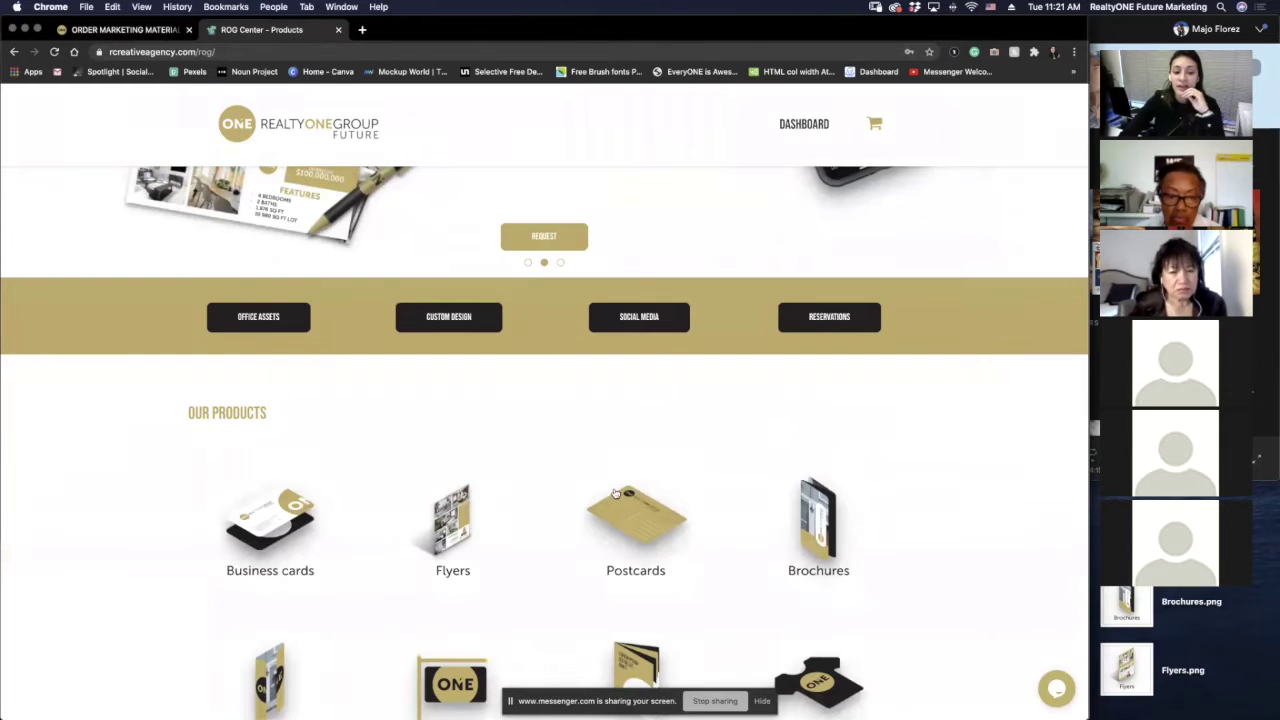
{"action": "left_click", "coordinate": [449, 536]}
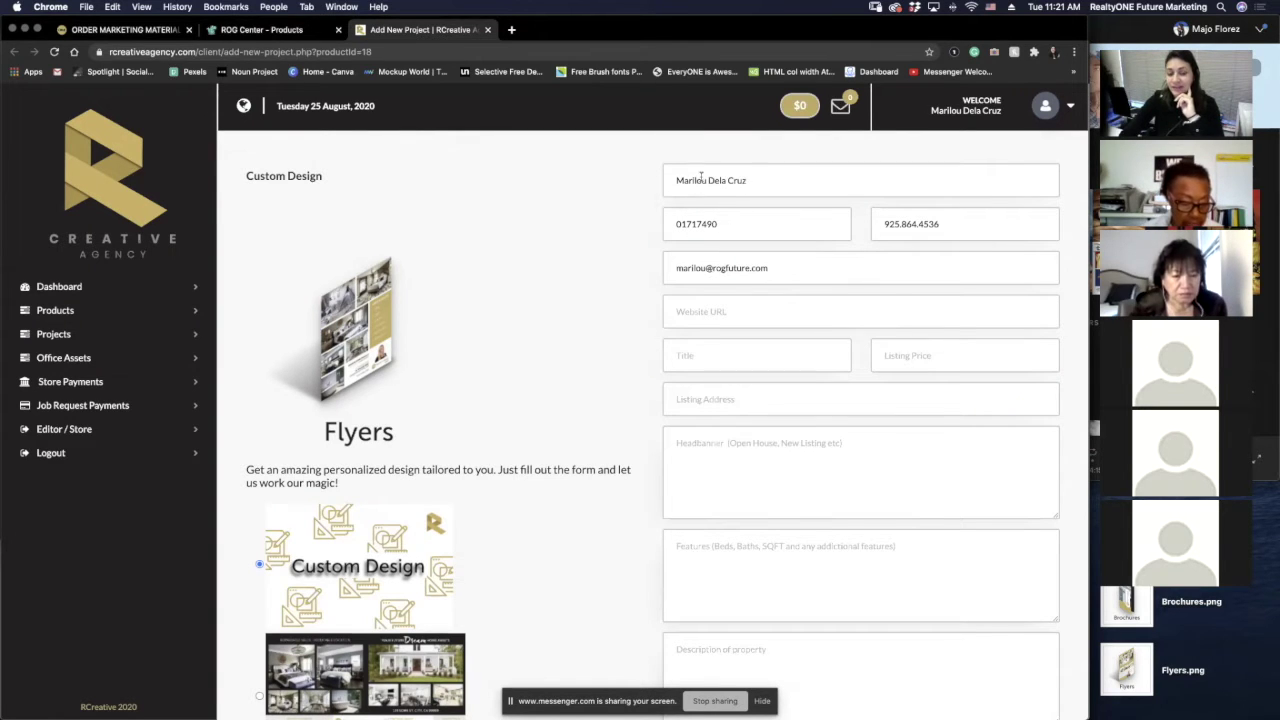
{"action": "scroll", "coordinate": [700, 177], "scroll_direction": "down", "scroll_amount": 1}
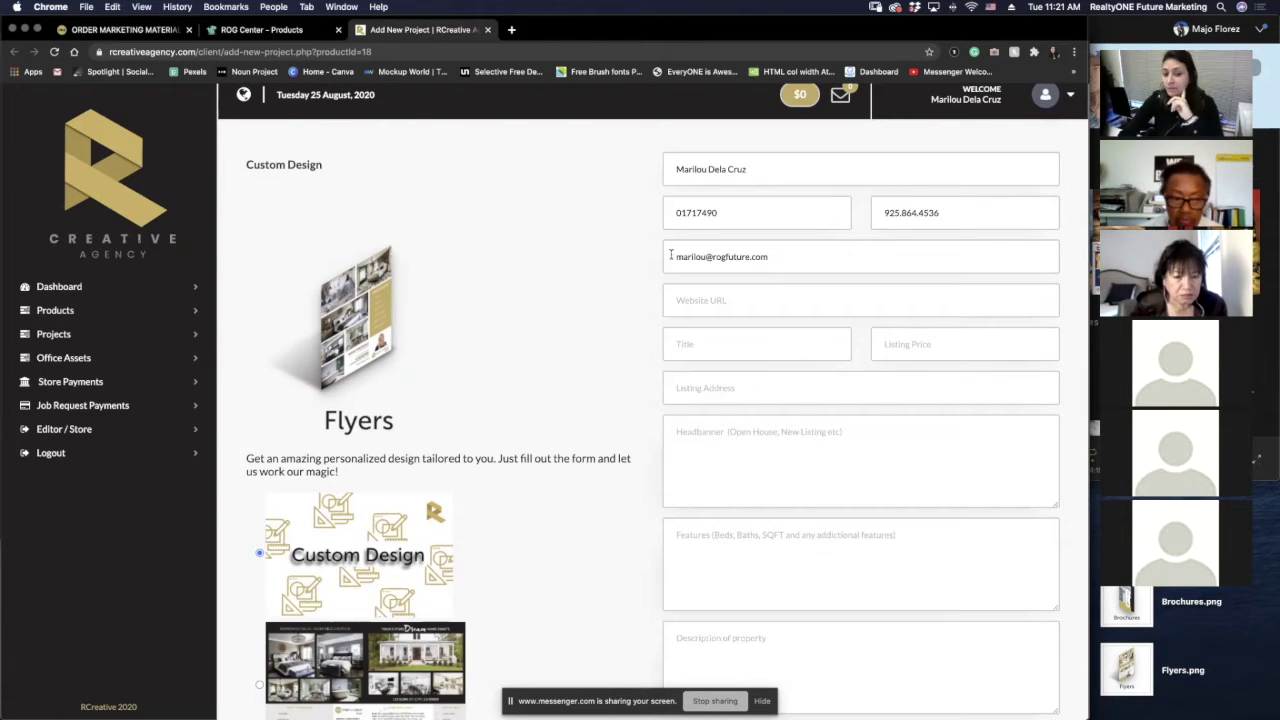
{"action": "scroll", "coordinate": [765, 296], "scroll_direction": "down", "scroll_amount": 2}
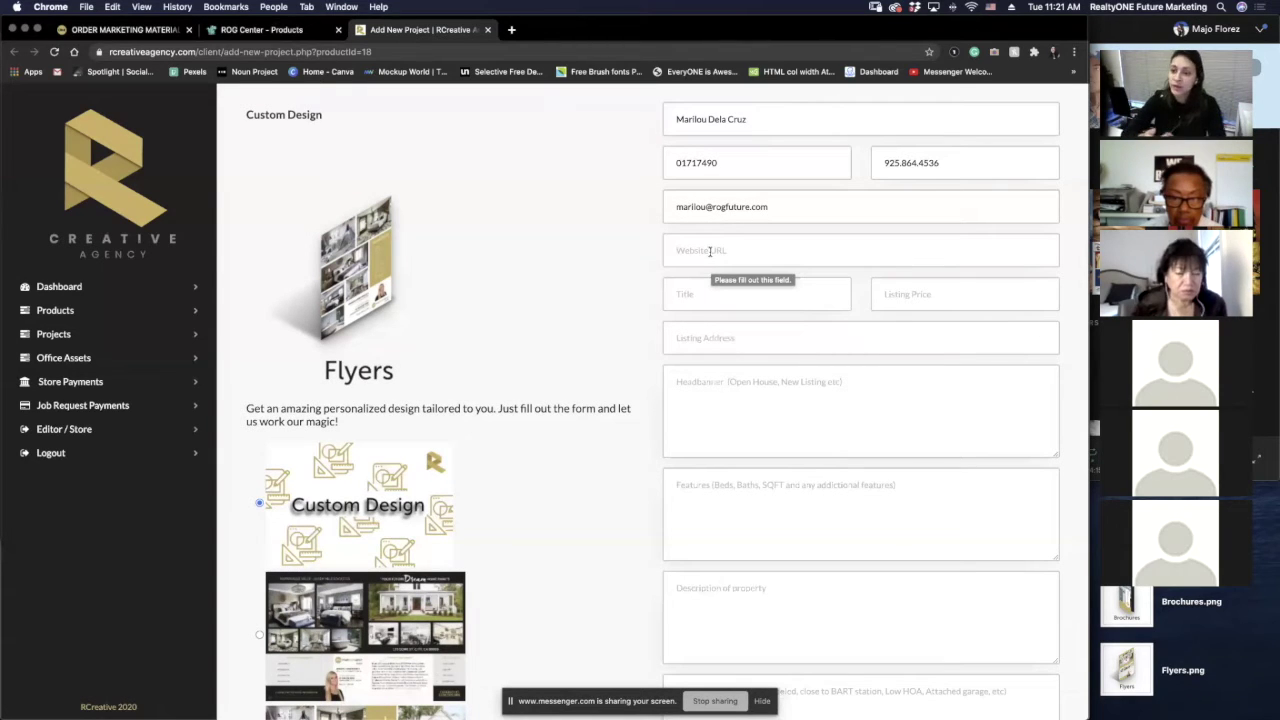
{"action": "scroll", "coordinate": [740, 280], "scroll_direction": "down", "scroll_amount": 1}
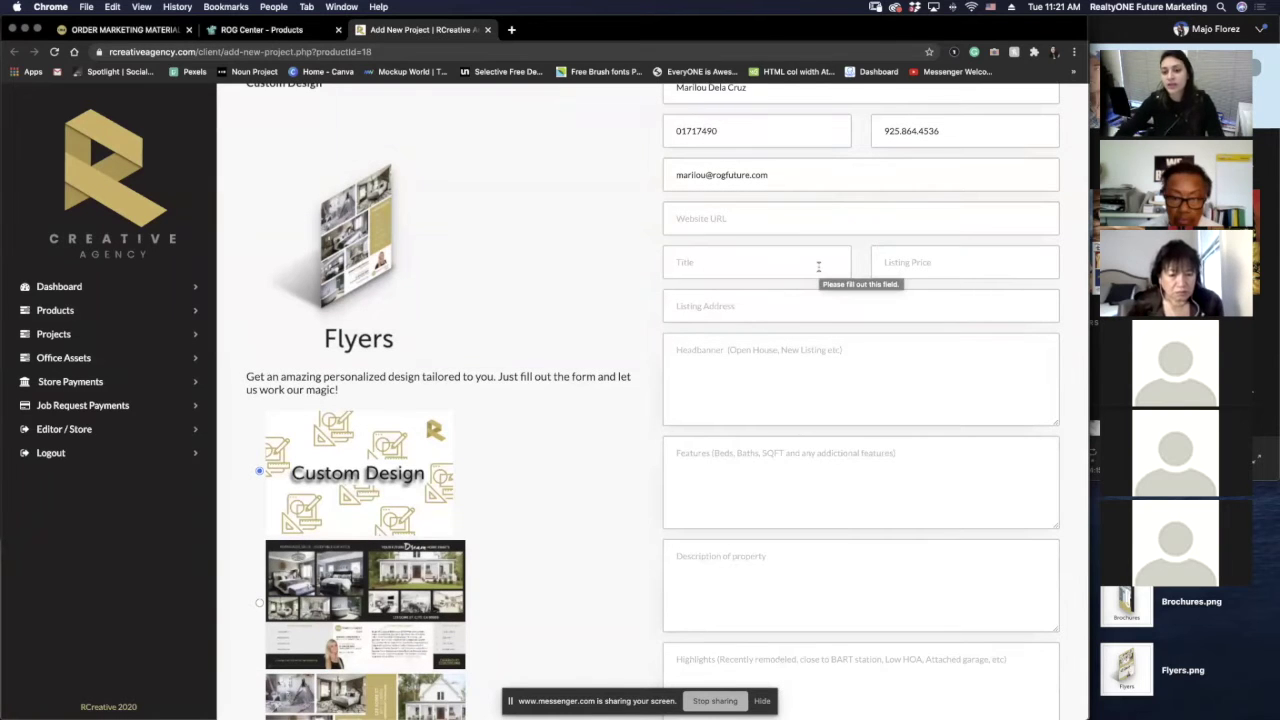
{"action": "scroll", "coordinate": [766, 304], "scroll_direction": "down", "scroll_amount": 1}
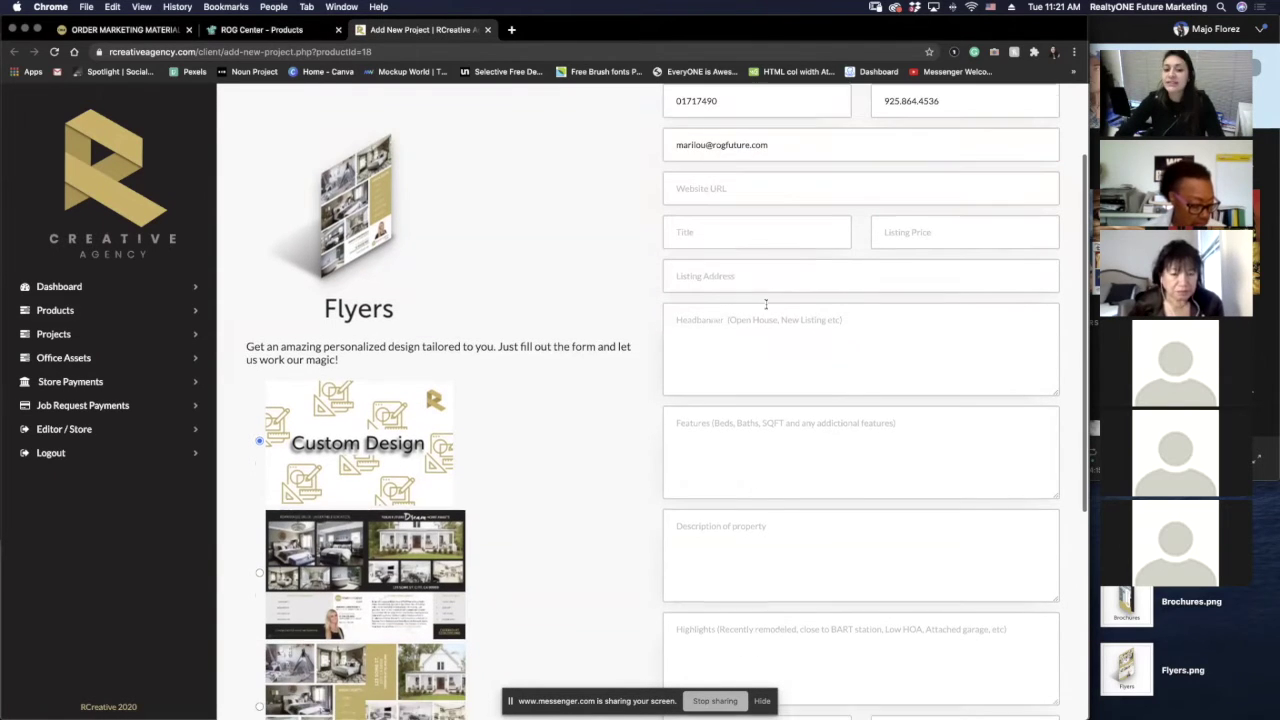
{"action": "scroll", "coordinate": [778, 298], "scroll_direction": "down", "scroll_amount": 1}
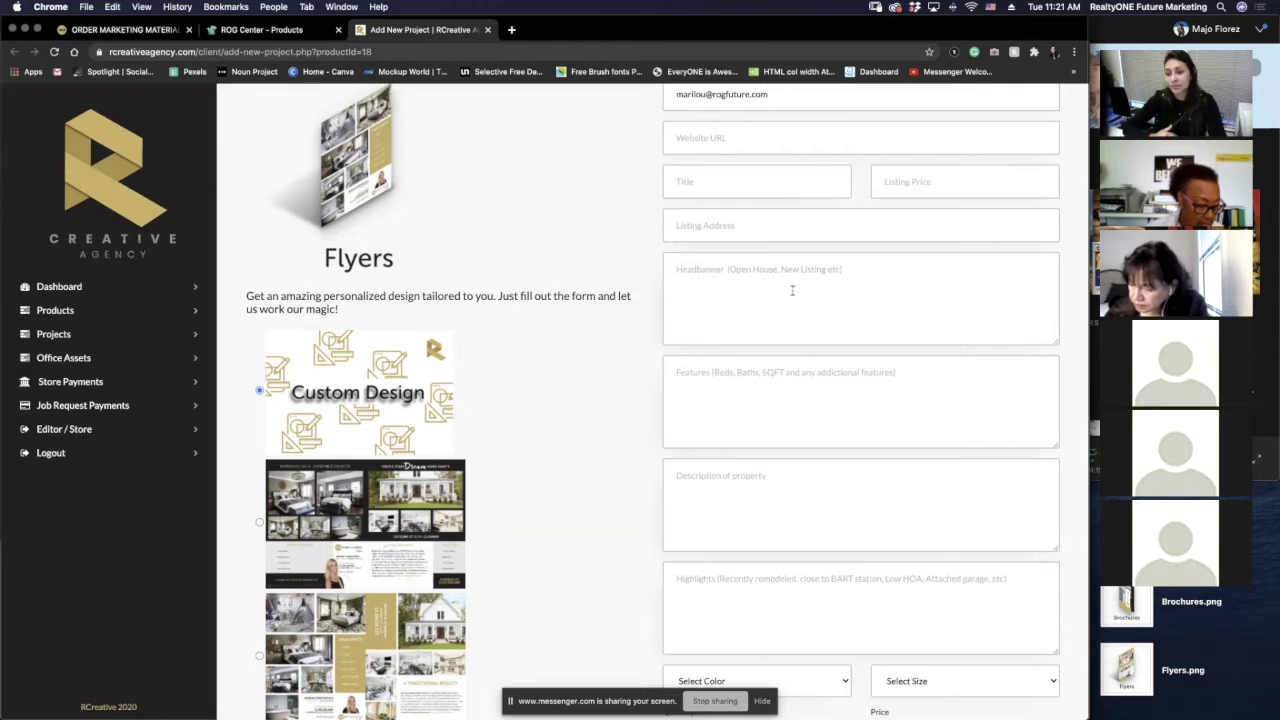
{"action": "scroll", "coordinate": [792, 290], "scroll_direction": "down", "scroll_amount": 1}
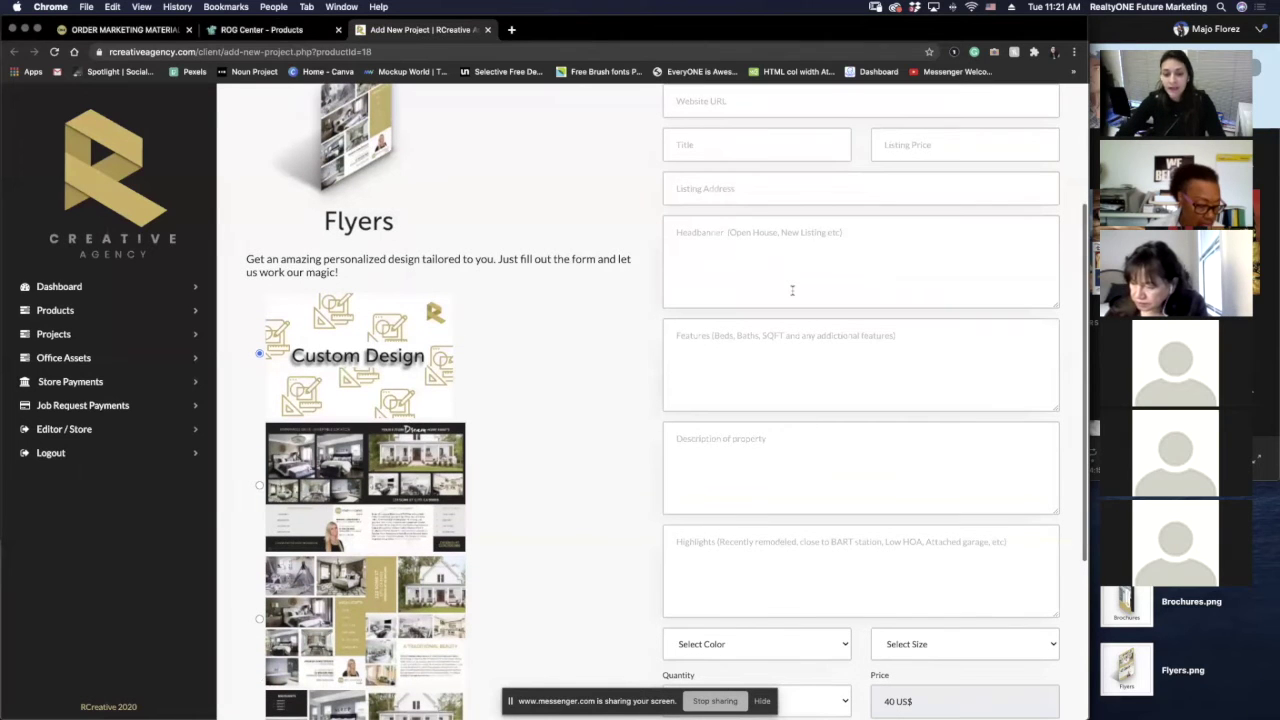
{"action": "scroll", "coordinate": [792, 290], "scroll_direction": "down", "scroll_amount": 3}
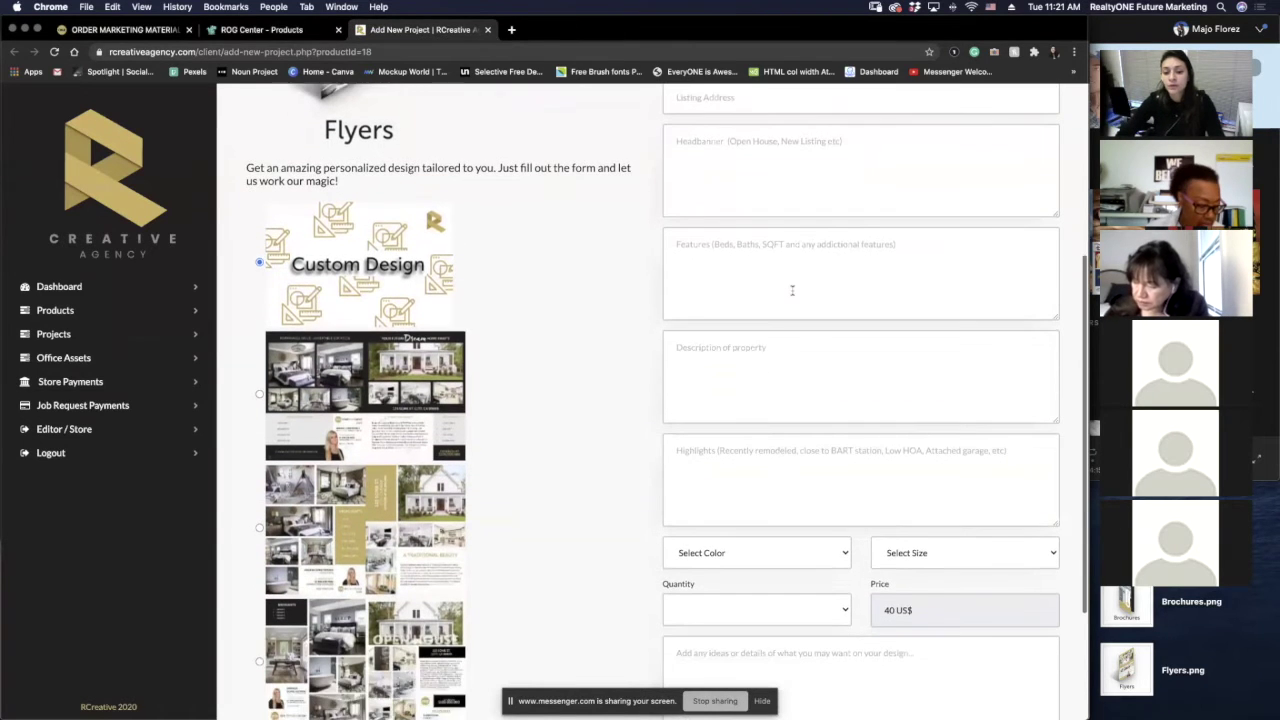
{"action": "scroll", "coordinate": [792, 290], "scroll_direction": "down", "scroll_amount": 1}
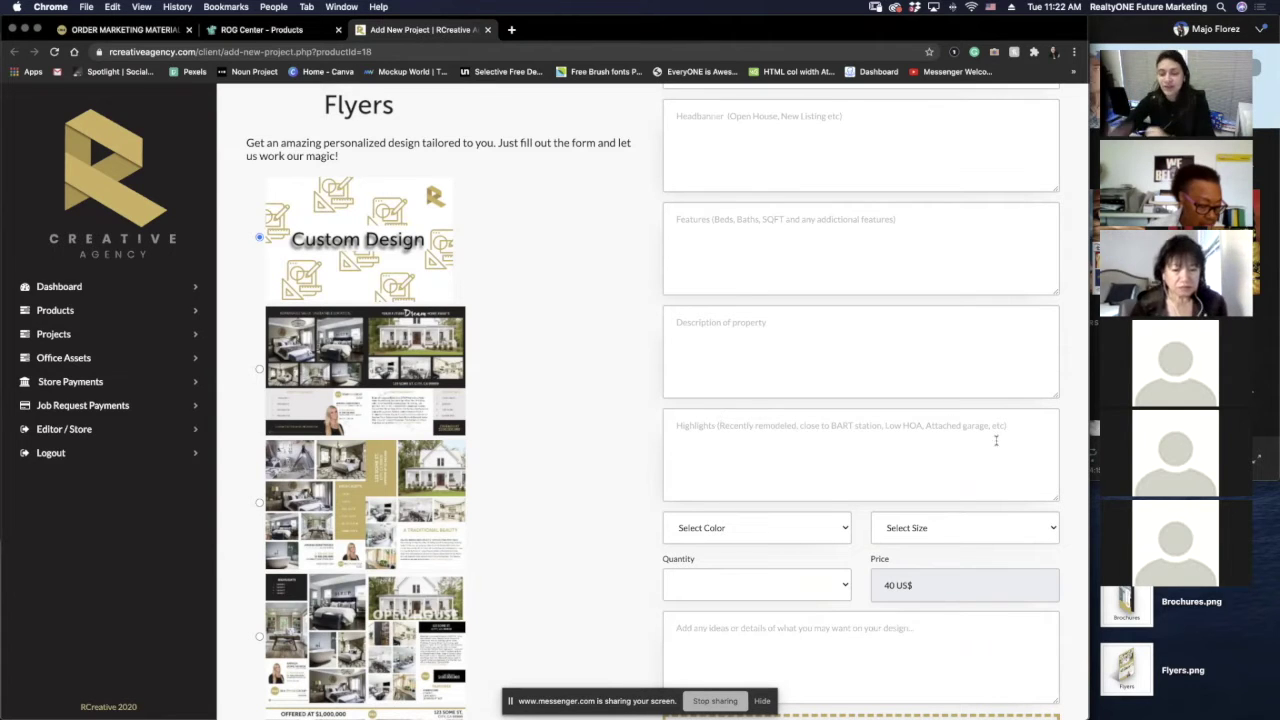
{"action": "scroll", "coordinate": [996, 440], "scroll_direction": "down", "scroll_amount": 1}
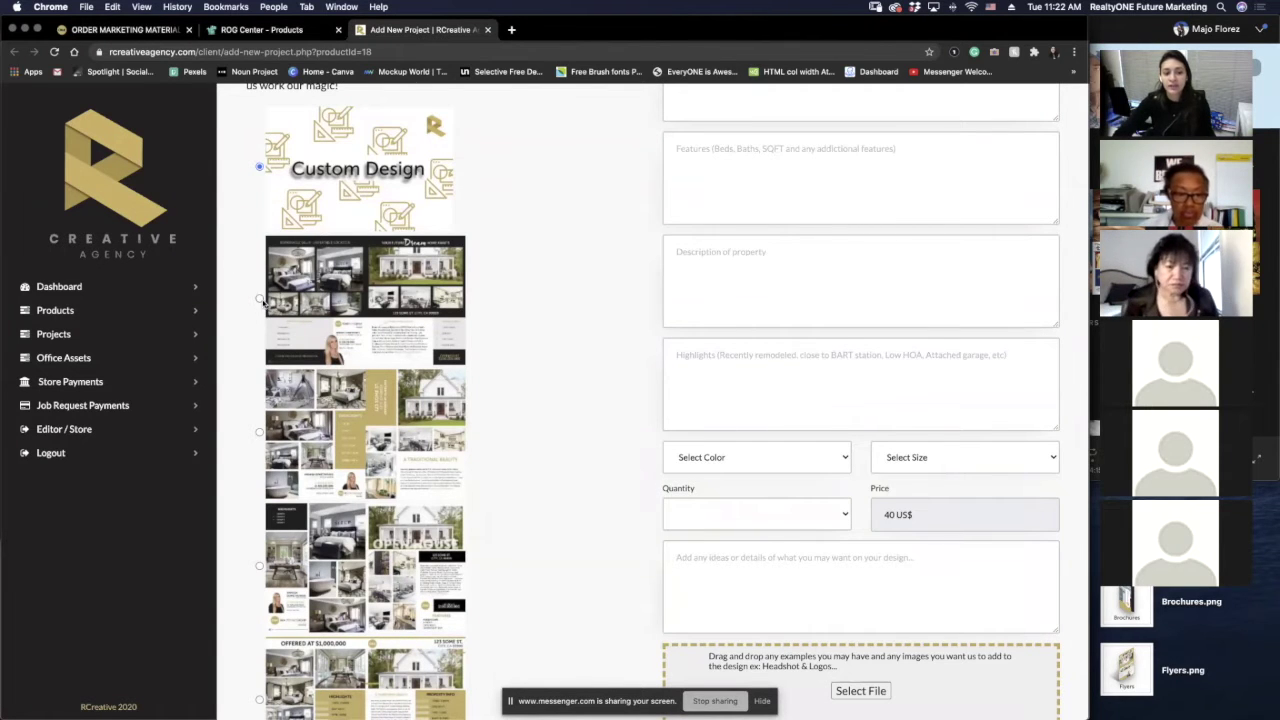
Step: Select the black house-photo flyer template (10 US$) in place of Custom Design
{"action": "left_click", "coordinate": [289, 311]}
{"action": "scroll", "coordinate": [320, 290], "scroll_direction": "down", "scroll_amount": 1}
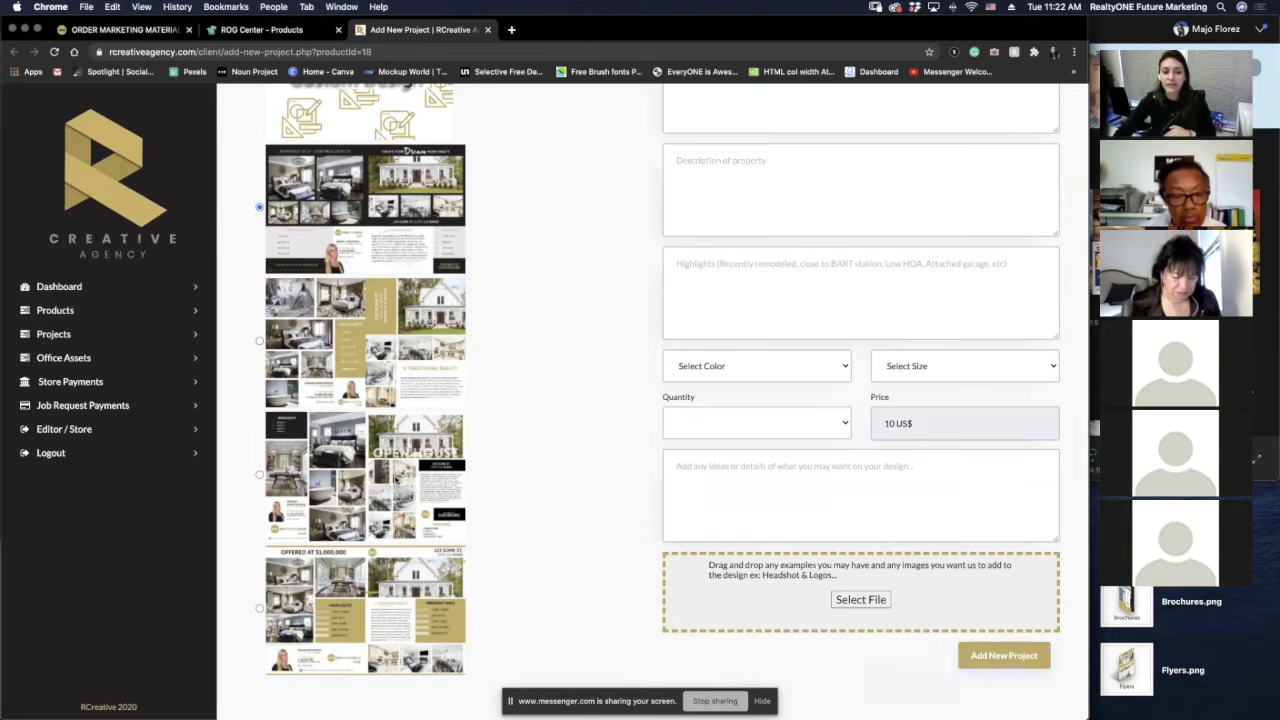
{"action": "scroll", "coordinate": [499, 298], "scroll_direction": "up", "scroll_amount": 1}
{"action": "scroll", "coordinate": [499, 298], "scroll_direction": "up", "scroll_amount": 5}
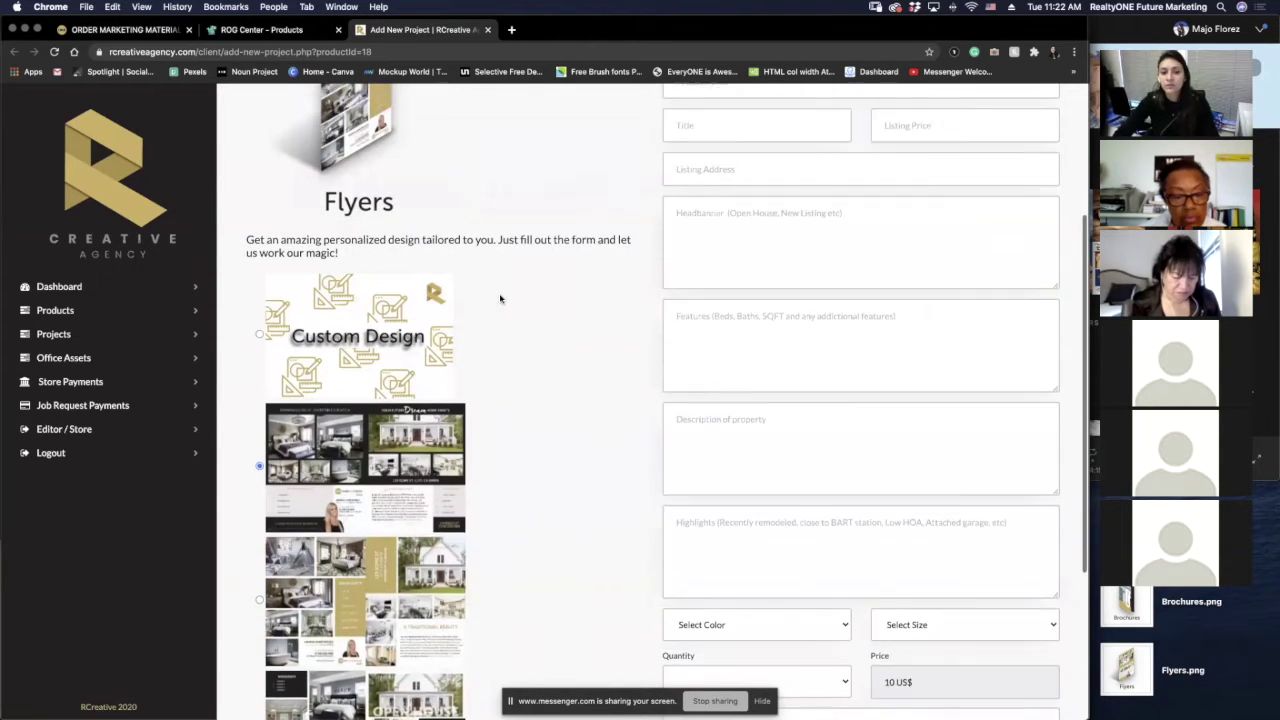
{"action": "scroll", "coordinate": [500, 298], "scroll_direction": "down", "scroll_amount": 3}
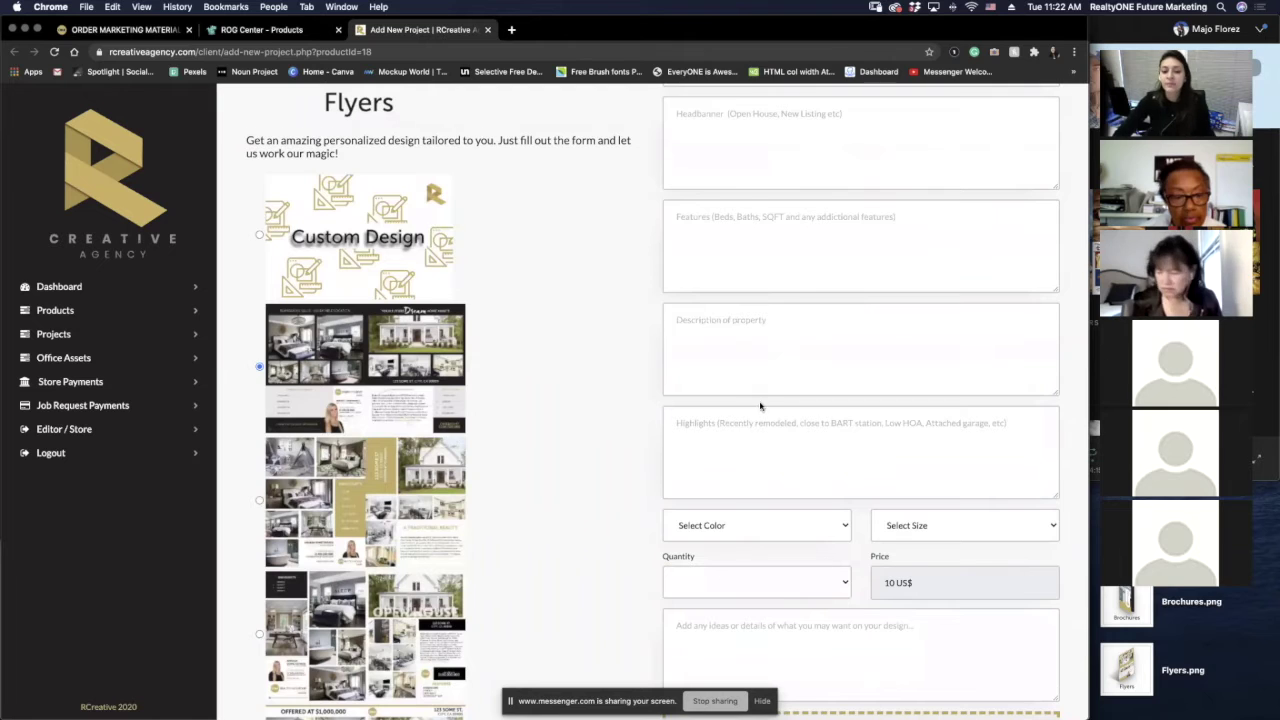
{"action": "scroll", "coordinate": [760, 406], "scroll_direction": "down", "scroll_amount": 1}
{"action": "left_click", "coordinate": [746, 436]}
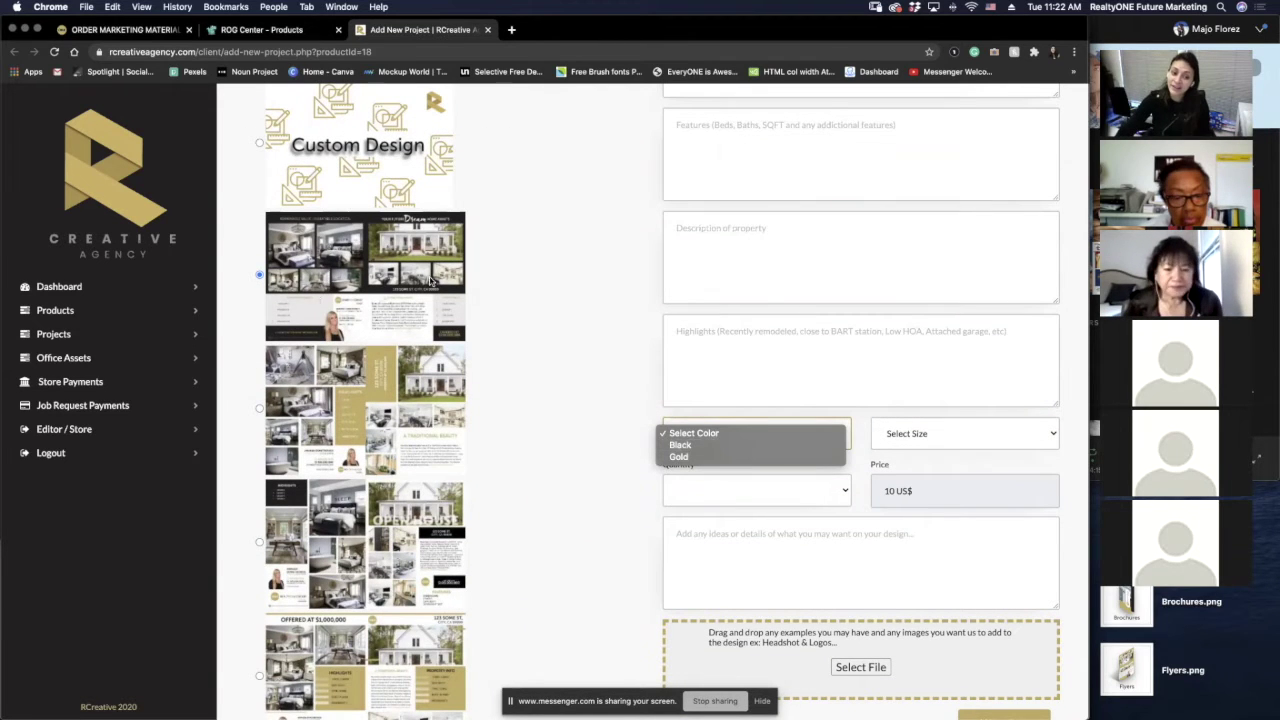
Step: Choose Gold colour, 8.5 x 11 size and quantity 100, for a 95 US$ total
{"action": "left_click", "coordinate": [709, 457]}
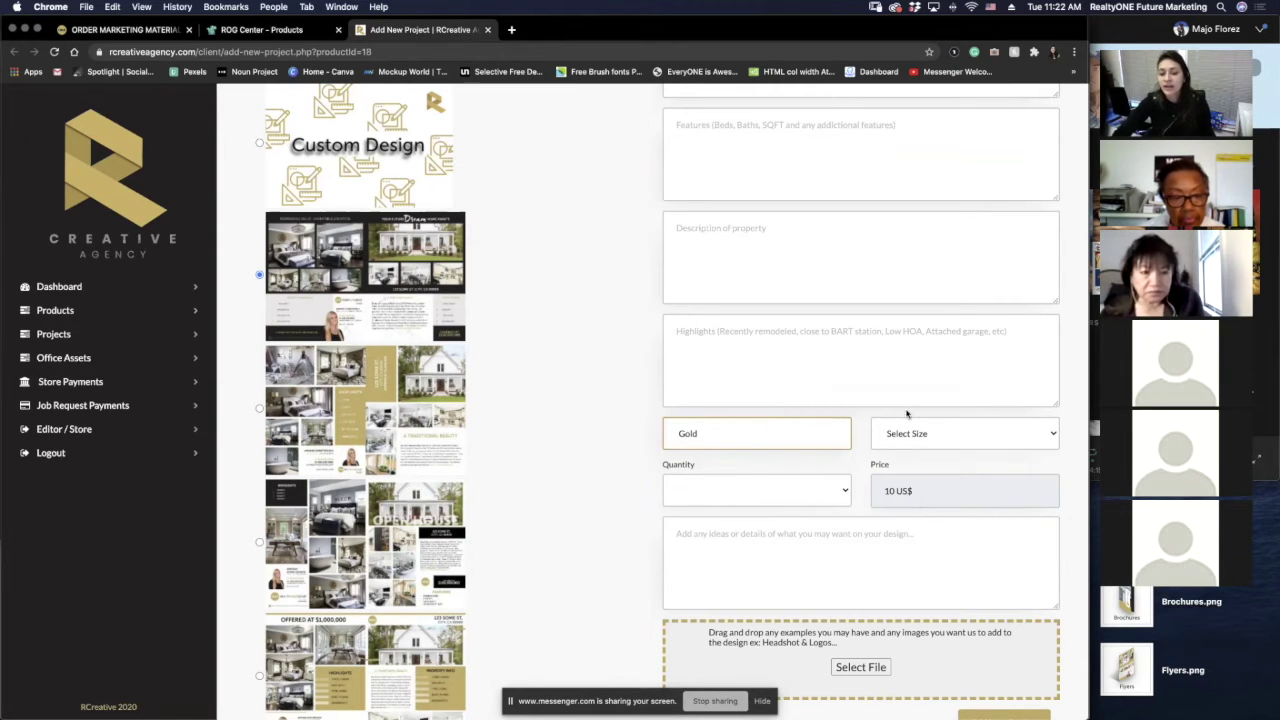
{"action": "left_click", "coordinate": [931, 430]}
{"action": "left_click", "coordinate": [911, 445]}
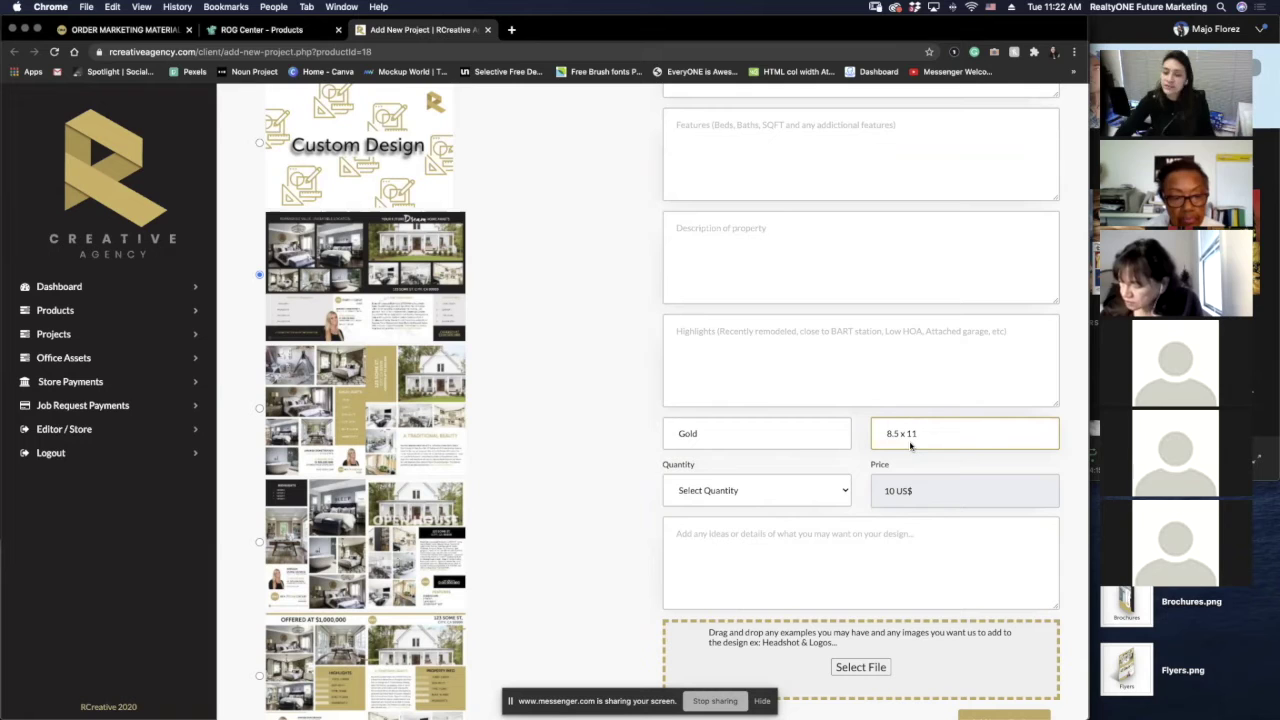
{"action": "scroll", "coordinate": [845, 420], "scroll_direction": "down", "scroll_amount": 1}
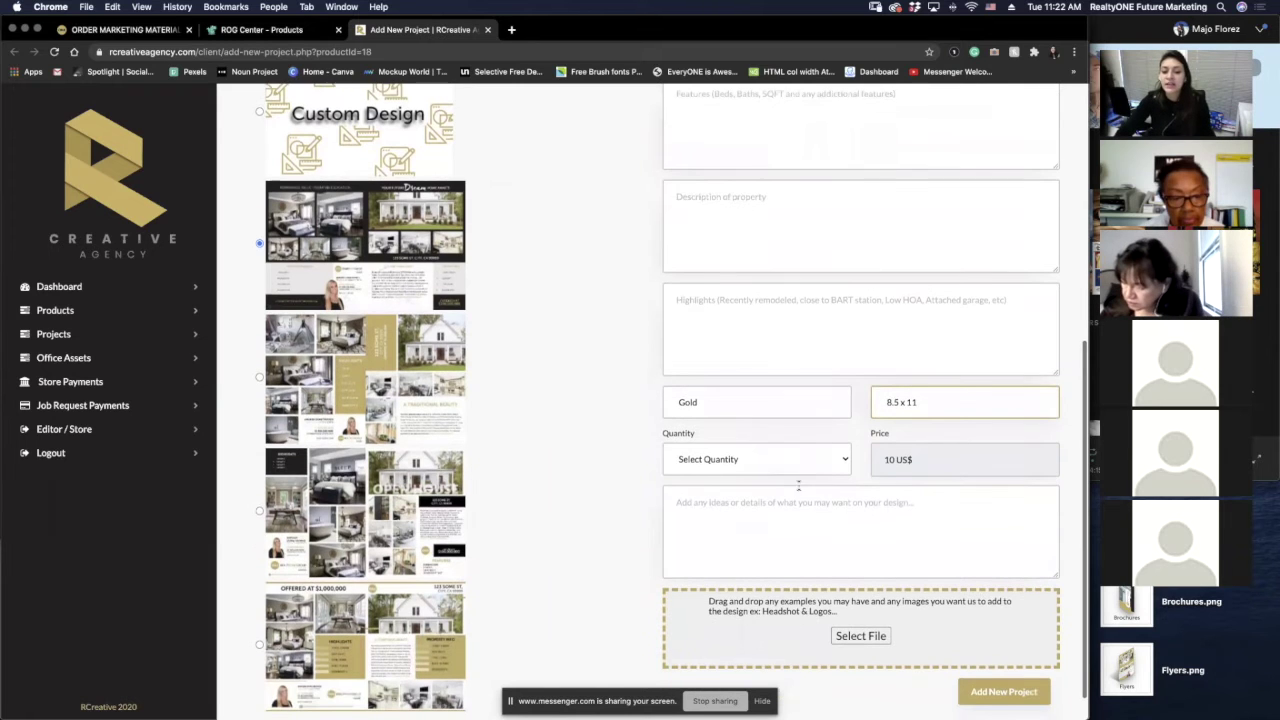
{"action": "left_click", "coordinate": [791, 456]}
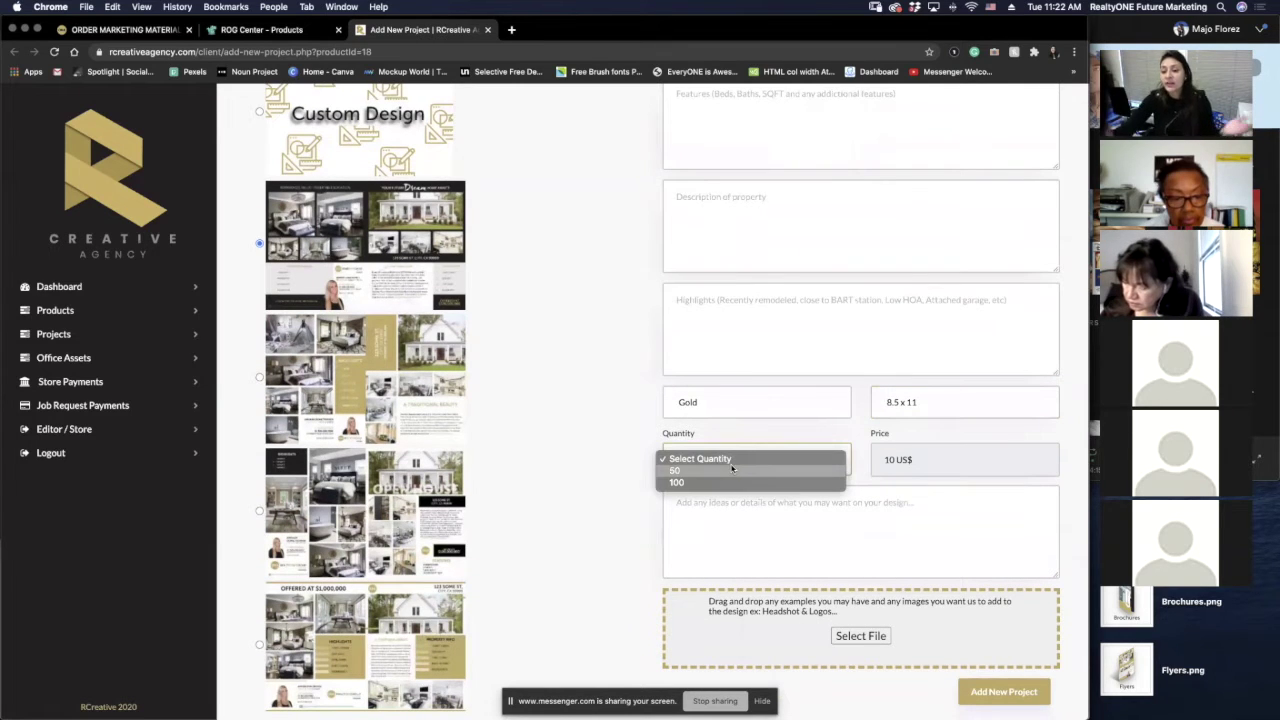
{"action": "left_click", "coordinate": [688, 473]}
{"action": "left_click", "coordinate": [745, 463]}
{"action": "left_click", "coordinate": [733, 476]}
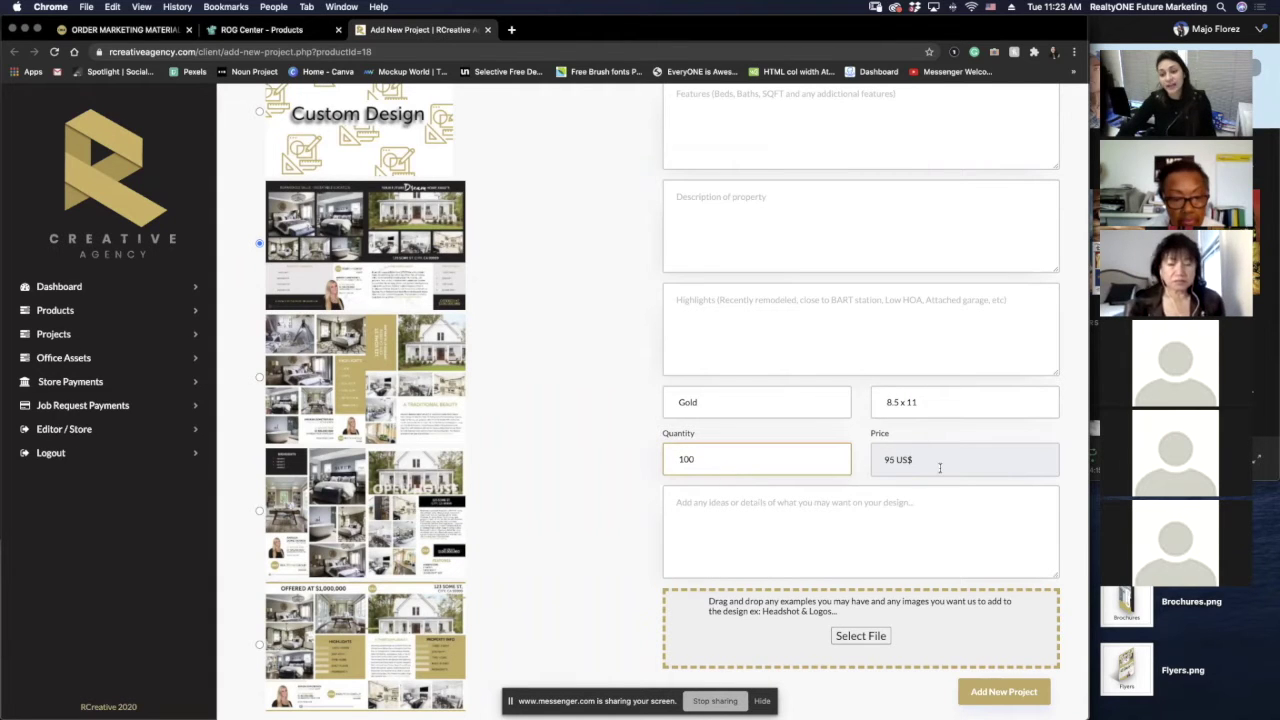
{"action": "scroll", "coordinate": [939, 467], "scroll_direction": "down", "scroll_amount": 1}
{"action": "left_click", "coordinate": [883, 478]}
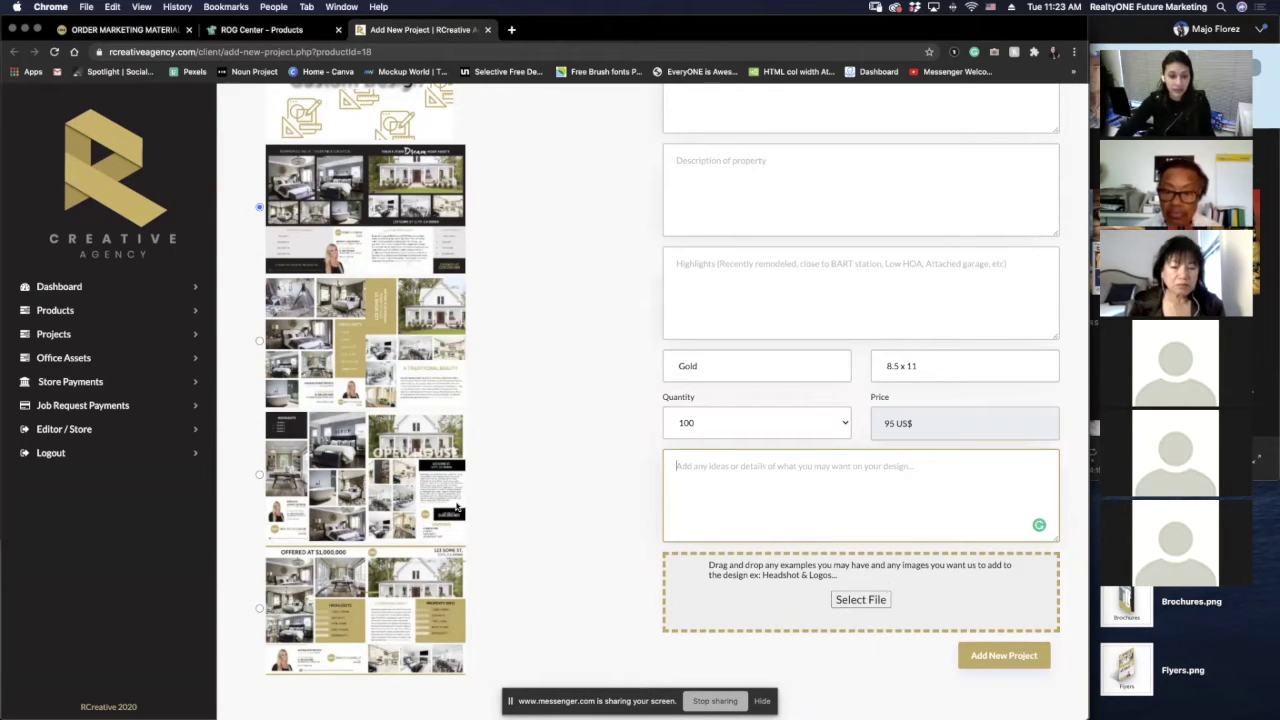
Step: Drag Screen_Shot_2020-05-19_at_2.41.13_PM.png from Finder's Downloads into the order's upload area
{"action": "key", "text": "super+Tab"}
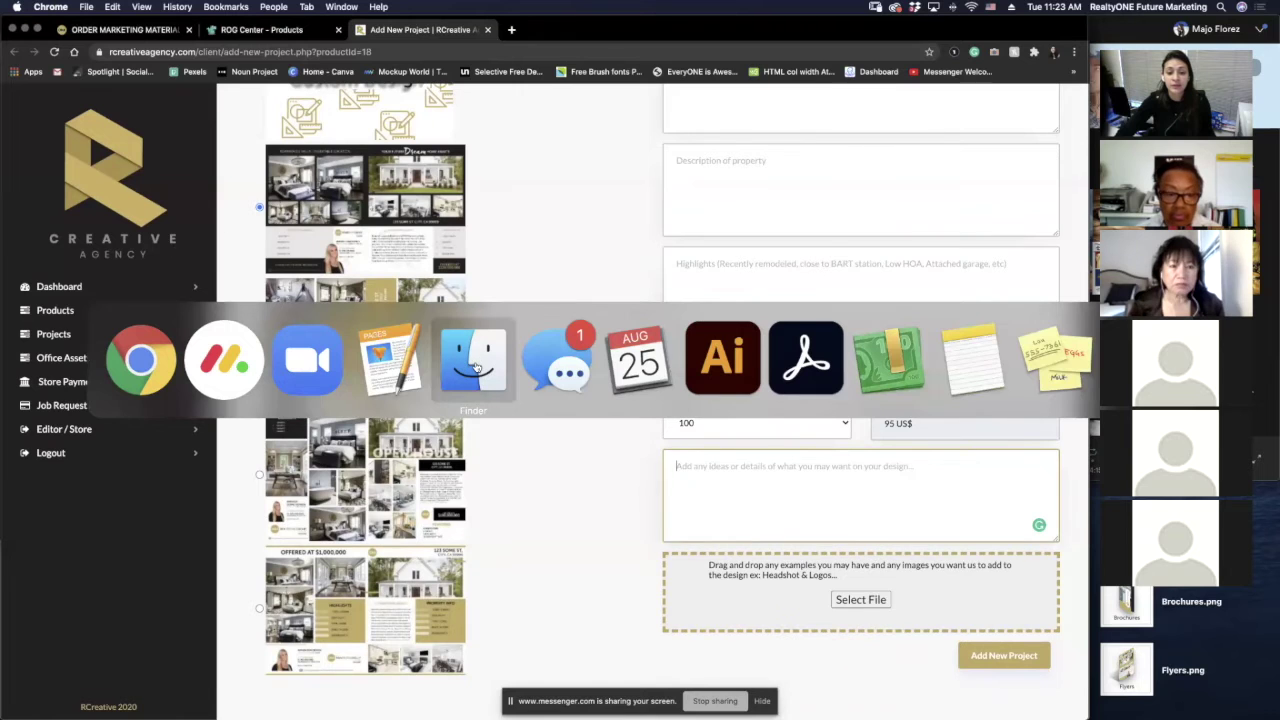
{"action": "left_click", "coordinate": [481, 371]}
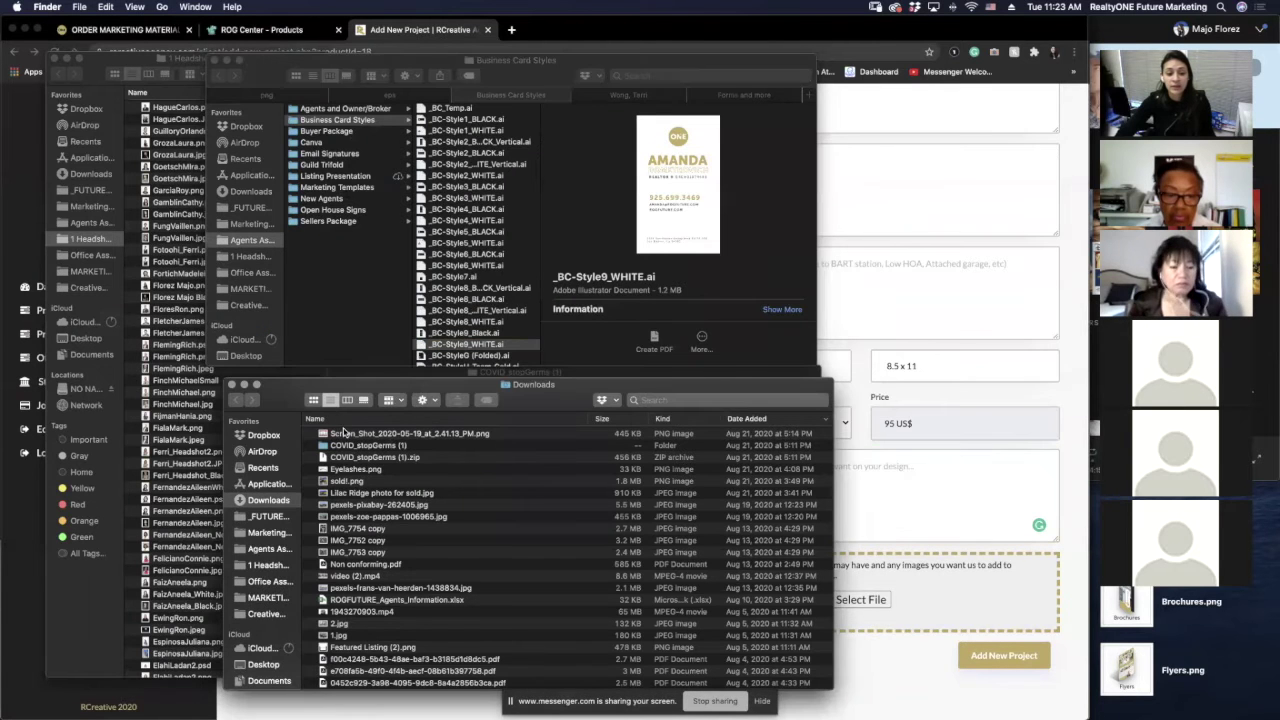
{"action": "left_click", "coordinate": [345, 436]}
{"action": "left_click_drag", "start_coordinate": [469, 459], "coordinate": [937, 575]}
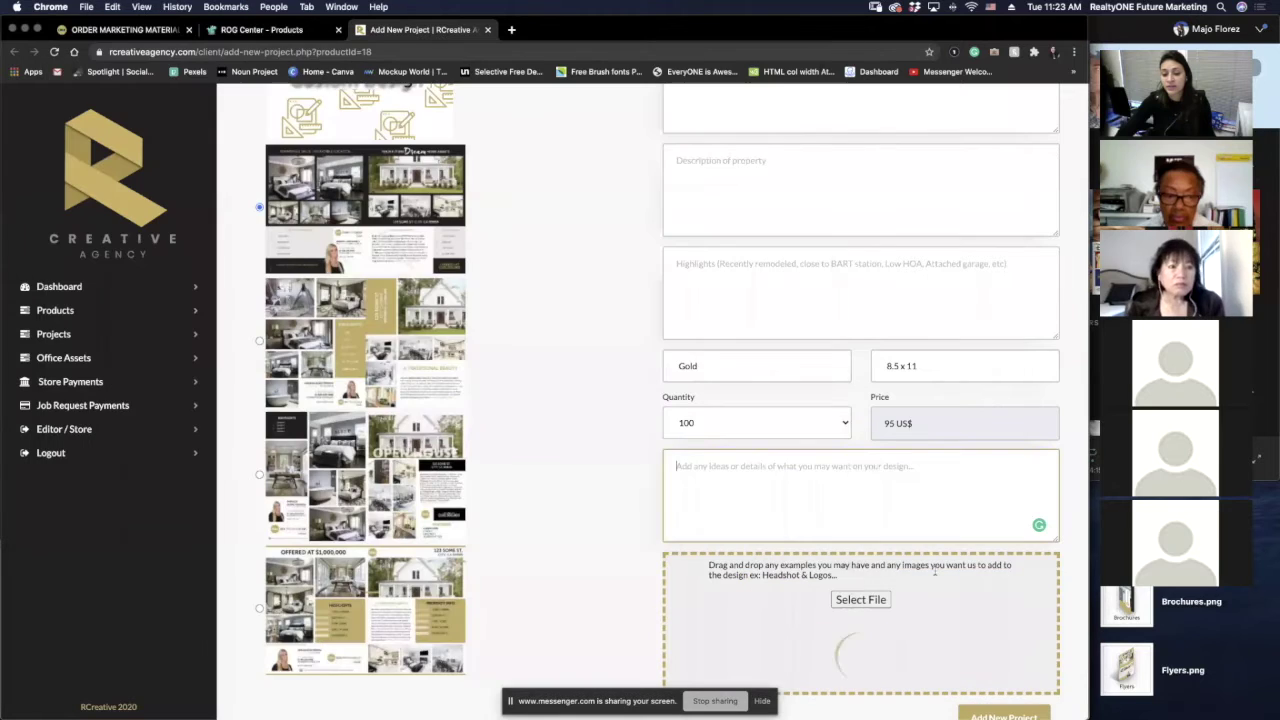
{"action": "scroll", "coordinate": [830, 640], "scroll_direction": "down", "scroll_amount": 1}
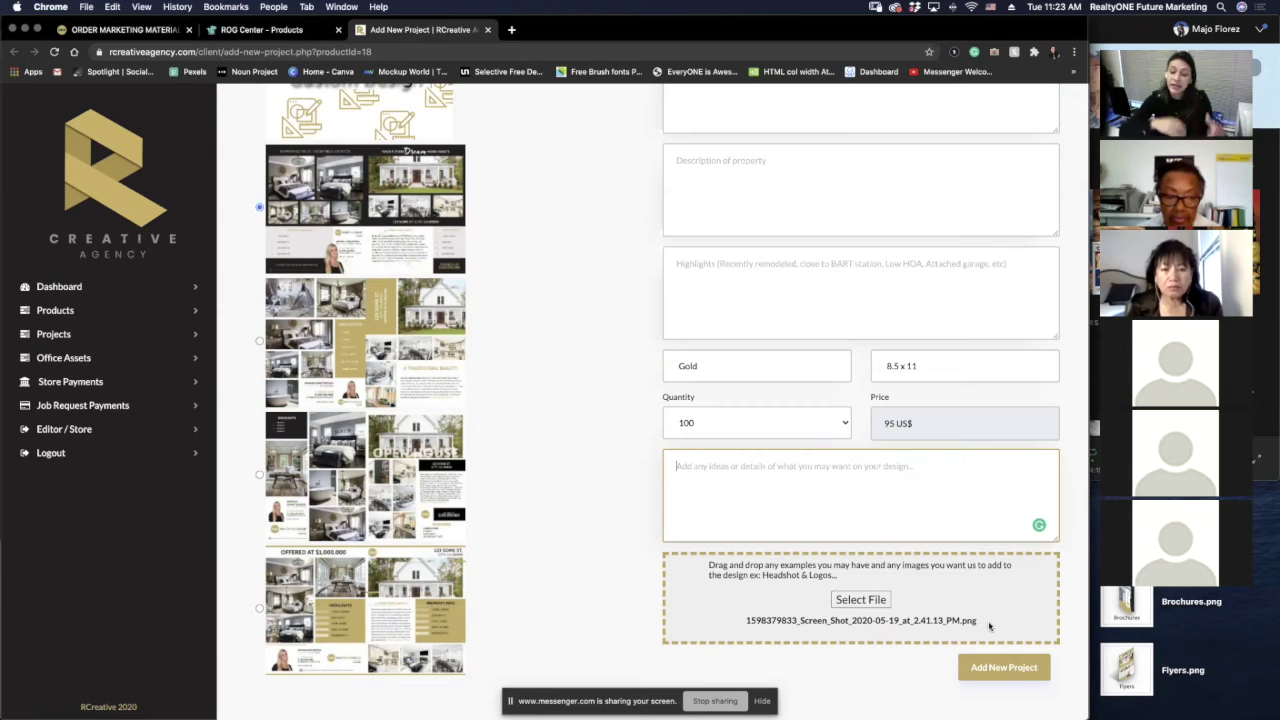
Step: Upload Screen_Shot_2020-05-19_at_2.41.13_PM.png again through Select File from Downloads
{"action": "left_click", "coordinate": [860, 600]}
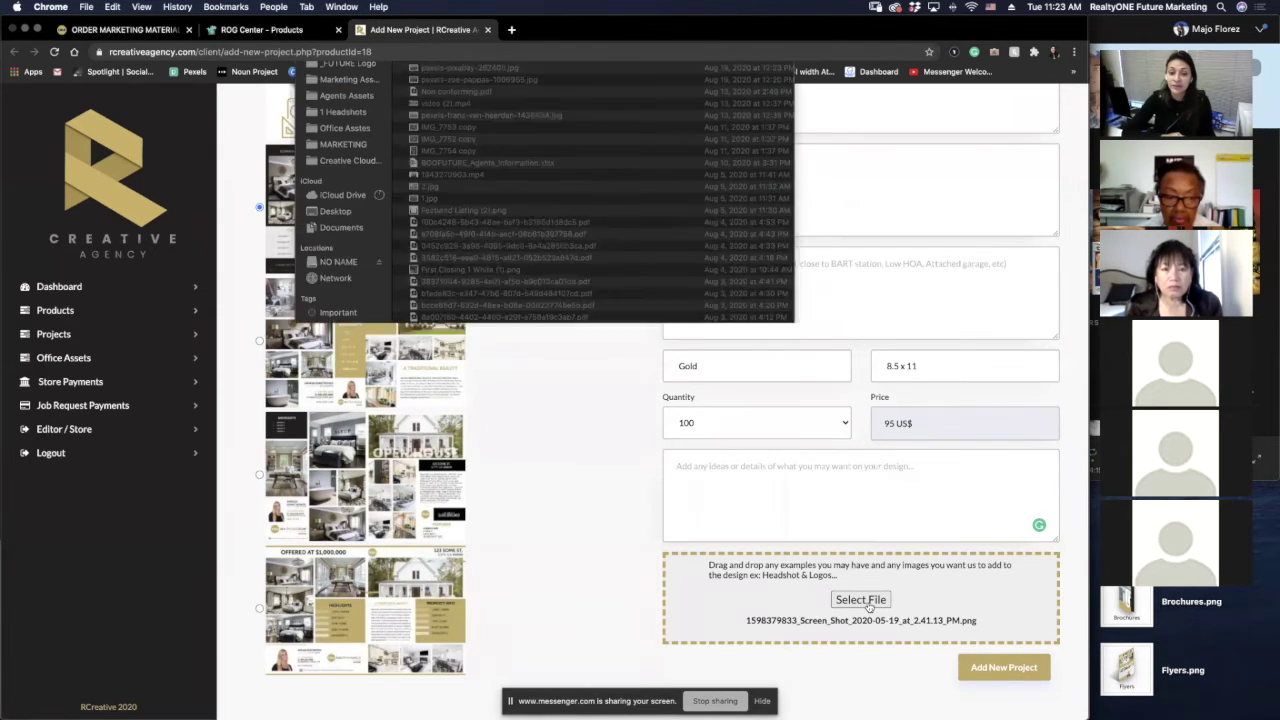
{"action": "left_click", "coordinate": [348, 160]}
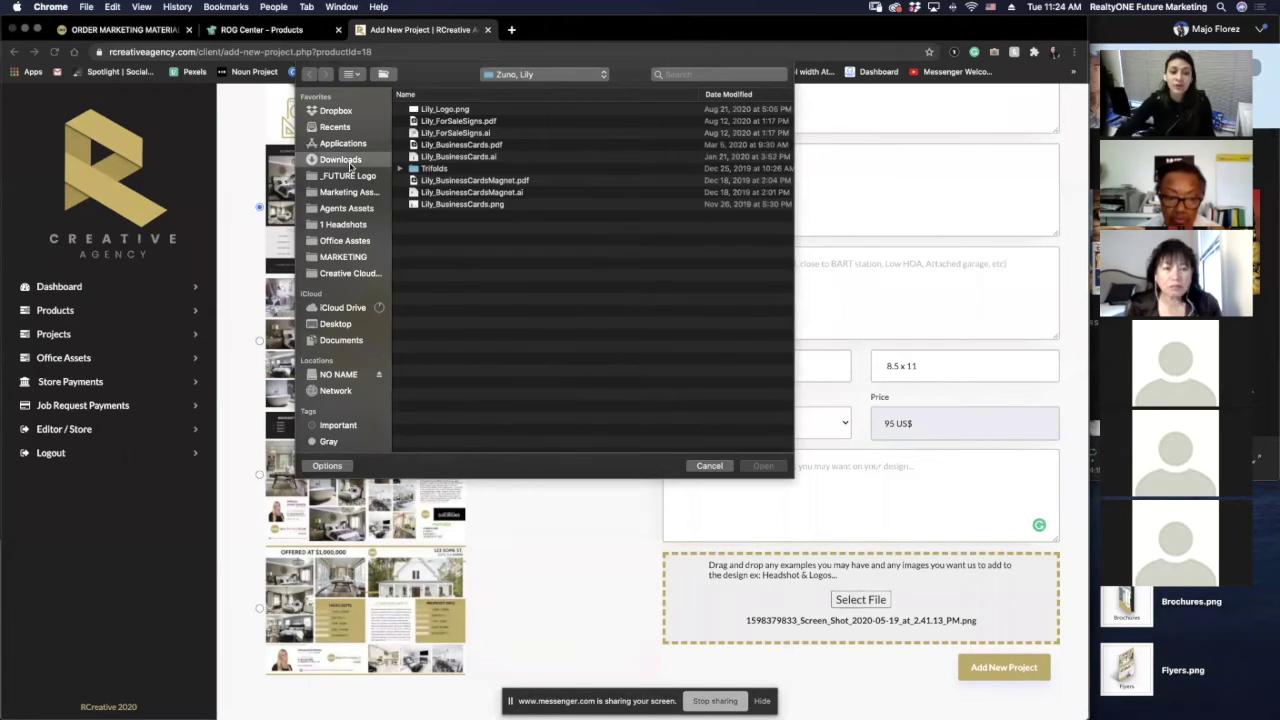
{"action": "scroll", "coordinate": [510, 120], "scroll_direction": "down", "scroll_amount": 1}
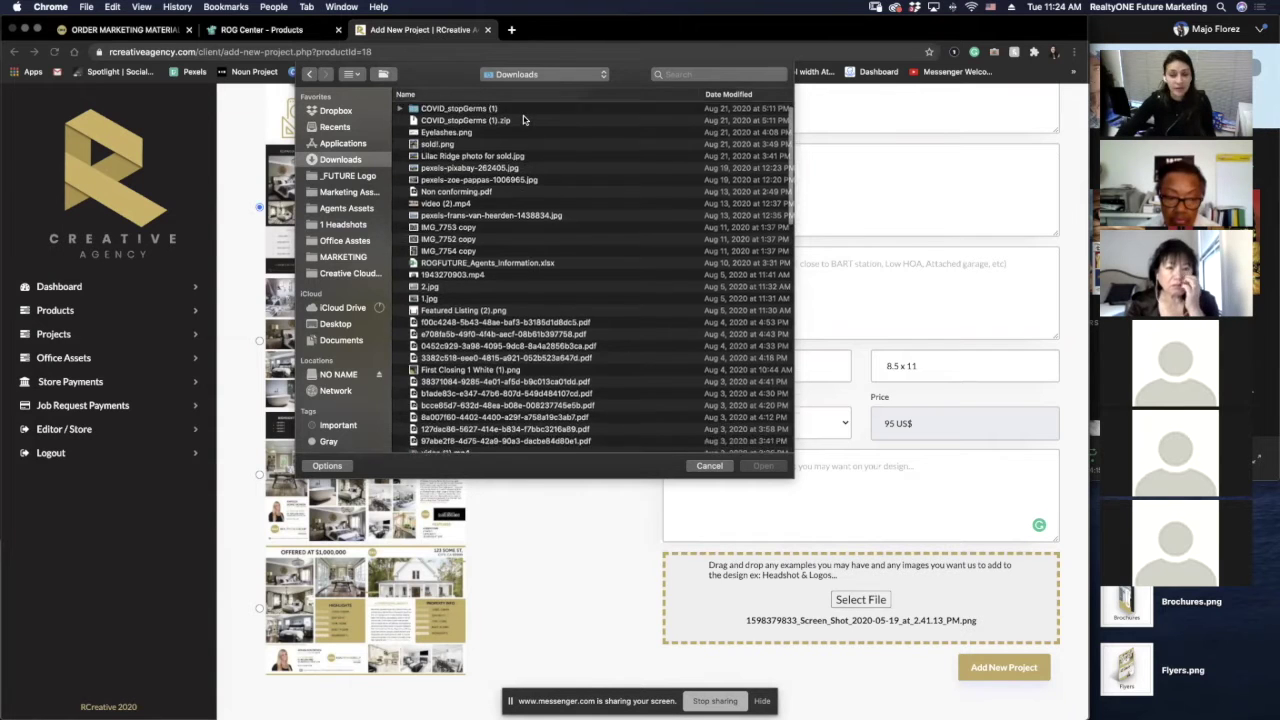
{"action": "scroll", "coordinate": [480, 116], "scroll_direction": "up", "scroll_amount": 1}
{"action": "left_click", "coordinate": [463, 110]}
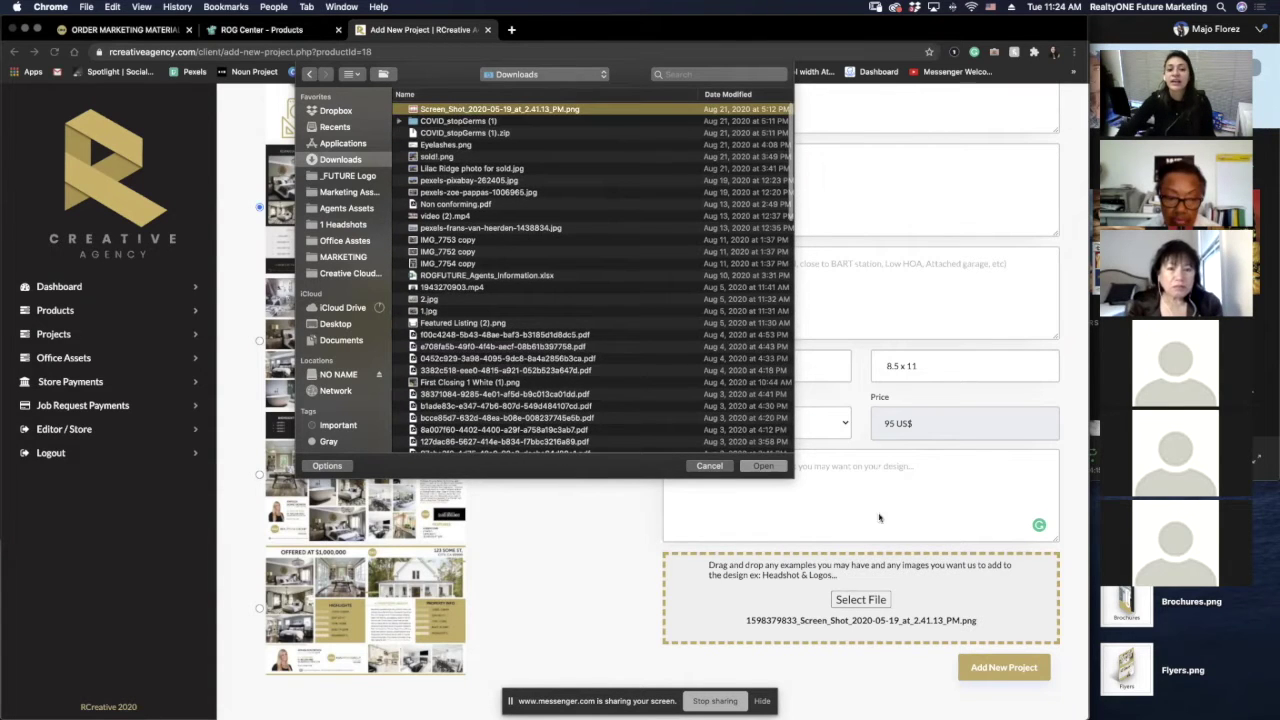
{"action": "left_click", "coordinate": [763, 466]}
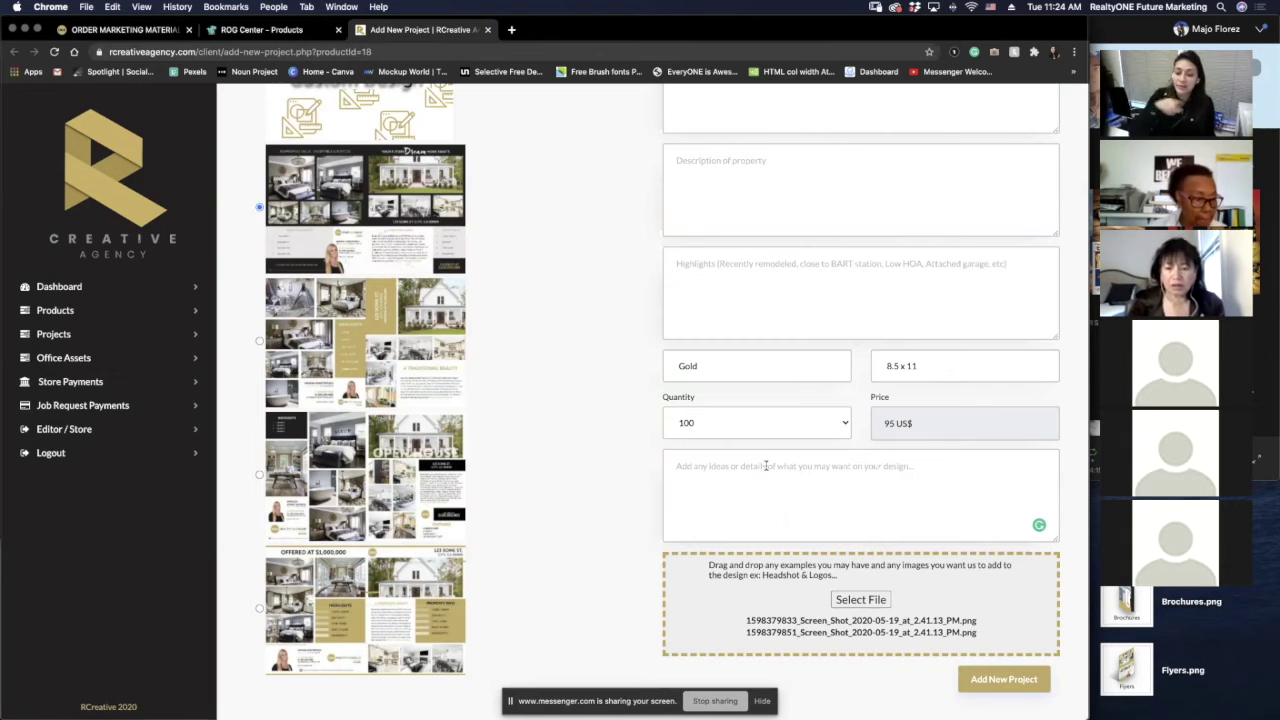
{"action": "scroll", "coordinate": [727, 449], "scroll_direction": "up", "scroll_amount": 5}
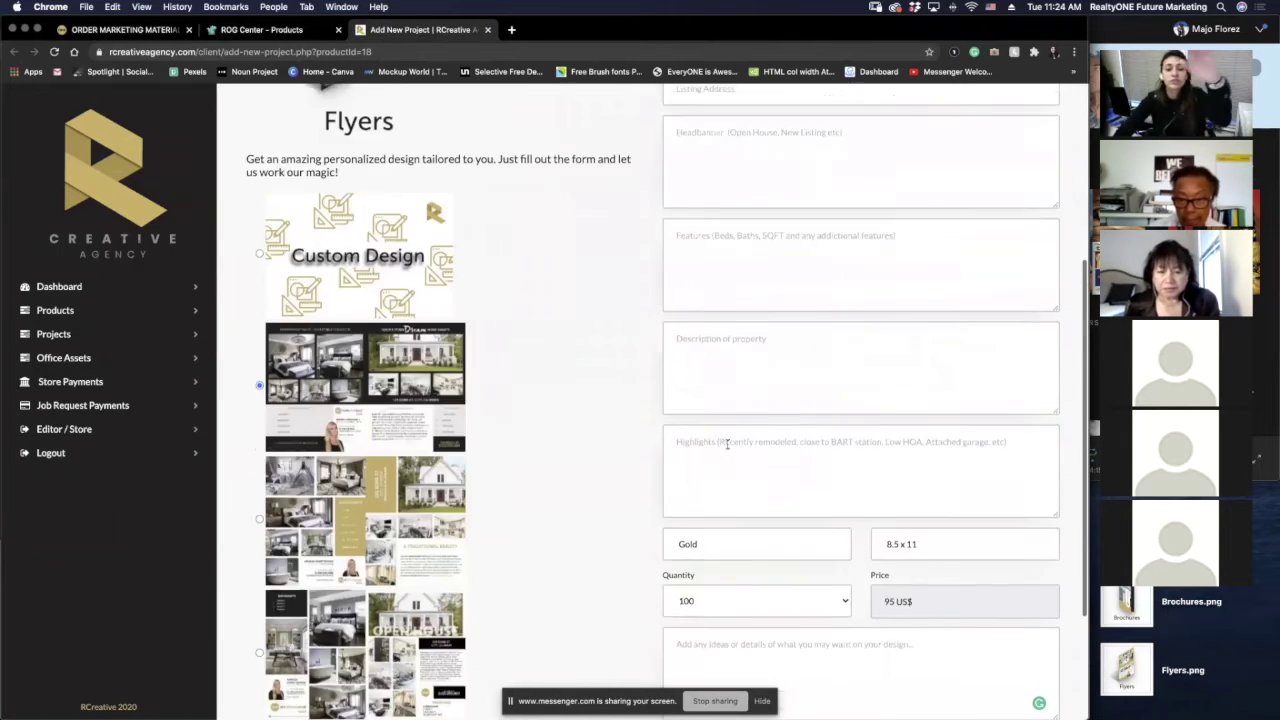
{"action": "scroll", "coordinate": [727, 449], "scroll_direction": "down", "scroll_amount": 5}
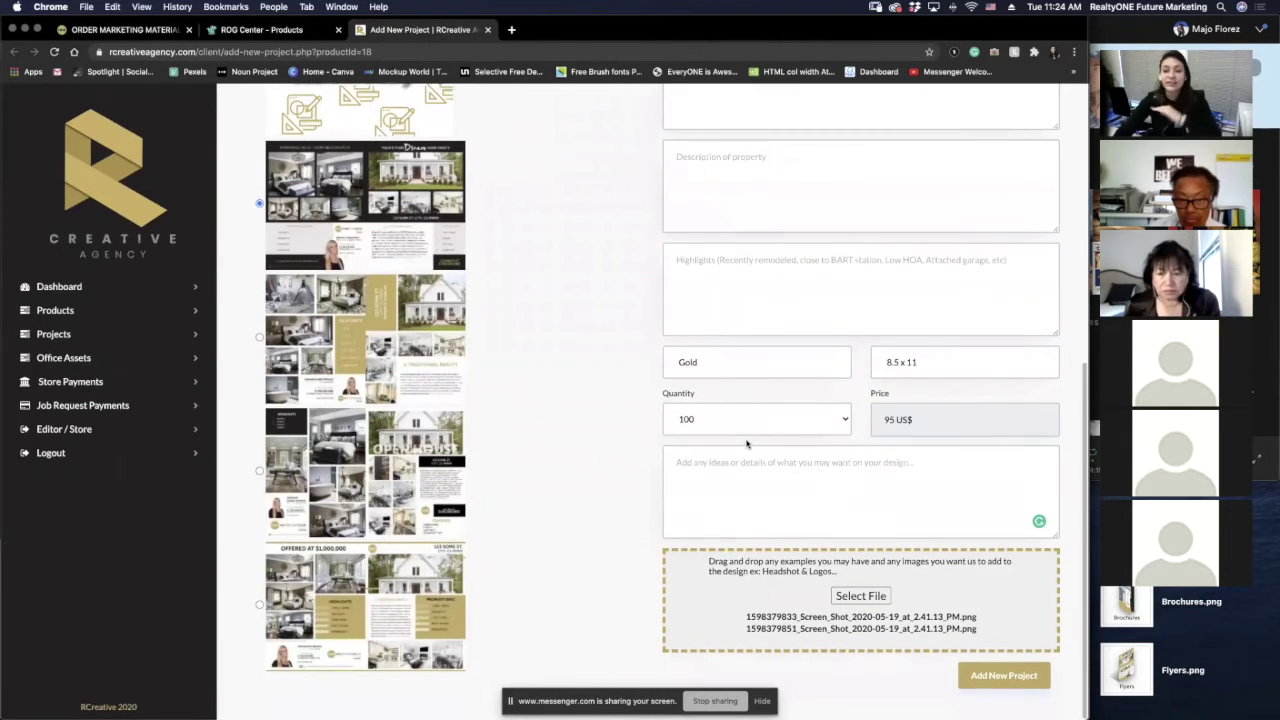
{"action": "scroll", "coordinate": [837, 445], "scroll_direction": "up", "scroll_amount": 4}
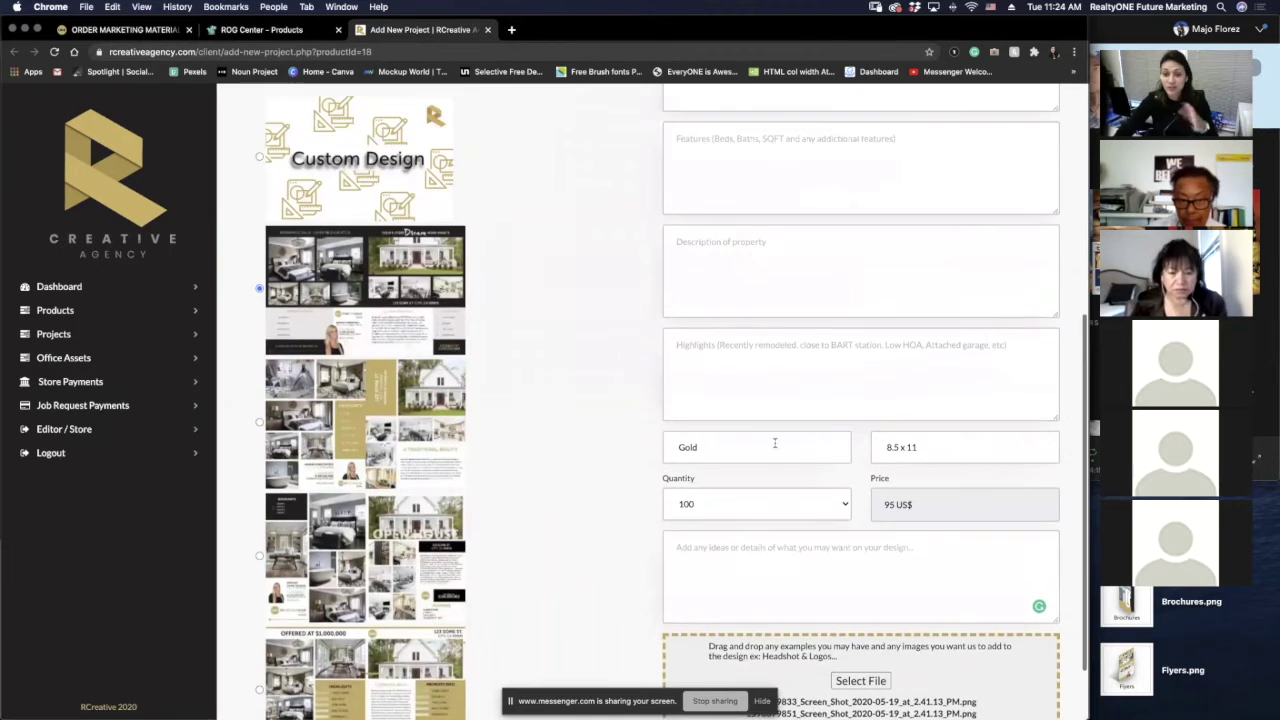
{"action": "scroll", "coordinate": [776, 411], "scroll_direction": "up", "scroll_amount": 3}
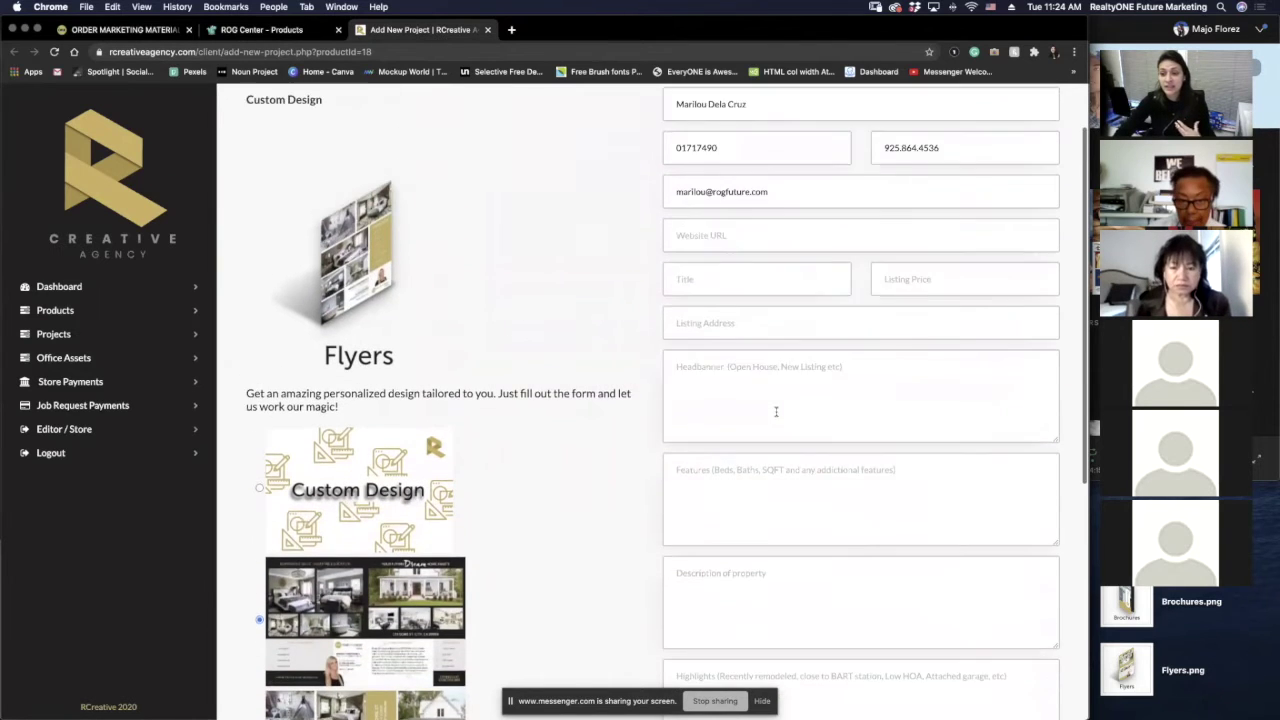
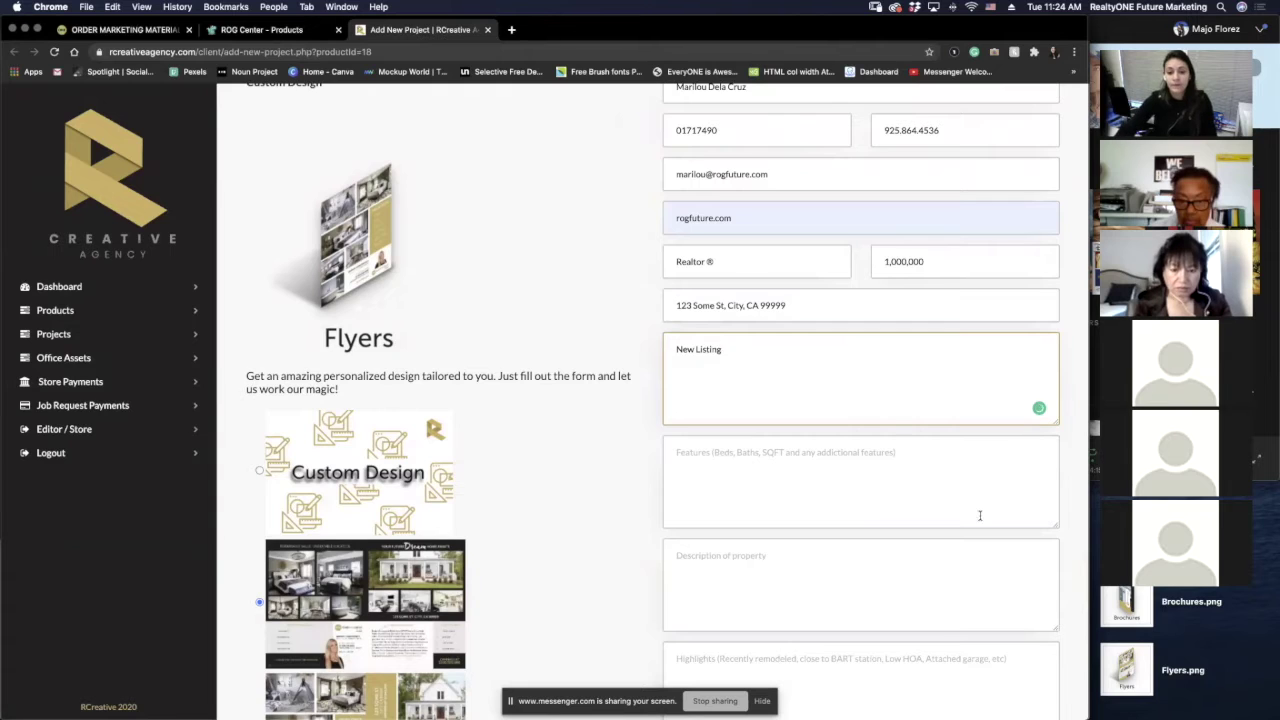
Step: Fill the flyer's Features field with '3 Beds, 2 Baths, 1,845 SQ-FT, 2 Garage'
{"action": "scroll", "coordinate": [907, 456], "scroll_direction": "down", "scroll_amount": 2}
{"action": "type", "text": "3 Beds,"}
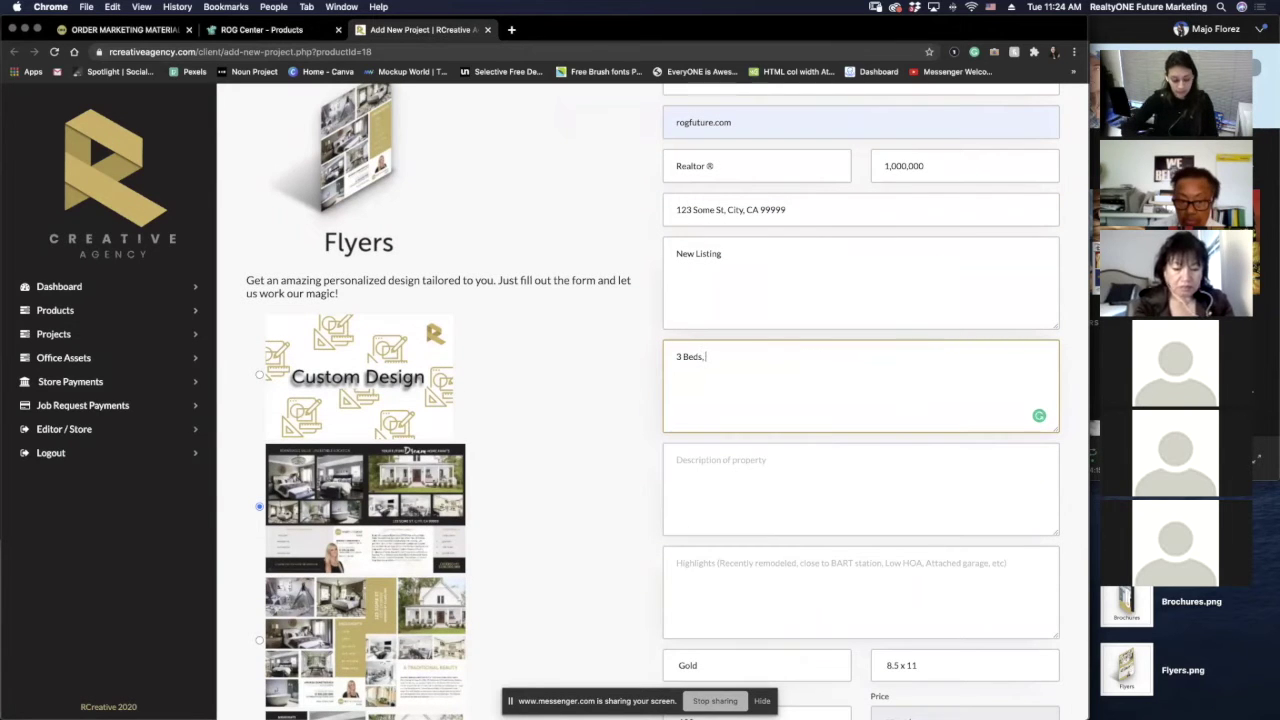
{"action": "key", "text": "BackSpace"}
{"action": "type", "text": ", 2 Bath"}
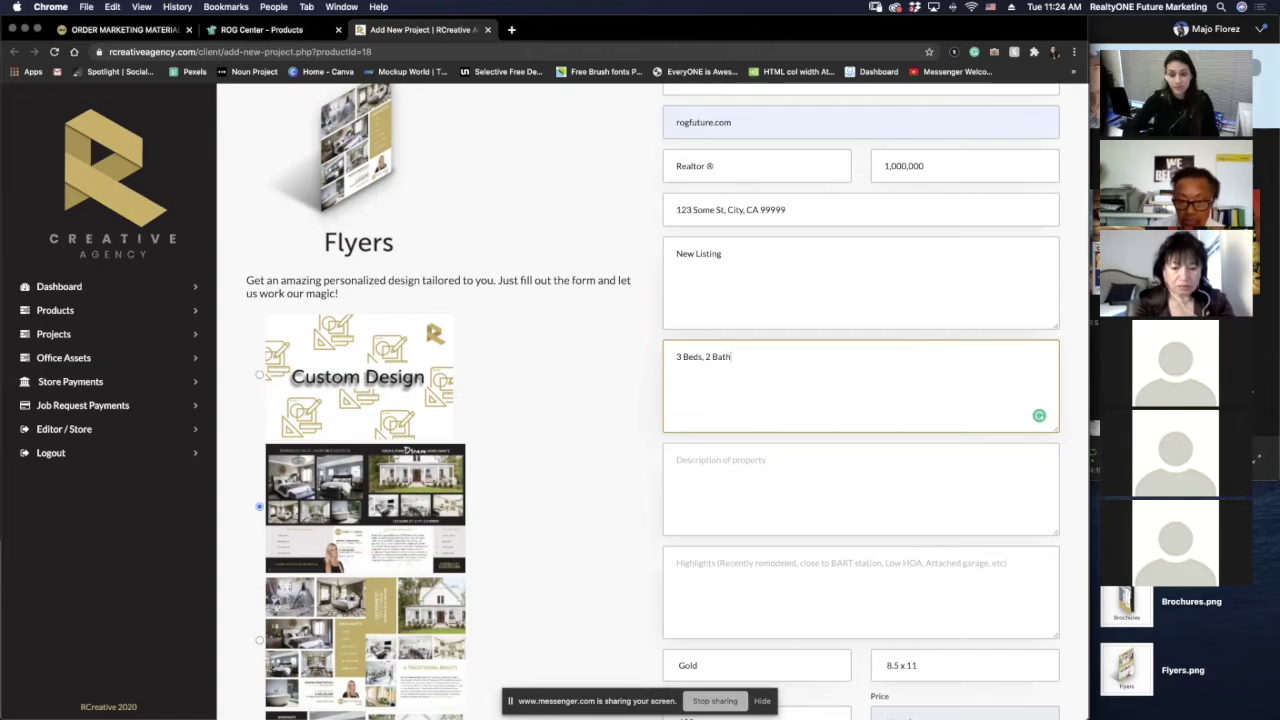
{"action": "type", "text": "s,"}
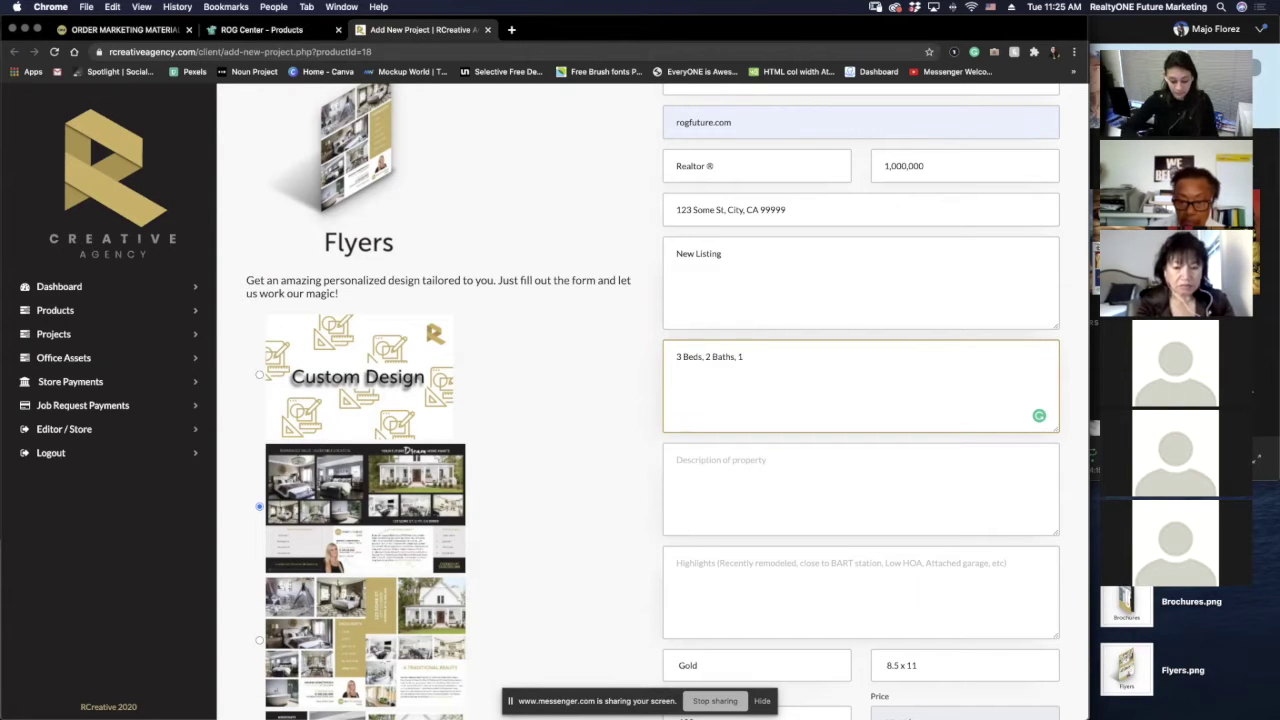
{"action": "type", "text": " 1"}
{"action": "key", "text": "BackSpace"}
{"action": "type", "text": "1,8"}
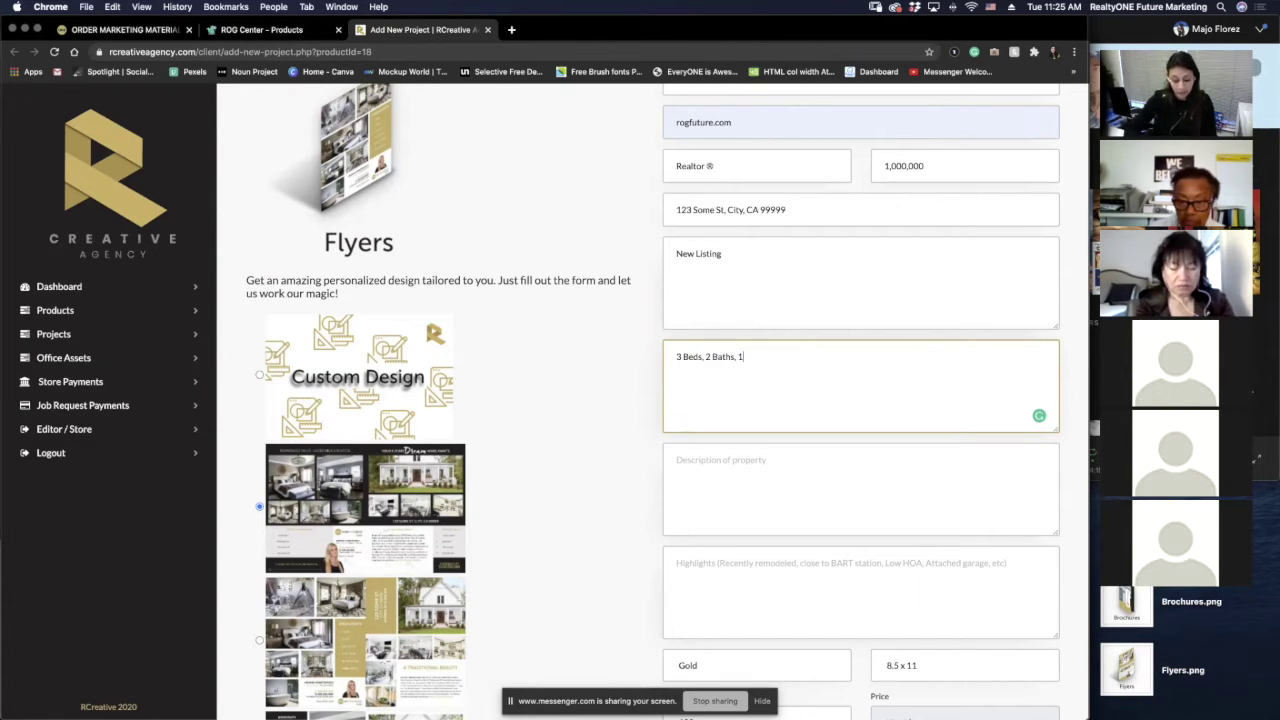
{"action": "type", "text": "45"}
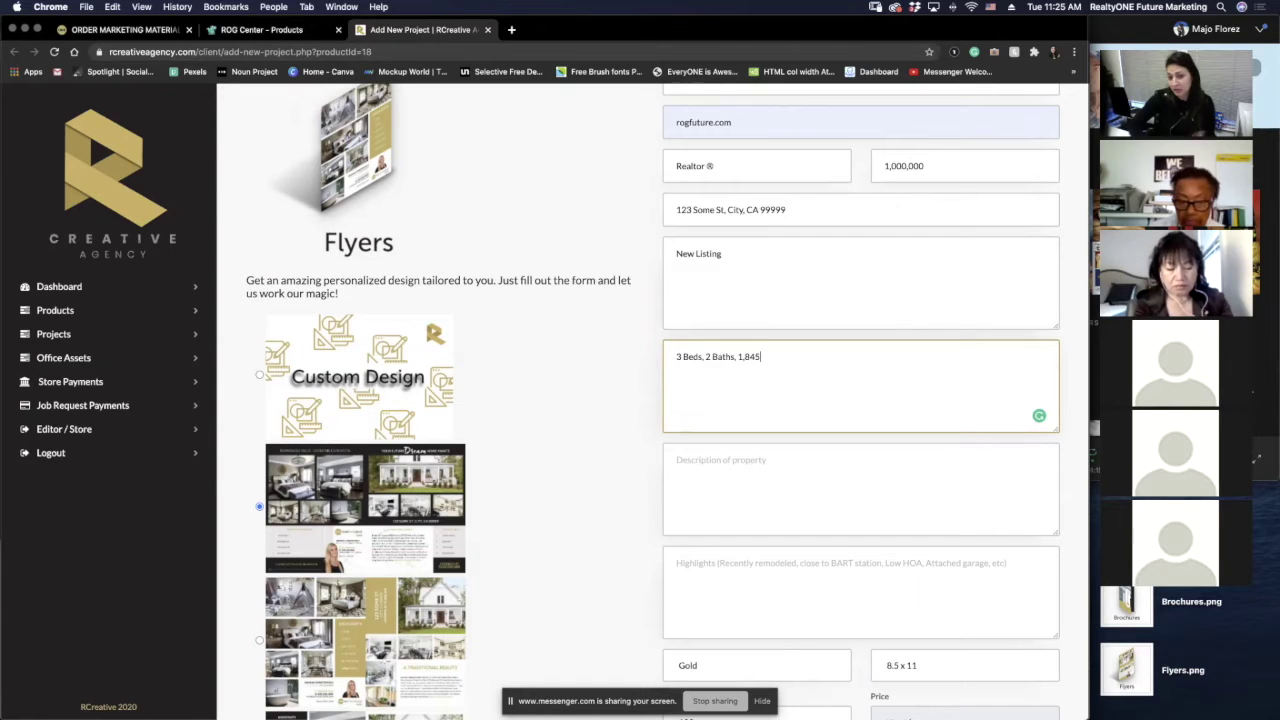
{"action": "type", "text": " S"}
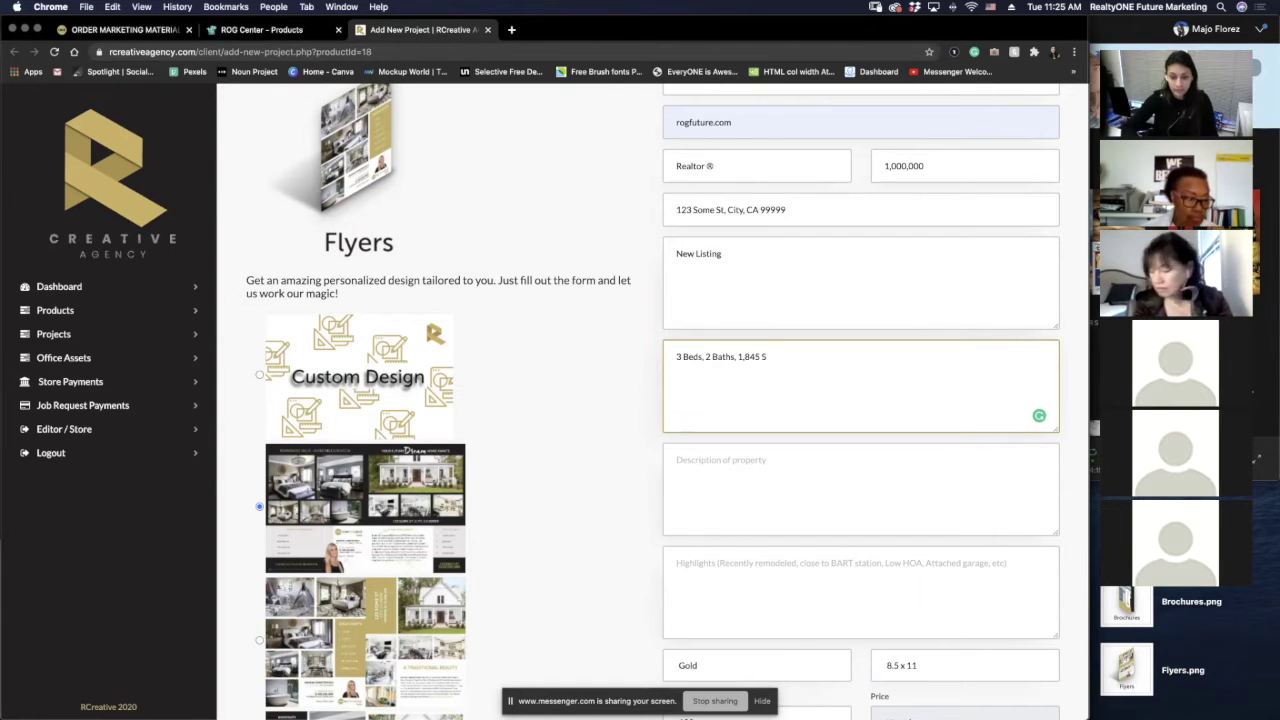
{"action": "type", "text": "Q-FT"}
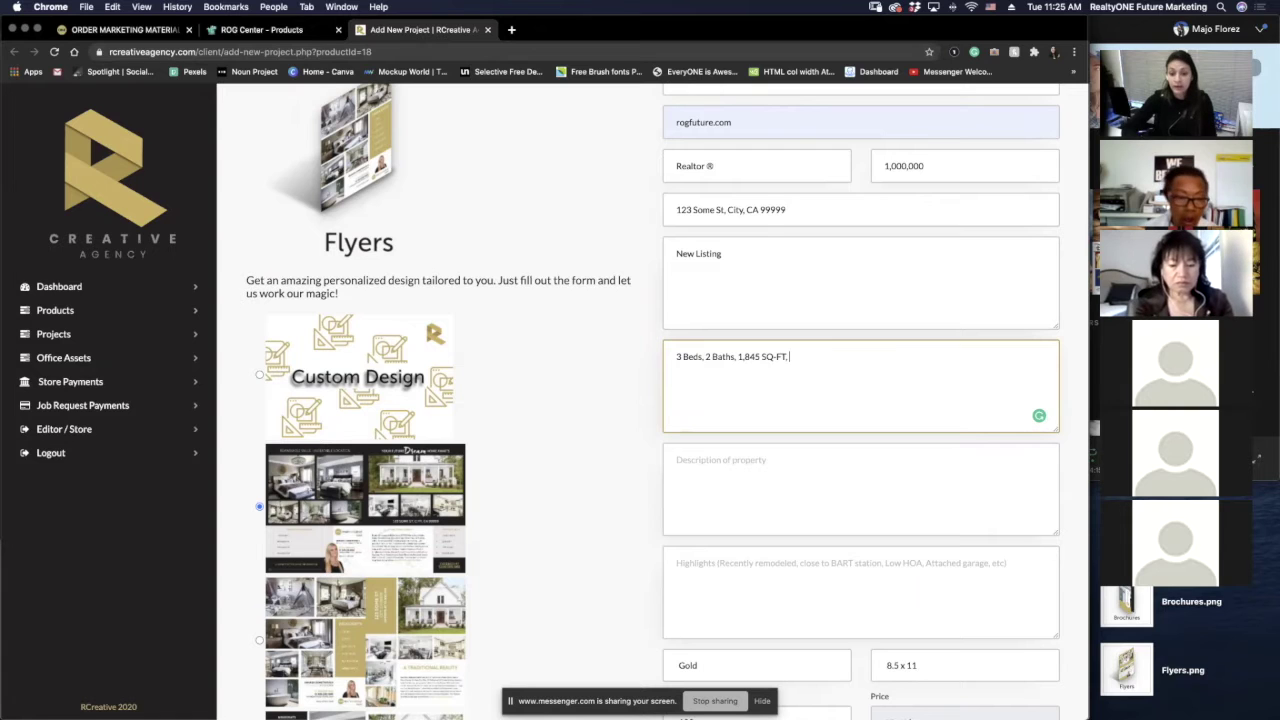
{"action": "type", "text": ", 2 Garage"}
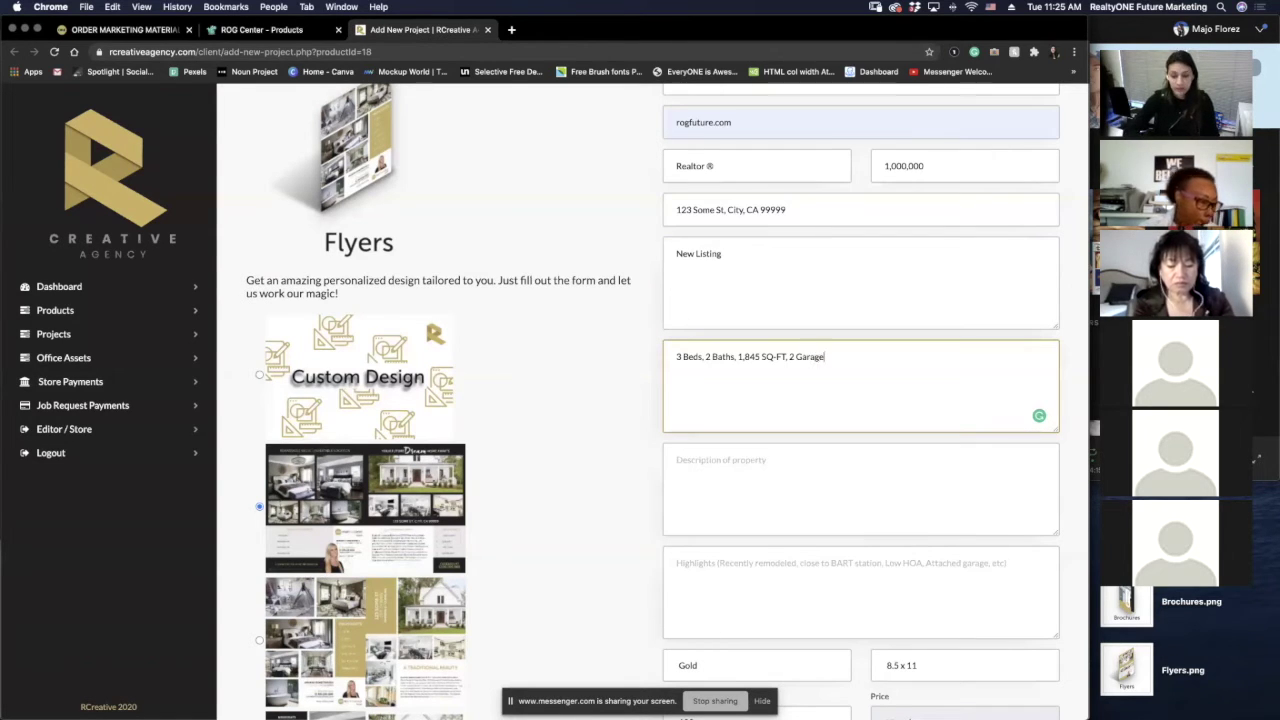
{"action": "scroll", "coordinate": [837, 380], "scroll_direction": "down", "scroll_amount": 1}
{"action": "left_click", "coordinate": [828, 448]}
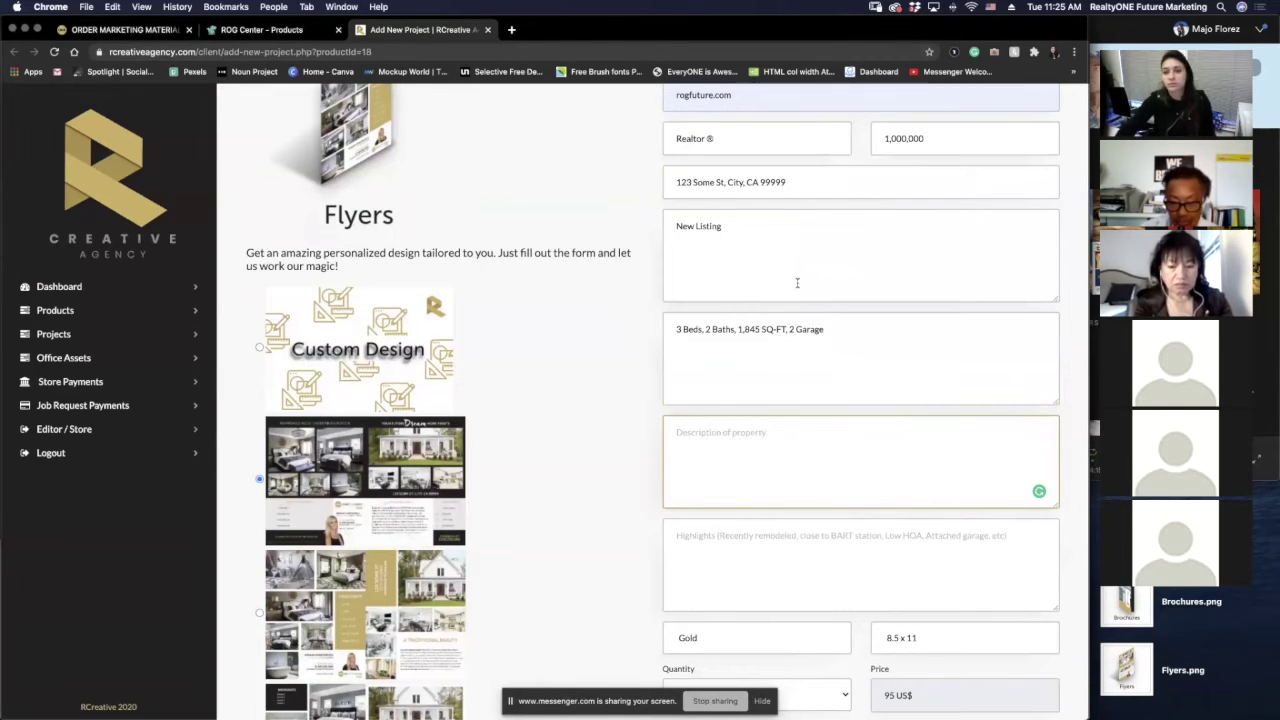
{"action": "left_click", "coordinate": [511, 29]}
{"action": "type", "text": "l"}
{"action": "key", "text": "BackSpace"}
{"action": "key", "text": "BackSpace"}
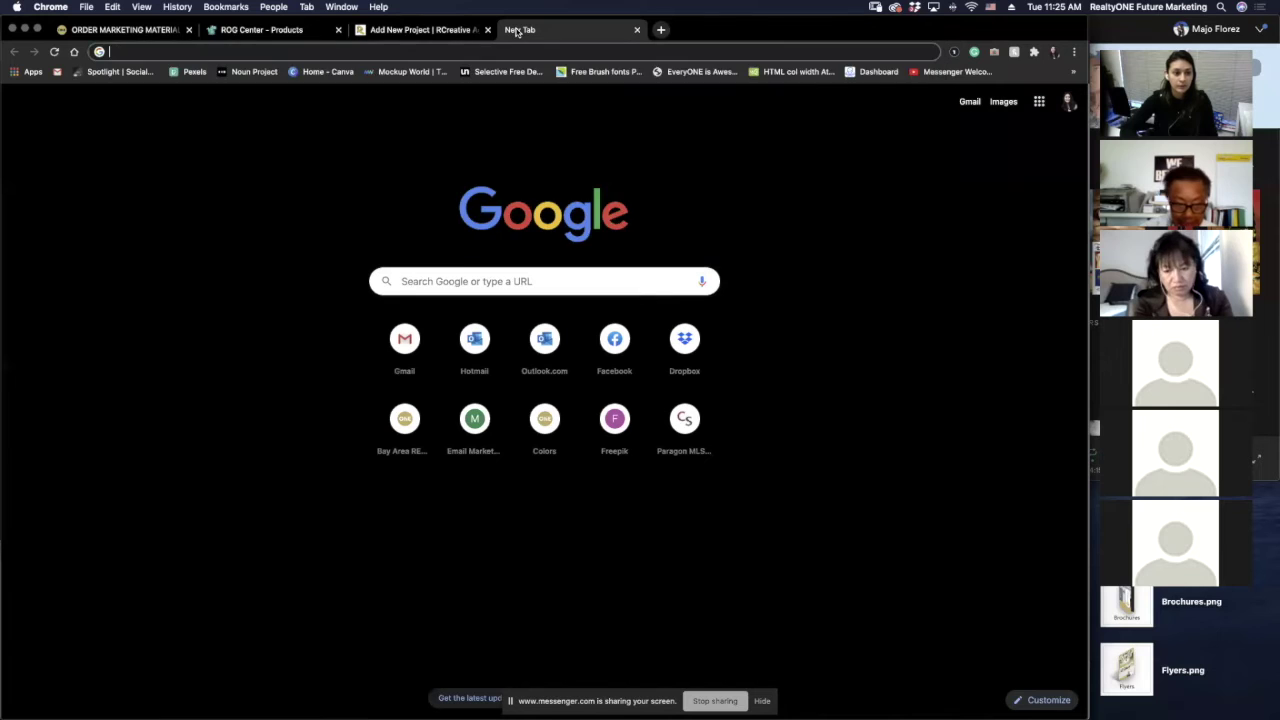
{"action": "type", "text": "rogfuture.c"}
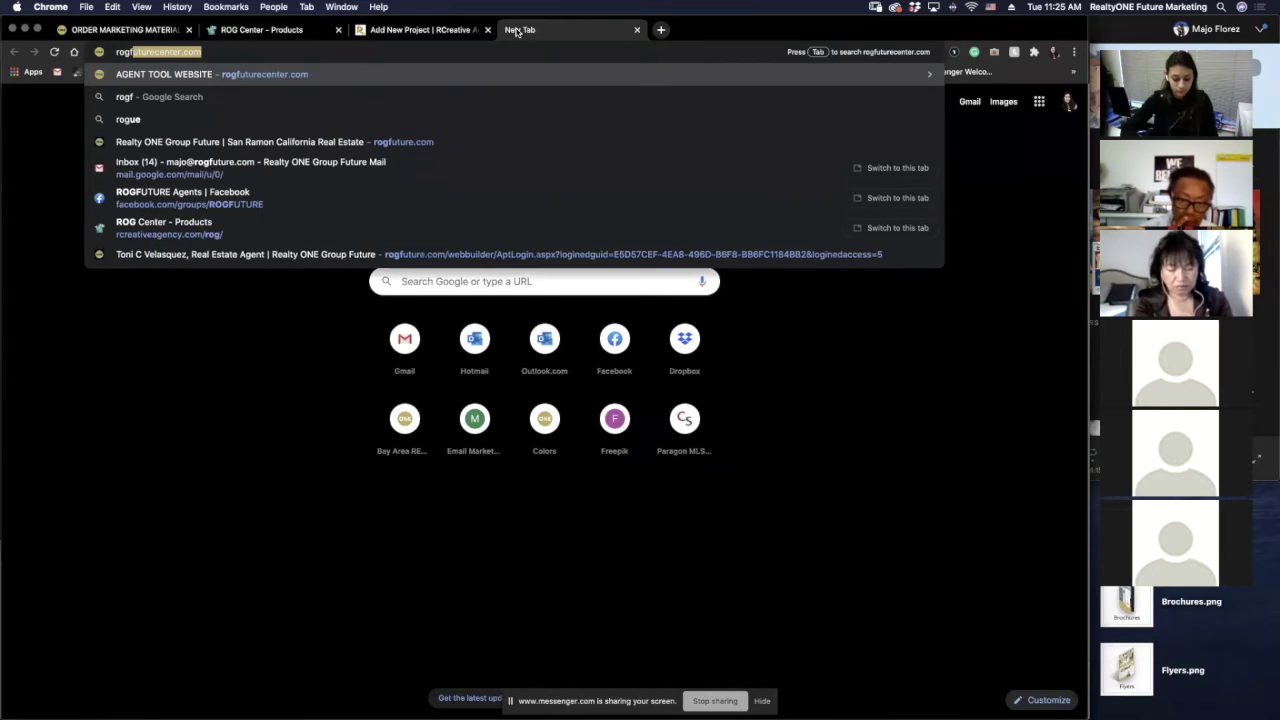
{"action": "type", "text": "om"}
{"action": "key", "text": "Return"}
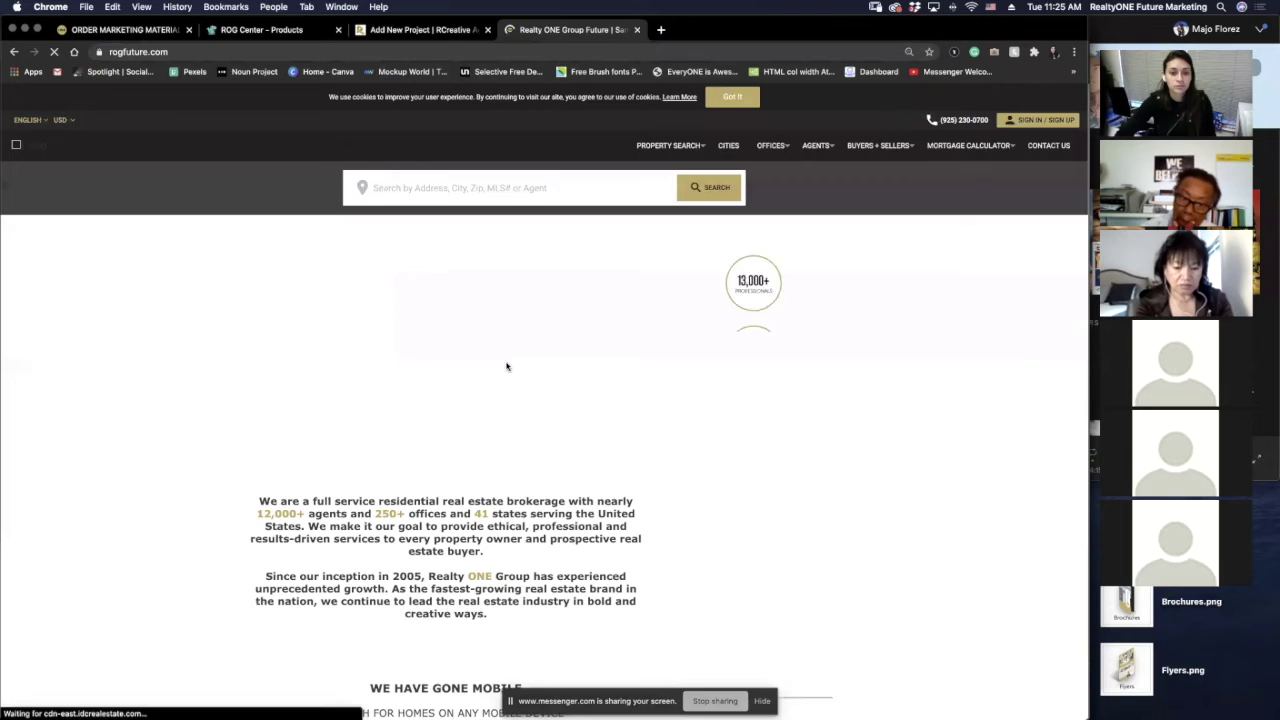
{"action": "scroll", "coordinate": [506, 366], "scroll_direction": "down", "scroll_amount": 15}
{"action": "left_click", "coordinate": [313, 306]}
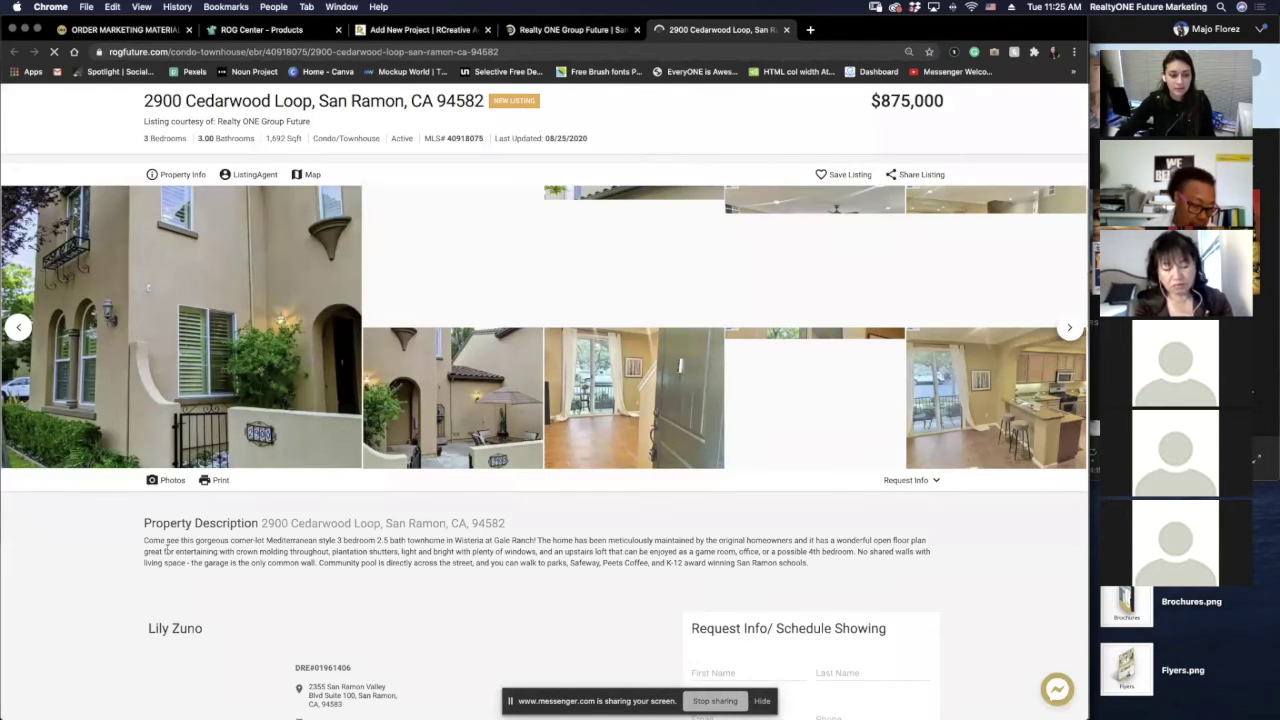
Step: Copy the listing's property description and return to the Flyers project form
{"action": "left_click_drag", "start_coordinate": [145, 540], "coordinate": [808, 562]}
{"action": "key", "text": "super+2"}
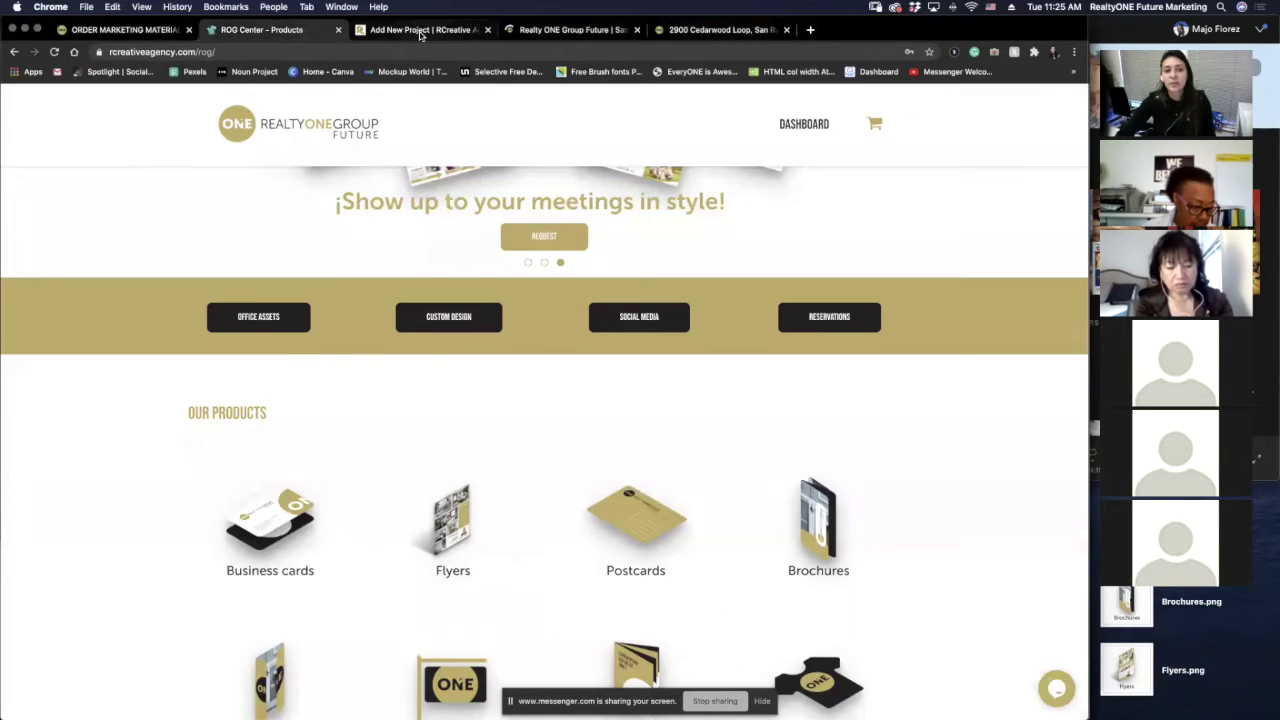
{"action": "left_click", "coordinate": [420, 29]}
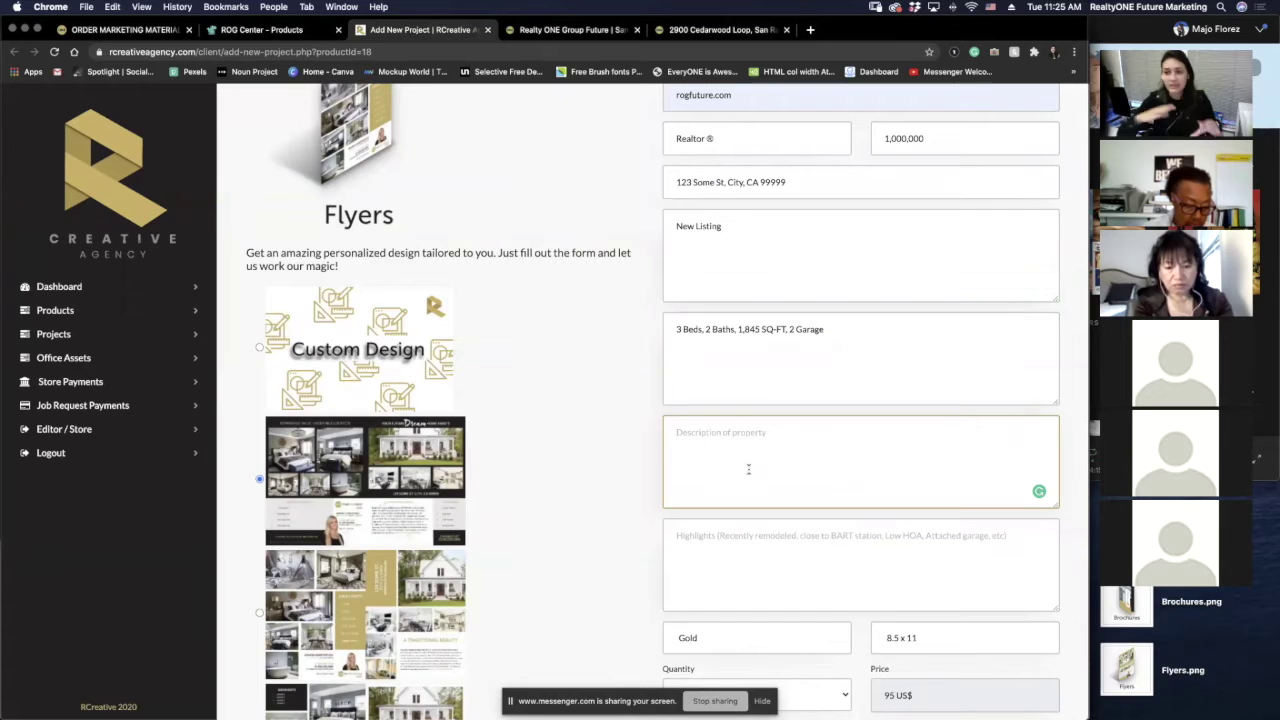
Step: Paste the description, then add highlights 'Community Pool.', 'Close to Safeway and Parks', 'Light and spacious floor plan'
{"action": "key", "text": "super+v"}
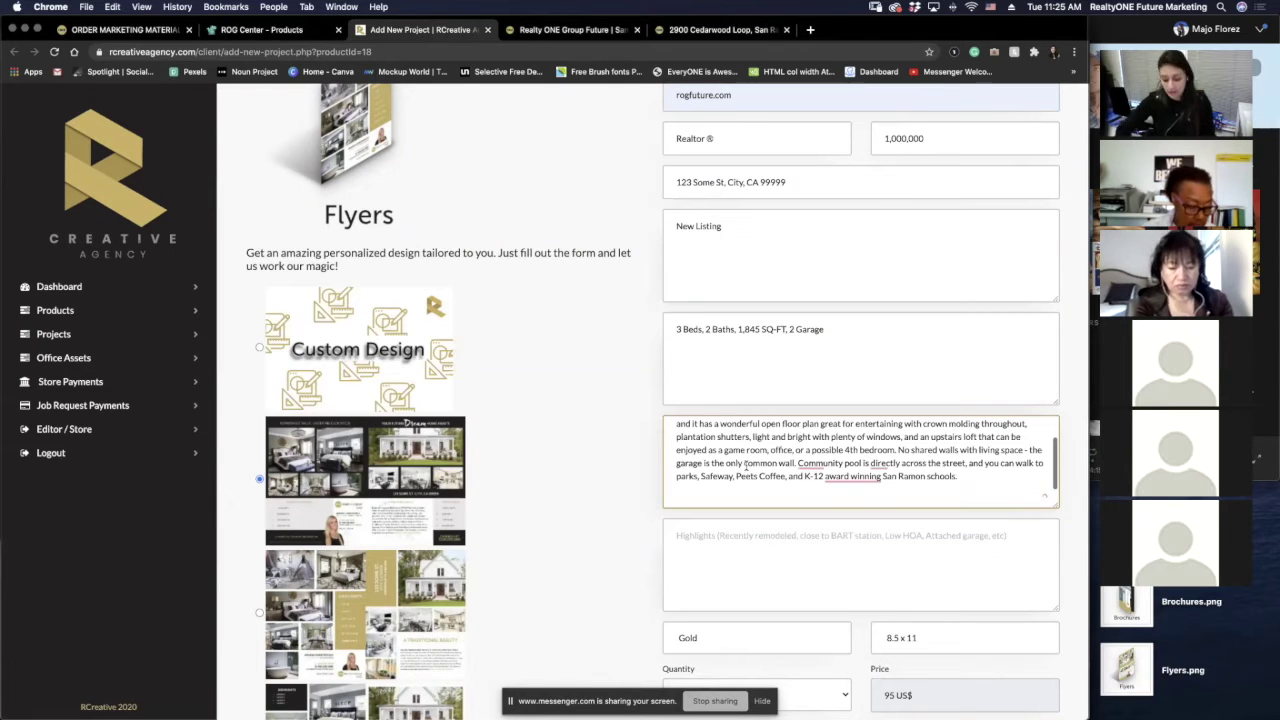
{"action": "scroll", "coordinate": [745, 466], "scroll_direction": "up", "scroll_amount": 1}
{"action": "left_click", "coordinate": [812, 549]}
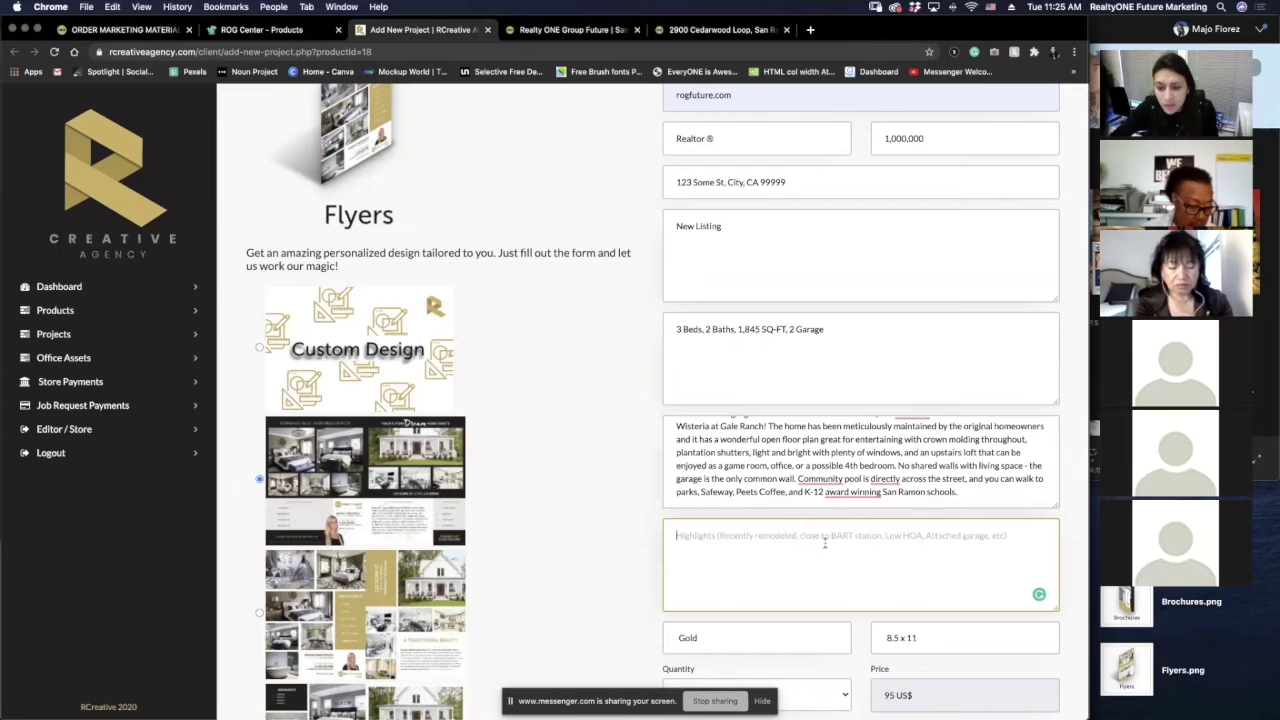
{"action": "type", "text": "Communi"}
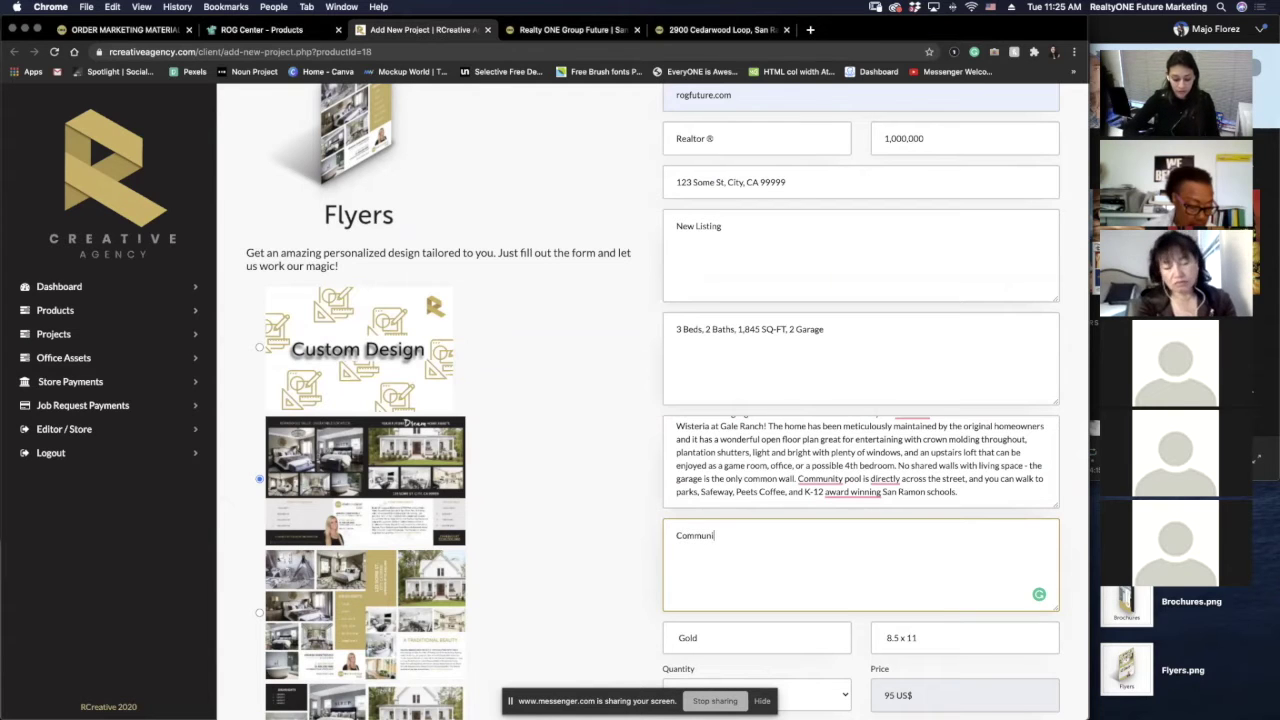
{"action": "type", "text": "ty Pool"}
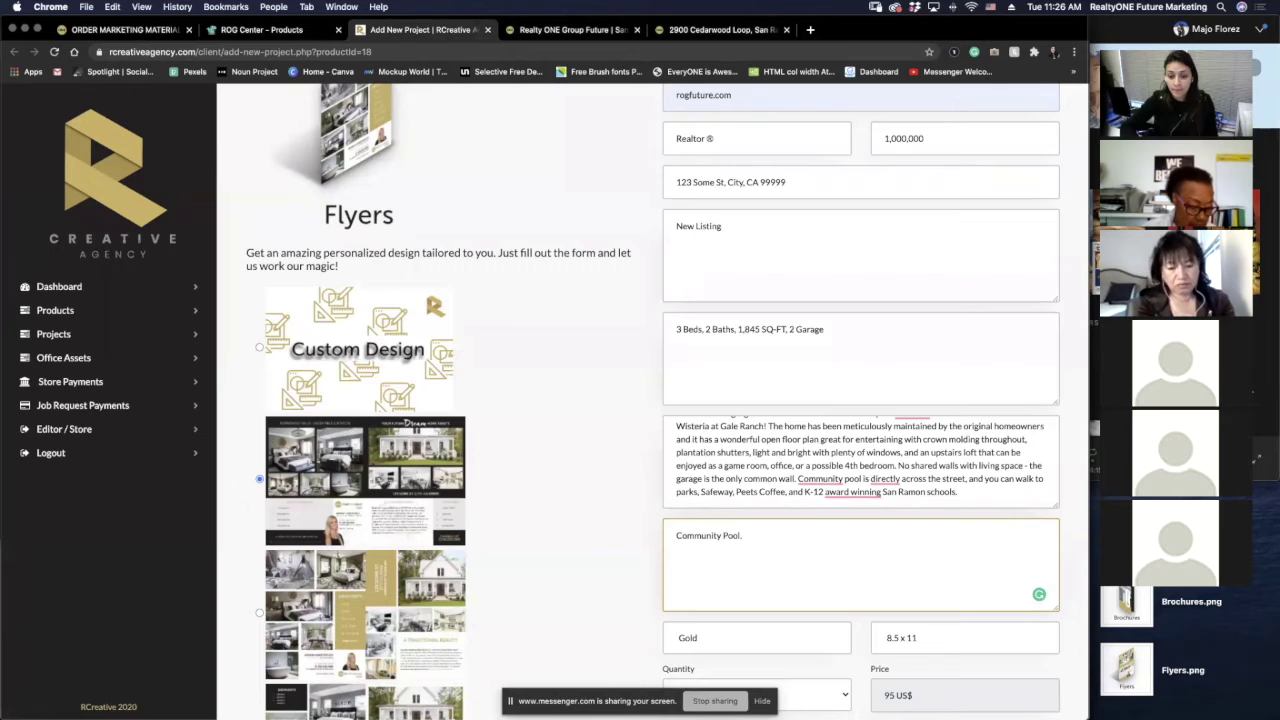
{"action": "type", "text": "."}
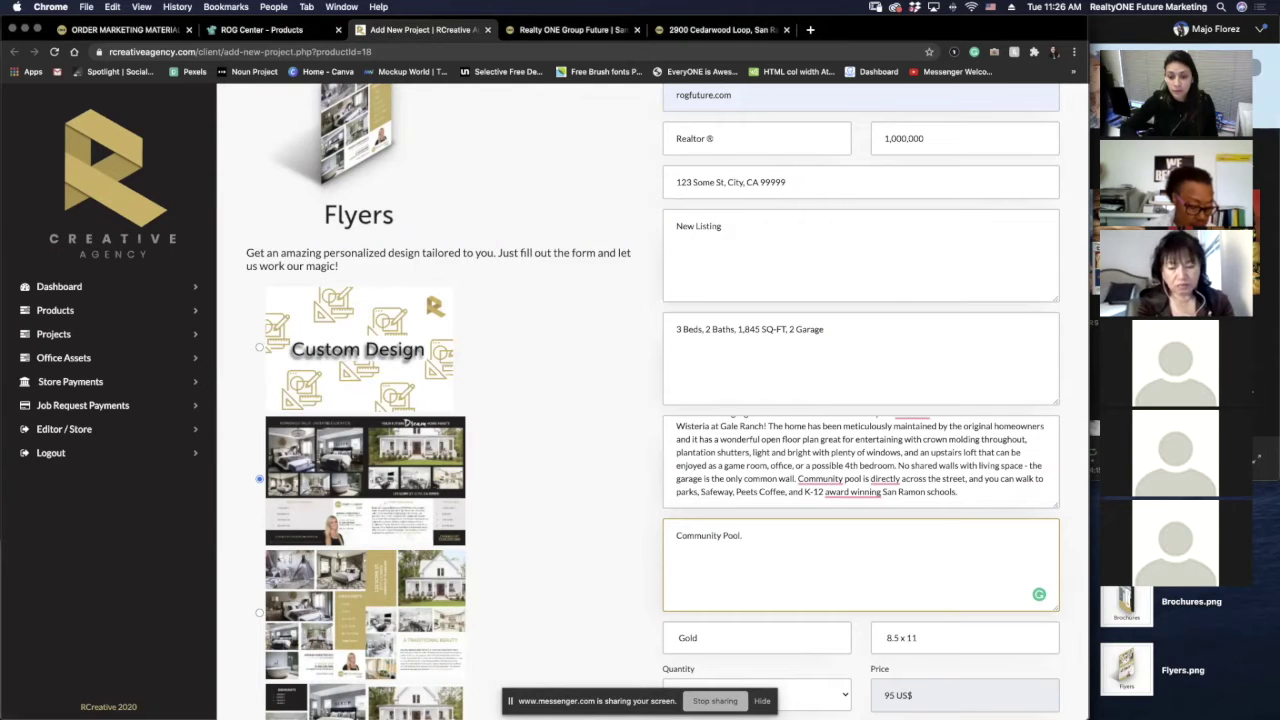
{"action": "key", "text": "Return"}
{"action": "type", "text": "Close to Safeway and Parks"}
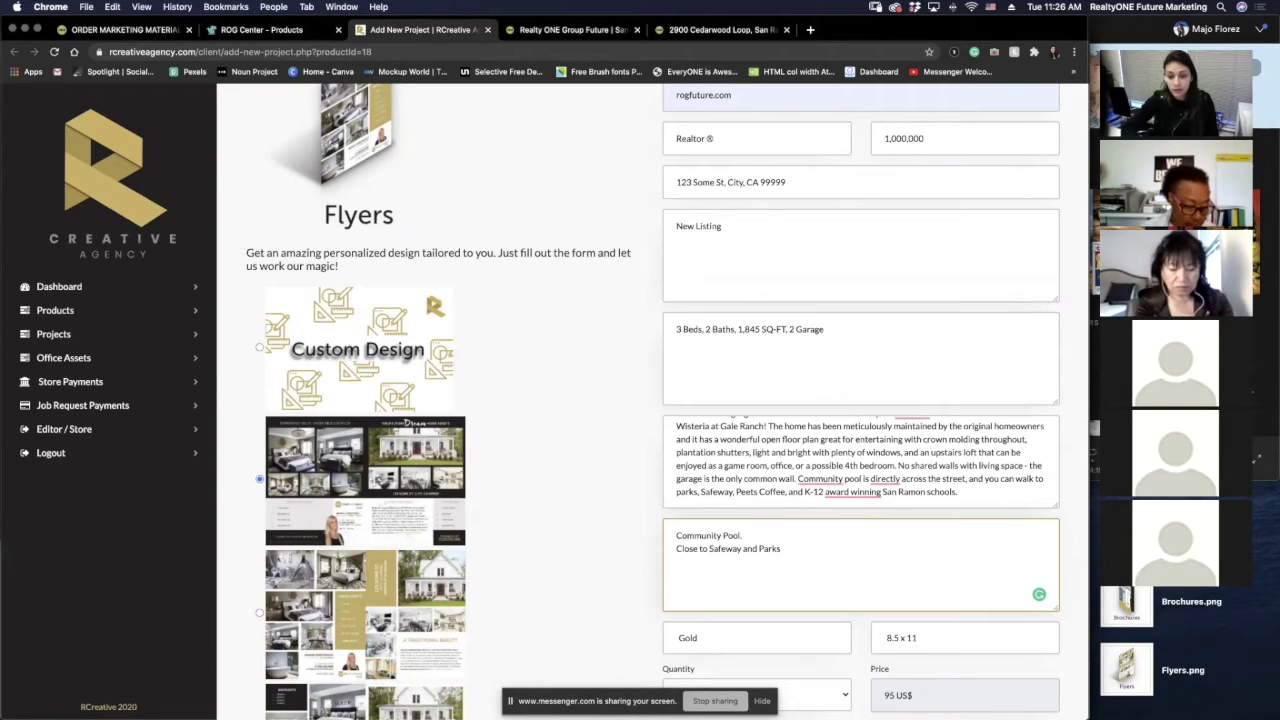
{"action": "key", "text": "Return"}
{"action": "type", "text": "Light and spacious"}
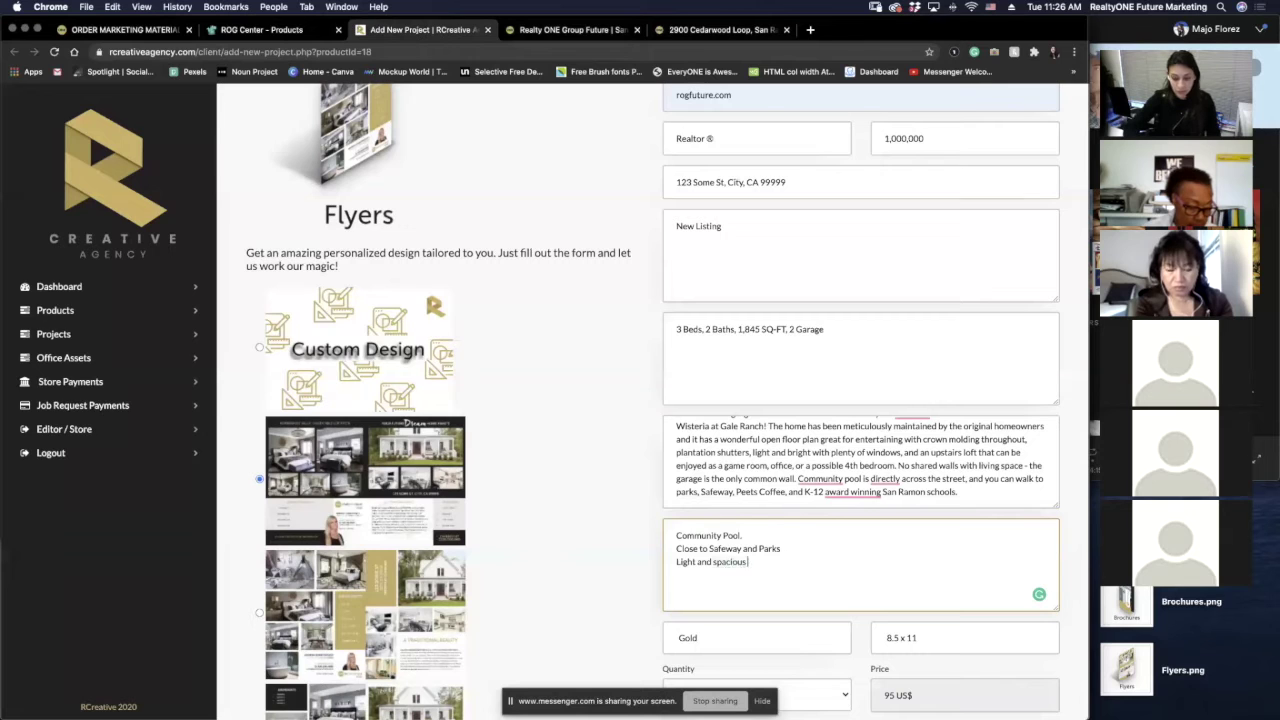
{"action": "type", "text": " floor plan"}
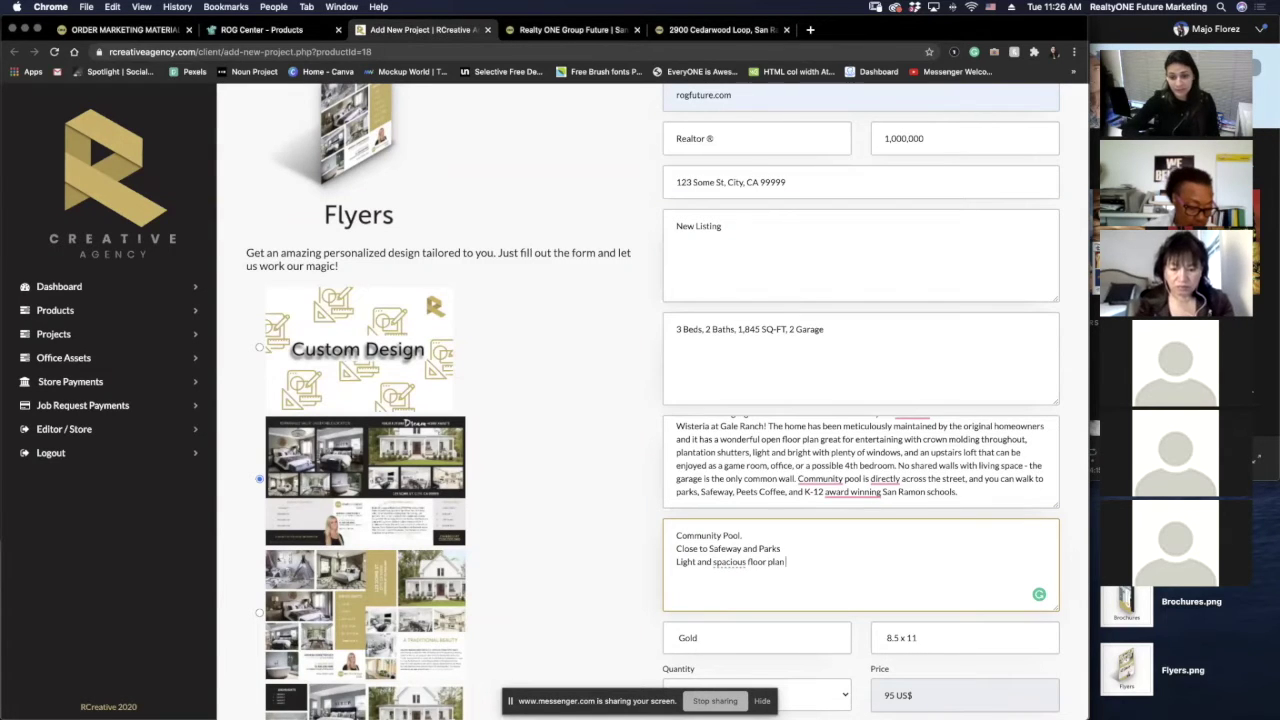
{"action": "scroll", "coordinate": [880, 466], "scroll_direction": "down", "scroll_amount": 3}
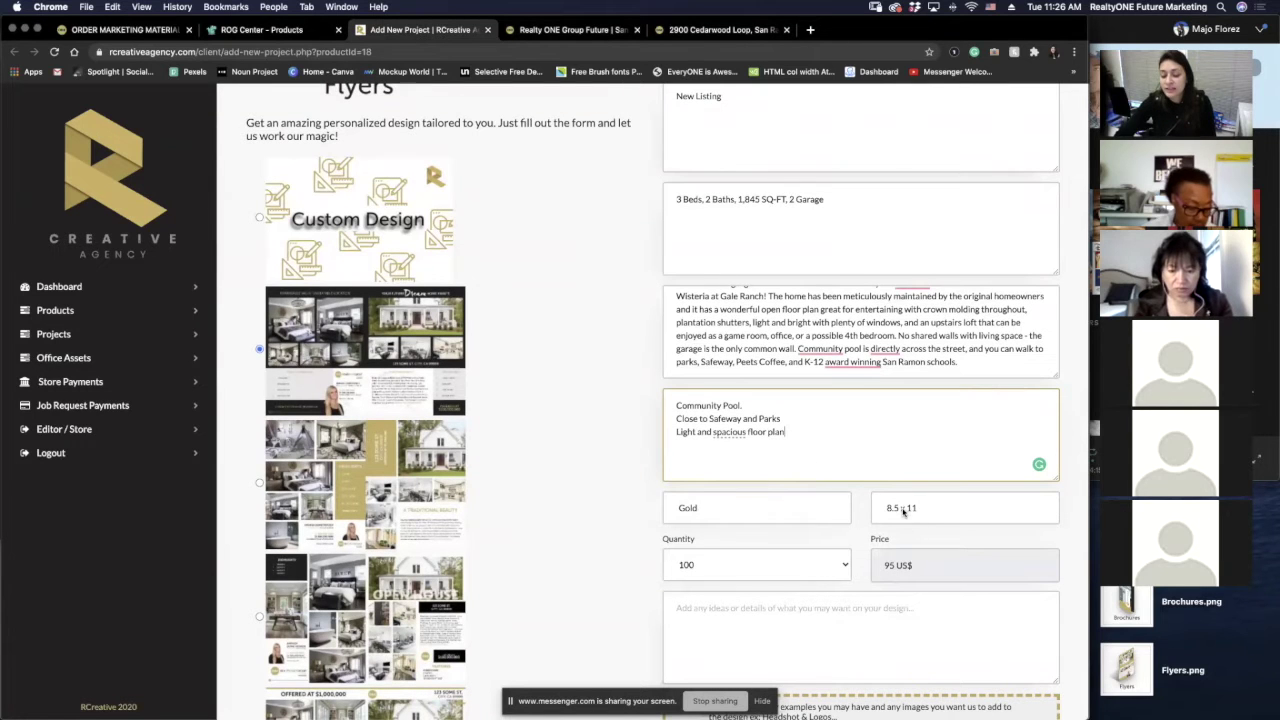
Step: Keep the flyer quantity at 100 after briefly switching it to 50
{"action": "scroll", "coordinate": [700, 530], "scroll_direction": "down", "scroll_amount": 2}
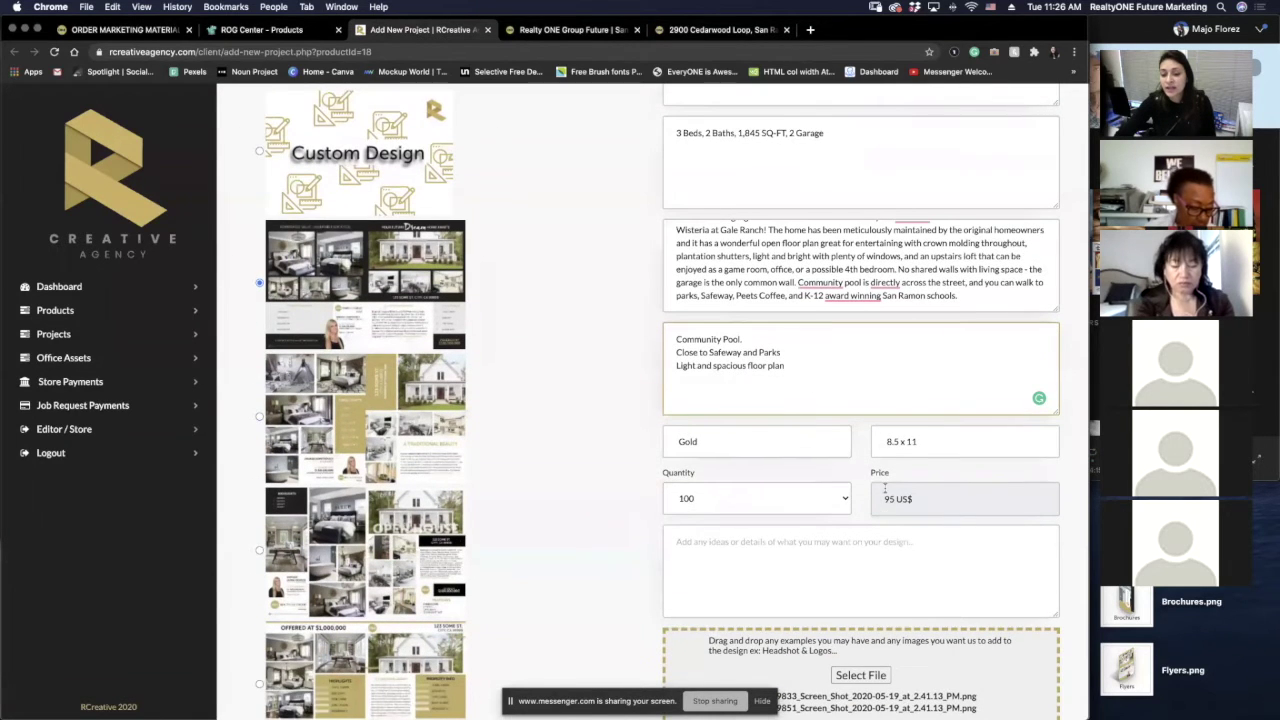
{"action": "scroll", "coordinate": [684, 497], "scroll_direction": "down", "scroll_amount": 2}
{"action": "left_click", "coordinate": [728, 436]}
{"action": "left_click", "coordinate": [726, 421]}
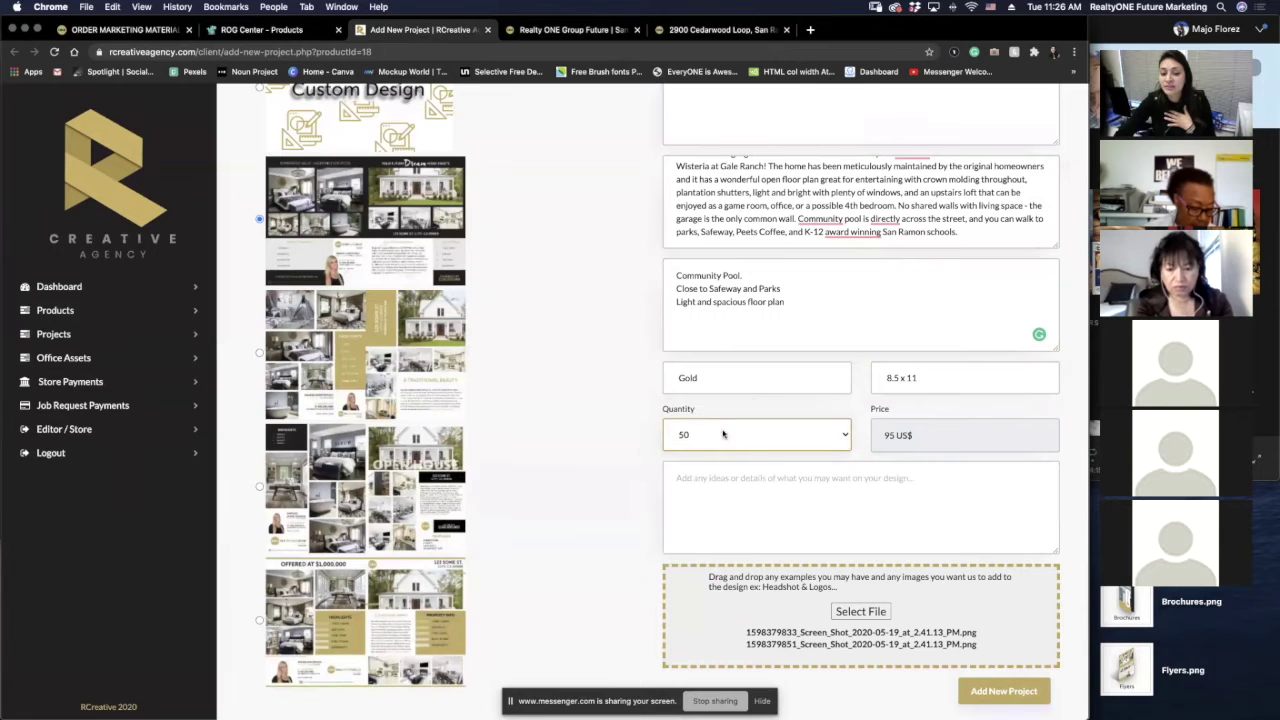
{"action": "left_click", "coordinate": [838, 434]}
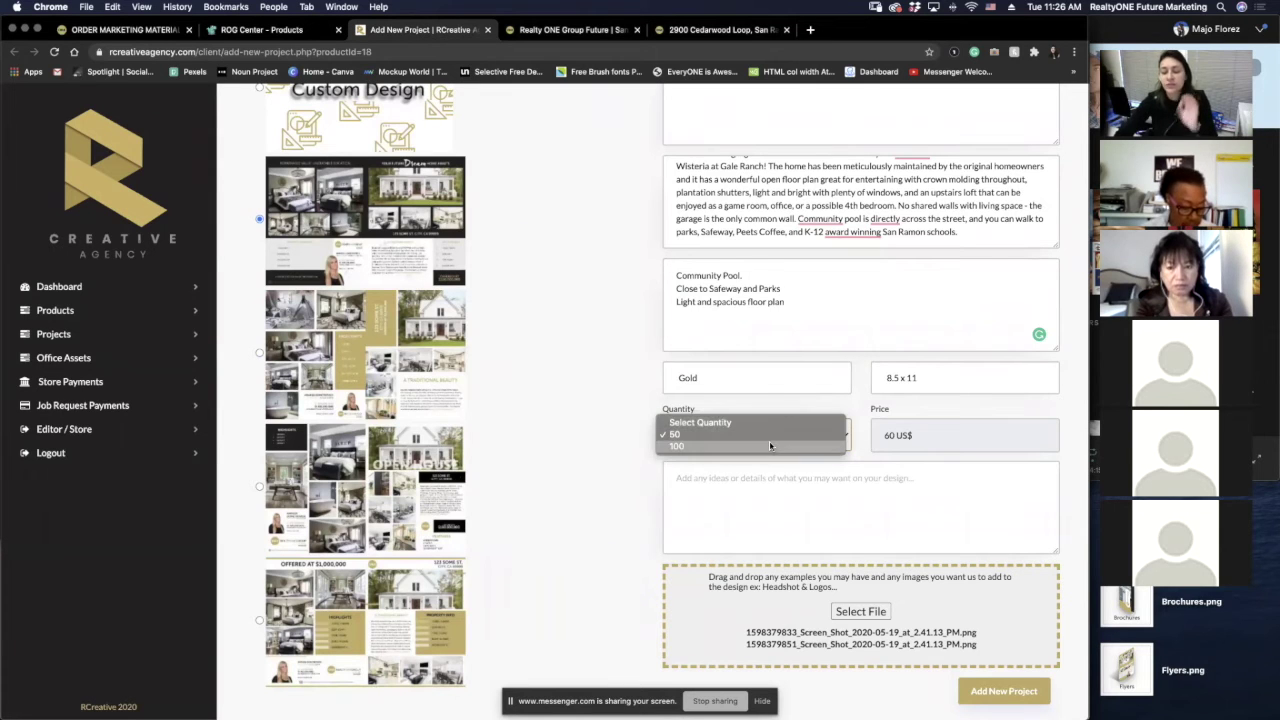
{"action": "left_click", "coordinate": [770, 446]}
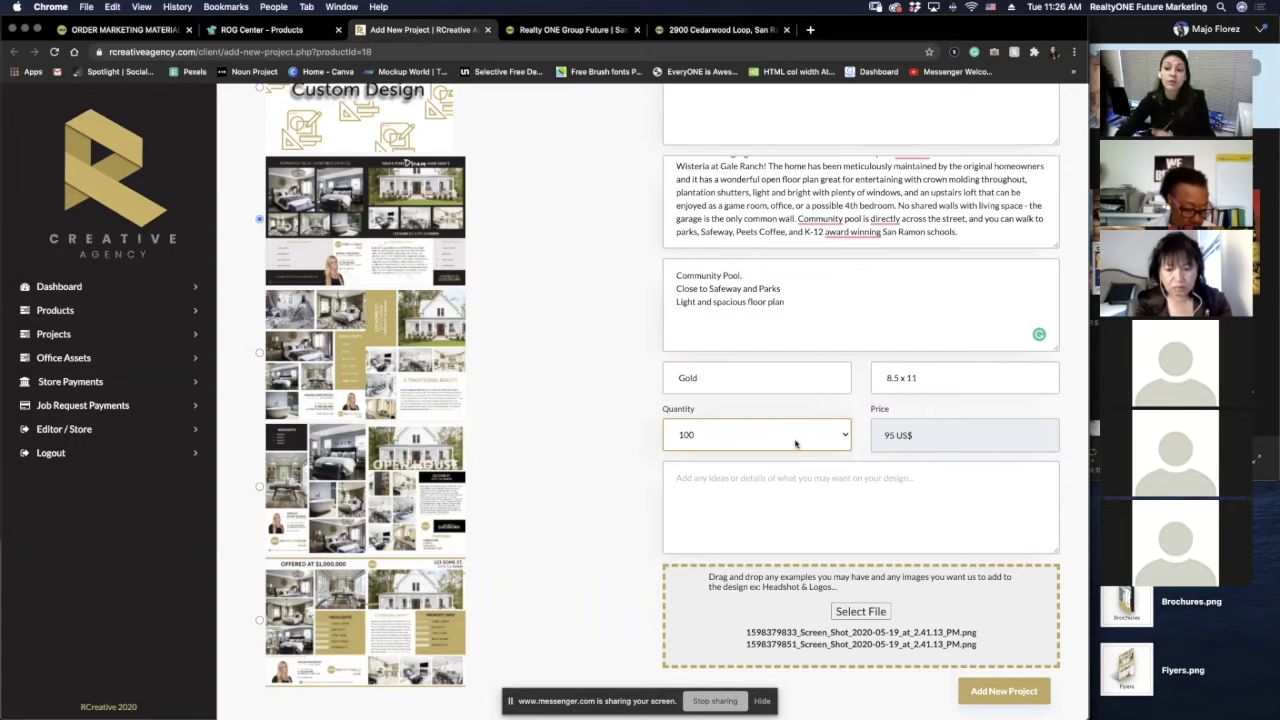
Step: Write the design note 'Can you not add my headshot' with 'Thanks!' on a new line, then review the order
{"action": "scroll", "coordinate": [795, 443], "scroll_direction": "down", "scroll_amount": 1}
{"action": "left_click", "coordinate": [793, 465]}
{"action": "type", "text": "Ca"}
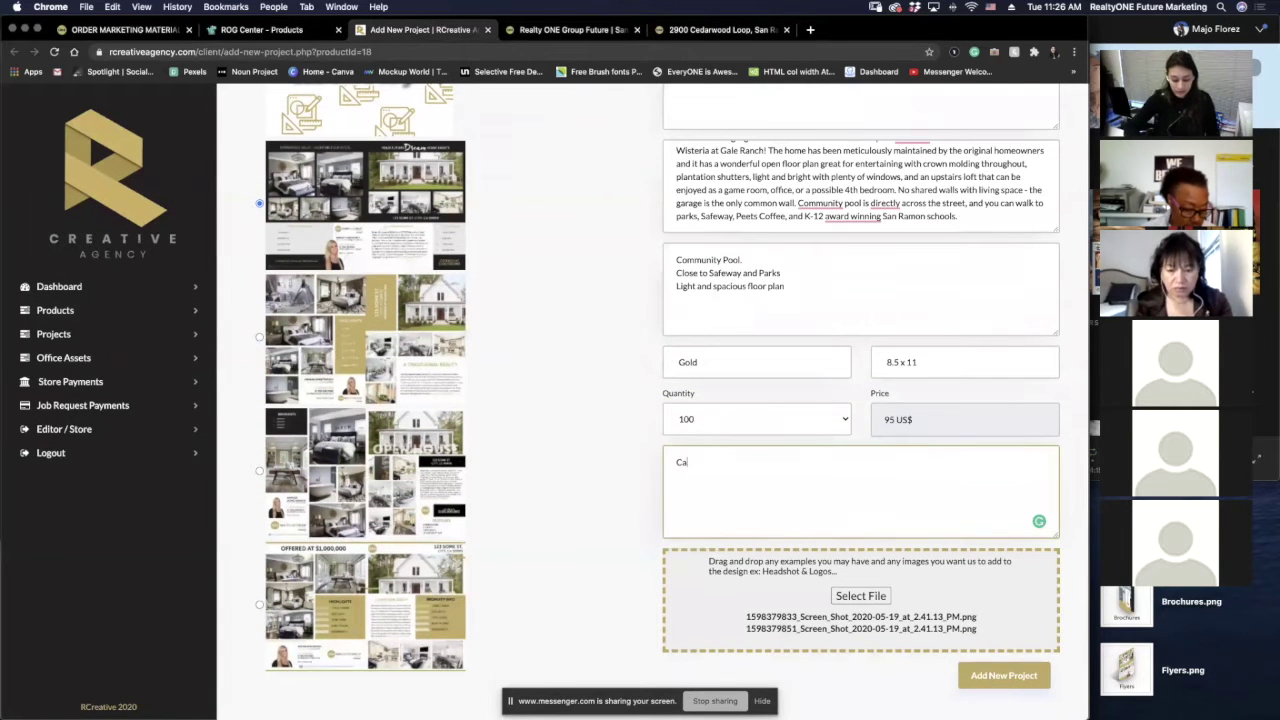
{"action": "type", "text": "n you not add"}
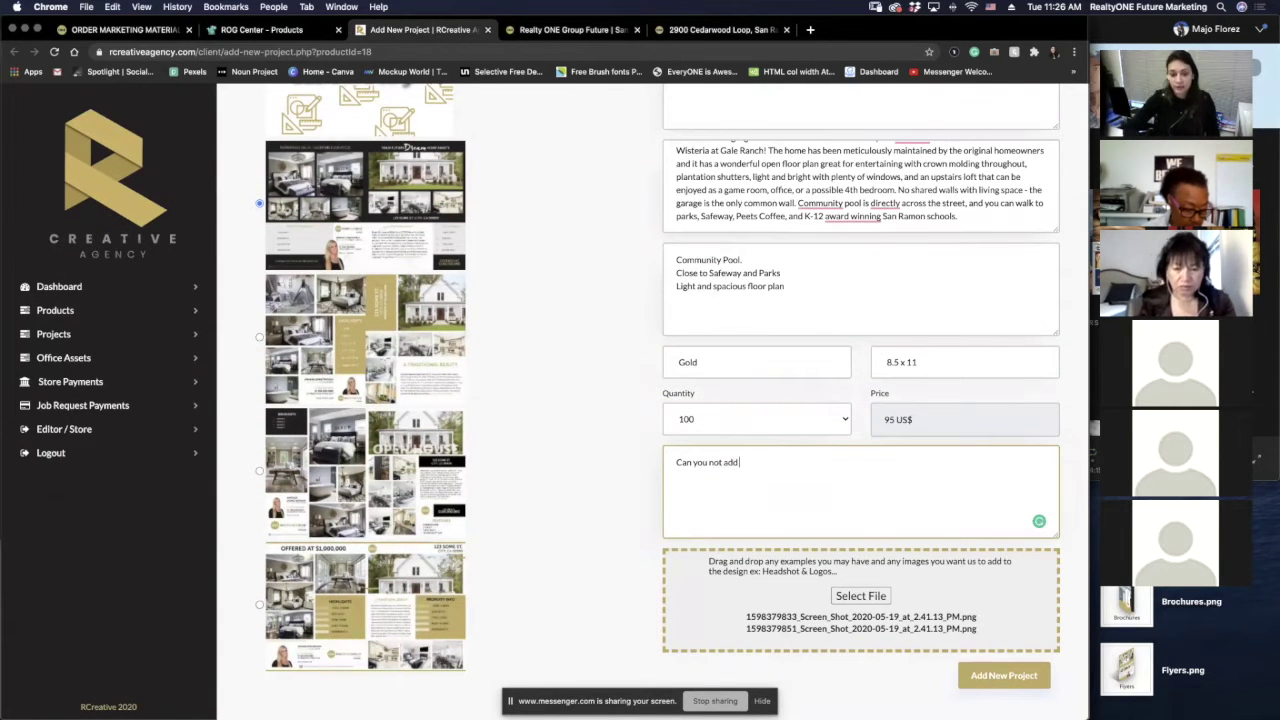
{"action": "type", "text": " my headshot"}
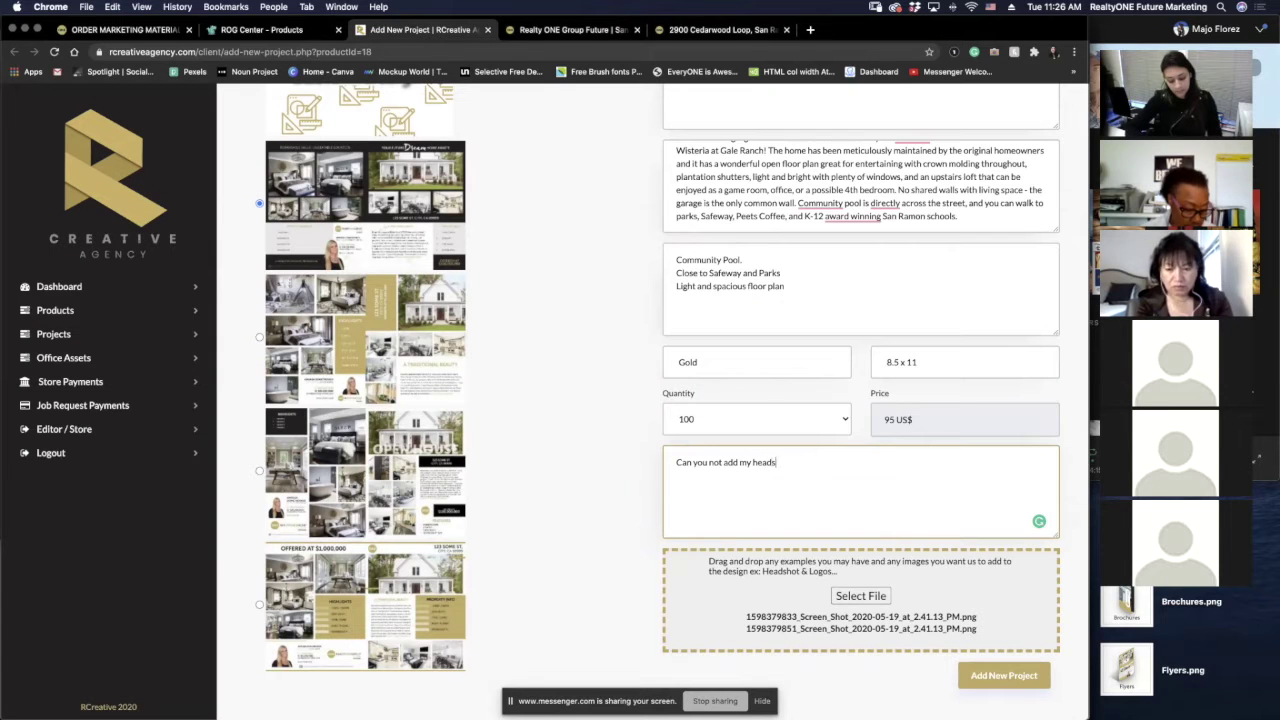
{"action": "key", "text": "Return"}
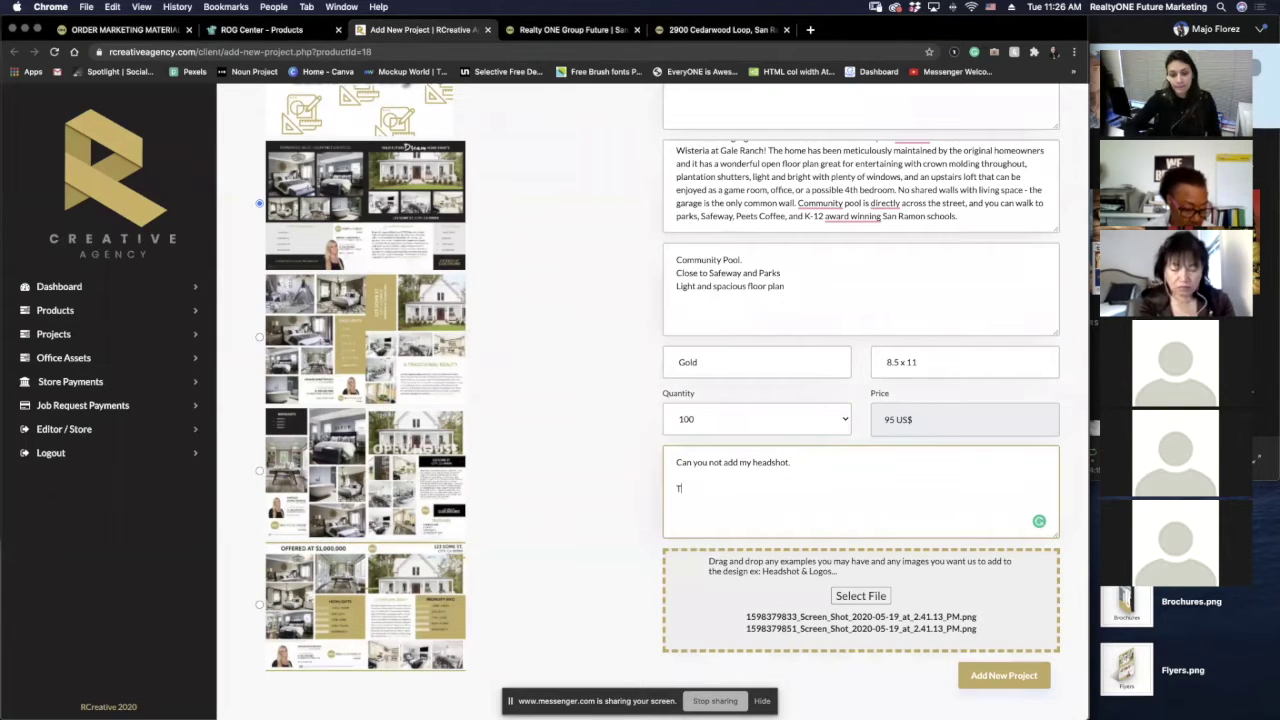
{"action": "type", "text": "Th"}
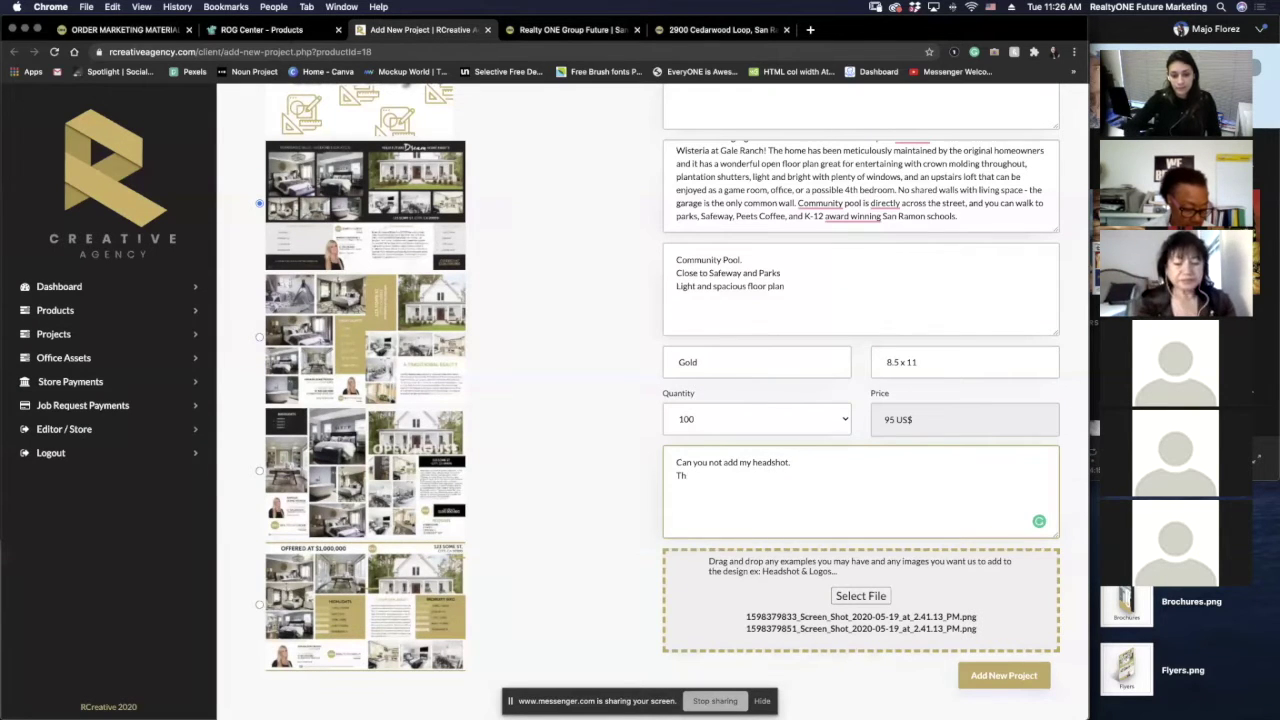
{"action": "type", "text": "anks!"}
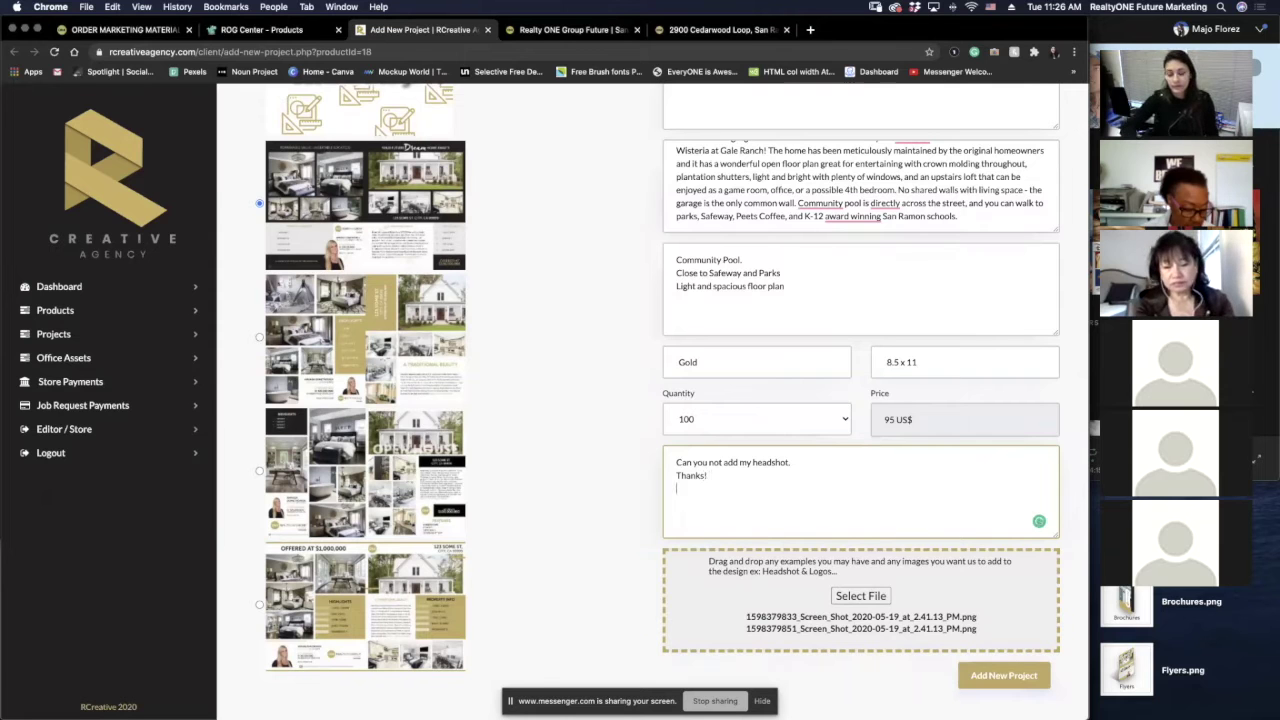
{"action": "scroll", "coordinate": [829, 464], "scroll_direction": "up", "scroll_amount": 5}
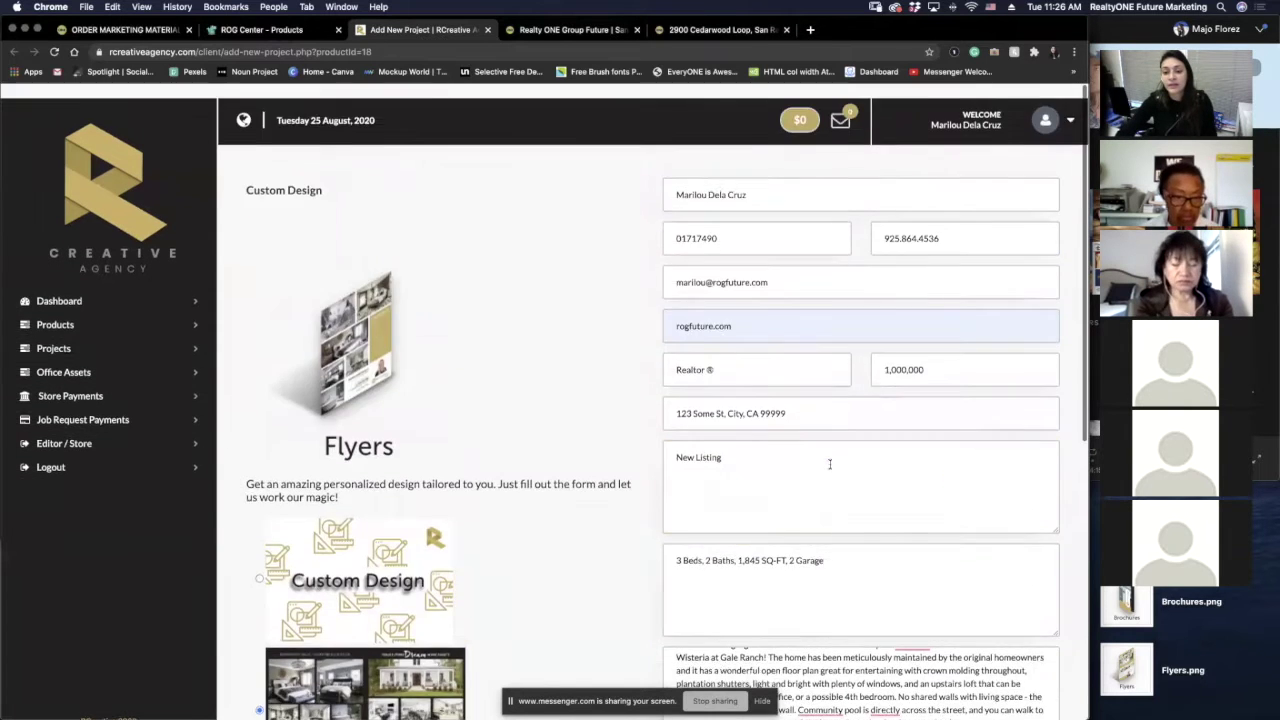
{"action": "scroll", "coordinate": [829, 464], "scroll_direction": "down", "scroll_amount": 5}
{"action": "scroll", "coordinate": [829, 464], "scroll_direction": "up", "scroll_amount": 5}
{"action": "scroll", "coordinate": [829, 464], "scroll_direction": "down", "scroll_amount": 2}
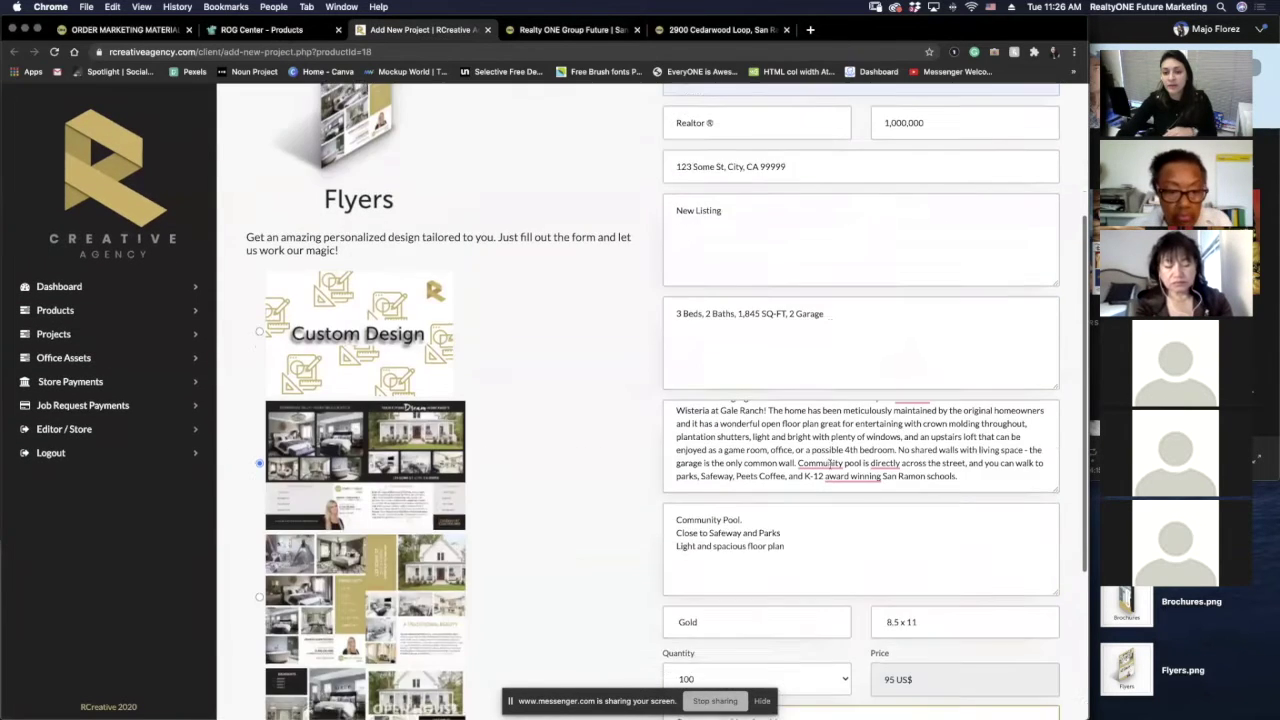
{"action": "scroll", "coordinate": [829, 464], "scroll_direction": "up", "scroll_amount": 2}
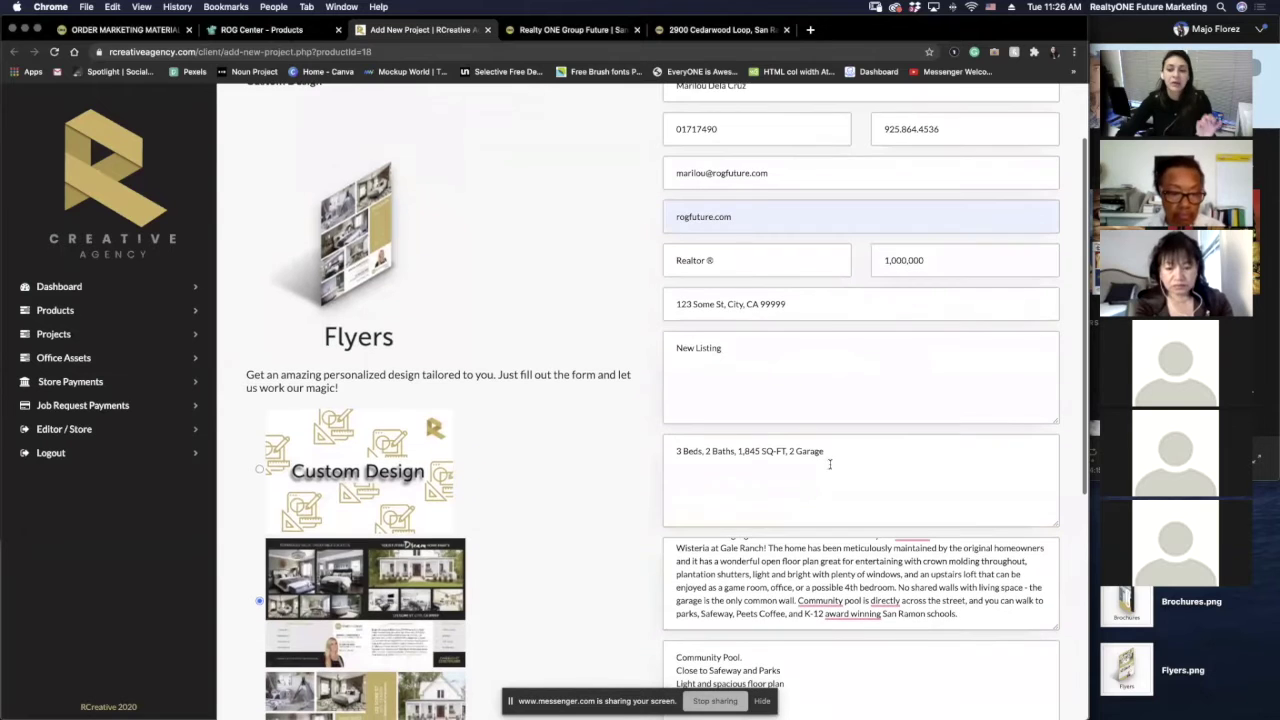
{"action": "scroll", "coordinate": [829, 464], "scroll_direction": "up", "scroll_amount": 1}
{"action": "scroll", "coordinate": [829, 464], "scroll_direction": "down", "scroll_amount": 3}
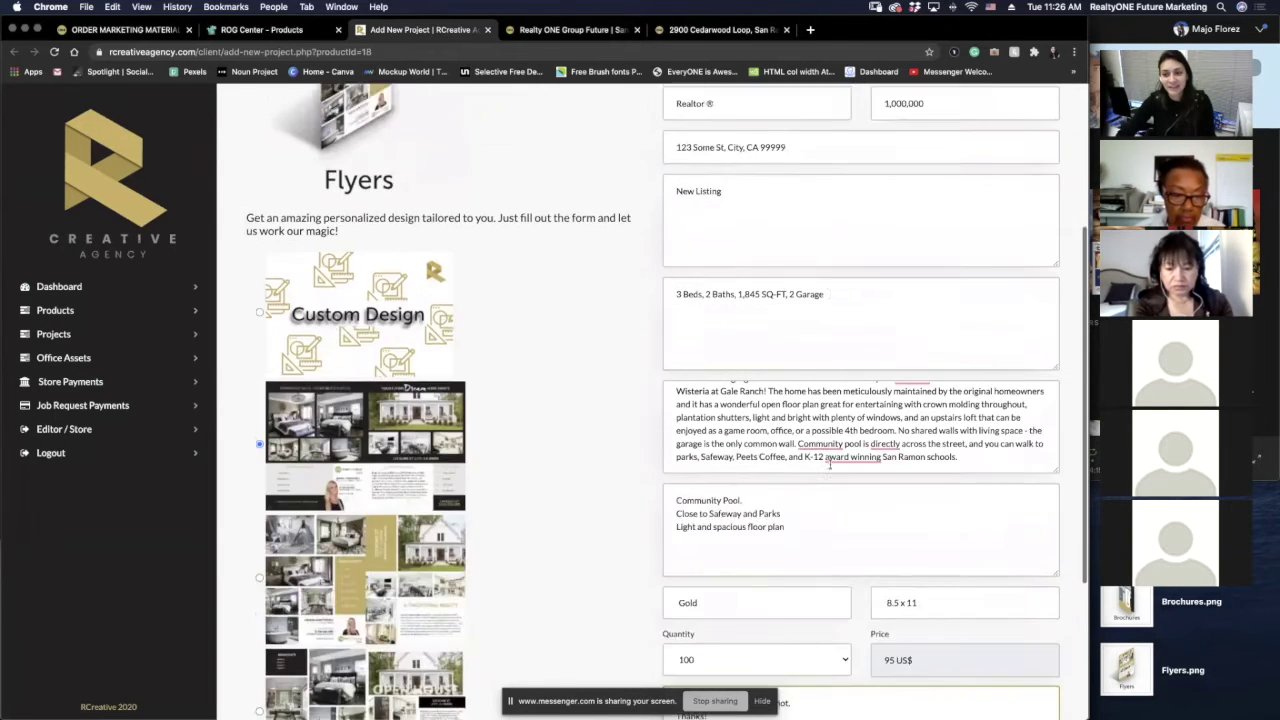
{"action": "scroll", "coordinate": [829, 464], "scroll_direction": "down", "scroll_amount": 3}
{"action": "scroll", "coordinate": [993, 662], "scroll_direction": "down", "scroll_amount": 2}
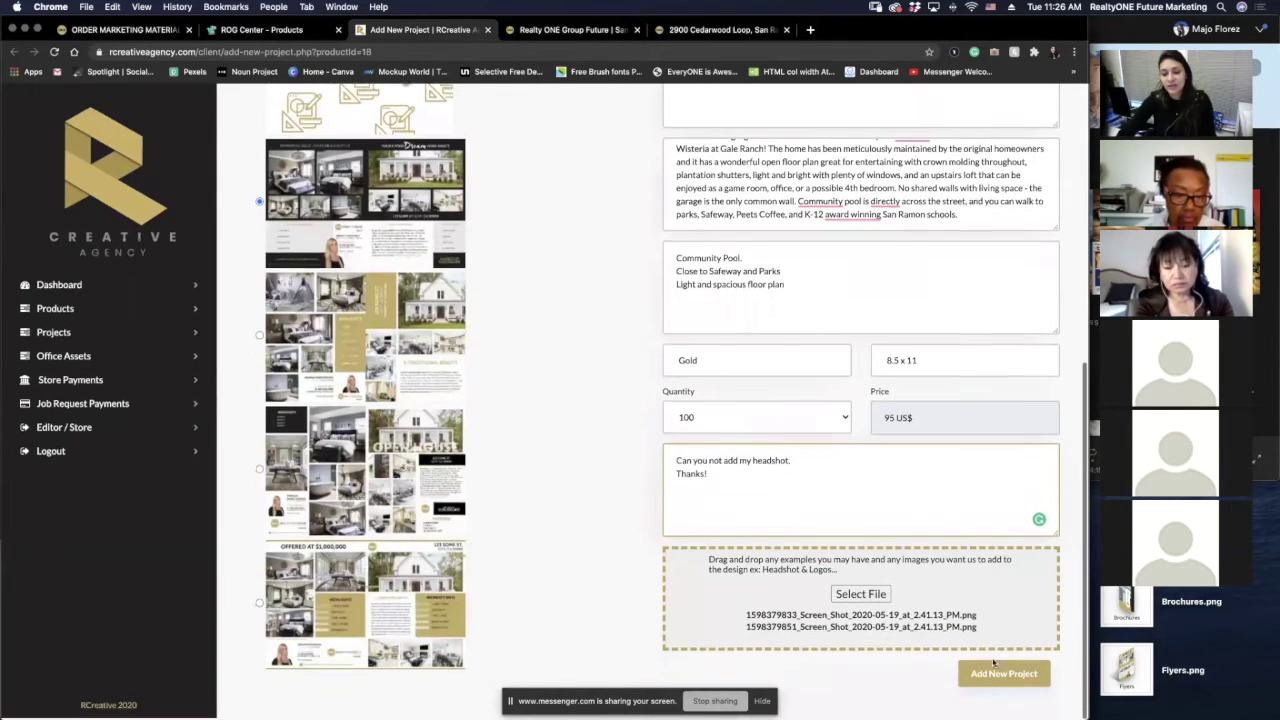
Step: Submit the Flyers order and check the success banner above the emptied form
{"action": "left_click", "coordinate": [997, 670]}
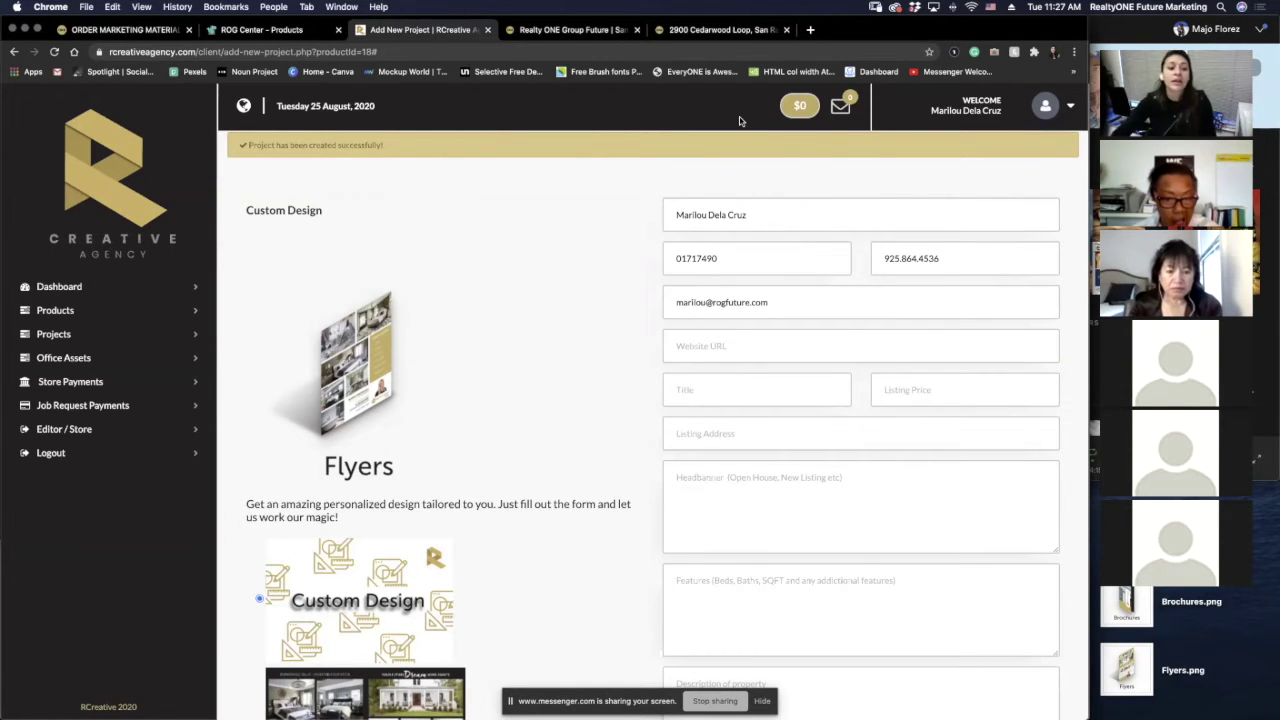
{"action": "scroll", "coordinate": [369, 195], "scroll_direction": "down", "scroll_amount": 5}
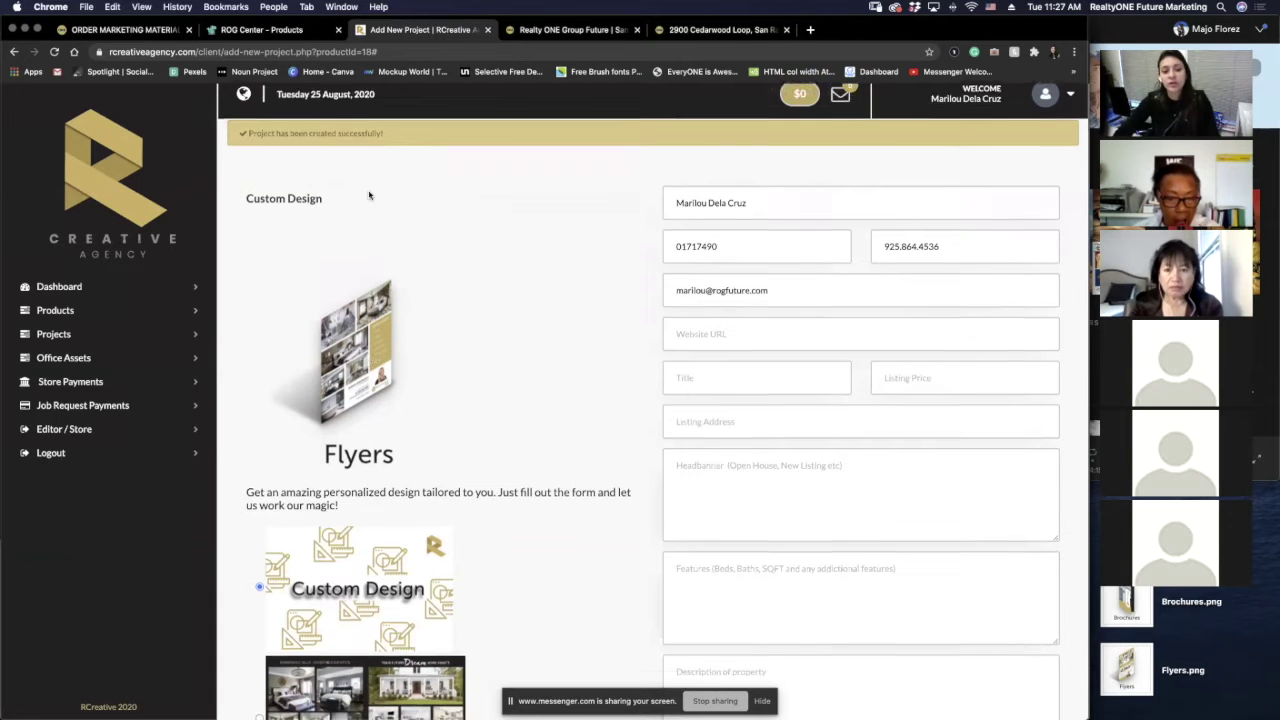
{"action": "scroll", "coordinate": [369, 195], "scroll_direction": "down", "scroll_amount": 2}
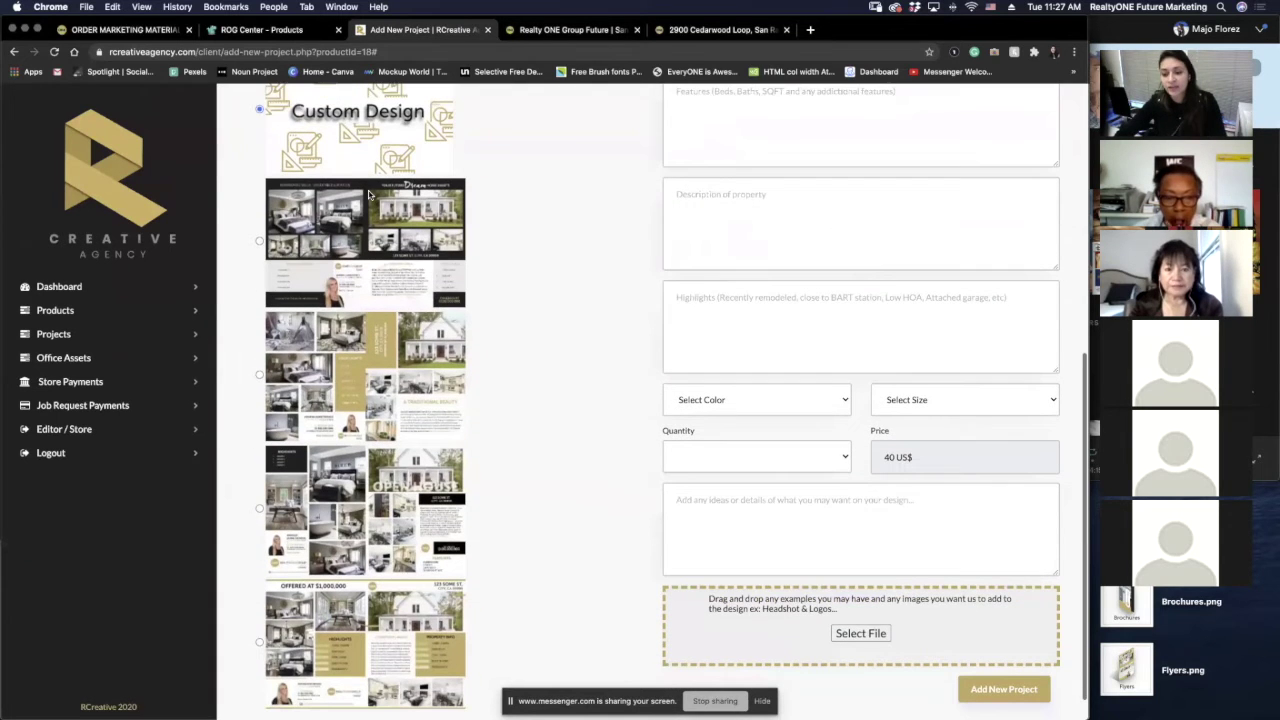
{"action": "scroll", "coordinate": [369, 195], "scroll_direction": "up", "scroll_amount": 4}
{"action": "scroll", "coordinate": [369, 195], "scroll_direction": "up", "scroll_amount": 3}
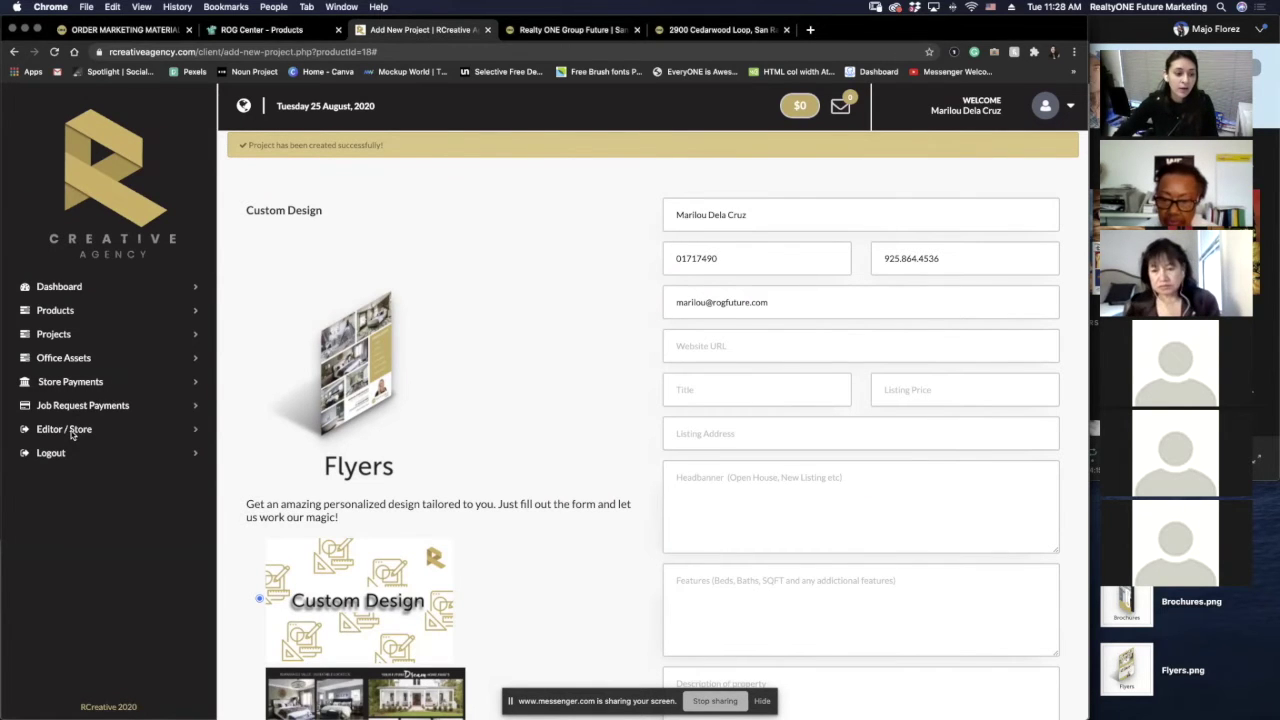
Step: Close the flyer order and open the Postcards order form from ROG Center Products
{"action": "left_click", "coordinate": [487, 29]}
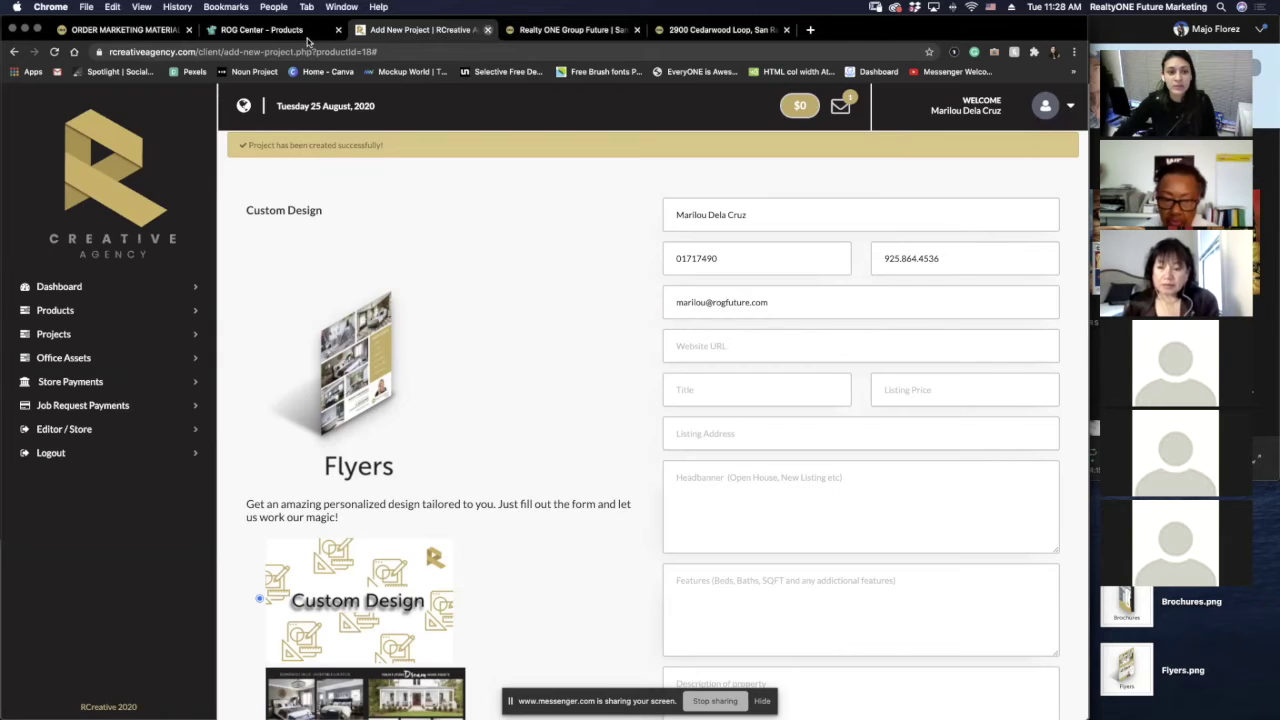
{"action": "left_click", "coordinate": [262, 29]}
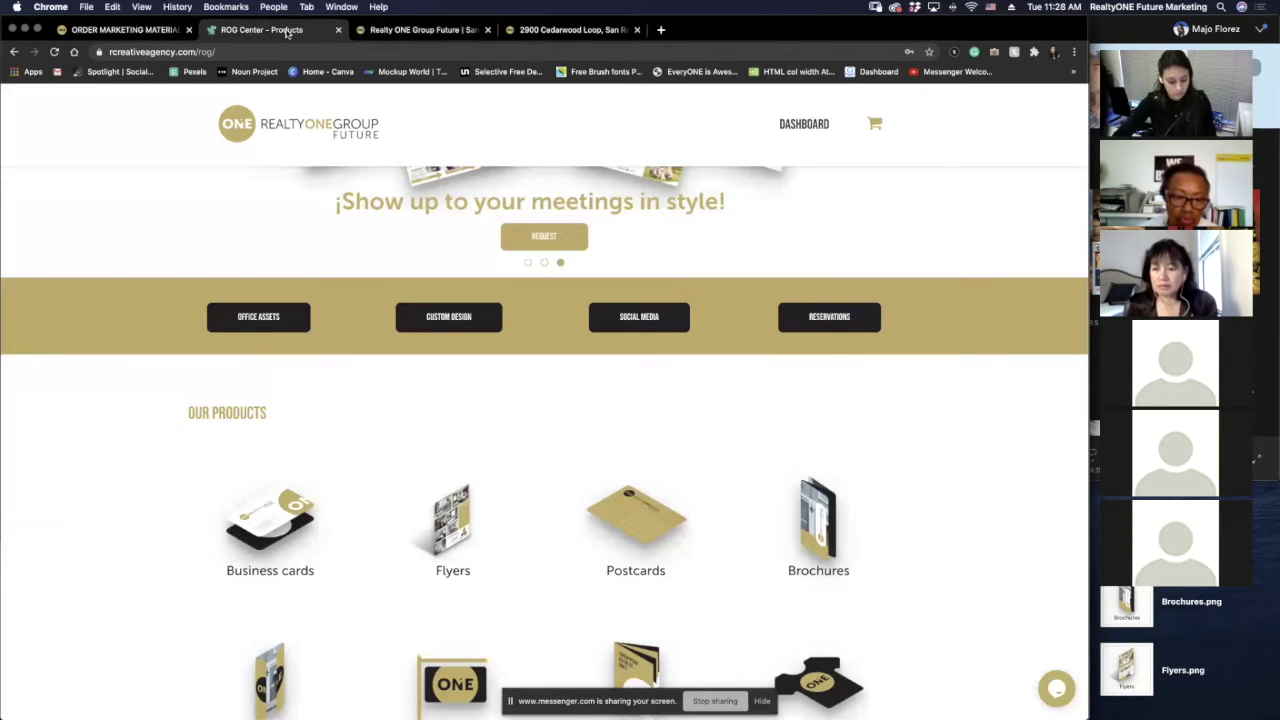
{"action": "scroll", "coordinate": [814, 391], "scroll_direction": "down", "scroll_amount": 3}
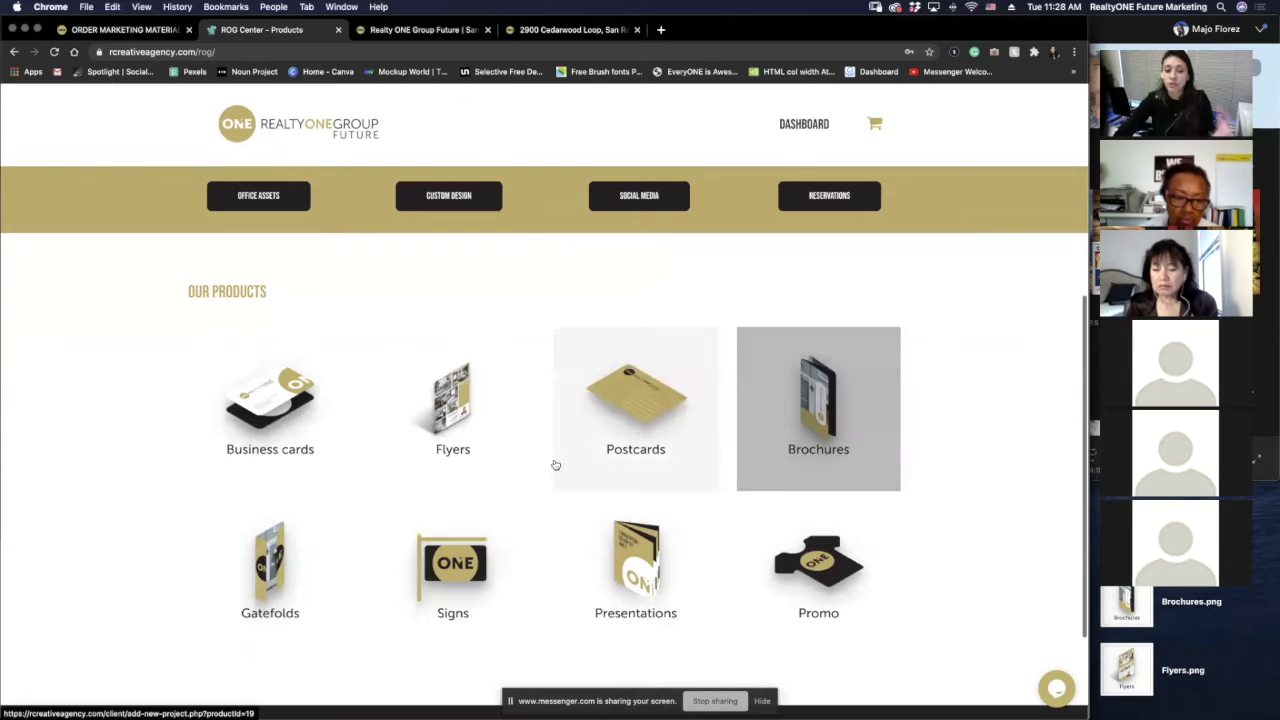
{"action": "left_click", "coordinate": [666, 402]}
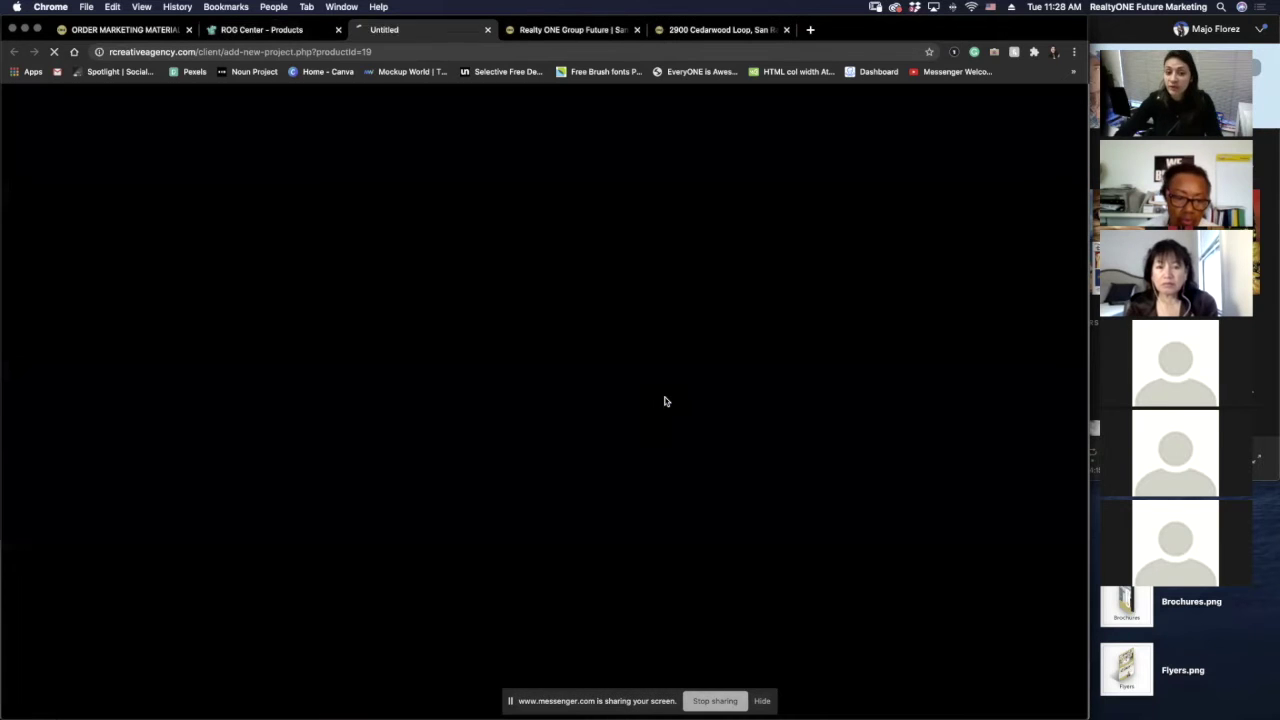
{"action": "scroll", "coordinate": [664, 397], "scroll_direction": "down", "scroll_amount": 3}
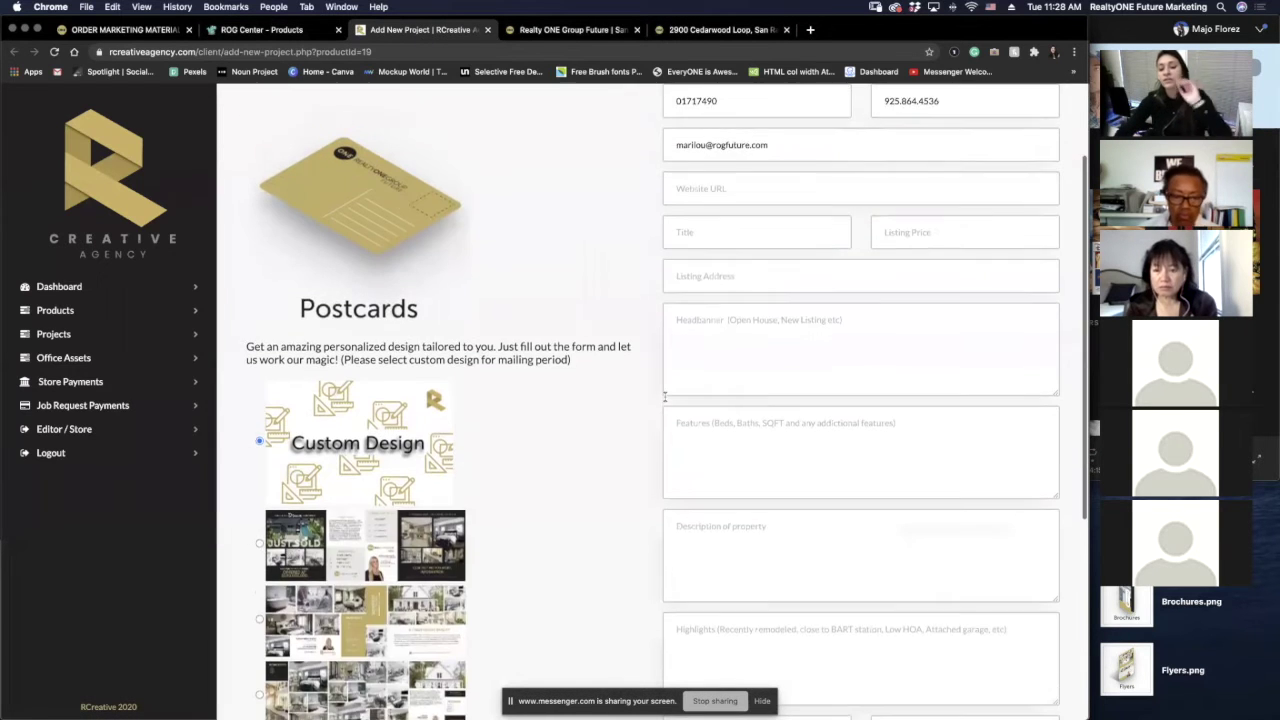
{"action": "scroll", "coordinate": [664, 397], "scroll_direction": "down", "scroll_amount": 3}
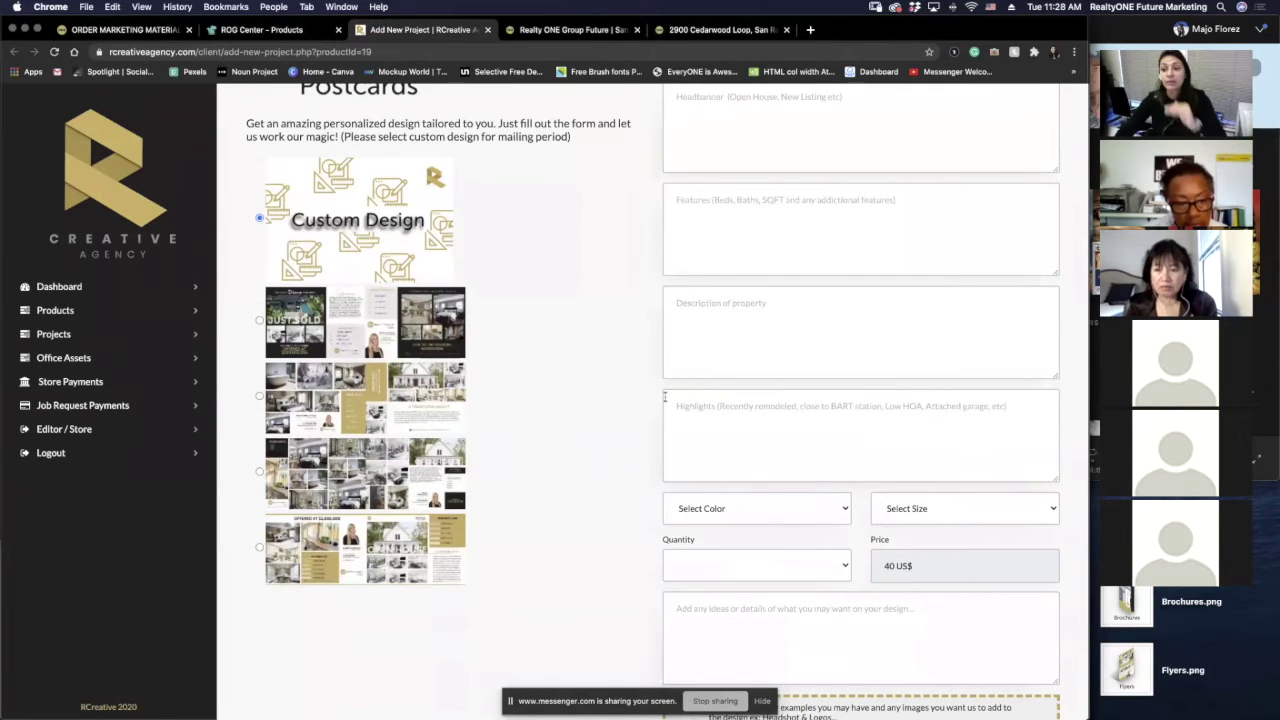
{"action": "scroll", "coordinate": [664, 397], "scroll_direction": "down", "scroll_amount": 2}
{"action": "scroll", "coordinate": [664, 397], "scroll_direction": "up", "scroll_amount": 3}
{"action": "scroll", "coordinate": [664, 397], "scroll_direction": "up", "scroll_amount": 4}
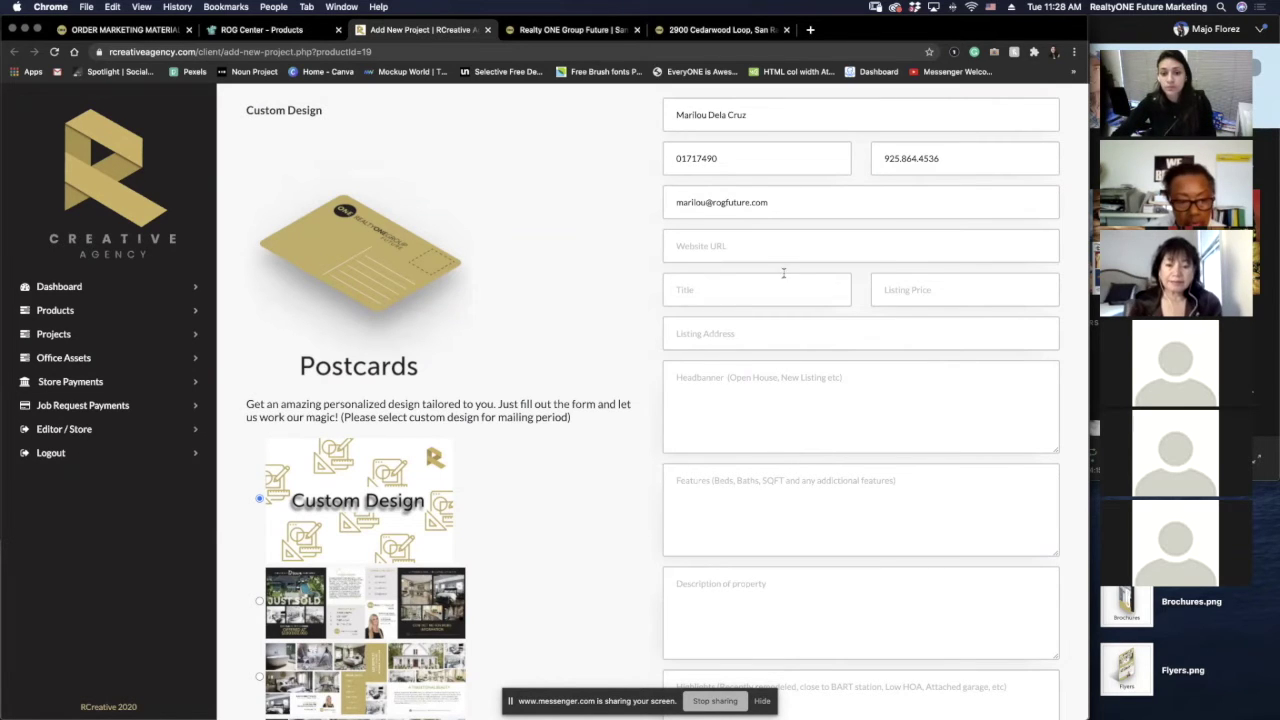
{"action": "scroll", "coordinate": [783, 273], "scroll_direction": "down", "scroll_amount": 1}
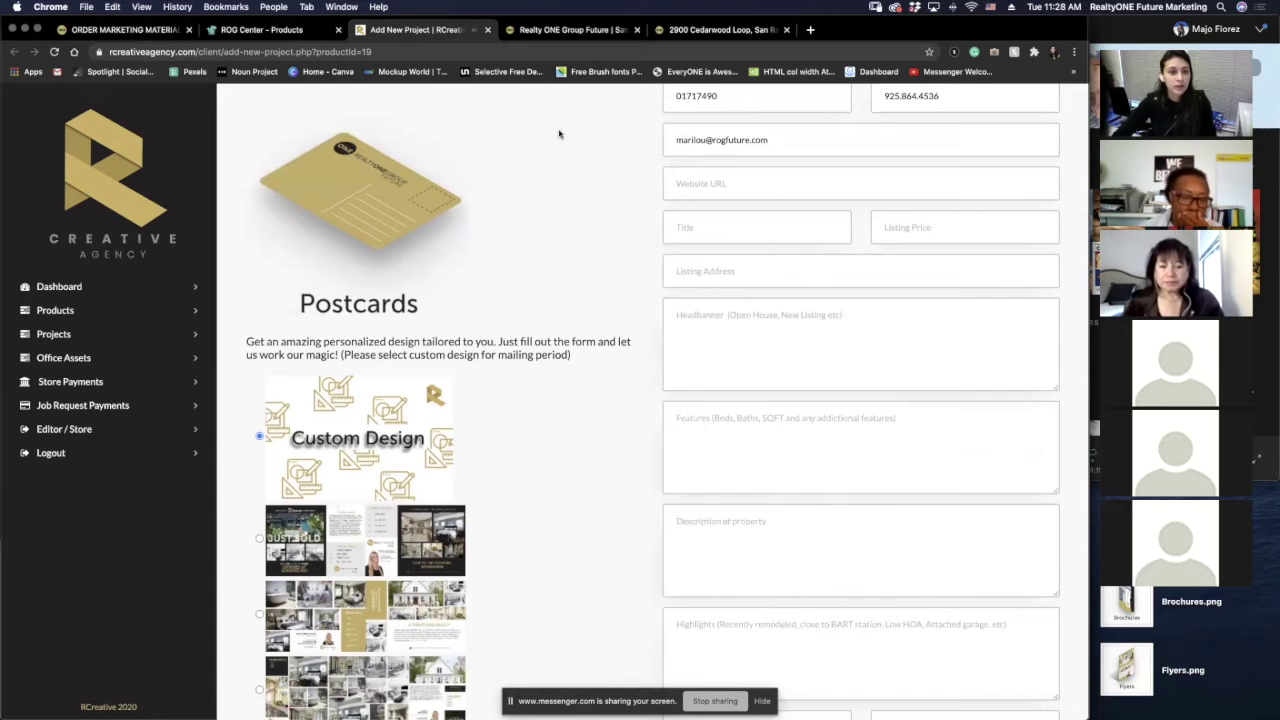
{"action": "scroll", "coordinate": [754, 214], "scroll_direction": "up", "scroll_amount": 2}
Step: Check the list of new messages under the mail icon
{"action": "left_click", "coordinate": [840, 105]}
{"action": "left_click", "coordinate": [840, 105]}
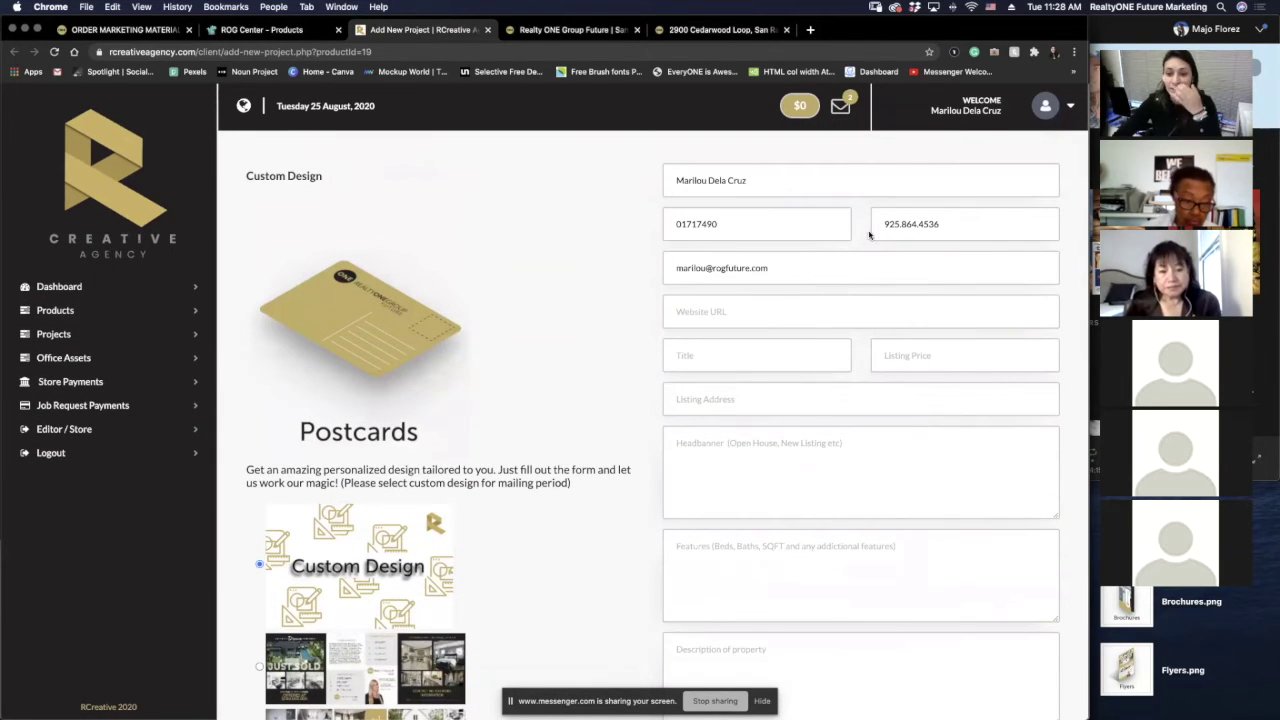
{"action": "left_click", "coordinate": [838, 110]}
{"action": "left_click", "coordinate": [872, 200]}
{"action": "left_click", "coordinate": [840, 106]}
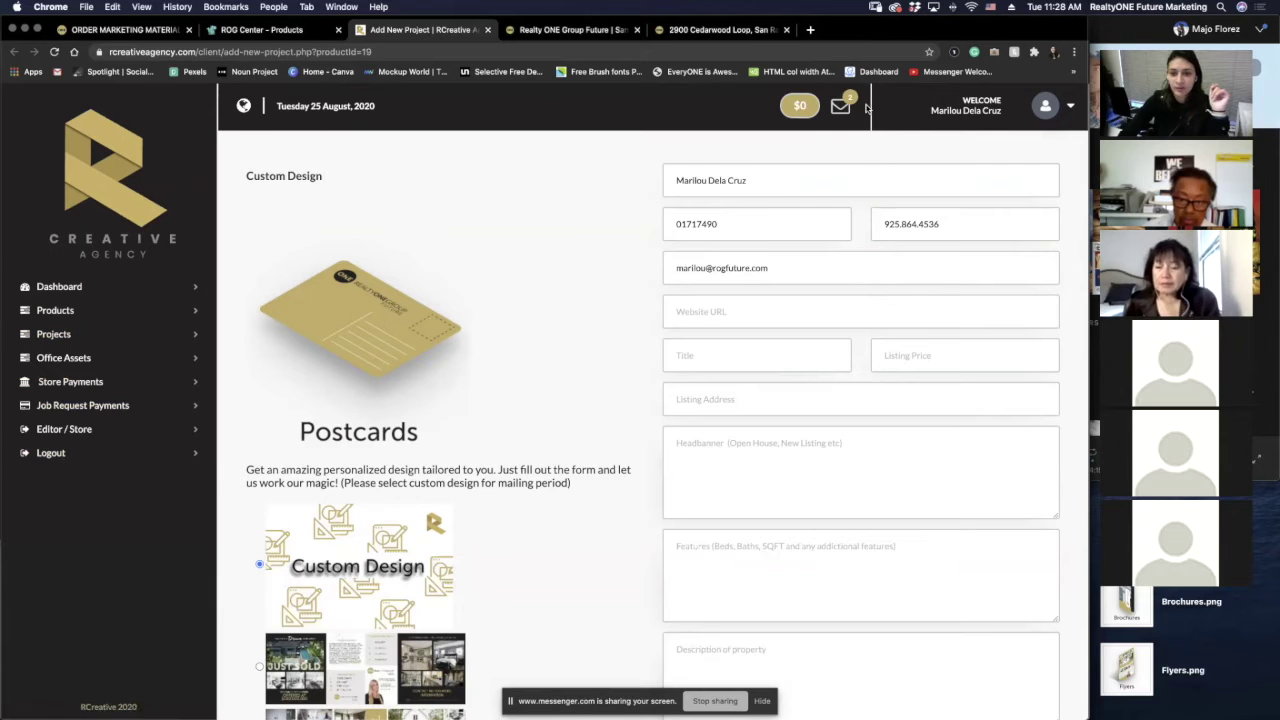
Step: In the Flyers project chat, send the project manager a thank-you asking for the proof
{"action": "mouse_move", "coordinate": [840, 107]}
{"action": "left_click", "coordinate": [731, 192]}
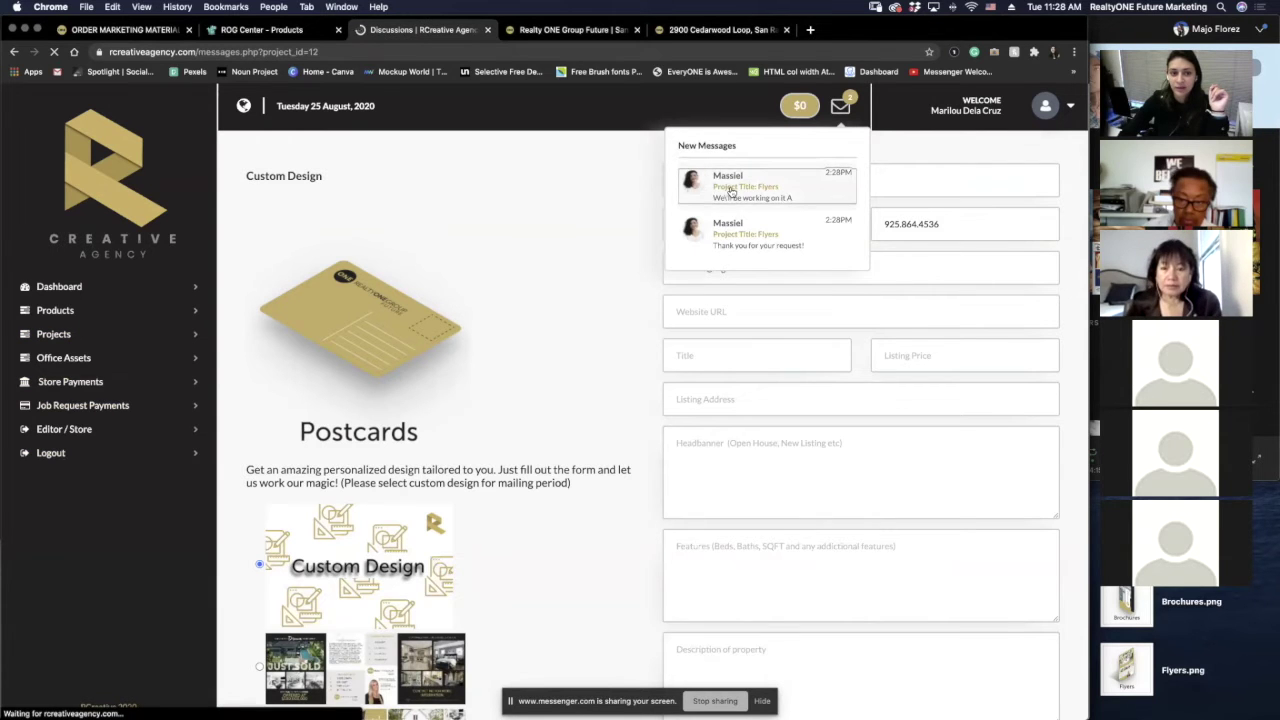
{"action": "left_click", "coordinate": [281, 277]}
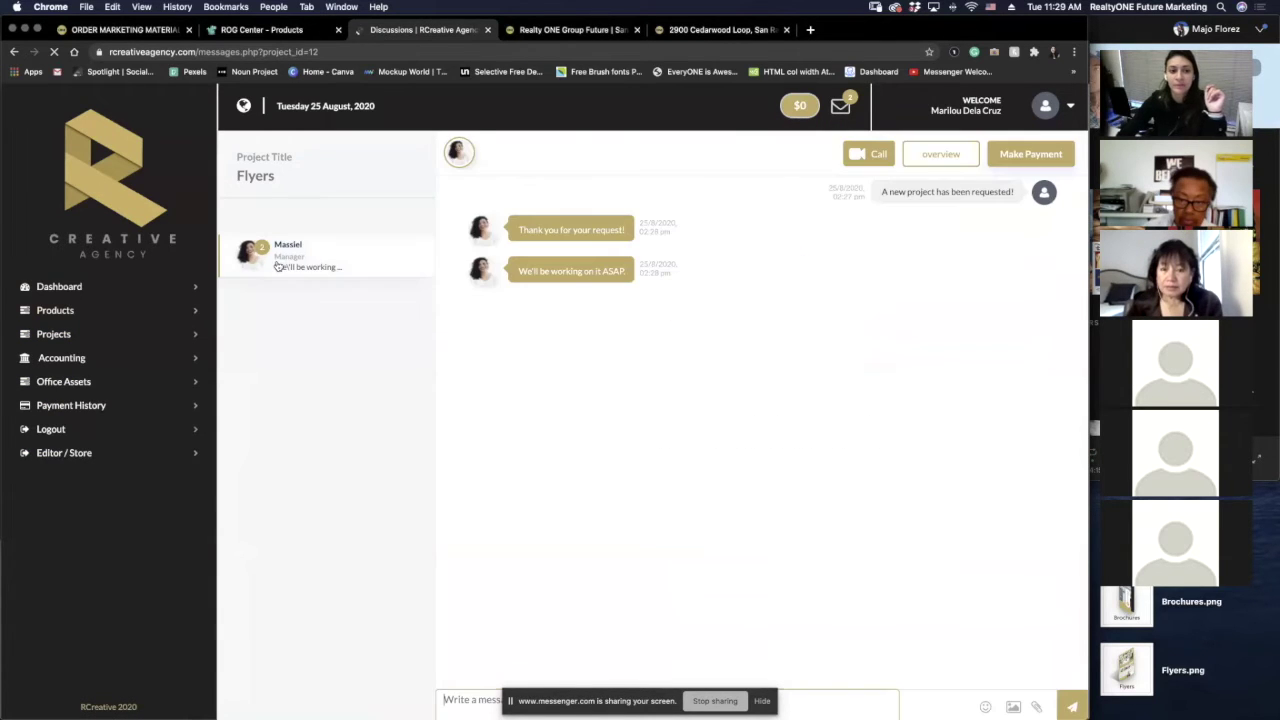
{"action": "left_click", "coordinate": [823, 700]}
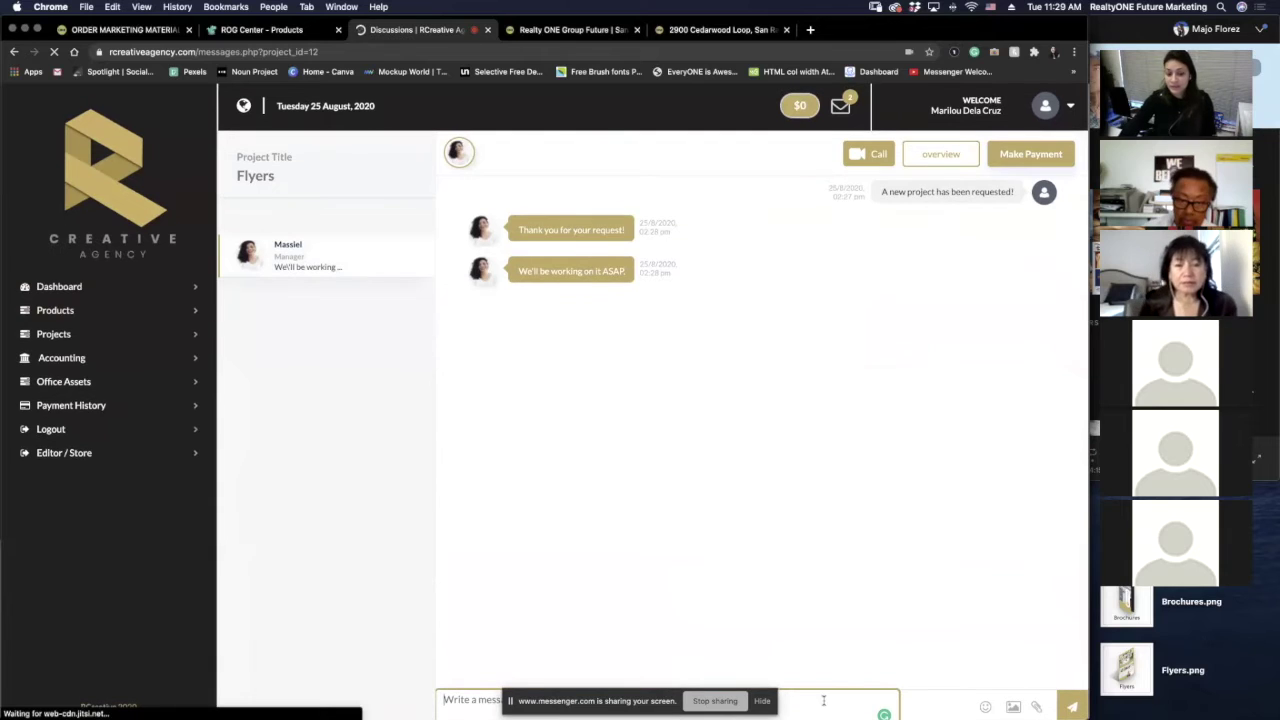
{"action": "type", "text": "Thank"}
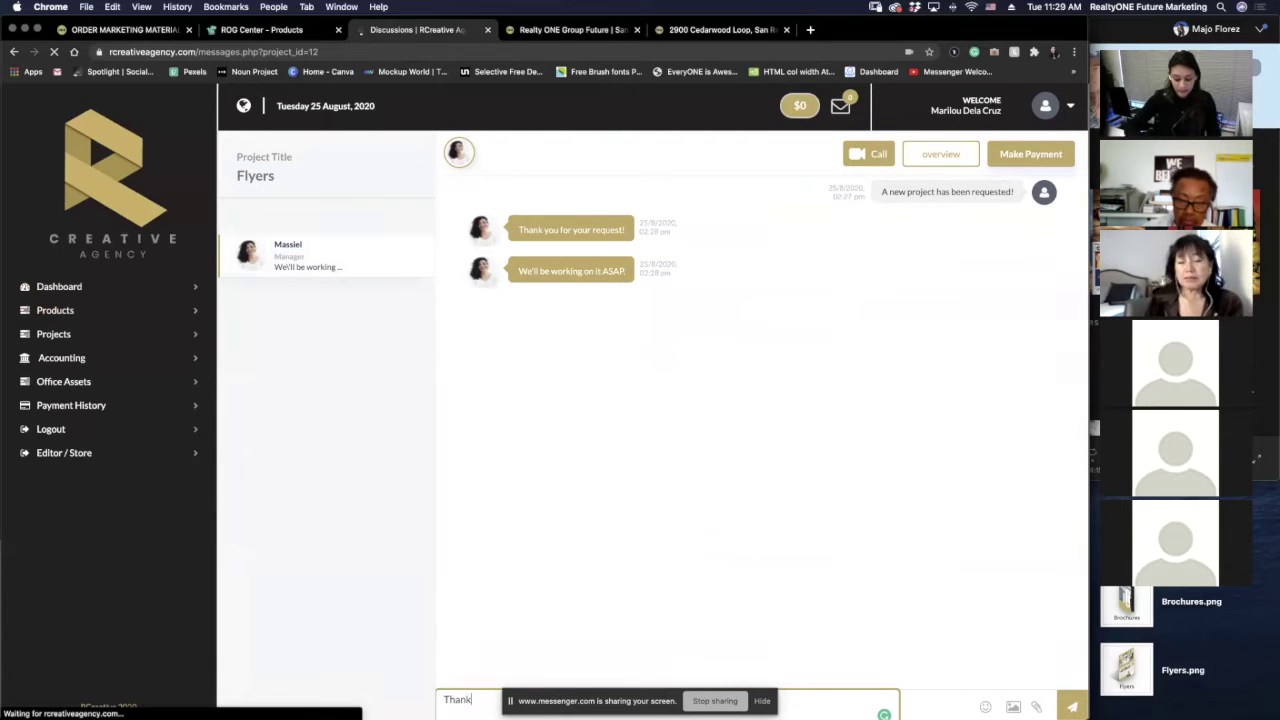
{"action": "type", "text": " you! I"}
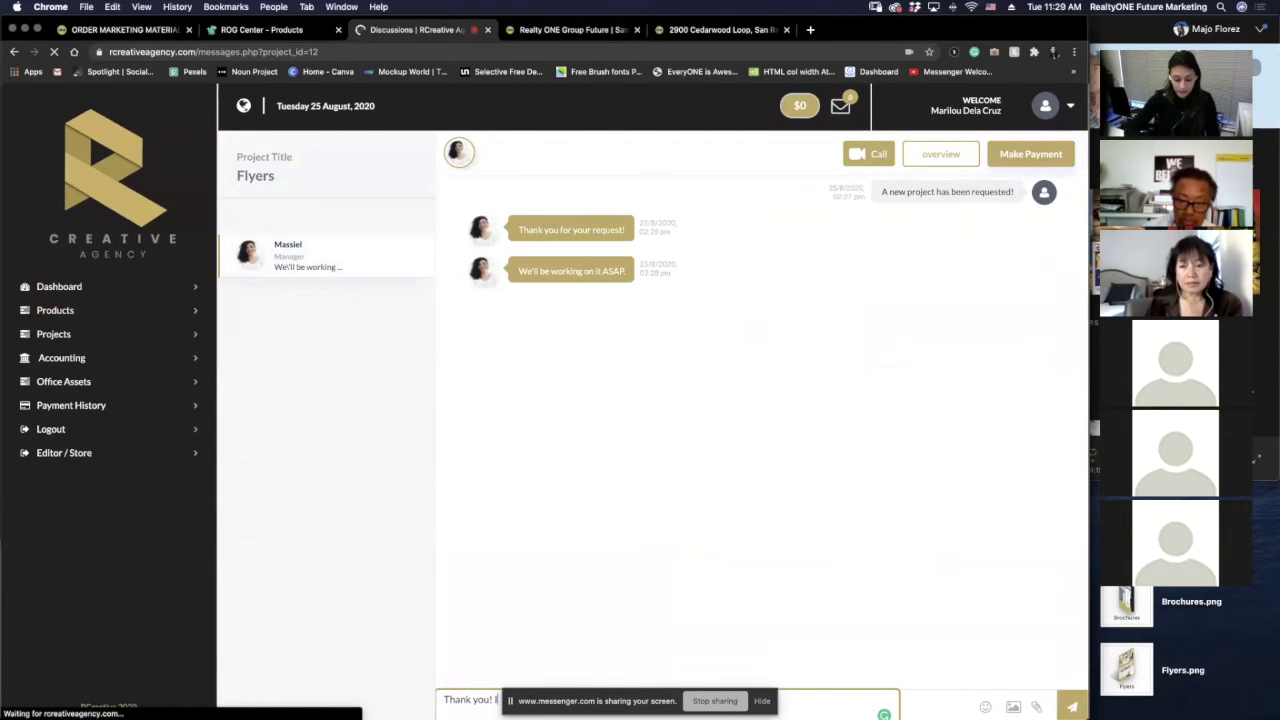
{"action": "key", "text": "BackSpace"}
{"action": "type", "text": "pl"}
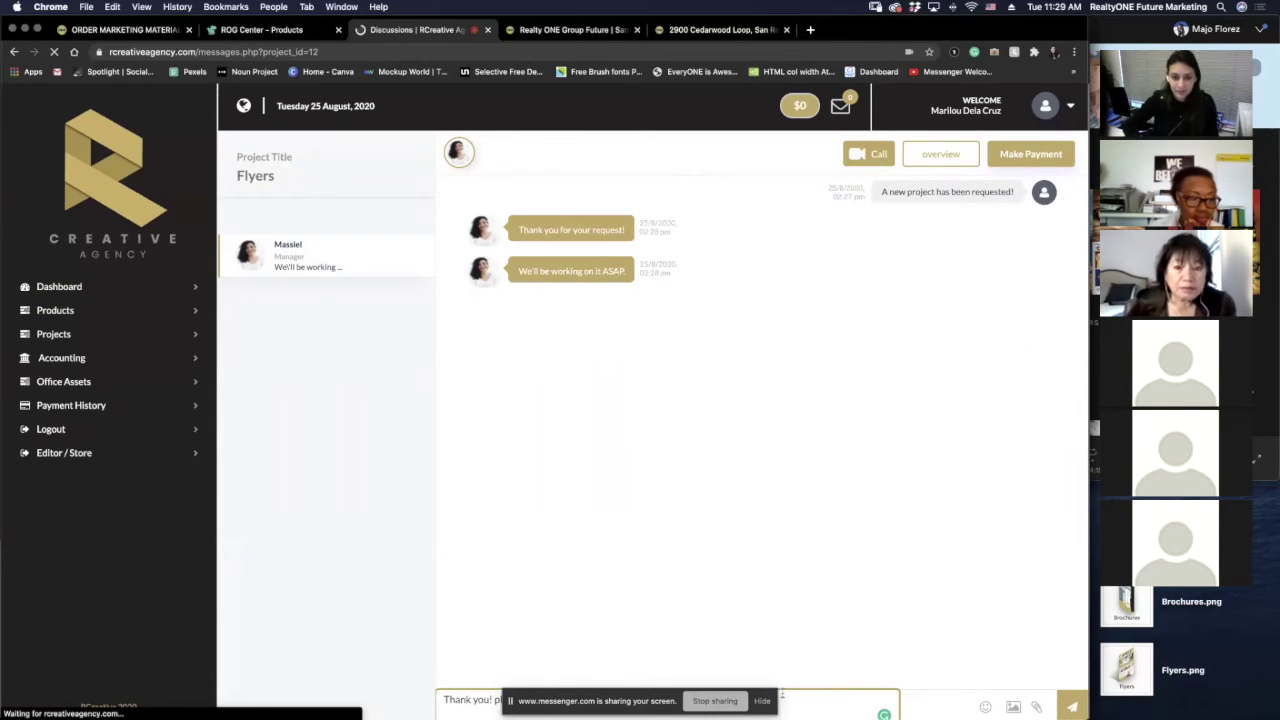
{"action": "key", "text": "Return"}
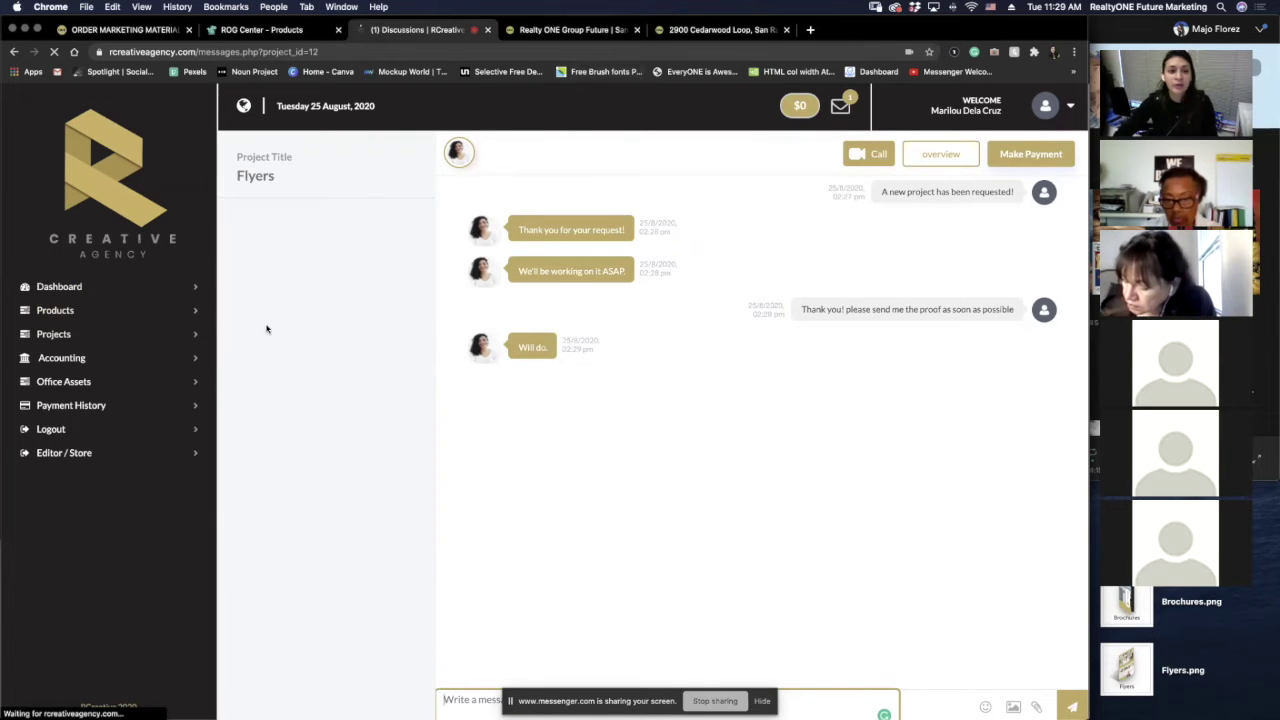
Step: Return to ROG Center Products and open the Postcards custom design order form
{"action": "left_click", "coordinate": [270, 33]}
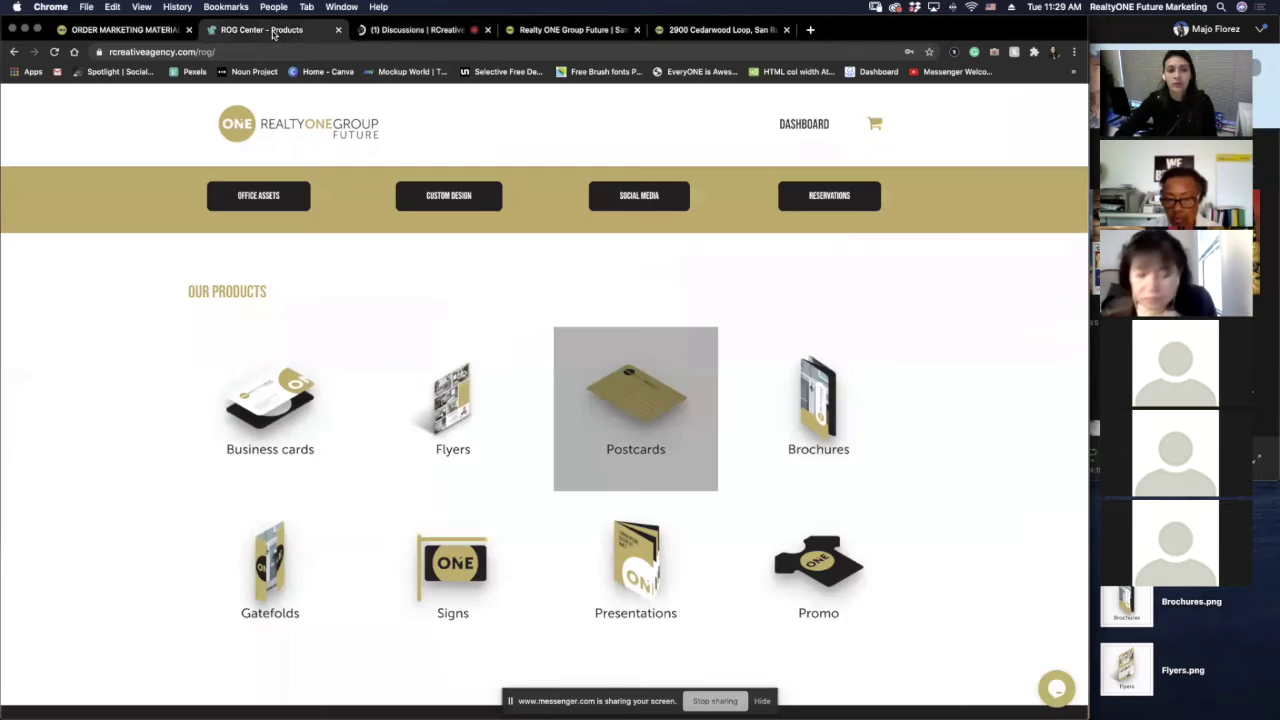
{"action": "left_click", "coordinate": [661, 407]}
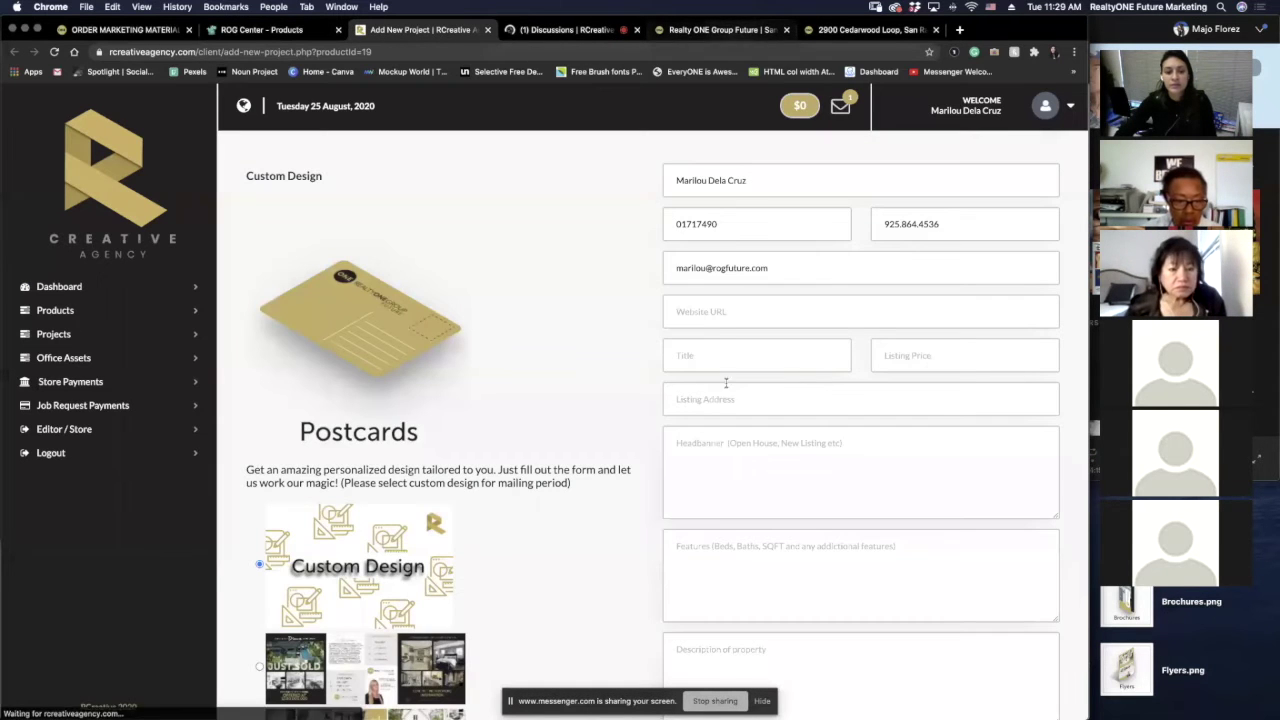
{"action": "scroll", "coordinate": [655, 361], "scroll_direction": "down", "scroll_amount": 8}
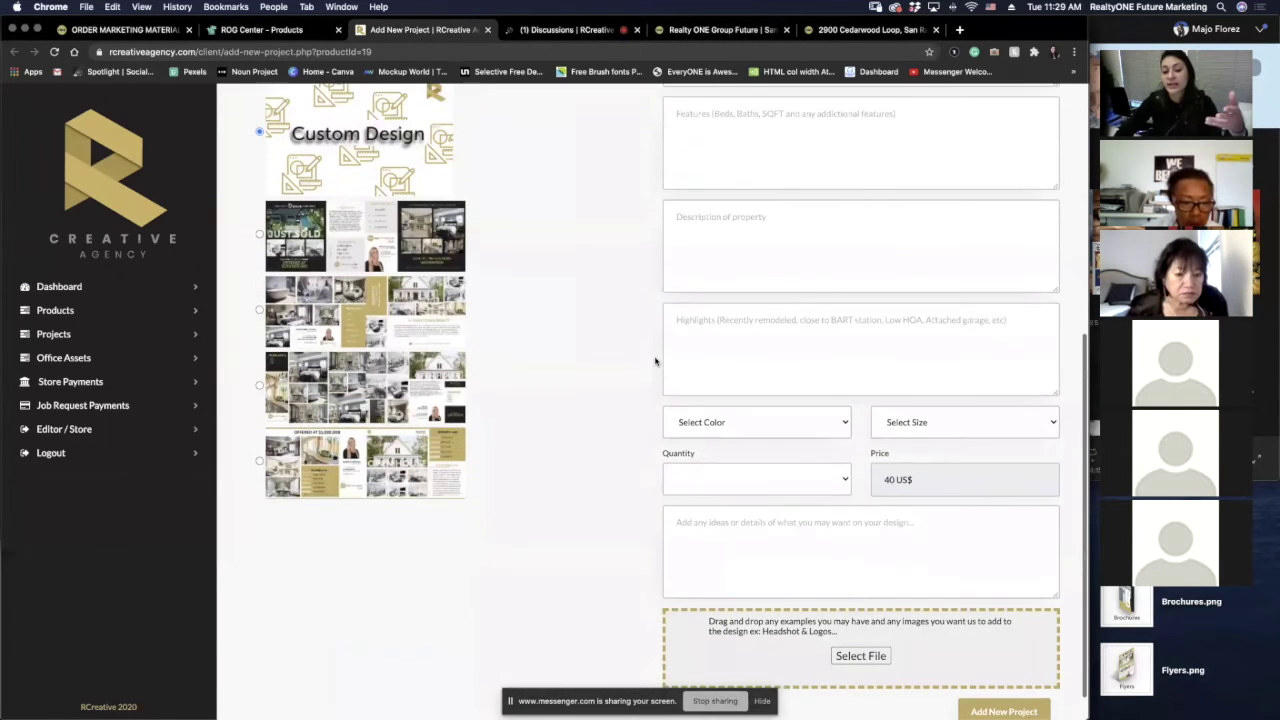
{"action": "scroll", "coordinate": [660, 360], "scroll_direction": "down", "scroll_amount": 1}
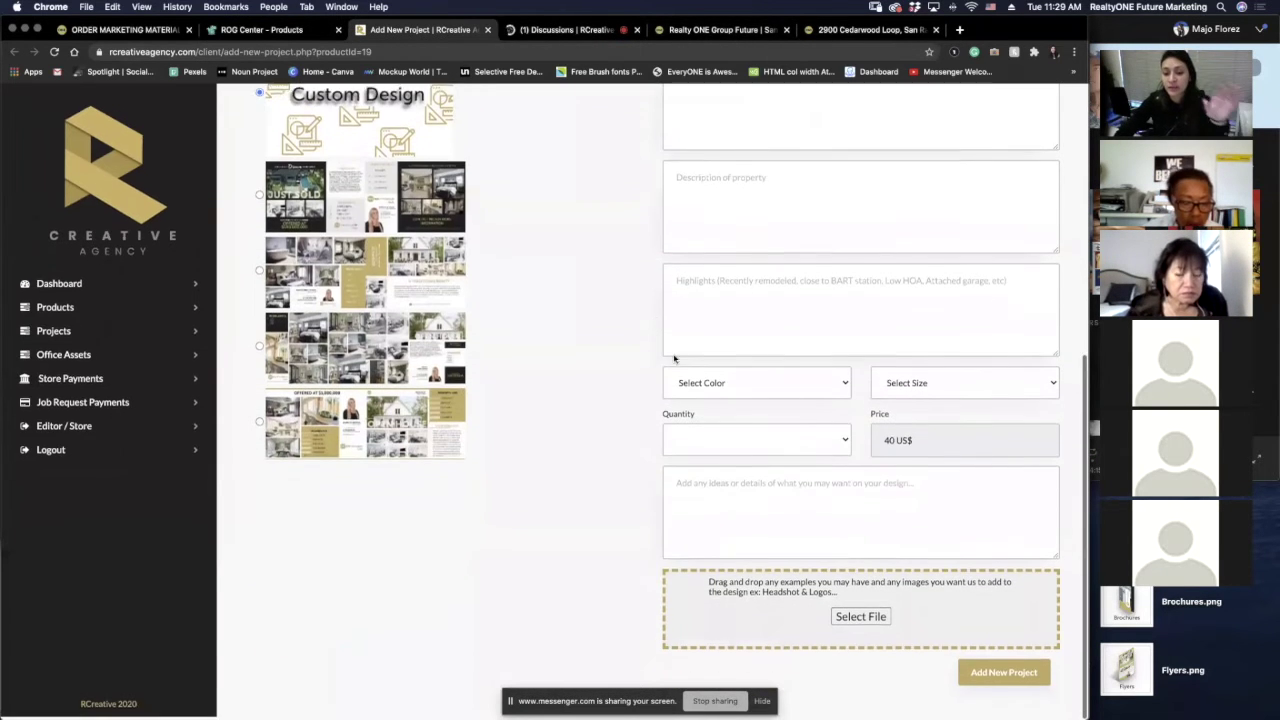
Step: Set the postcards to Black, Small 4x6, quantity 50, priced at 60 US$
{"action": "left_click", "coordinate": [750, 397]}
{"action": "left_click", "coordinate": [734, 400]}
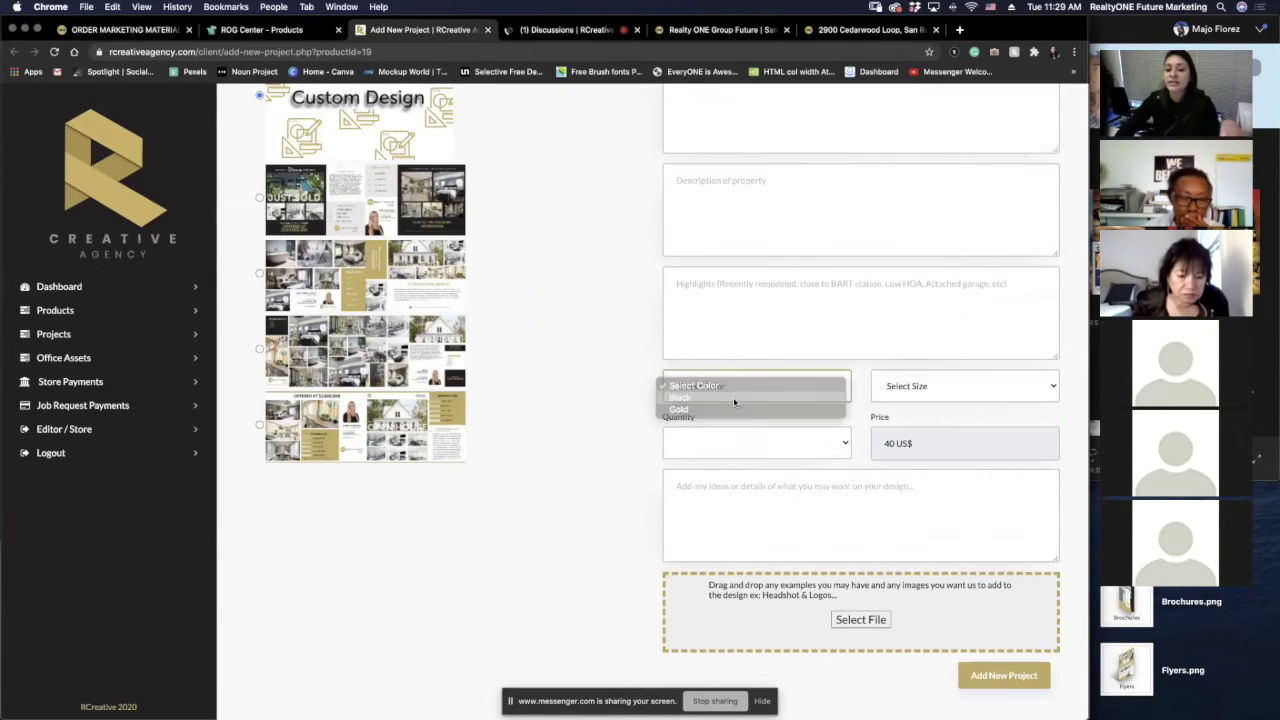
{"action": "left_click", "coordinate": [998, 392]}
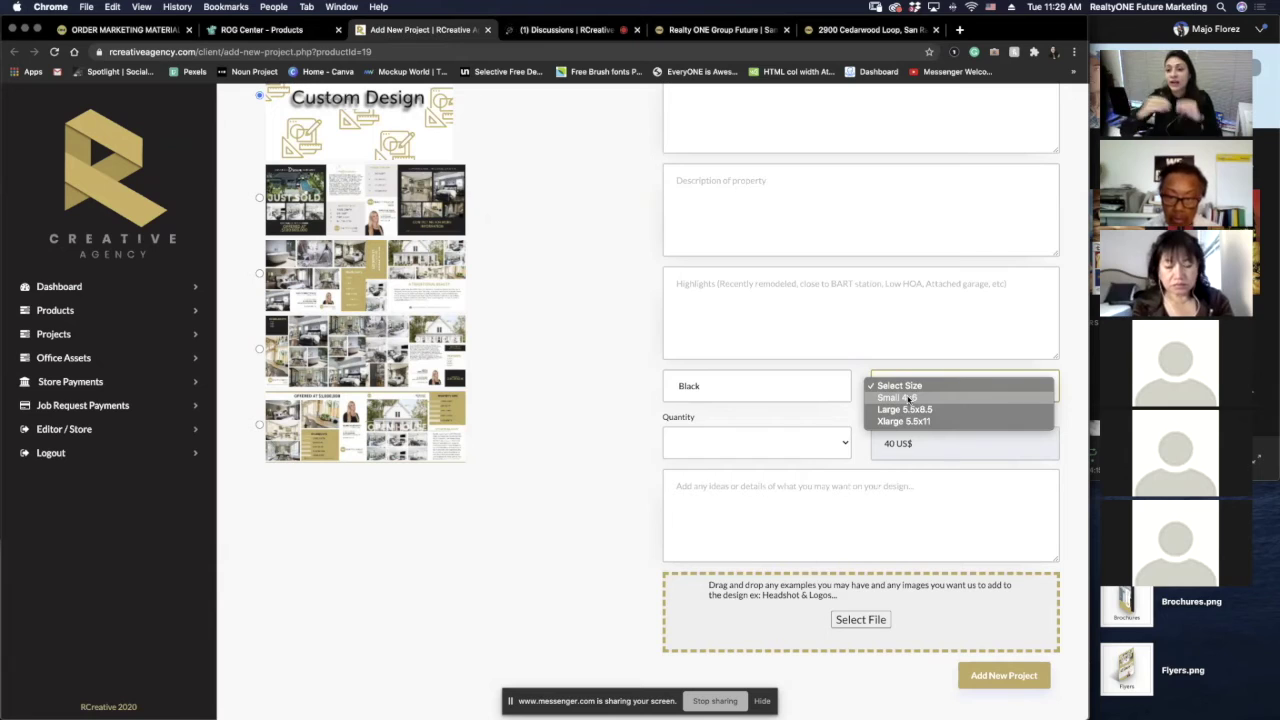
{"action": "left_click", "coordinate": [903, 388]}
{"action": "left_click", "coordinate": [903, 391]}
{"action": "left_click", "coordinate": [906, 398]}
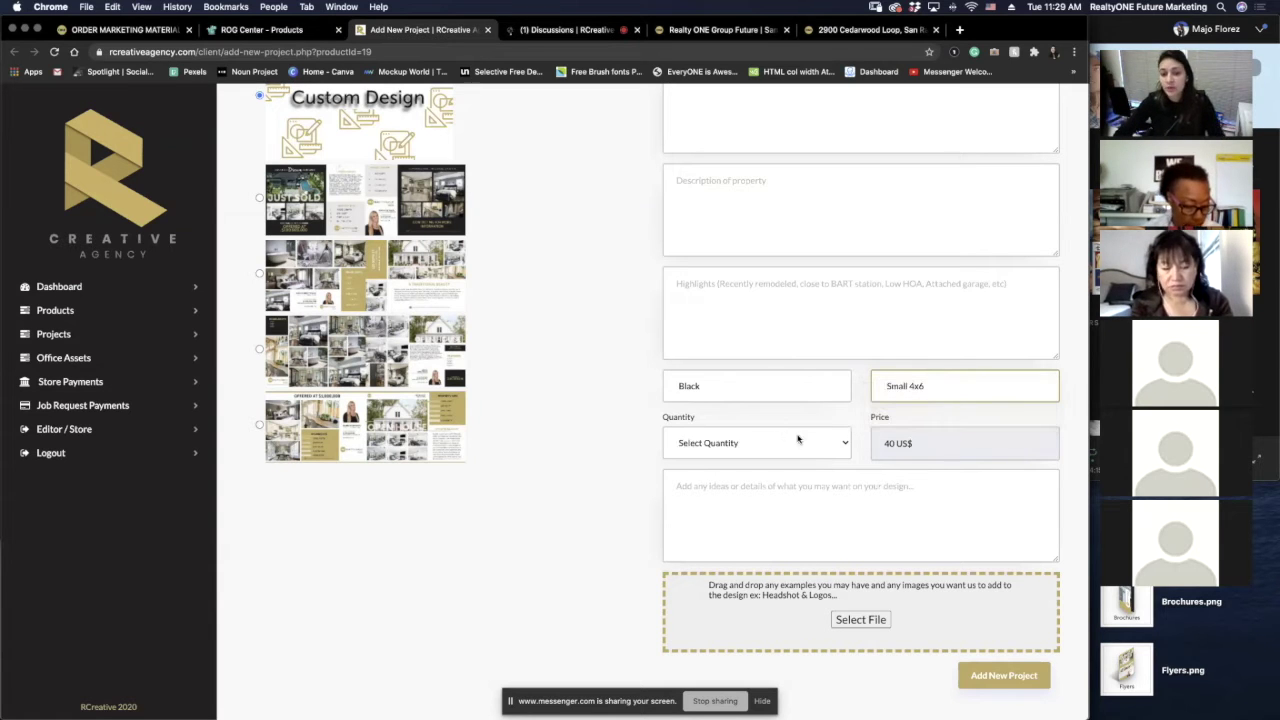
{"action": "left_click", "coordinate": [745, 447]}
{"action": "left_click", "coordinate": [741, 455]}
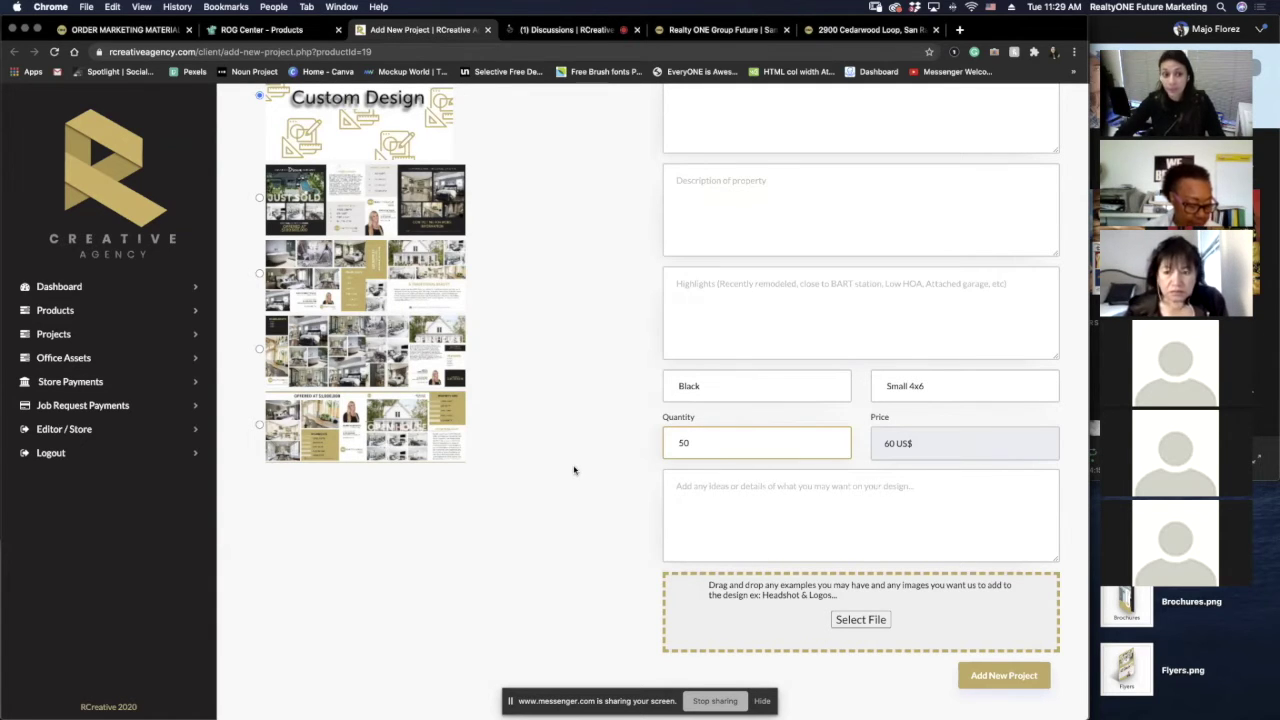
{"action": "scroll", "coordinate": [575, 471], "scroll_direction": "up", "scroll_amount": 2}
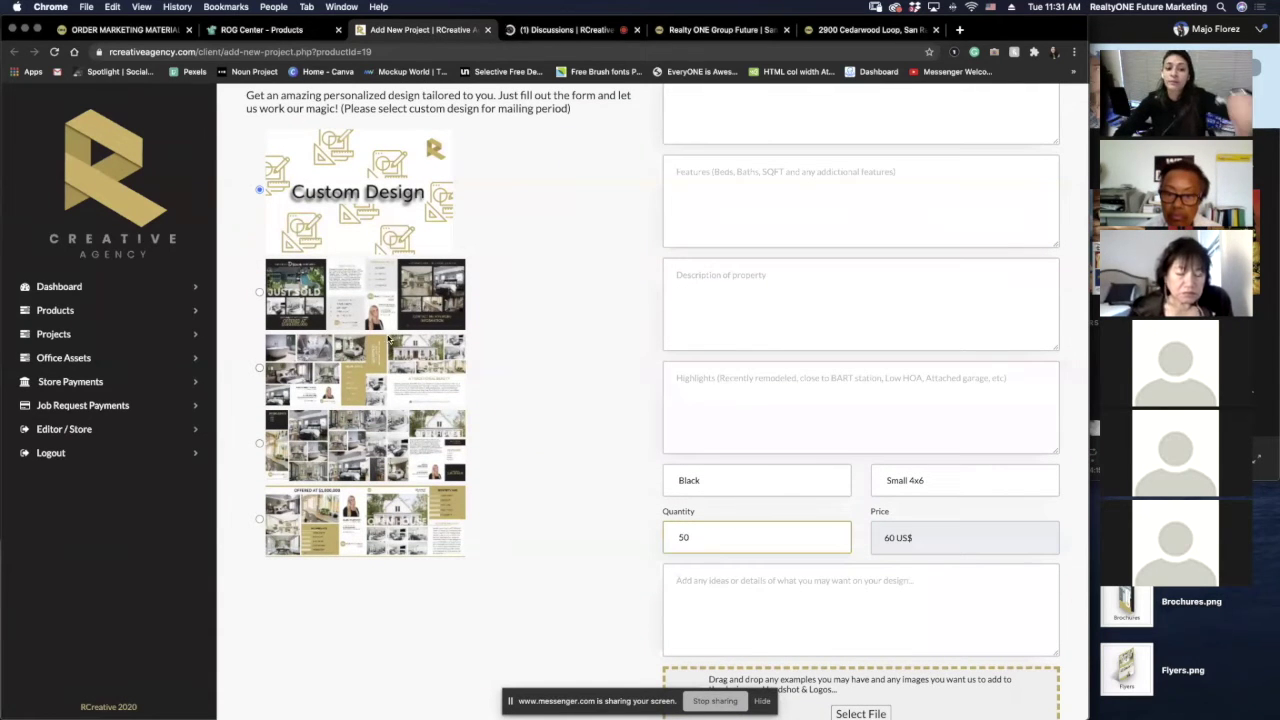
{"action": "scroll", "coordinate": [387, 368], "scroll_direction": "down", "scroll_amount": 1}
{"action": "left_click", "coordinate": [340, 490]}
{"action": "scroll", "coordinate": [323, 437], "scroll_direction": "down", "scroll_amount": 2}
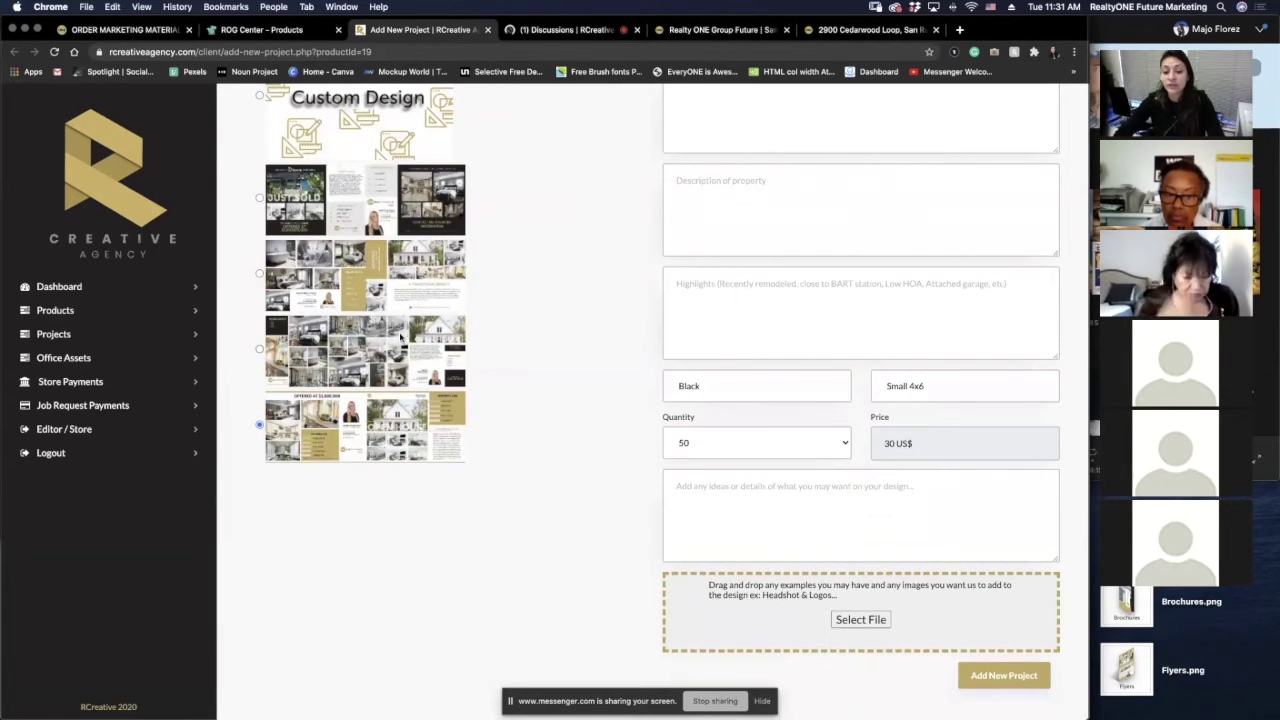
{"action": "left_click", "coordinate": [313, 349]}
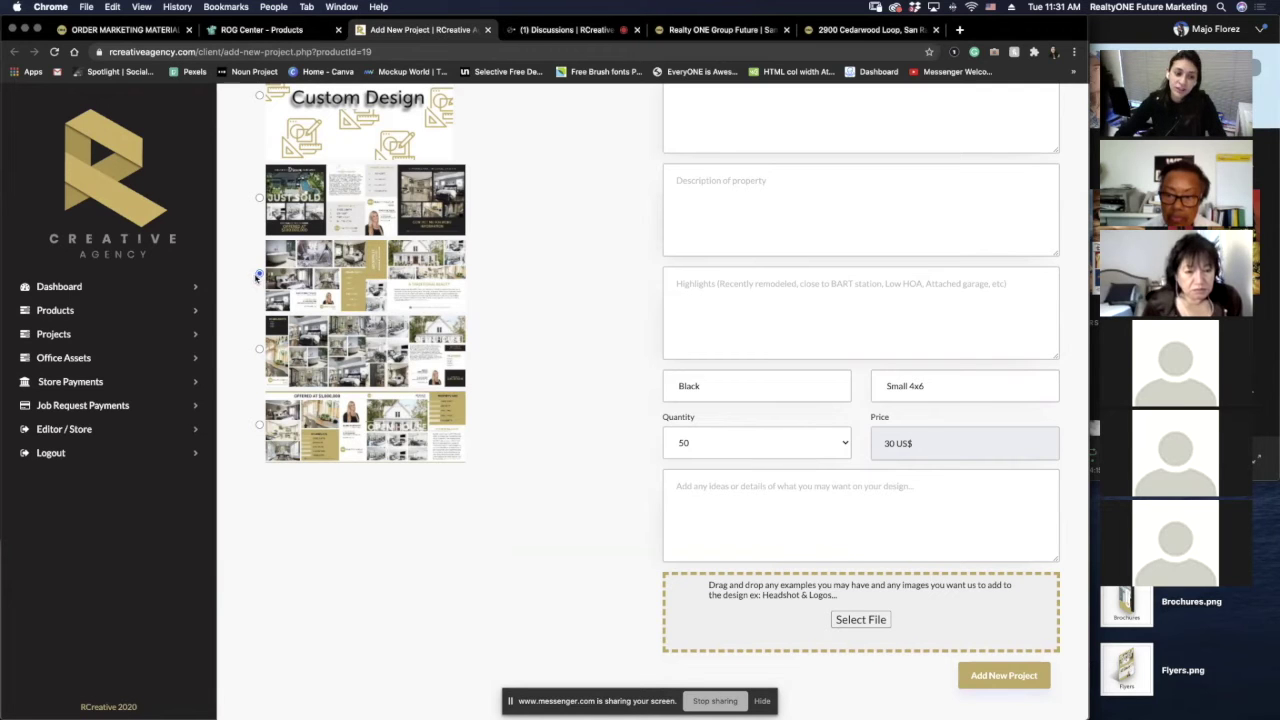
{"action": "left_click", "coordinate": [378, 202]}
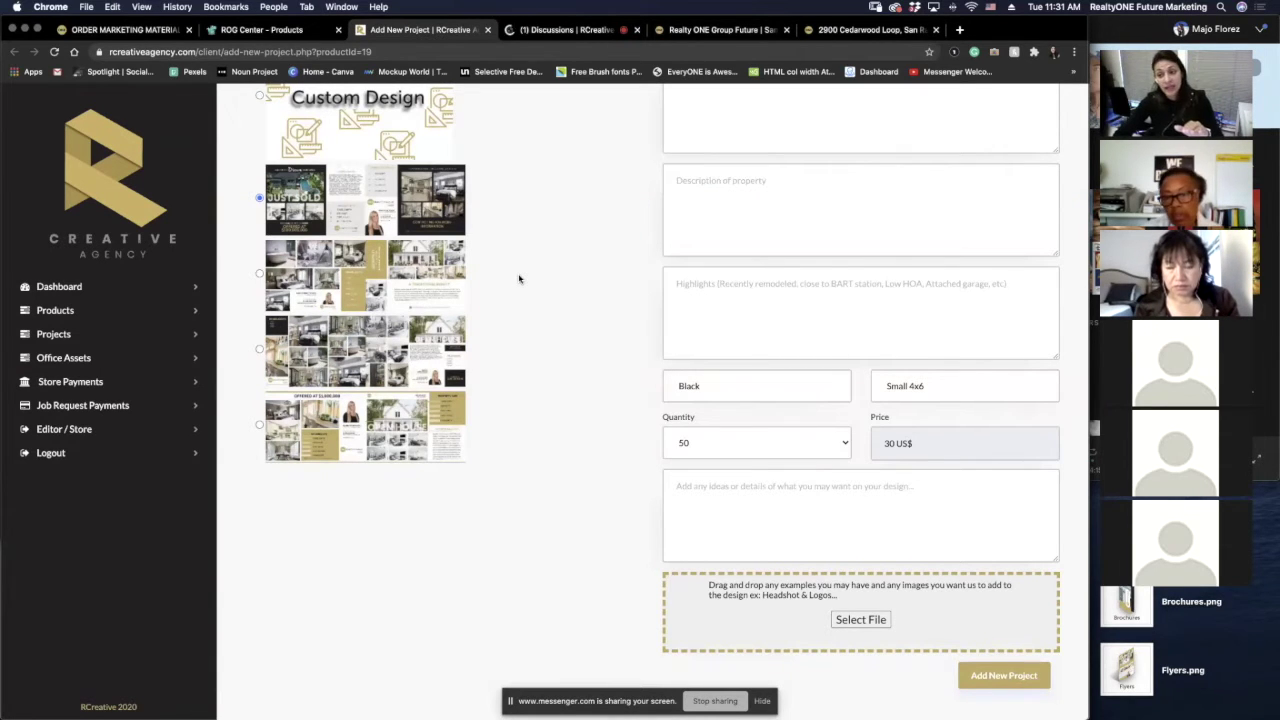
{"action": "scroll", "coordinate": [519, 279], "scroll_direction": "up", "scroll_amount": 1}
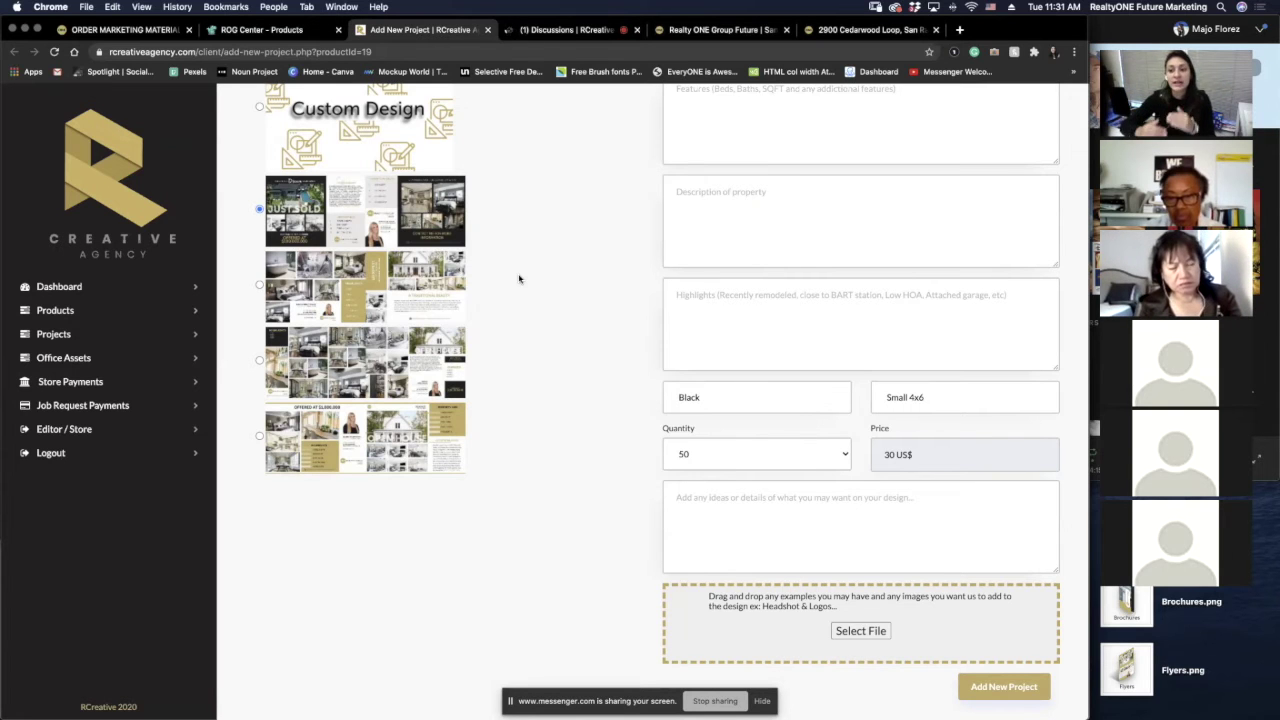
{"action": "scroll", "coordinate": [519, 279], "scroll_direction": "up", "scroll_amount": 3}
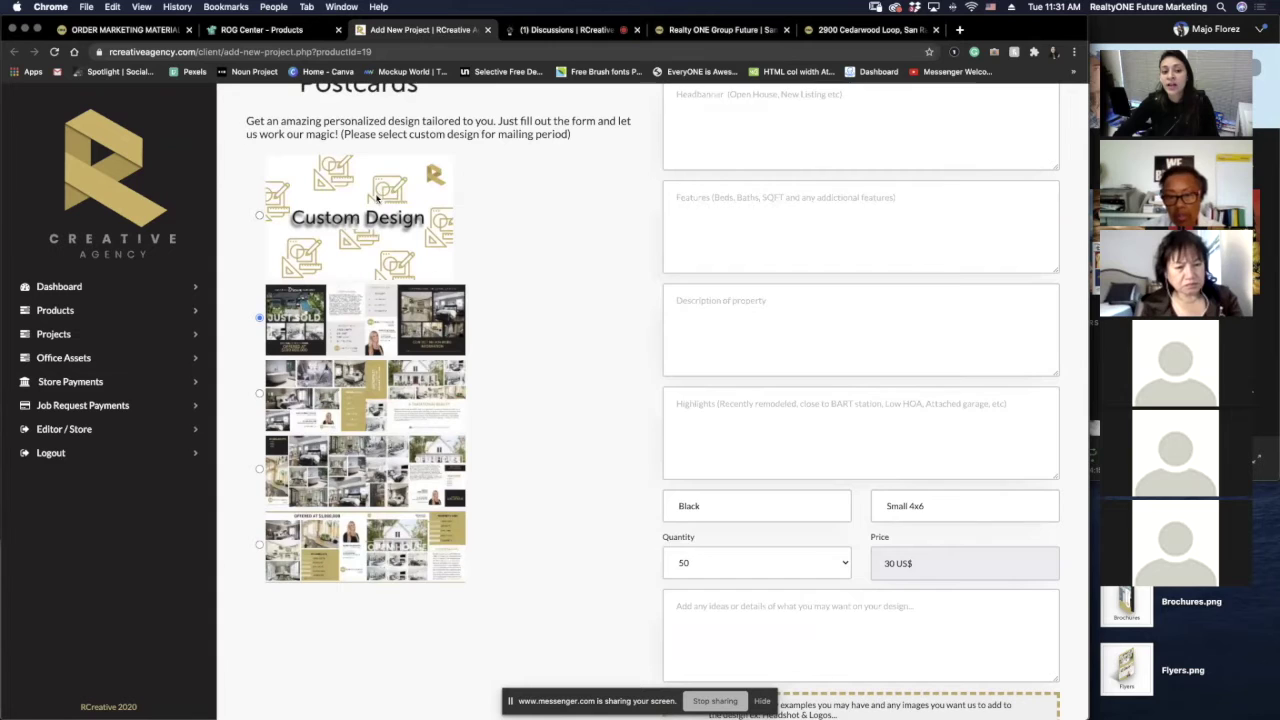
{"action": "left_click", "coordinate": [378, 200]}
{"action": "scroll", "coordinate": [378, 200], "scroll_direction": "down", "scroll_amount": 3}
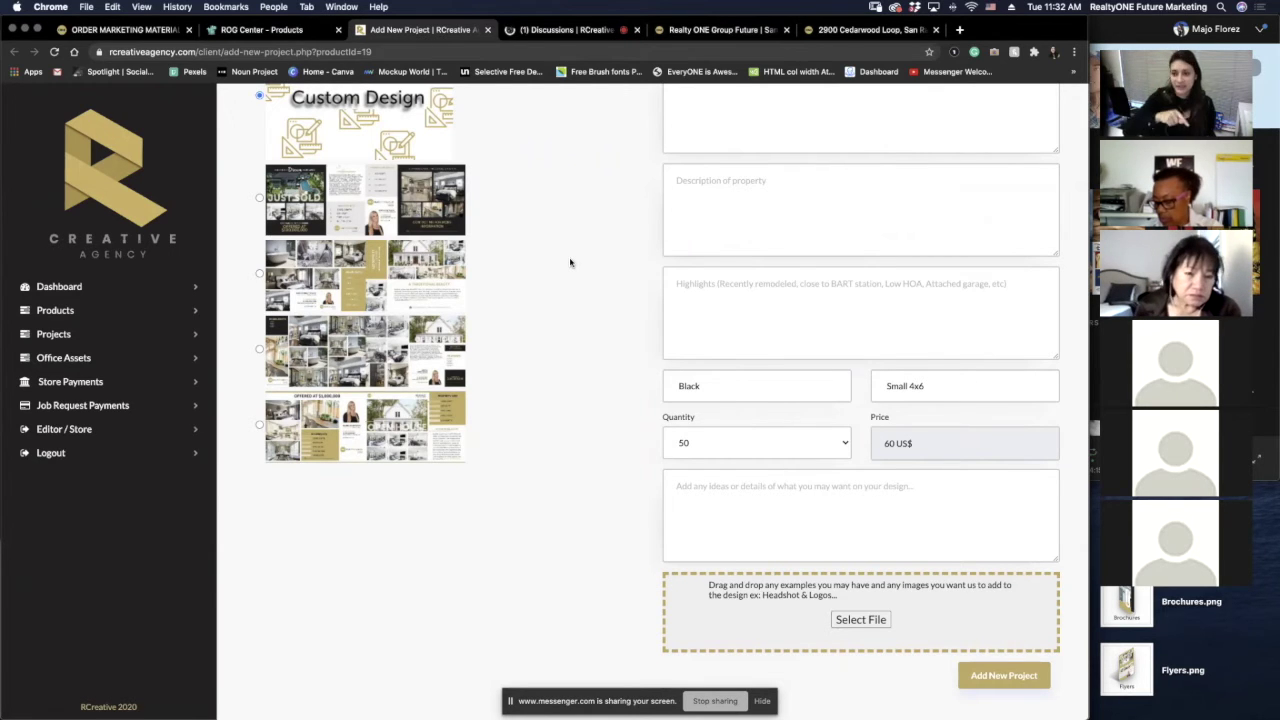
Step: Highlight the 'Please select custom design for mailing period' note on the Postcards form, then clear it
{"action": "scroll", "coordinate": [537, 223], "scroll_direction": "up", "scroll_amount": 5}
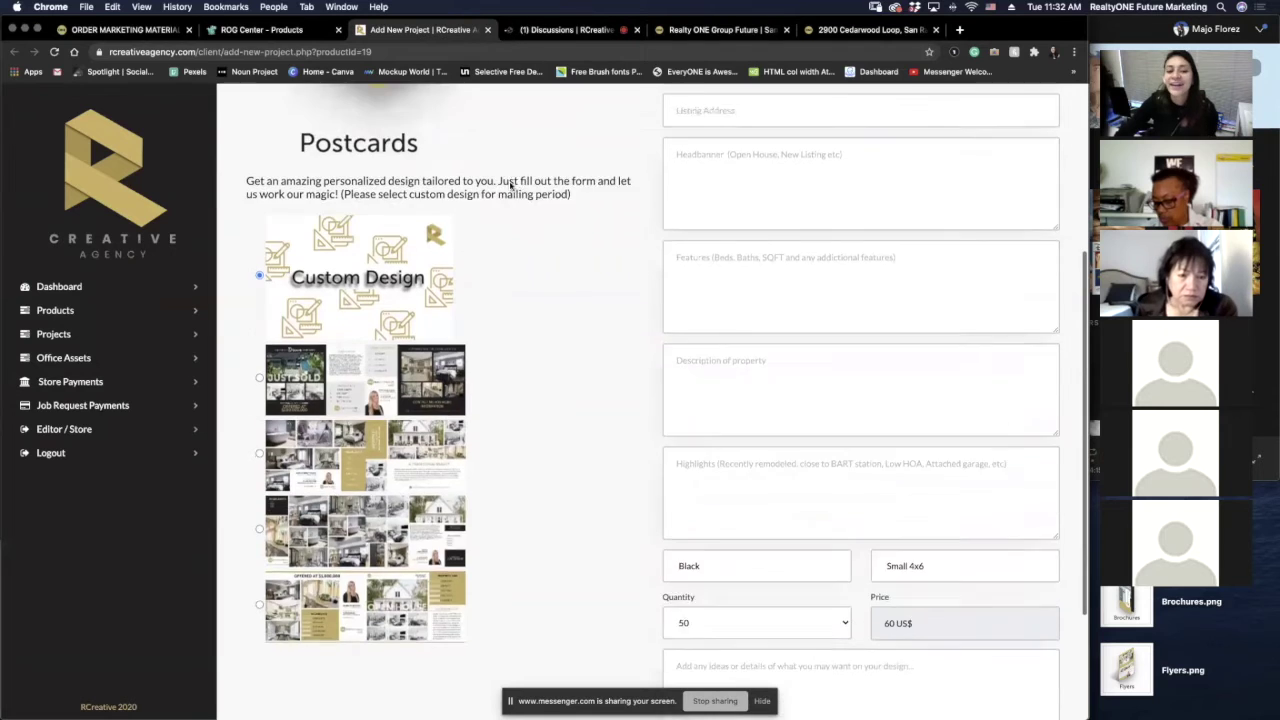
{"action": "scroll", "coordinate": [481, 226], "scroll_direction": "up", "scroll_amount": 4}
{"action": "scroll", "coordinate": [481, 226], "scroll_direction": "down", "scroll_amount": 3}
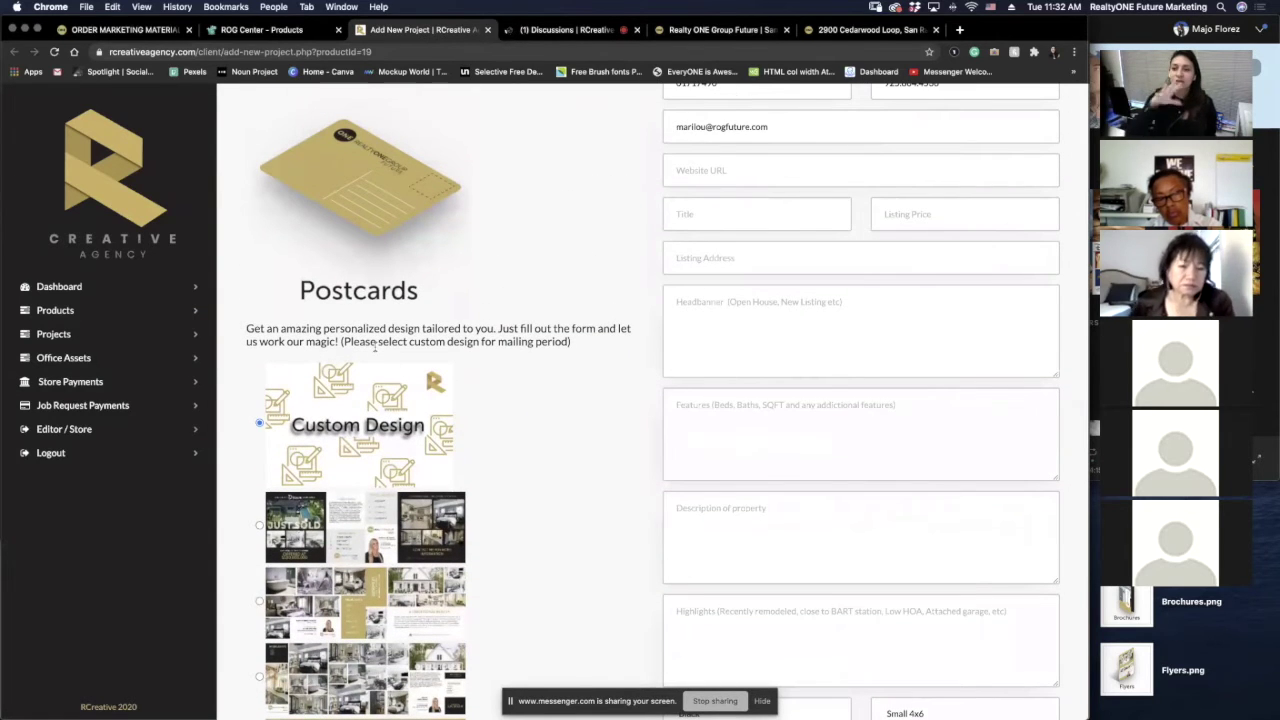
{"action": "left_click_drag", "start_coordinate": [345, 342], "coordinate": [513, 343]}
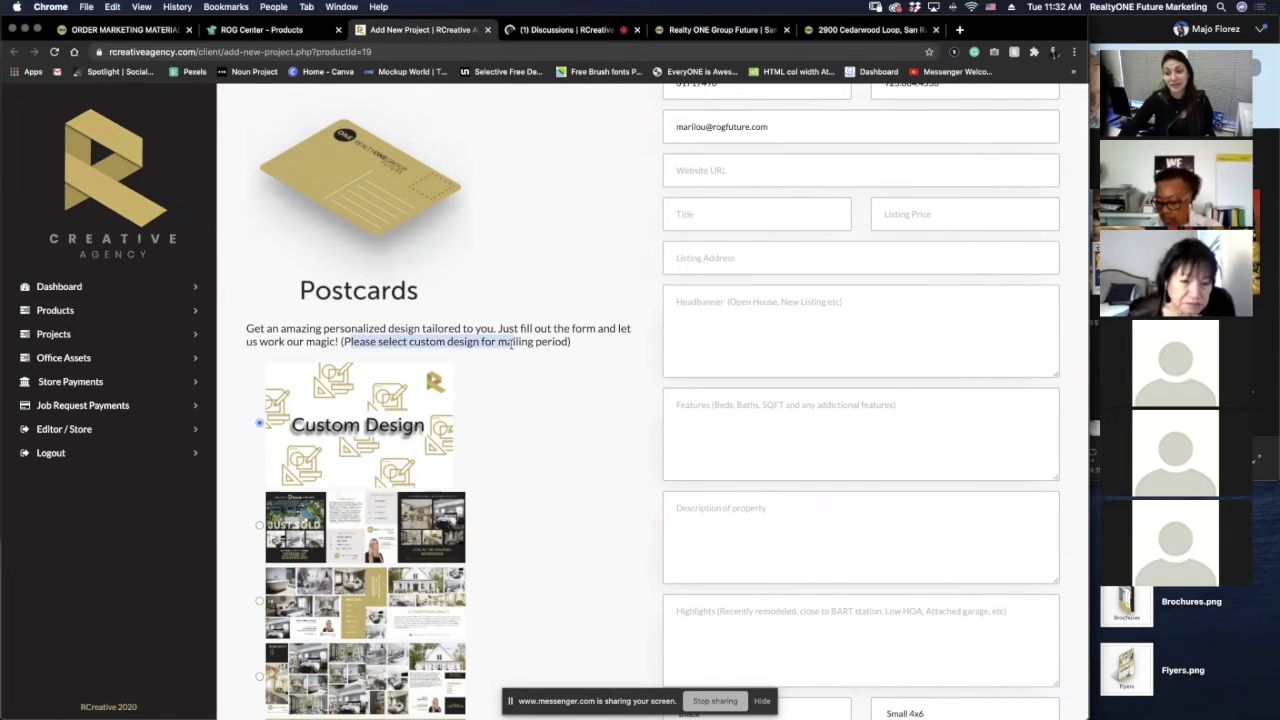
{"action": "left_click", "coordinate": [585, 350]}
{"action": "scroll", "coordinate": [586, 344], "scroll_direction": "down", "scroll_amount": 5}
{"action": "scroll", "coordinate": [586, 344], "scroll_direction": "up", "scroll_amount": 2}
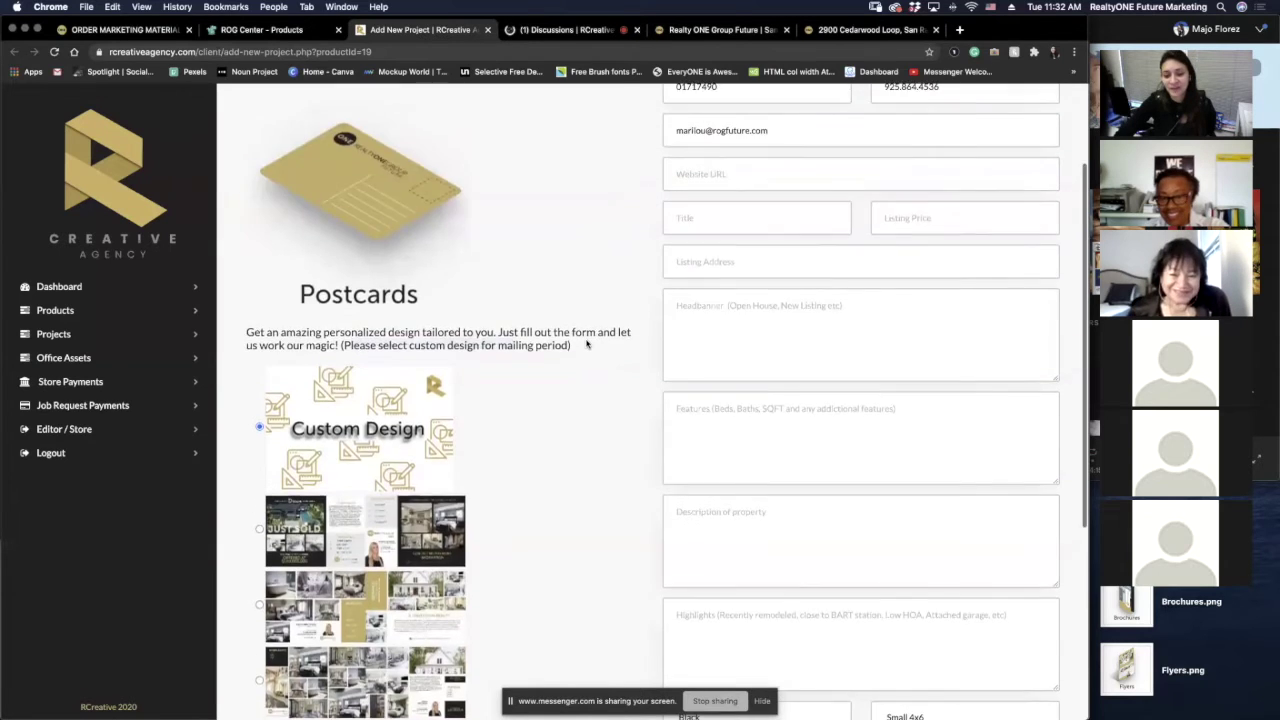
{"action": "scroll", "coordinate": [586, 344], "scroll_direction": "down", "scroll_amount": 5}
{"action": "scroll", "coordinate": [586, 344], "scroll_direction": "up", "scroll_amount": 2}
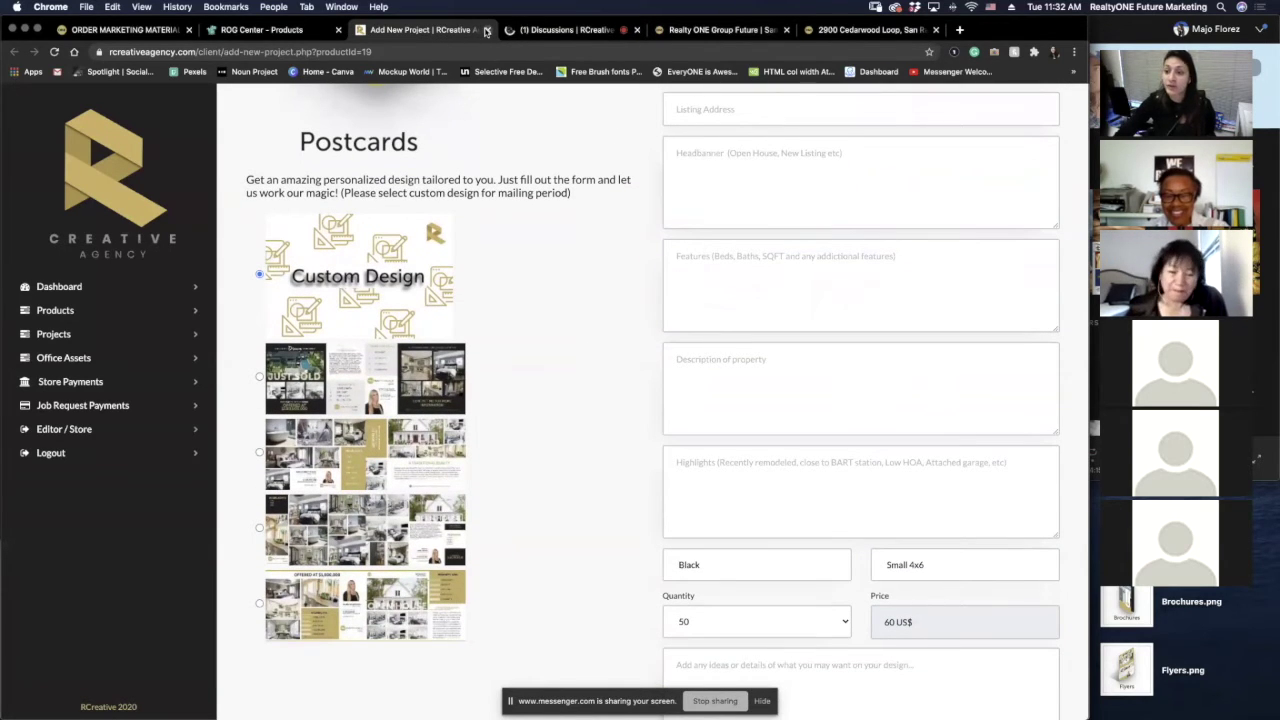
Step: Close the Postcards form and open the Brochures custom design order, priced at 40 US$
{"action": "left_click", "coordinate": [486, 30]}
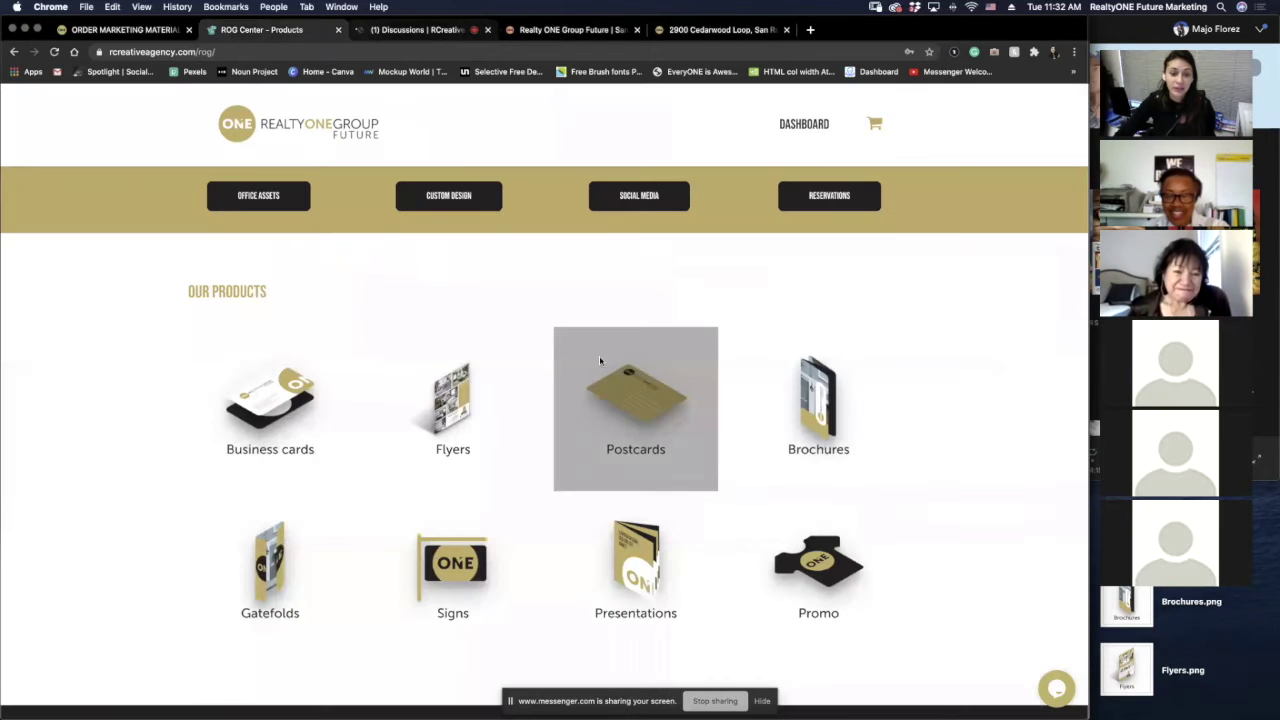
{"action": "left_click", "coordinate": [800, 380]}
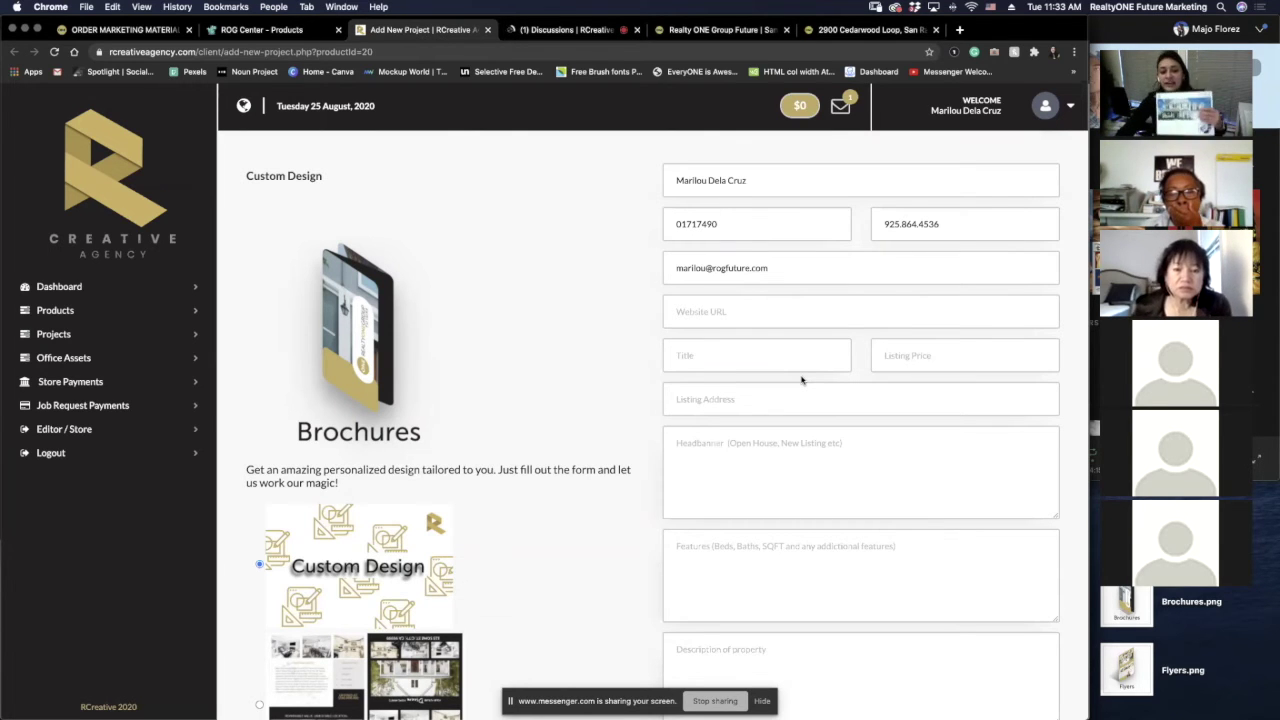
{"action": "scroll", "coordinate": [801, 379], "scroll_direction": "down", "scroll_amount": 1}
{"action": "scroll", "coordinate": [801, 379], "scroll_direction": "down", "scroll_amount": 5}
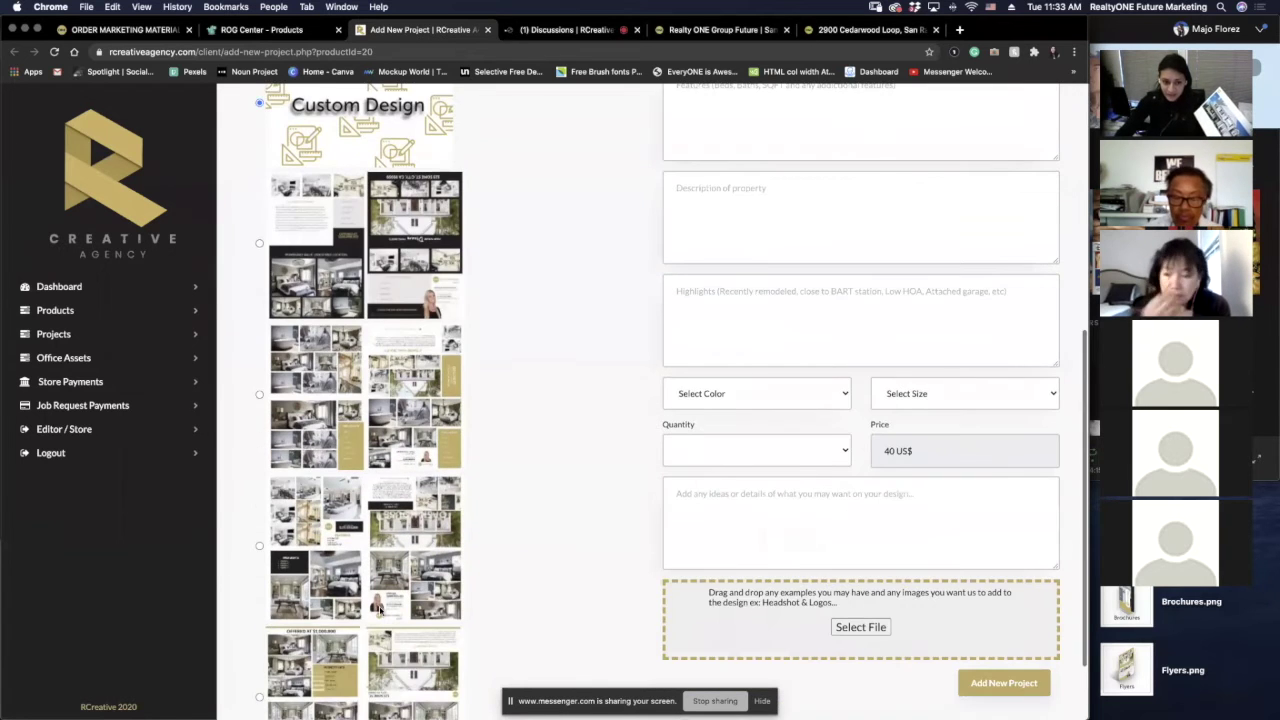
{"action": "scroll", "coordinate": [382, 611], "scroll_direction": "down", "scroll_amount": 1}
{"action": "scroll", "coordinate": [356, 585], "scroll_direction": "down", "scroll_amount": 1}
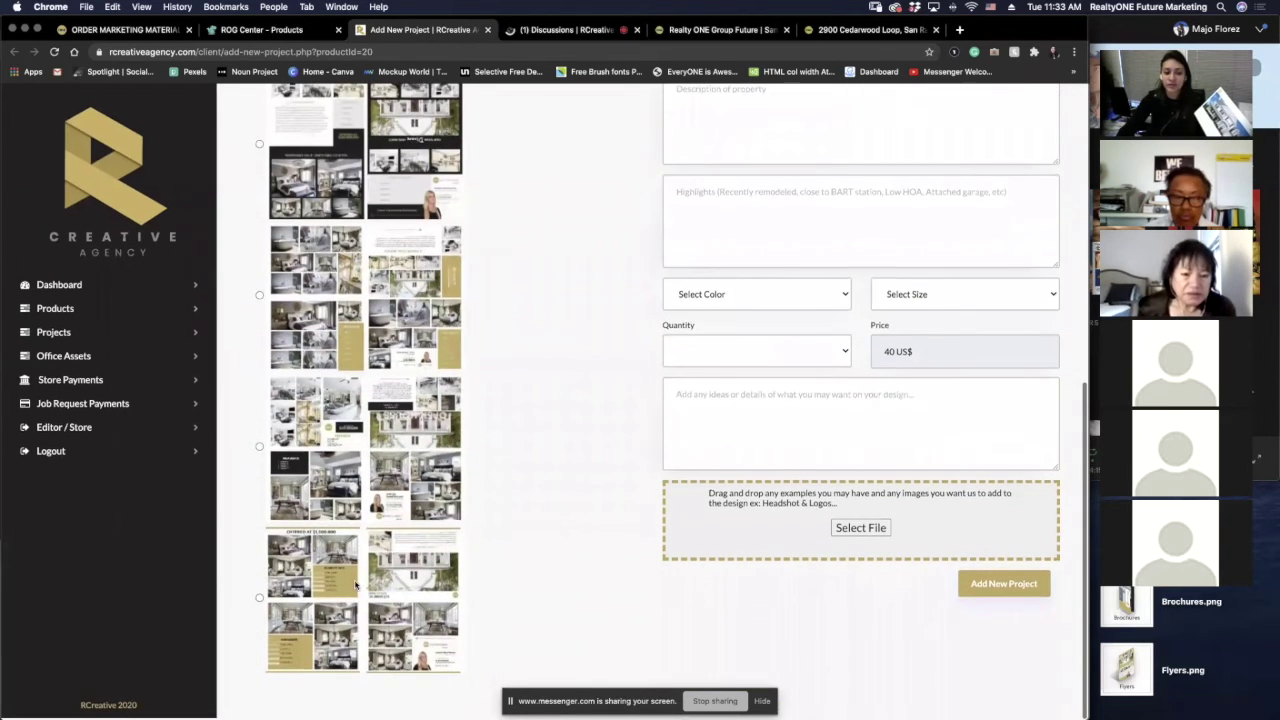
{"action": "scroll", "coordinate": [449, 312], "scroll_direction": "up", "scroll_amount": 5}
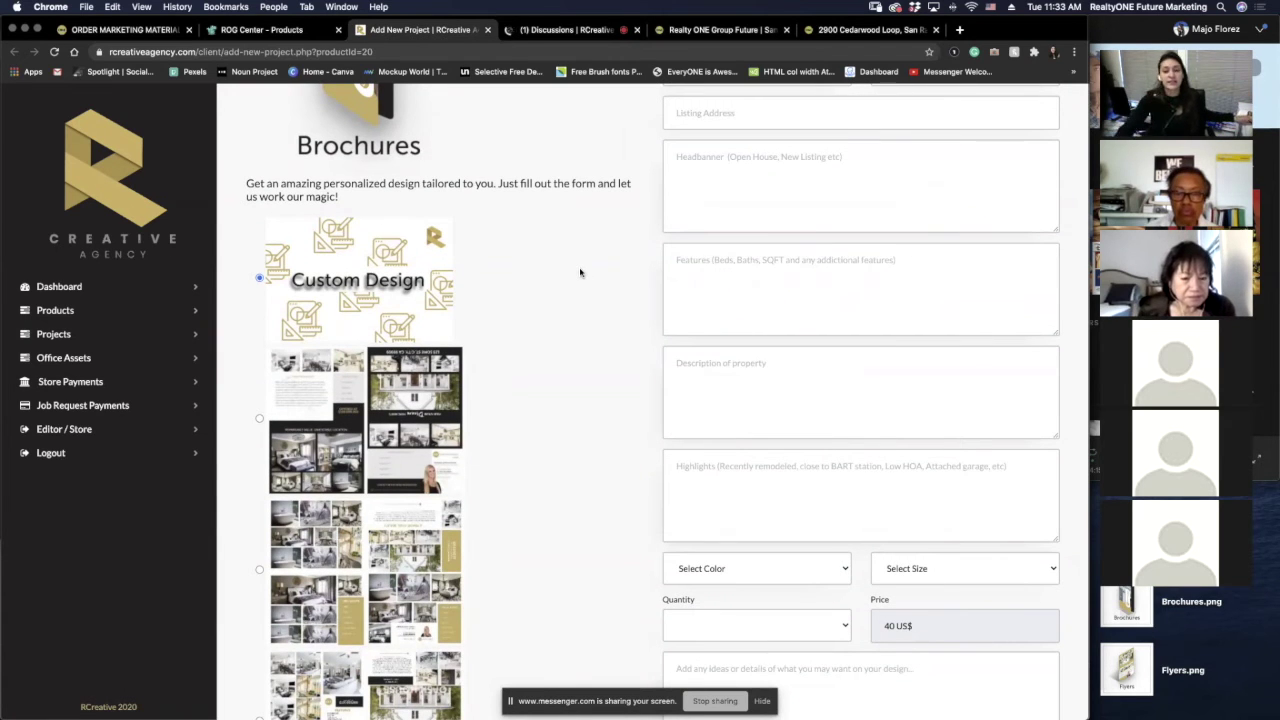
{"action": "scroll", "coordinate": [846, 206], "scroll_direction": "up", "scroll_amount": 5}
{"action": "scroll", "coordinate": [838, 224], "scroll_direction": "down", "scroll_amount": 1}
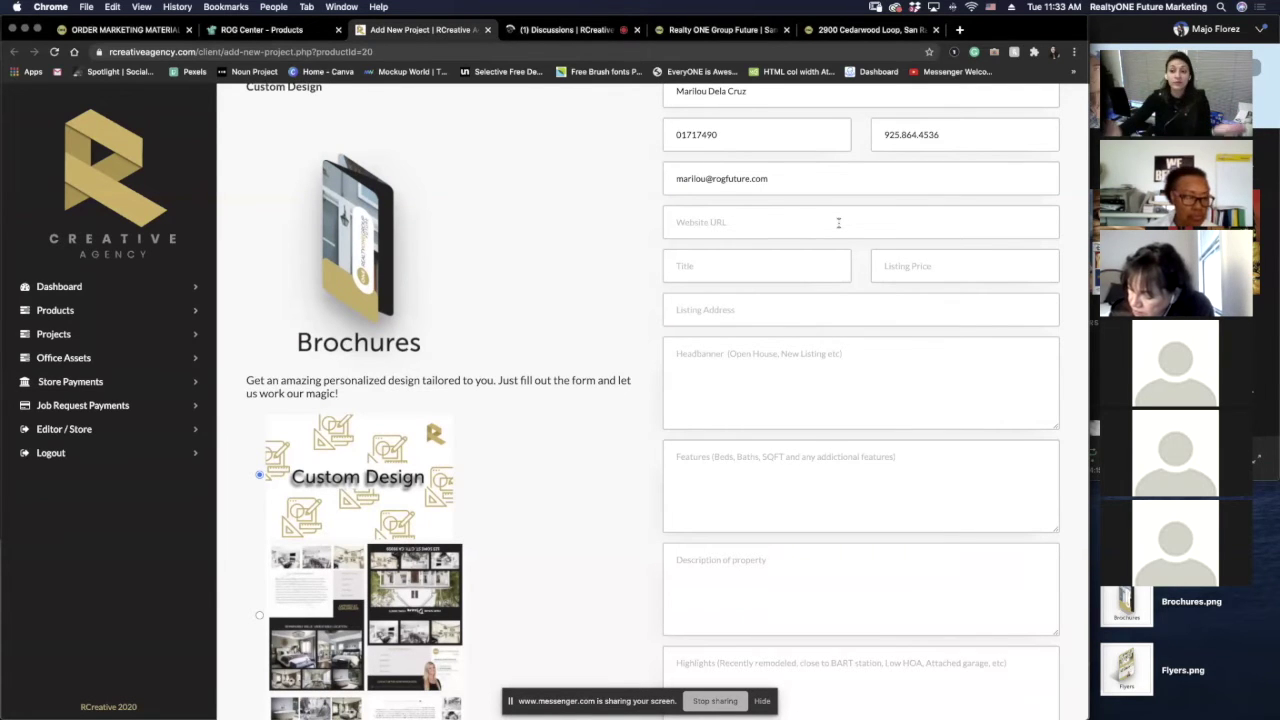
{"action": "scroll", "coordinate": [838, 222], "scroll_direction": "down", "scroll_amount": 5}
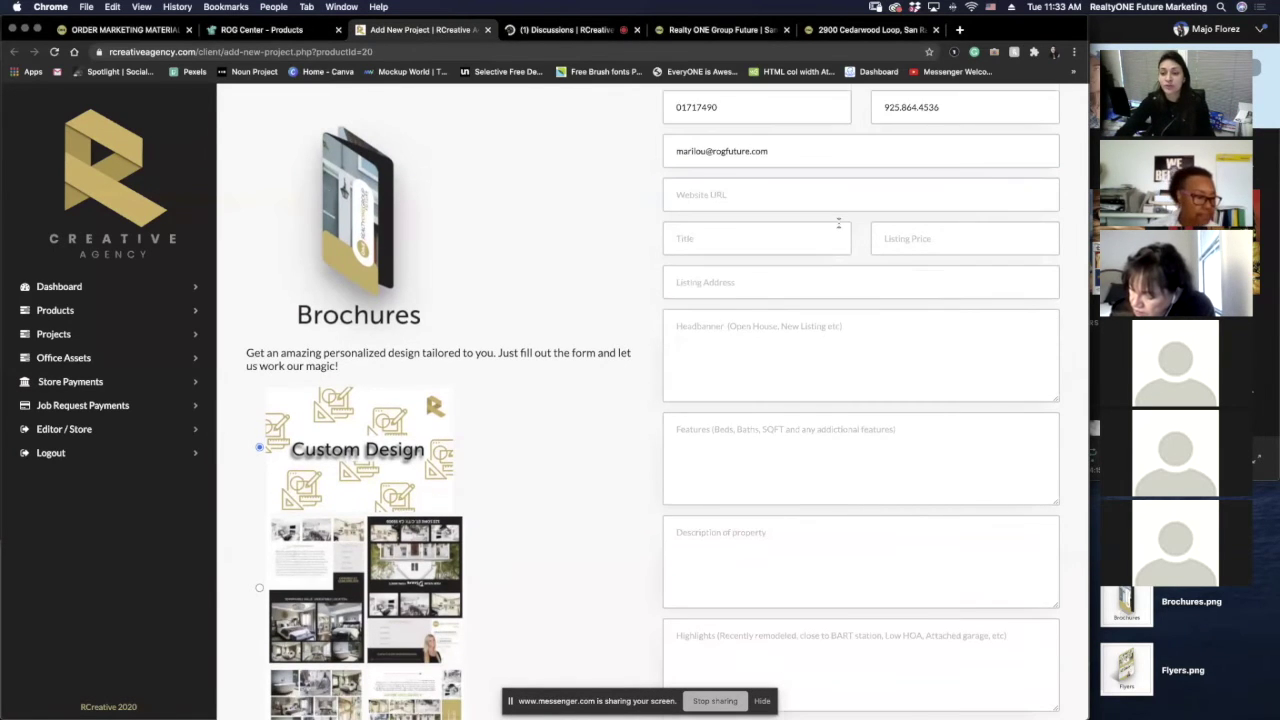
{"action": "scroll", "coordinate": [838, 222], "scroll_direction": "down", "scroll_amount": 1}
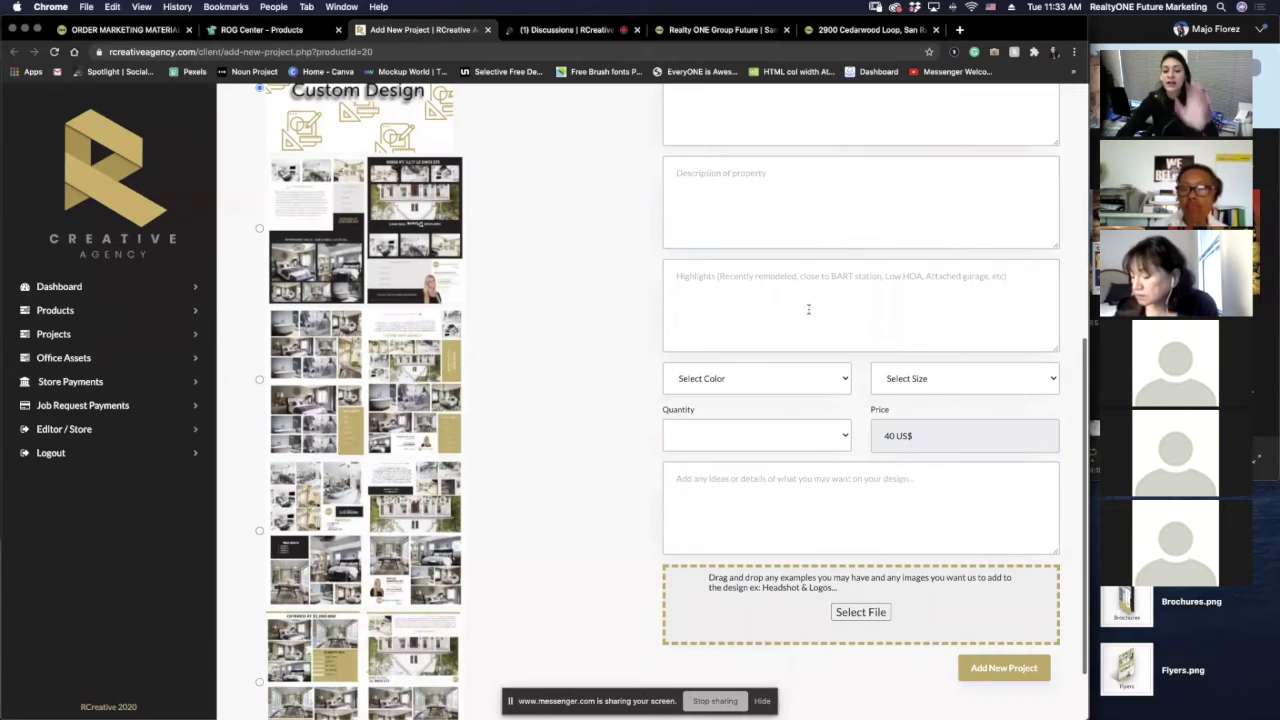
Step: Set the brochure colour to Gold and pick the first ready-made brochure template
{"action": "left_click", "coordinate": [790, 386]}
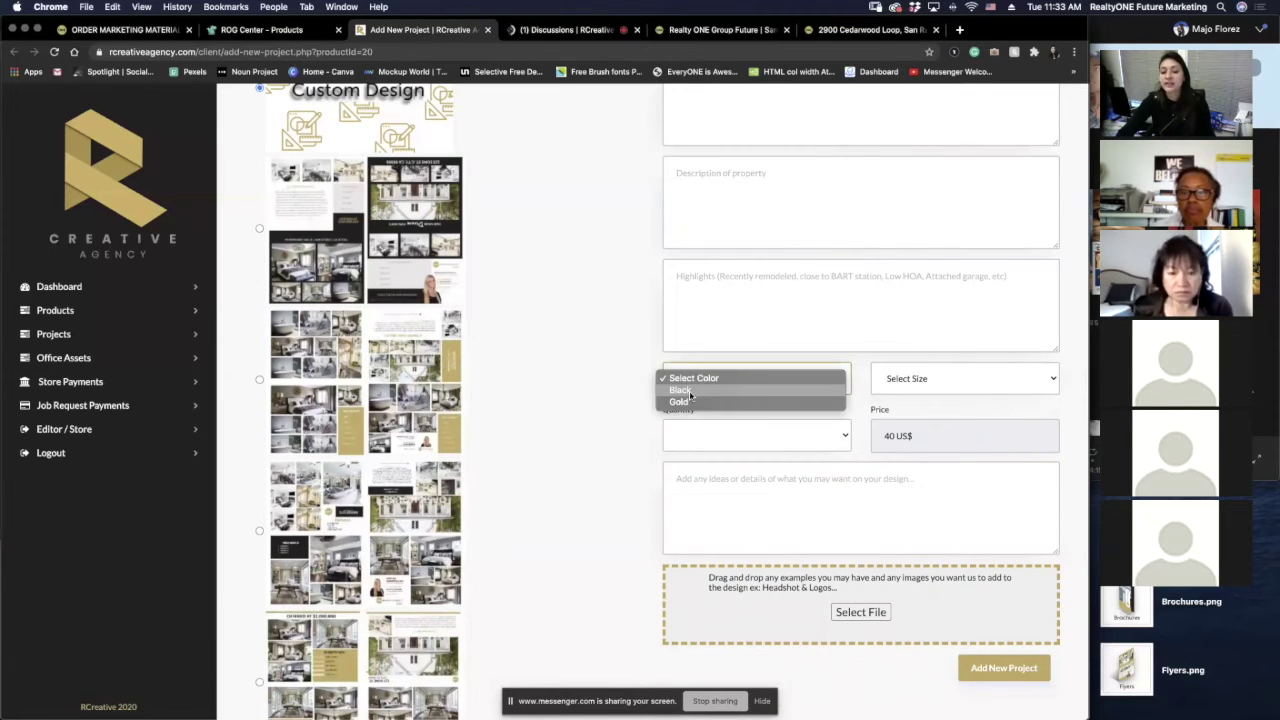
{"action": "left_click", "coordinate": [735, 391]}
{"action": "left_click", "coordinate": [733, 380]}
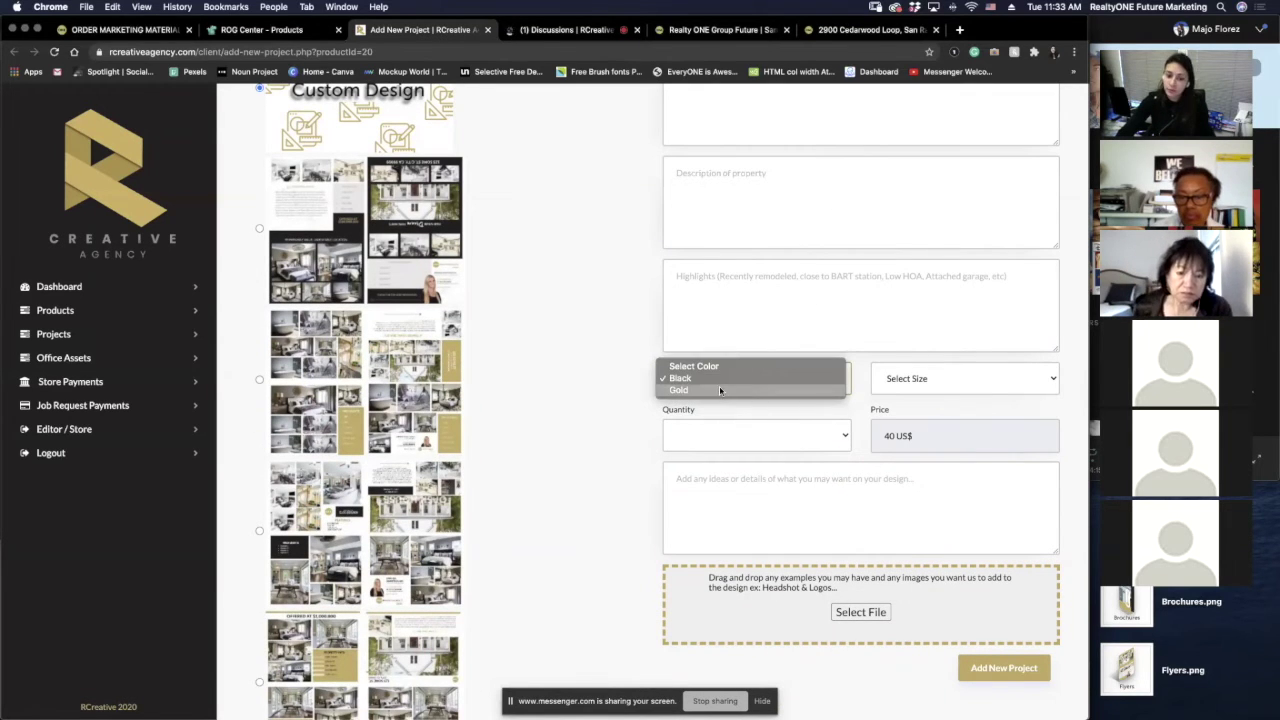
{"action": "left_click", "coordinate": [721, 393]}
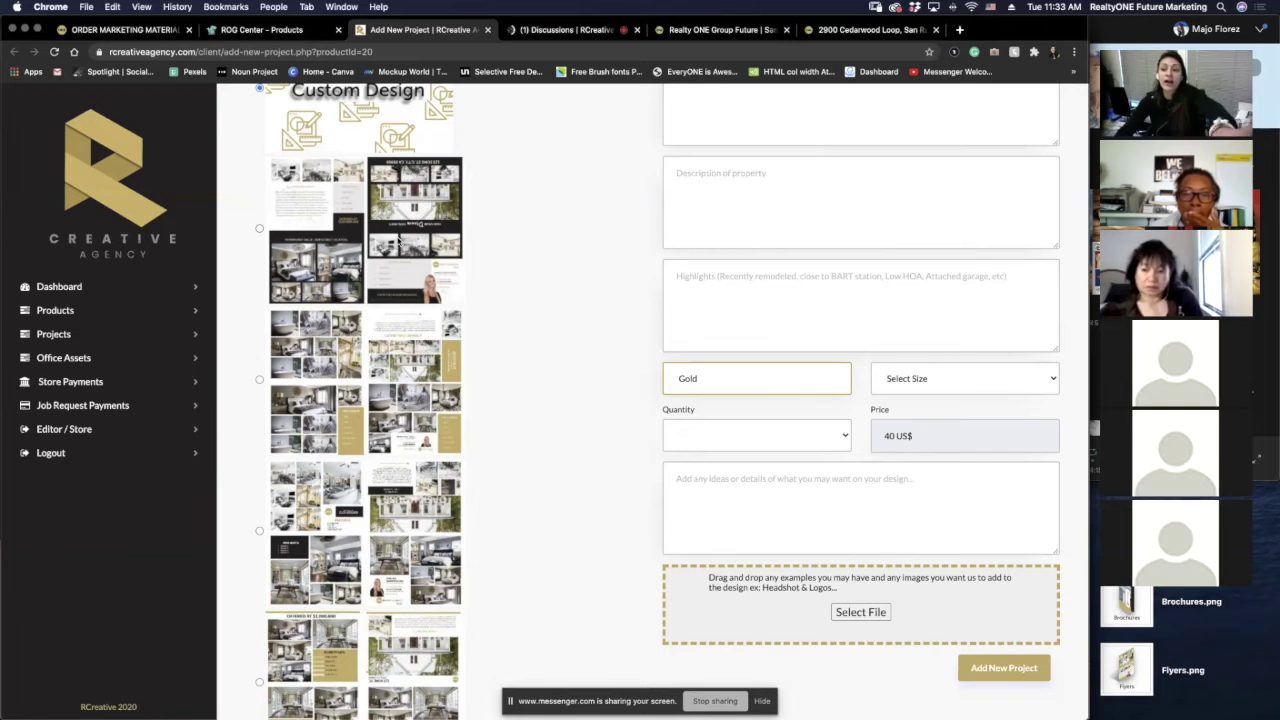
{"action": "left_click", "coordinate": [318, 240]}
{"action": "scroll", "coordinate": [315, 200], "scroll_direction": "down", "scroll_amount": 2}
{"action": "scroll", "coordinate": [540, 250], "scroll_direction": "up", "scroll_amount": 1}
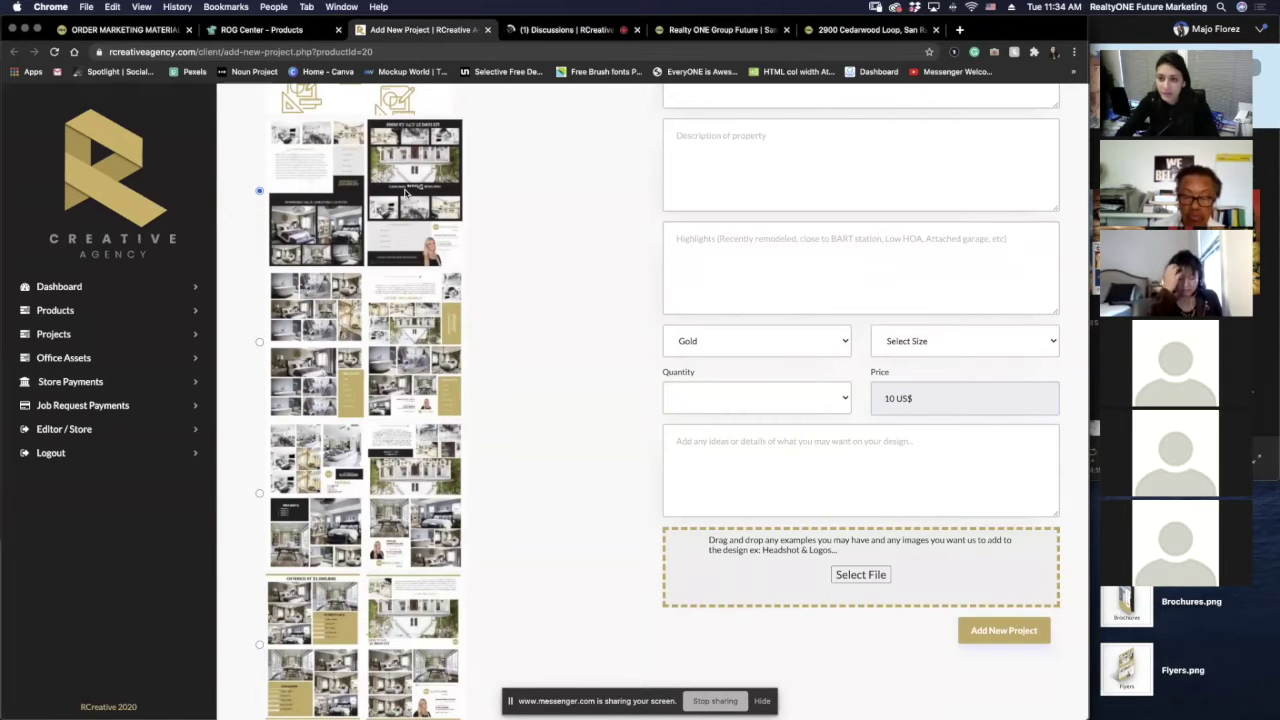
Step: Set the size to Brochure and quantity to 100 for 210 US$, then begin the design-ideas note
{"action": "left_click", "coordinate": [942, 340]}
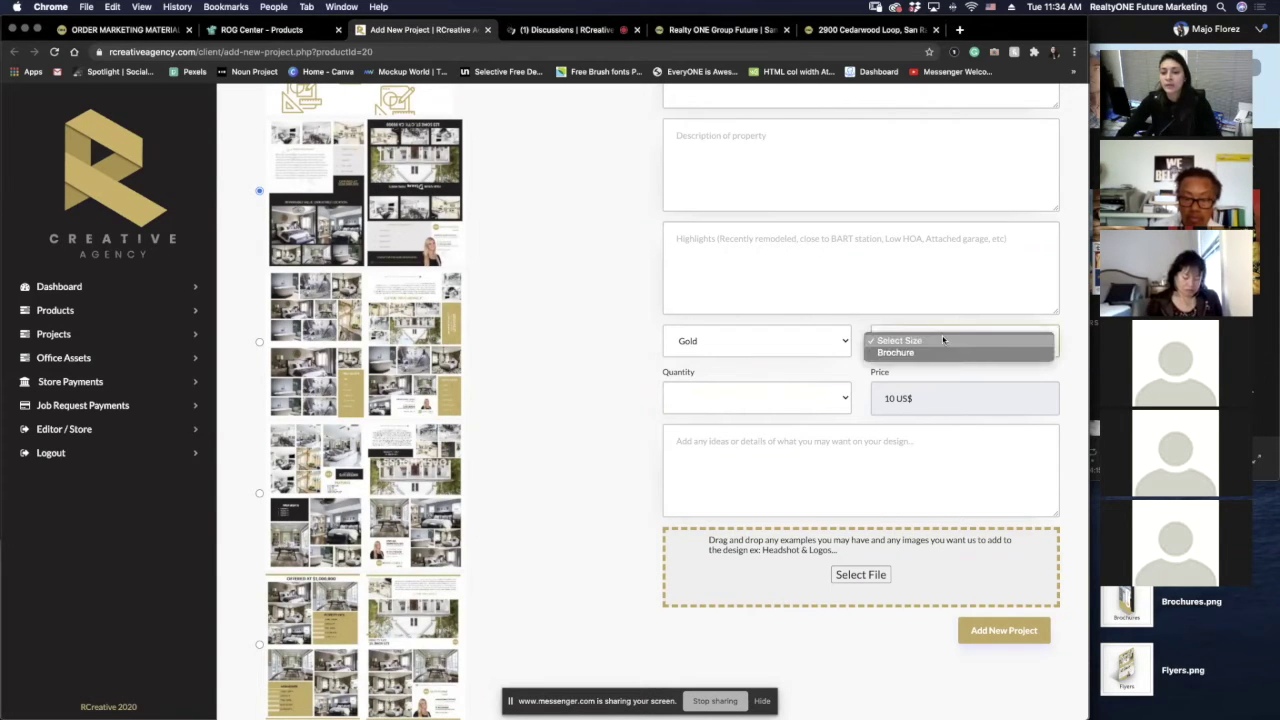
{"action": "left_click", "coordinate": [955, 352]}
{"action": "left_click", "coordinate": [785, 402]}
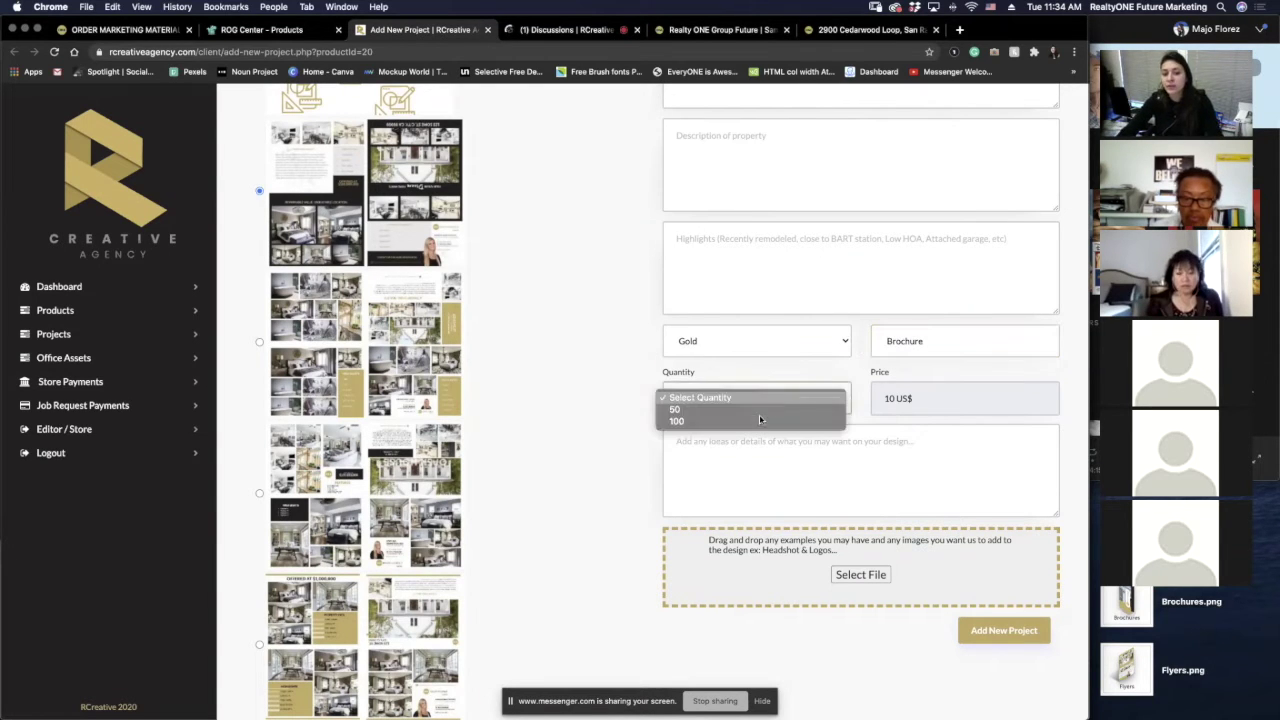
{"action": "left_click", "coordinate": [760, 409]}
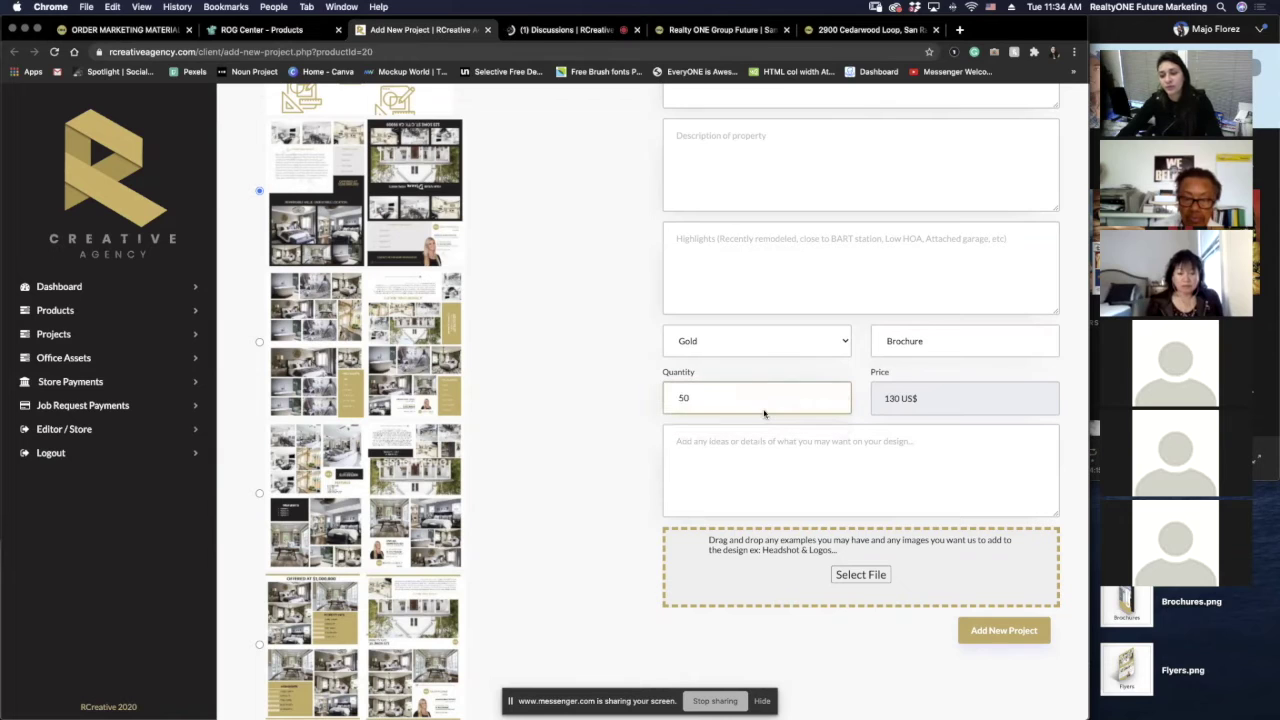
{"action": "left_click", "coordinate": [764, 413]}
{"action": "left_click", "coordinate": [757, 409]}
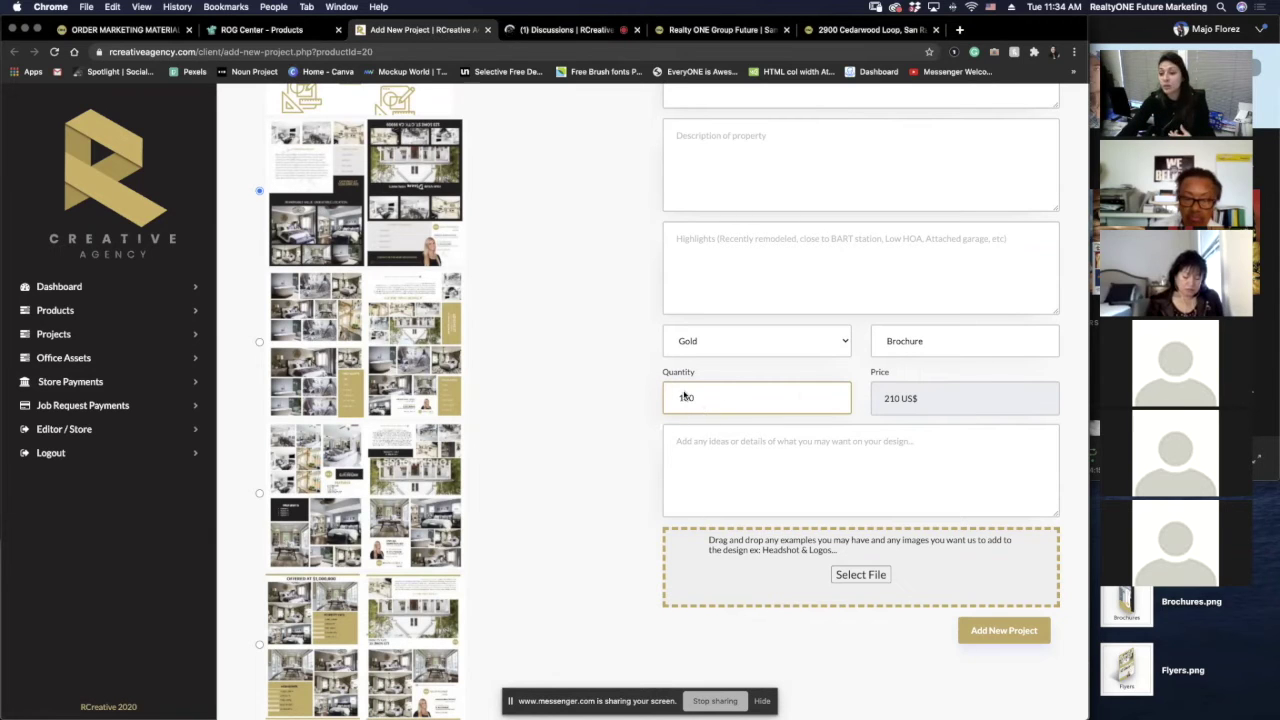
{"action": "left_click", "coordinate": [749, 454]}
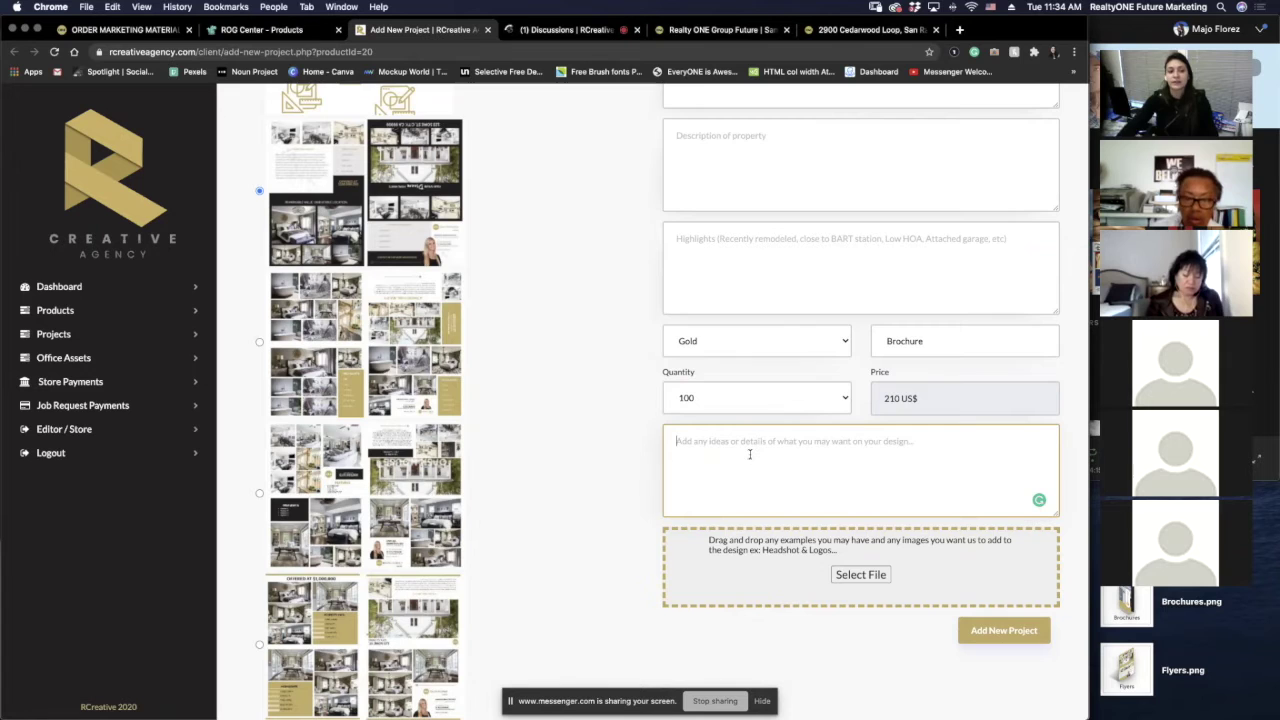
{"action": "scroll", "coordinate": [529, 260], "scroll_direction": "up", "scroll_amount": 1}
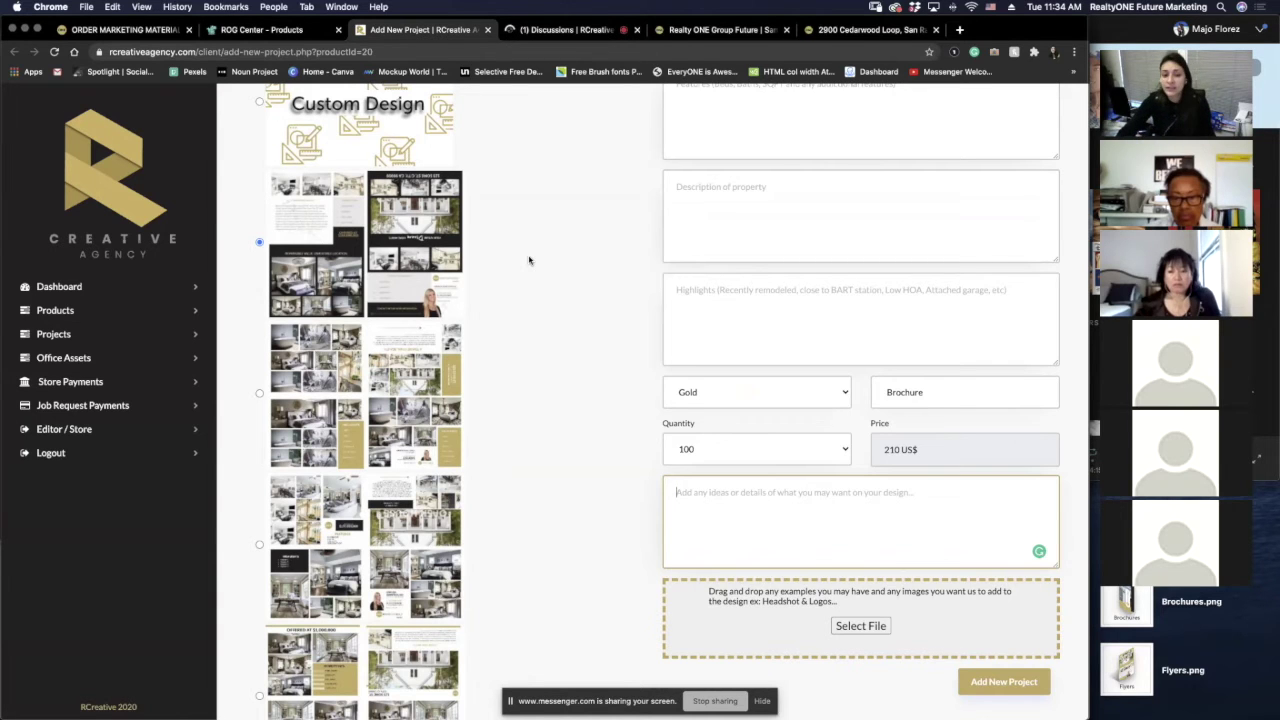
Step: Reset the brochure quantity and reselect 50 copies, lowering the price to 160 US$
{"action": "scroll", "coordinate": [529, 260], "scroll_direction": "up", "scroll_amount": 2}
{"action": "scroll", "coordinate": [455, 218], "scroll_direction": "down", "scroll_amount": 2}
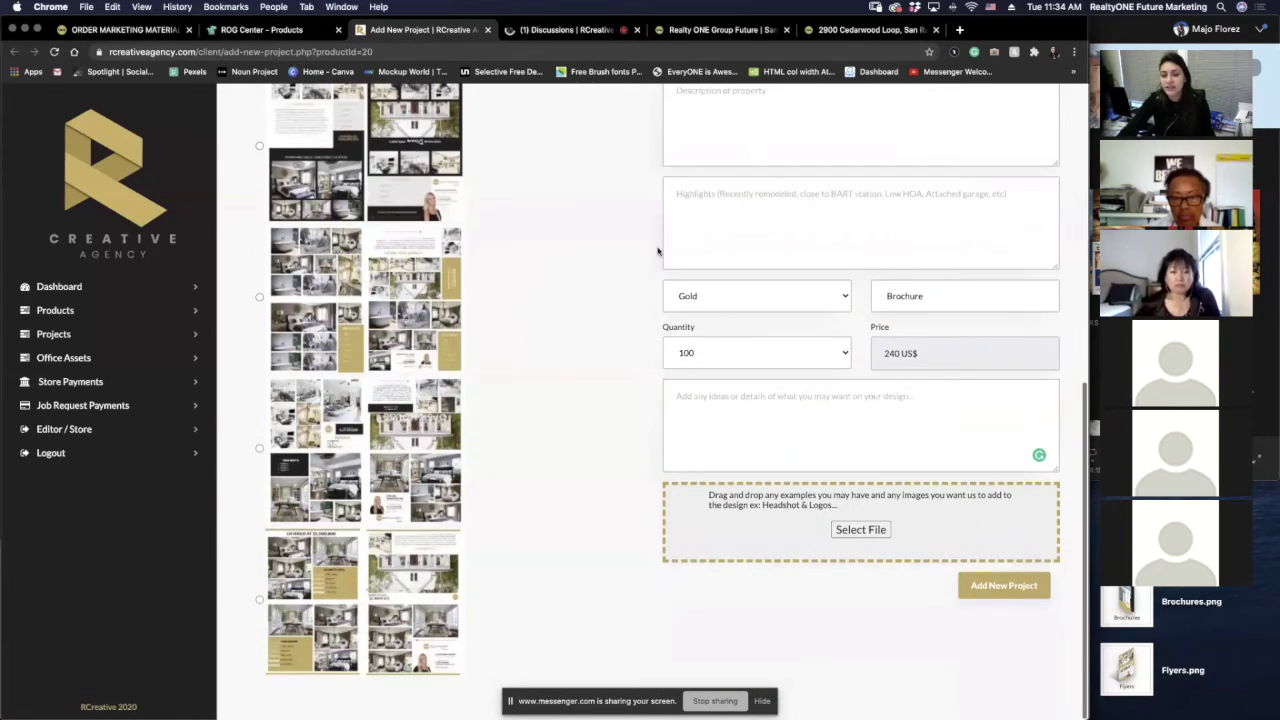
{"action": "left_click", "coordinate": [845, 356]}
{"action": "left_click", "coordinate": [772, 332]}
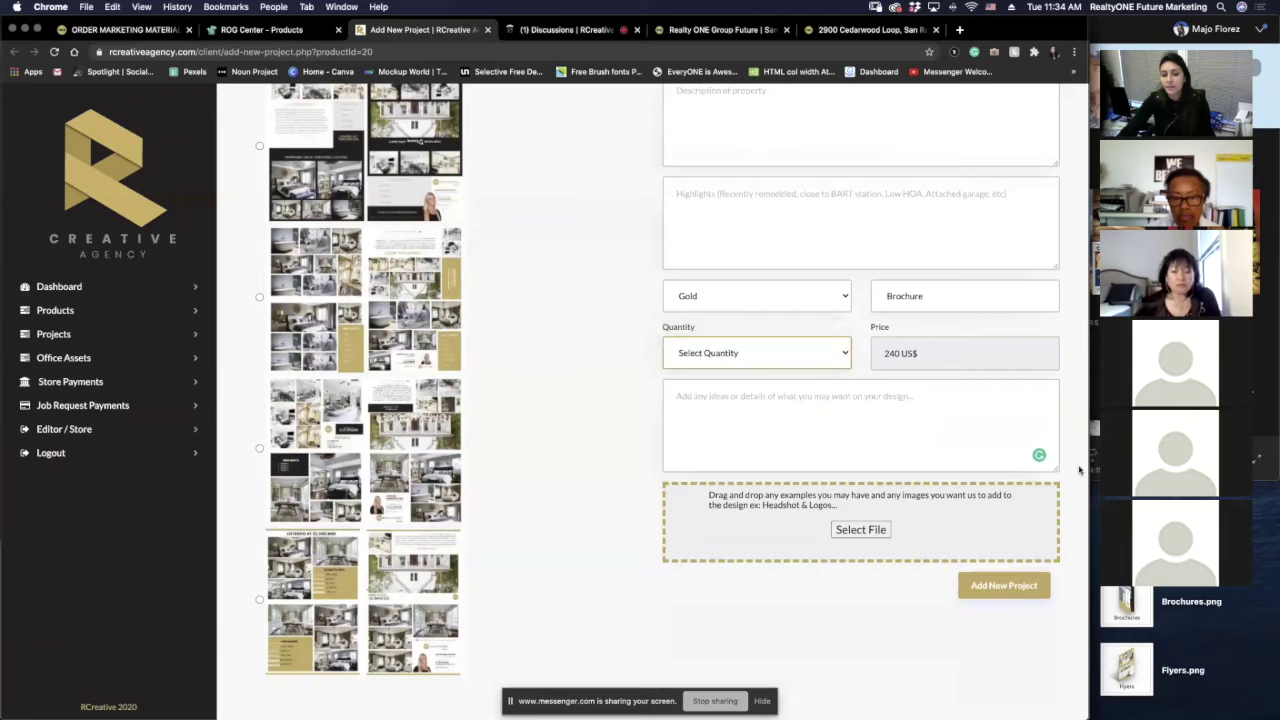
{"action": "left_click", "coordinate": [823, 360]}
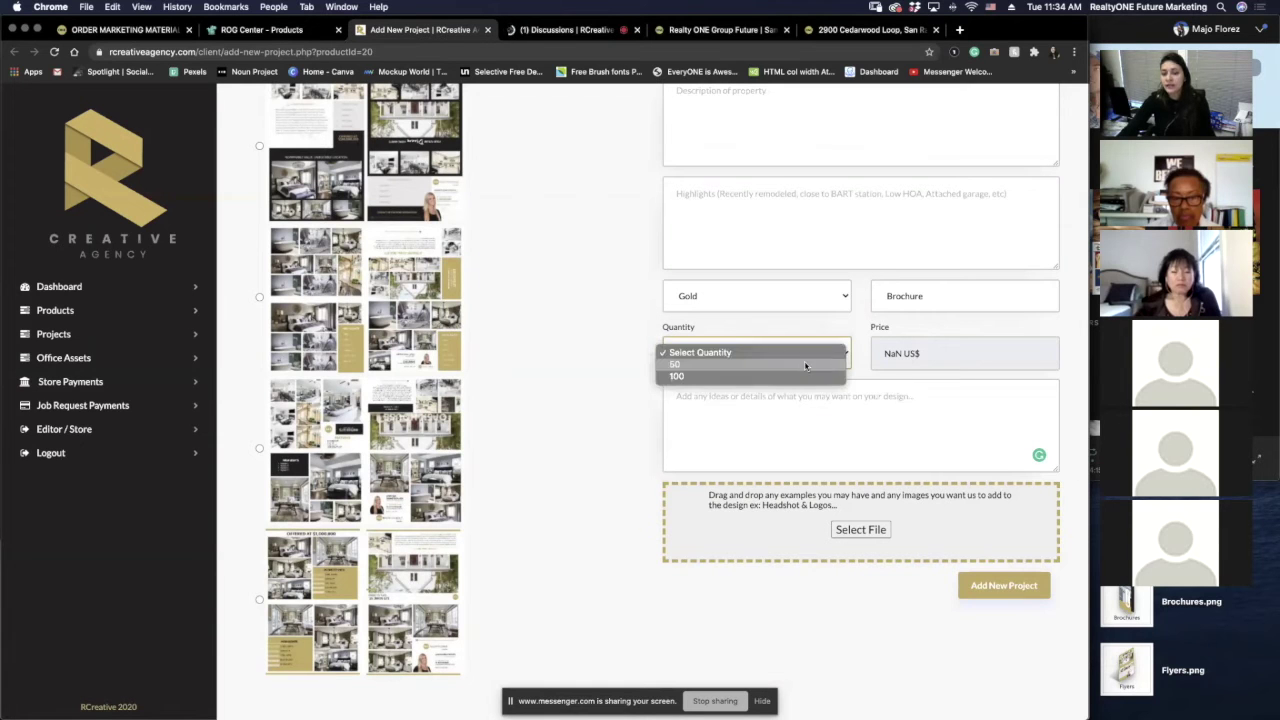
{"action": "left_click", "coordinate": [817, 365]}
{"action": "scroll", "coordinate": [932, 332], "scroll_direction": "up", "scroll_amount": 1}
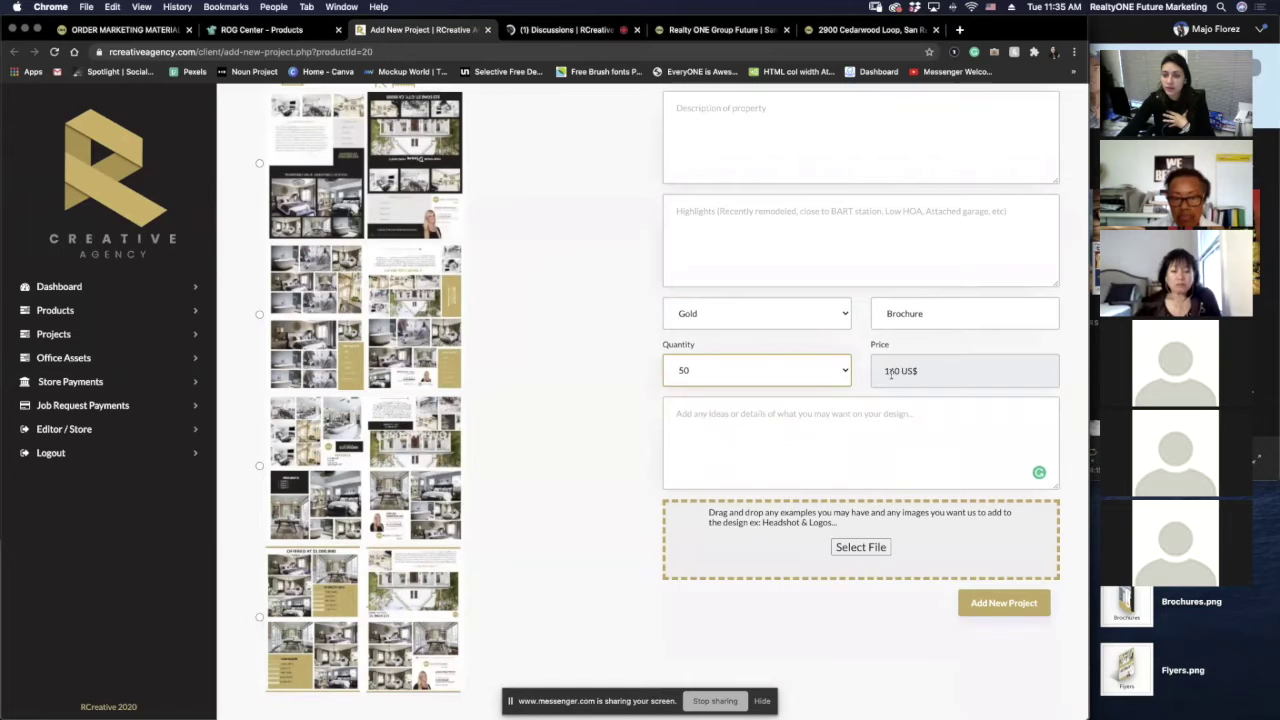
{"action": "scroll", "coordinate": [827, 389], "scroll_direction": "up", "scroll_amount": 2}
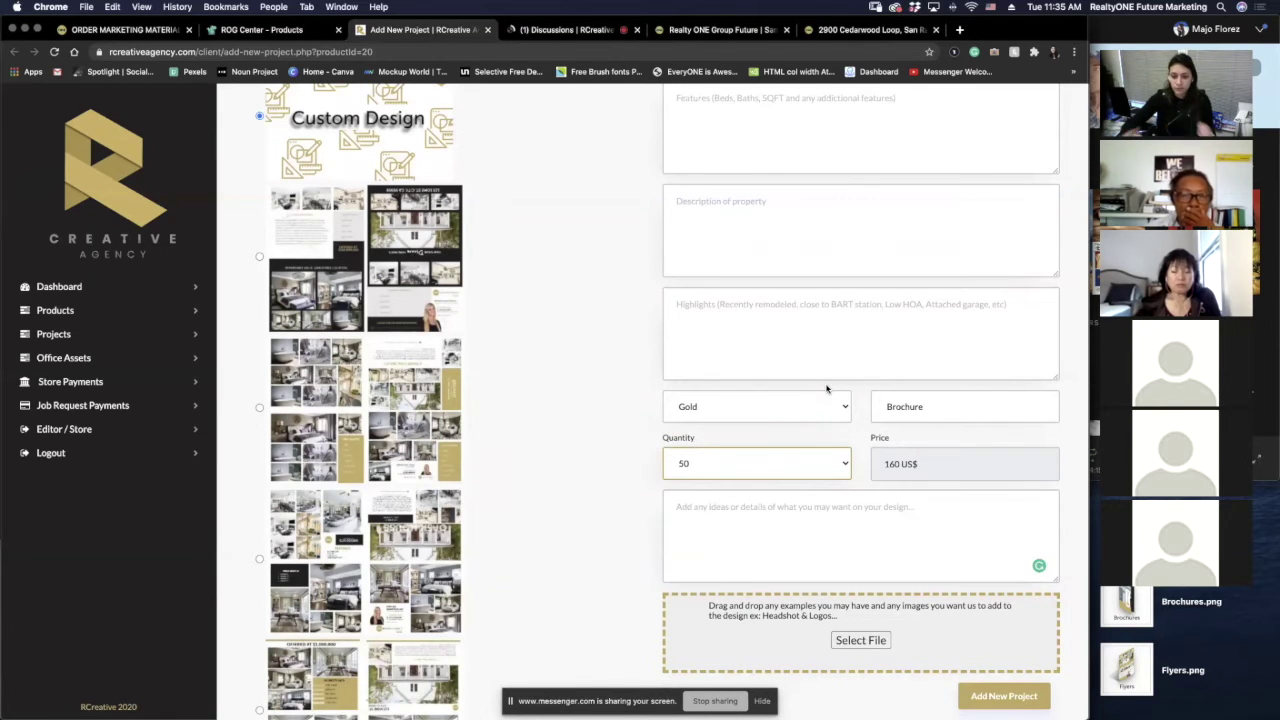
{"action": "scroll", "coordinate": [774, 373], "scroll_direction": "up", "scroll_amount": 6}
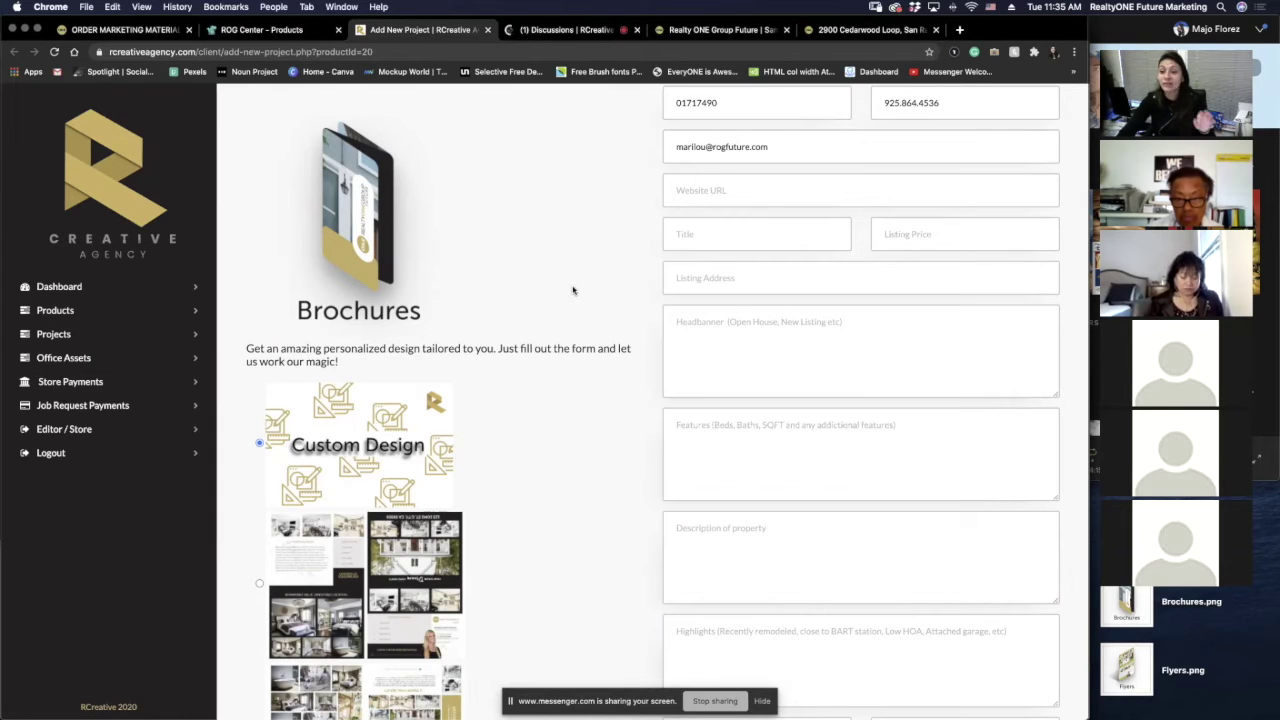
Step: Close the brochure form and open the Gatefolds order form from ROG Center Products
{"action": "left_click", "coordinate": [487, 31]}
{"action": "scroll", "coordinate": [520, 417], "scroll_direction": "down", "scroll_amount": 1}
{"action": "left_click", "coordinate": [259, 527]}
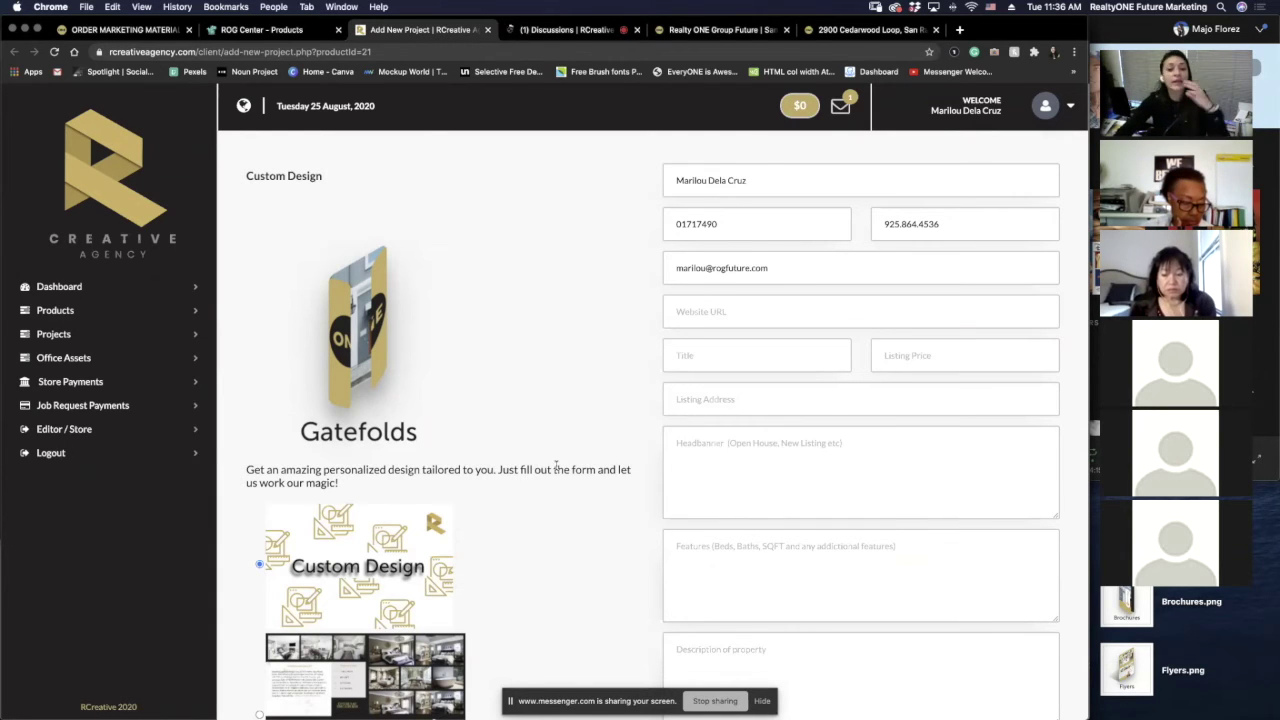
Step: Choose Gatefold as the size, leaving colour and quantity unselected at 40 US$
{"action": "scroll", "coordinate": [546, 443], "scroll_direction": "down", "scroll_amount": 3}
{"action": "scroll", "coordinate": [546, 443], "scroll_direction": "down", "scroll_amount": 3}
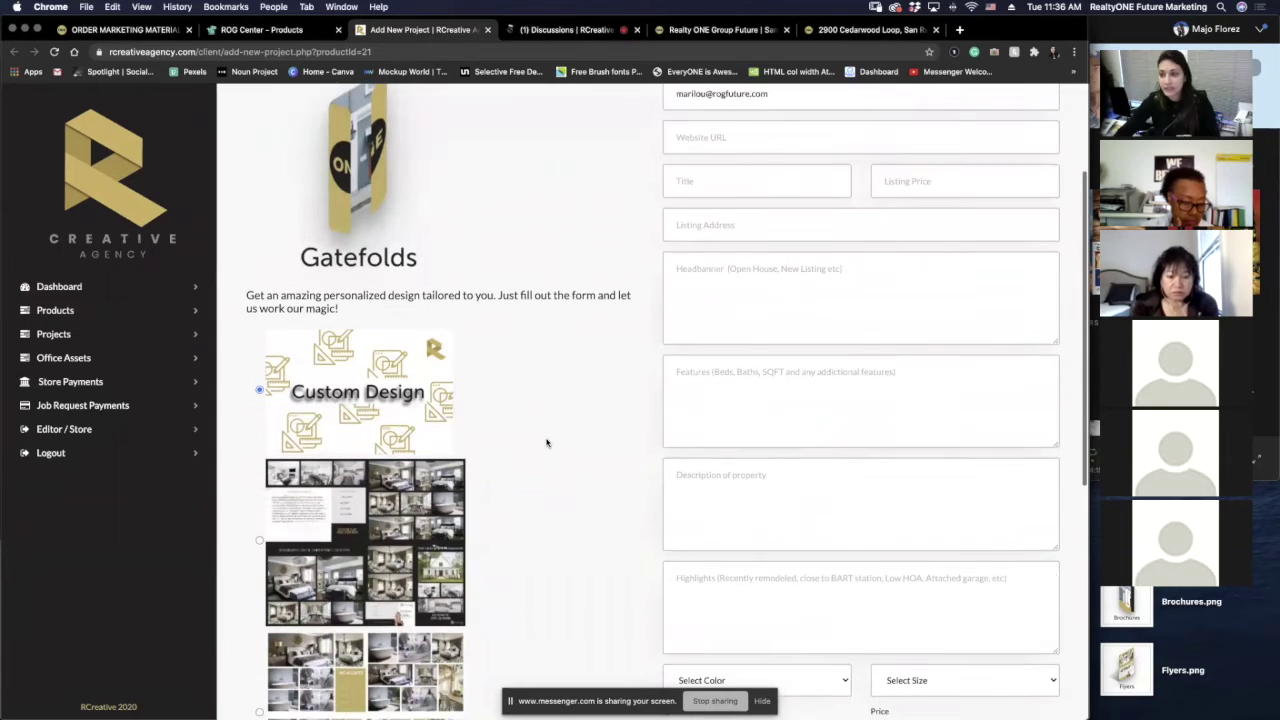
{"action": "scroll", "coordinate": [799, 462], "scroll_direction": "down", "scroll_amount": 2}
{"action": "left_click", "coordinate": [799, 462]}
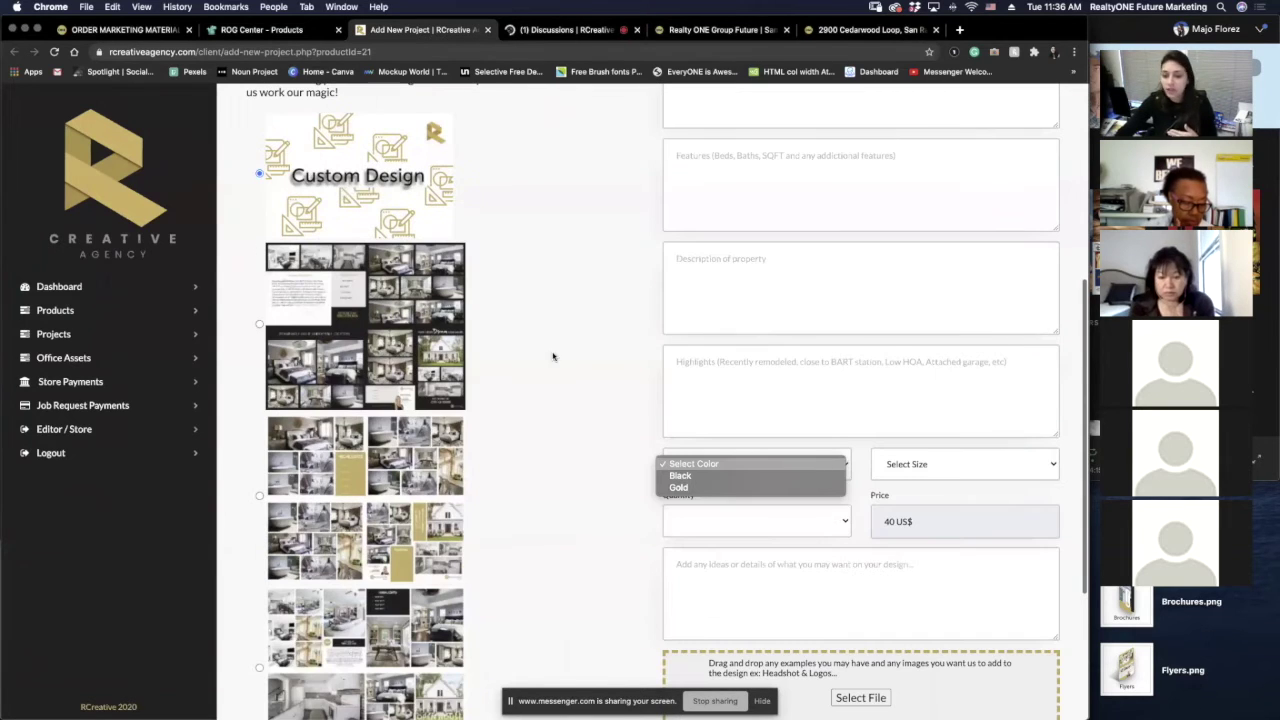
{"action": "left_click", "coordinate": [942, 470]}
{"action": "left_click", "coordinate": [942, 470]}
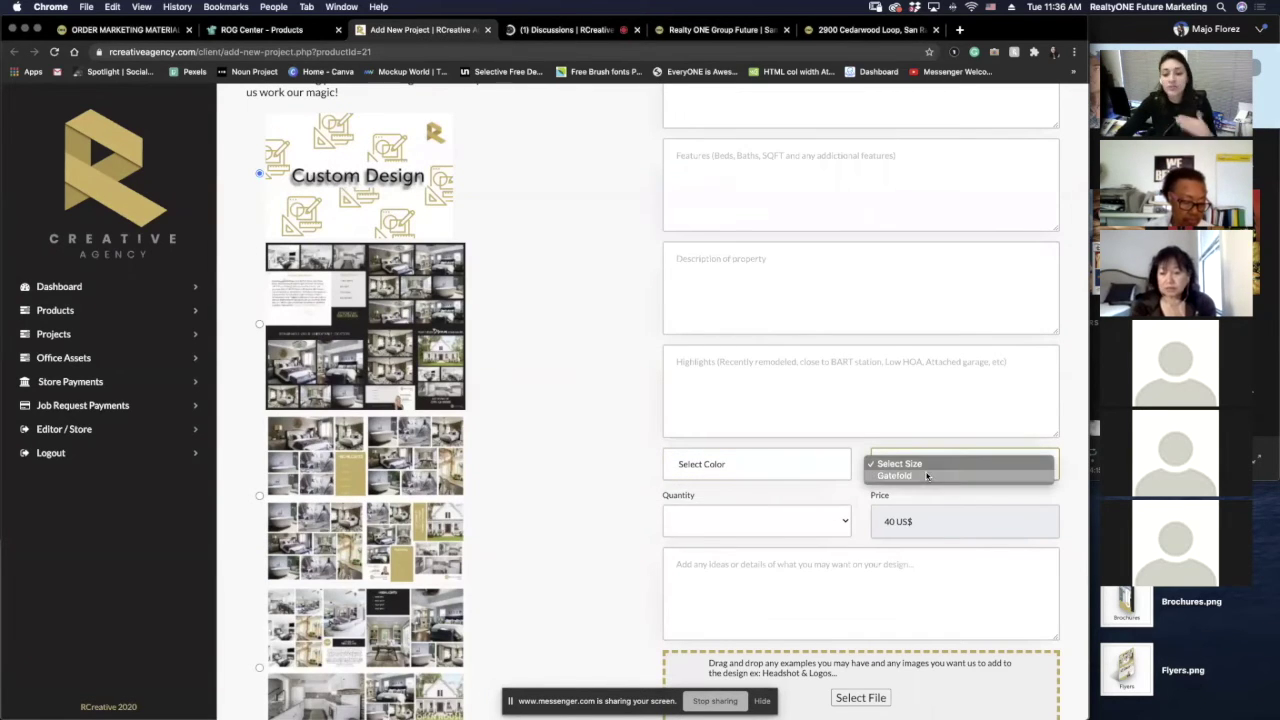
{"action": "left_click", "coordinate": [928, 476]}
{"action": "scroll", "coordinate": [818, 482], "scroll_direction": "down", "scroll_amount": 1}
{"action": "left_click", "coordinate": [818, 482]}
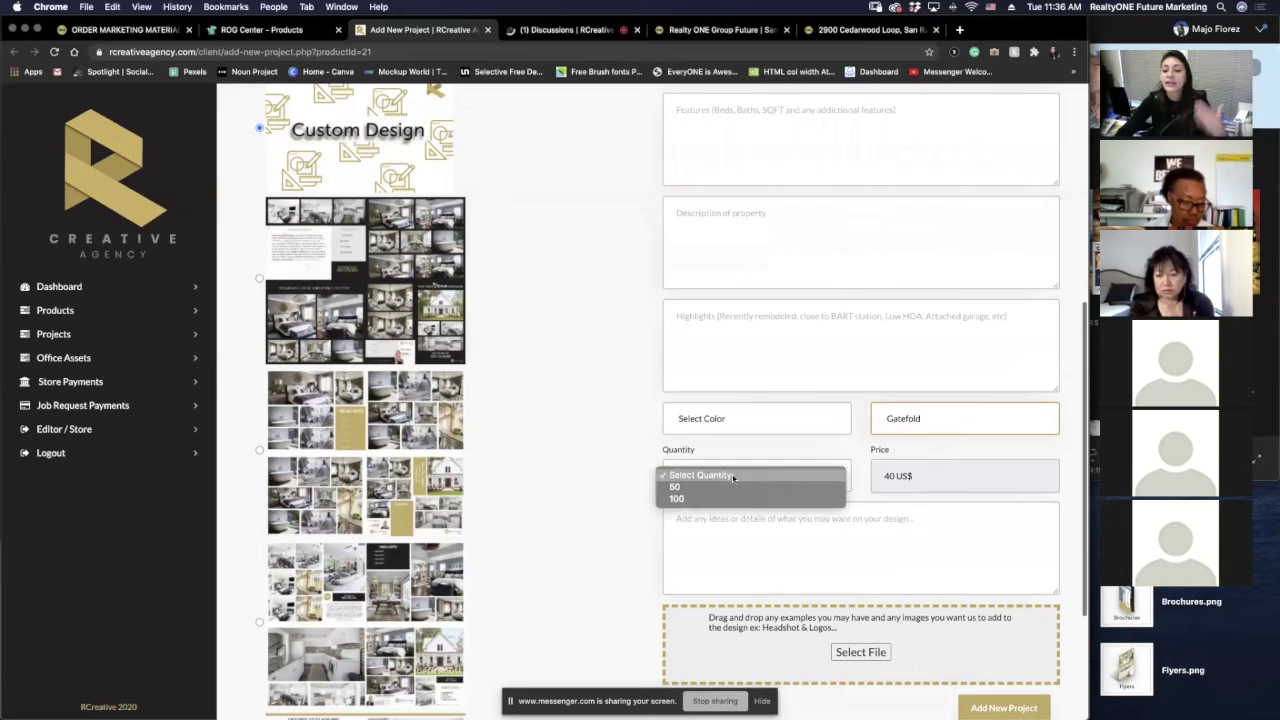
{"action": "left_click", "coordinate": [578, 416]}
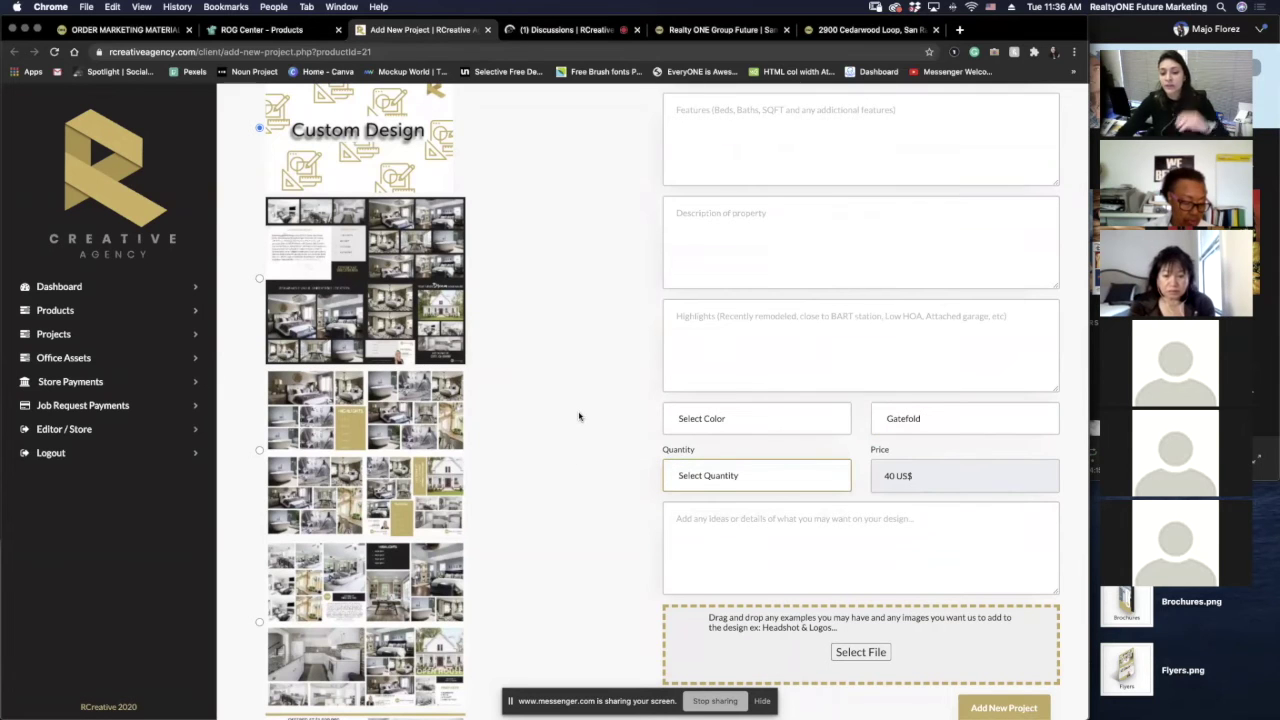
{"action": "scroll", "coordinate": [615, 384], "scroll_direction": "up", "scroll_amount": 2}
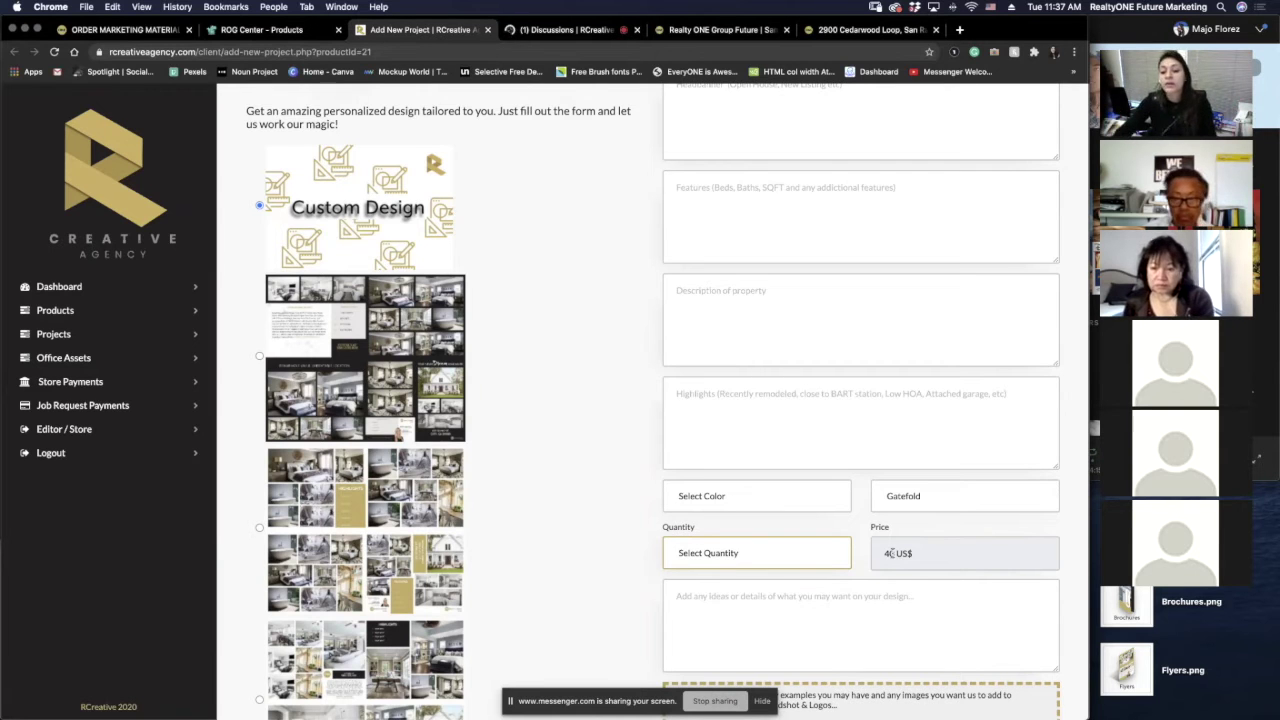
Step: Set the gatefold quantity to 50, then raise it to 100 copies
{"action": "scroll", "coordinate": [862, 546], "scroll_direction": "down", "scroll_amount": 1}
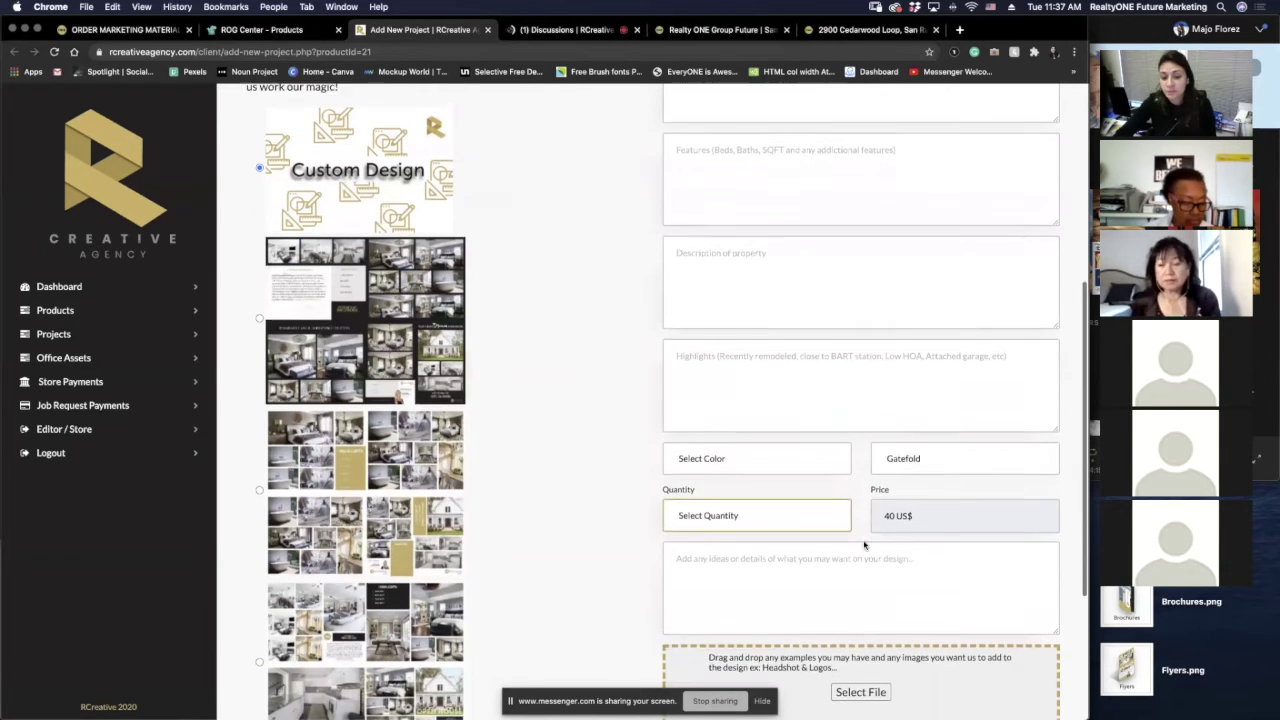
{"action": "left_click", "coordinate": [805, 513]}
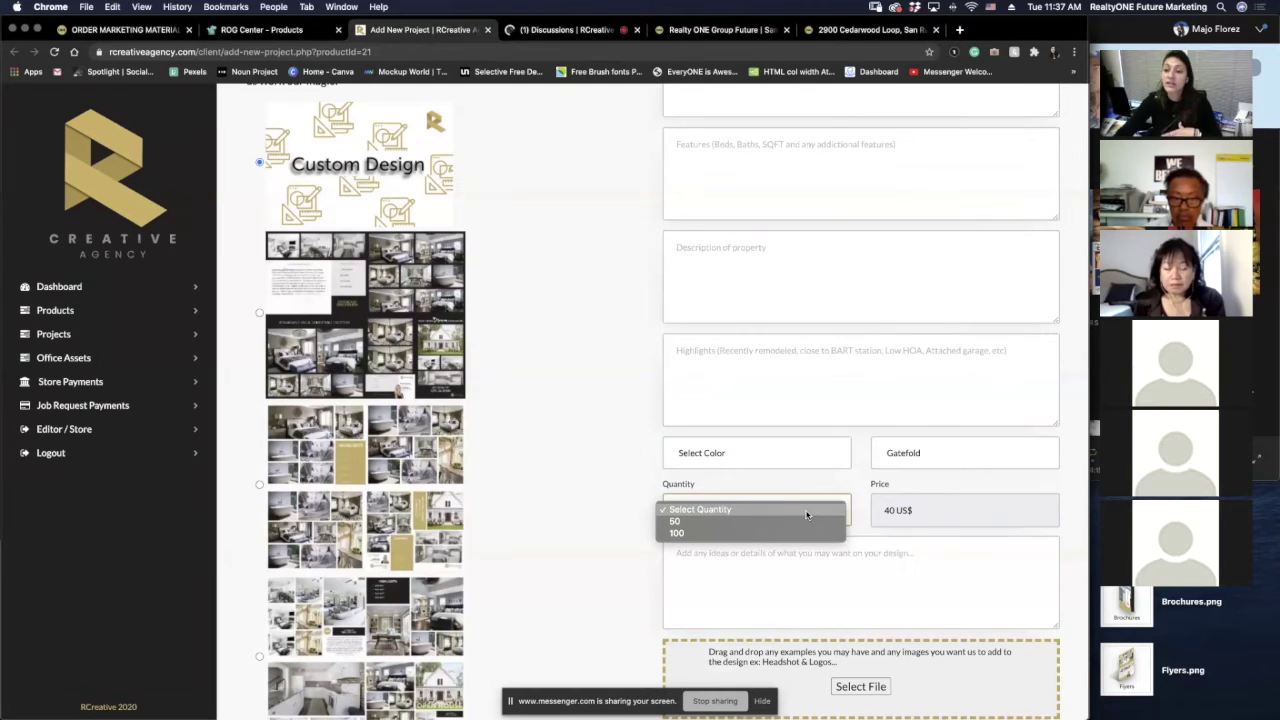
{"action": "left_click", "coordinate": [790, 521]}
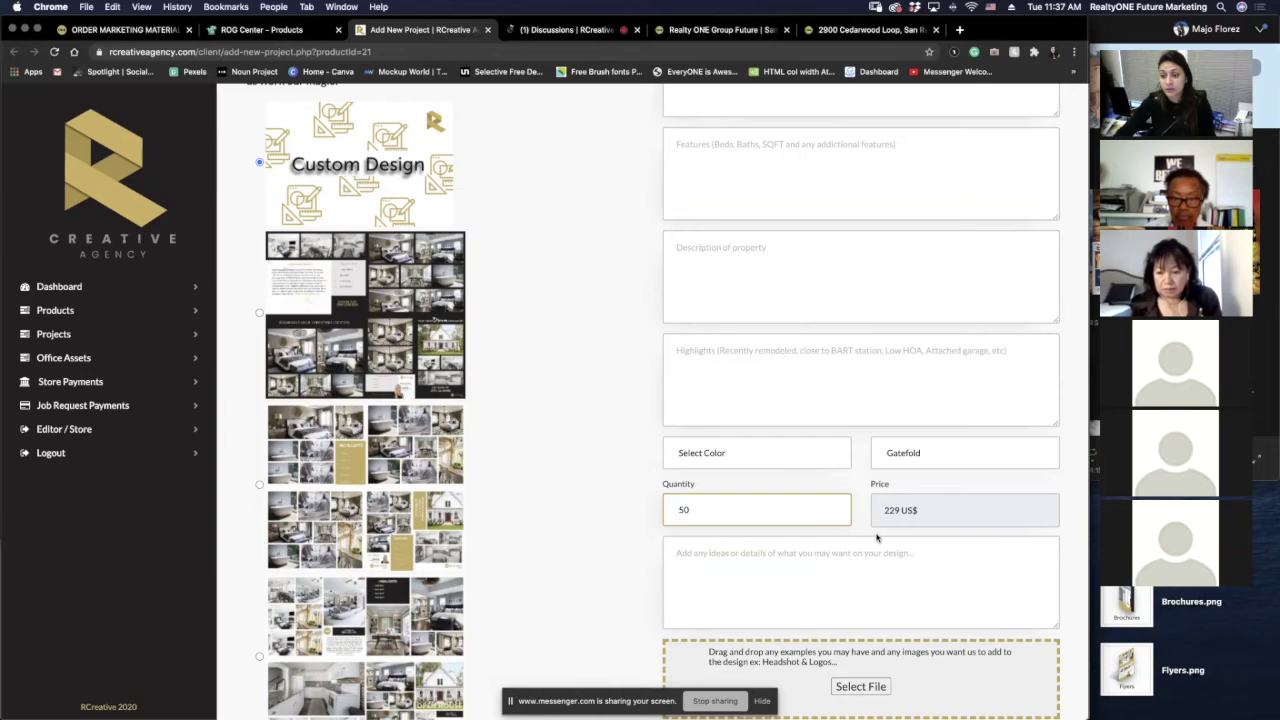
{"action": "left_click", "coordinate": [762, 508]}
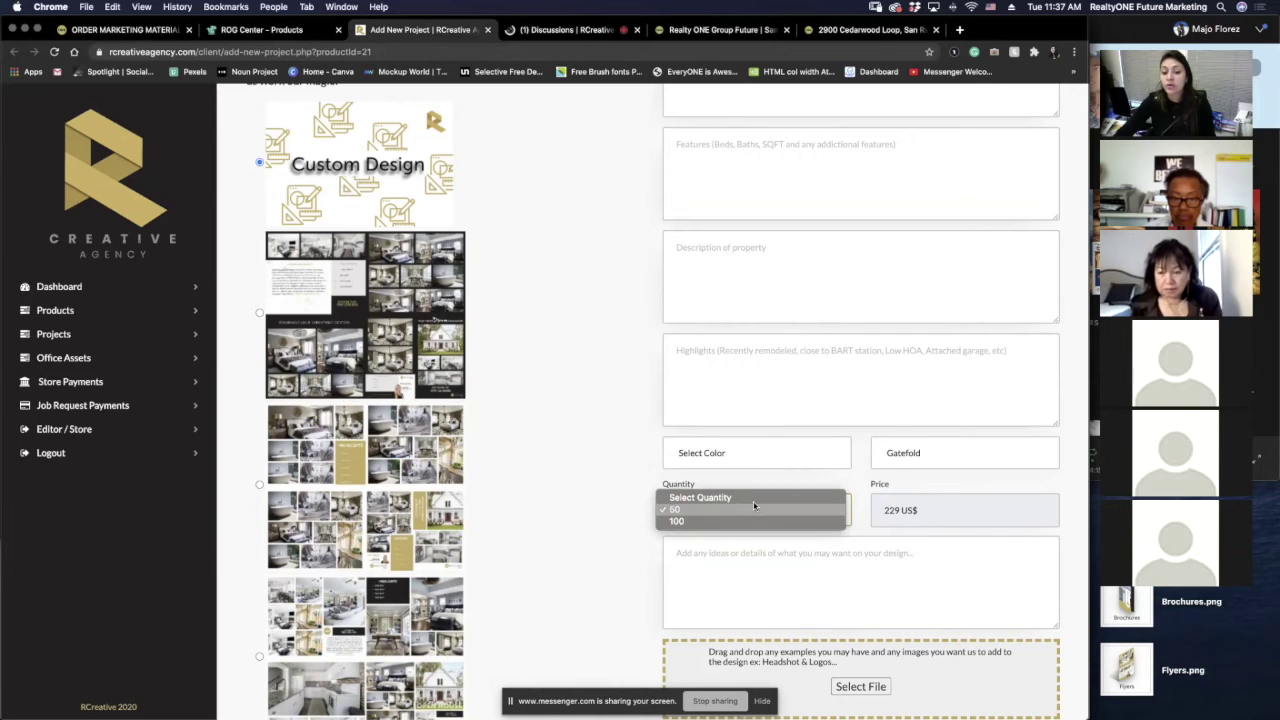
{"action": "left_click", "coordinate": [755, 521]}
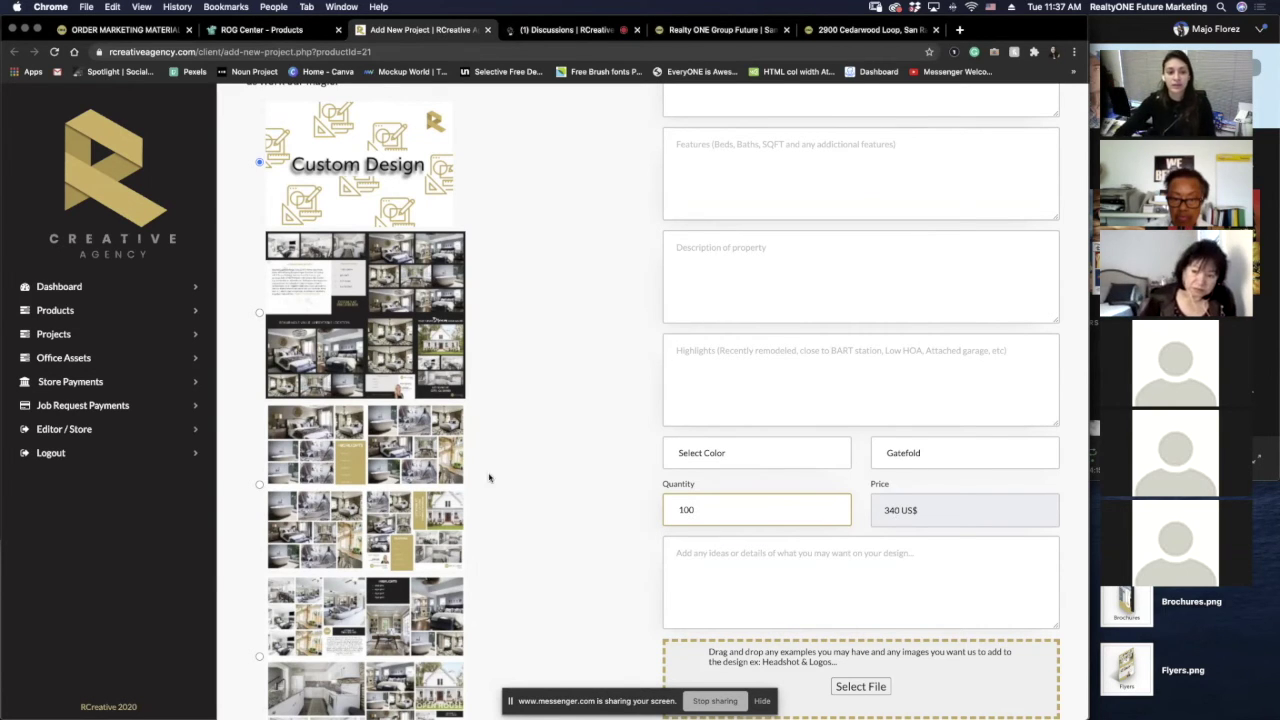
Step: Lower the gatefold quantity back to 50 copies, bringing the price to 199 US$
{"action": "scroll", "coordinate": [341, 244], "scroll_direction": "down", "scroll_amount": 3}
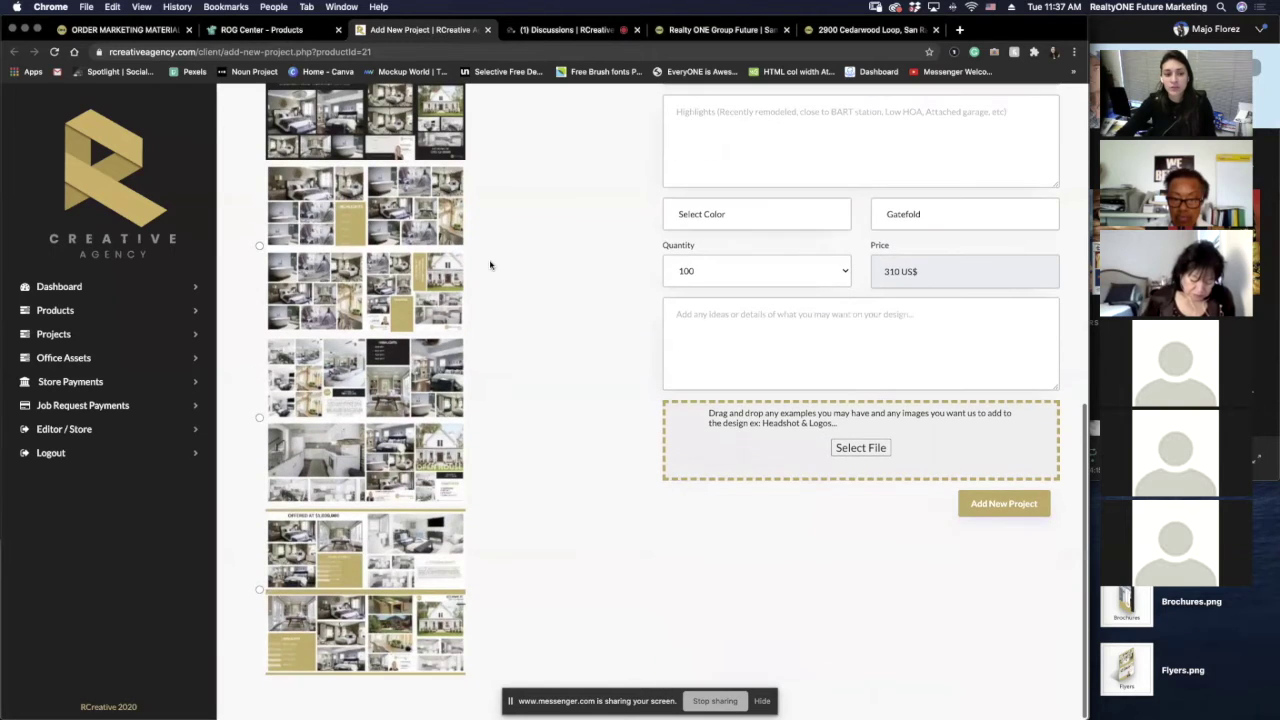
{"action": "scroll", "coordinate": [490, 265], "scroll_direction": "up", "scroll_amount": 3}
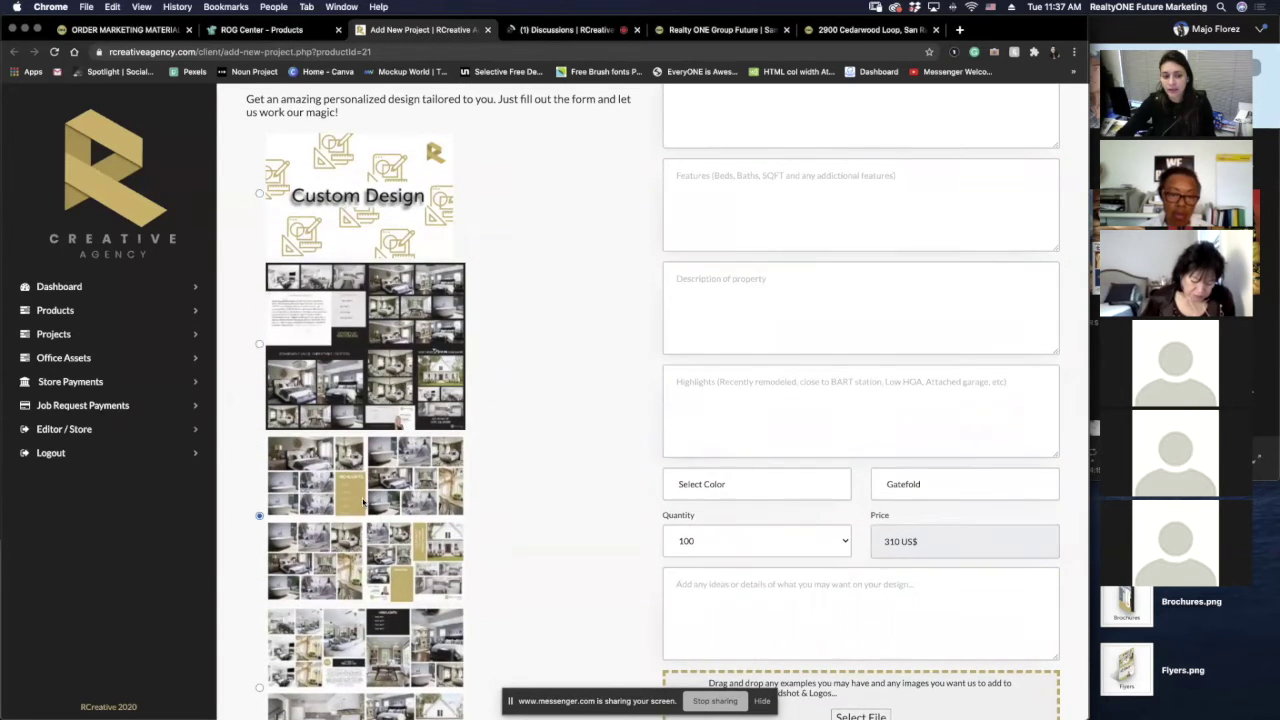
{"action": "scroll", "coordinate": [400, 385], "scroll_direction": "down", "scroll_amount": 3}
{"action": "left_click", "coordinate": [816, 262]}
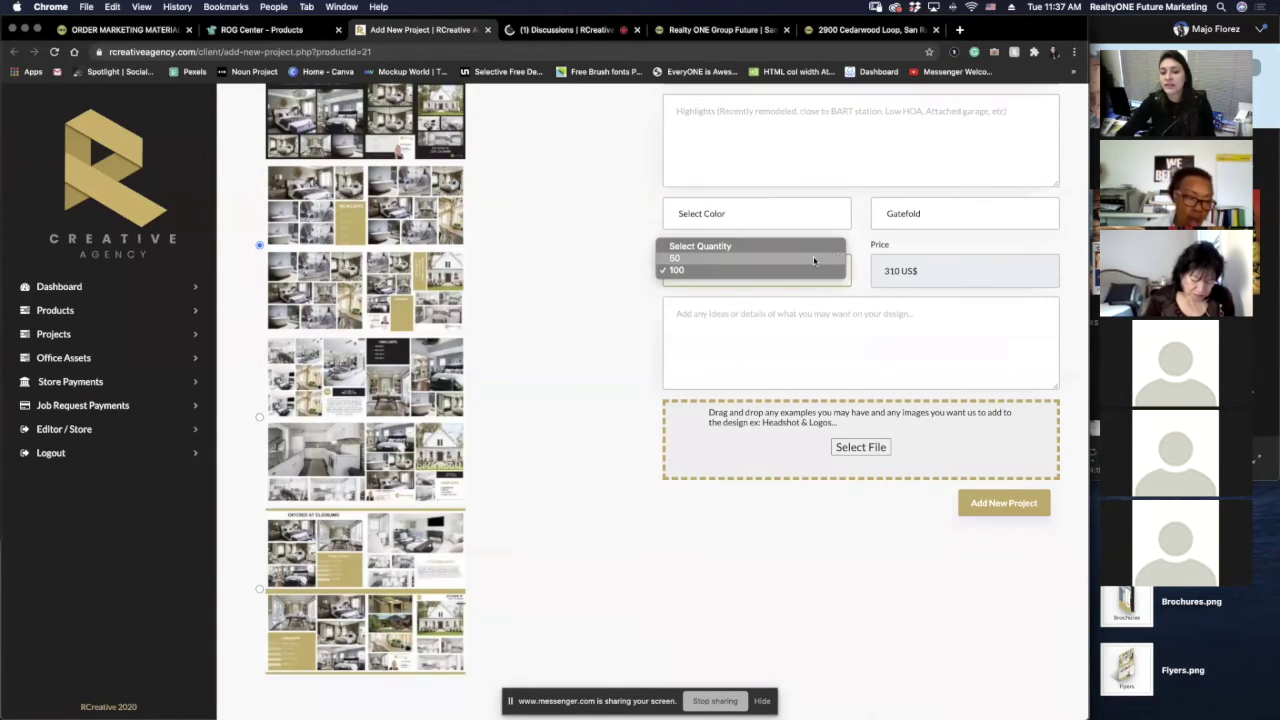
{"action": "left_click", "coordinate": [816, 258]}
{"action": "scroll", "coordinate": [727, 262], "scroll_direction": "up", "scroll_amount": 2}
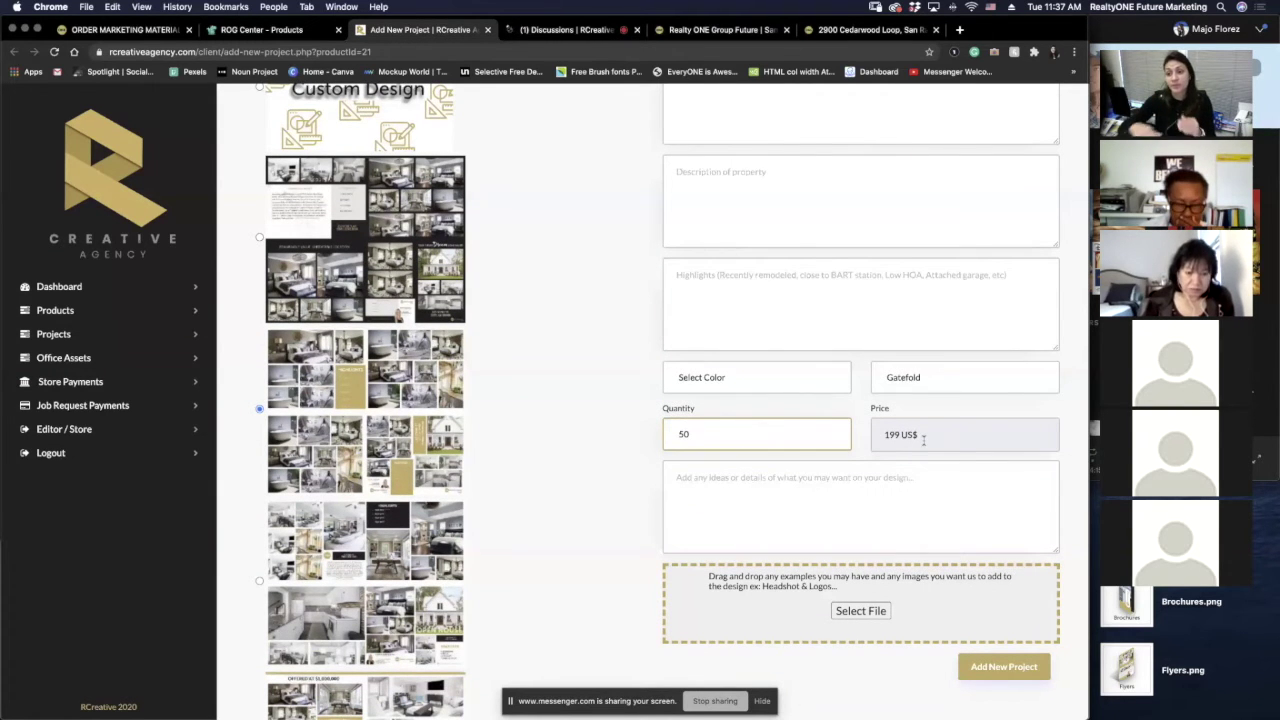
{"action": "scroll", "coordinate": [923, 437], "scroll_direction": "down", "scroll_amount": 1}
{"action": "scroll", "coordinate": [921, 440], "scroll_direction": "up", "scroll_amount": 2}
{"action": "scroll", "coordinate": [920, 443], "scroll_direction": "down", "scroll_amount": 3}
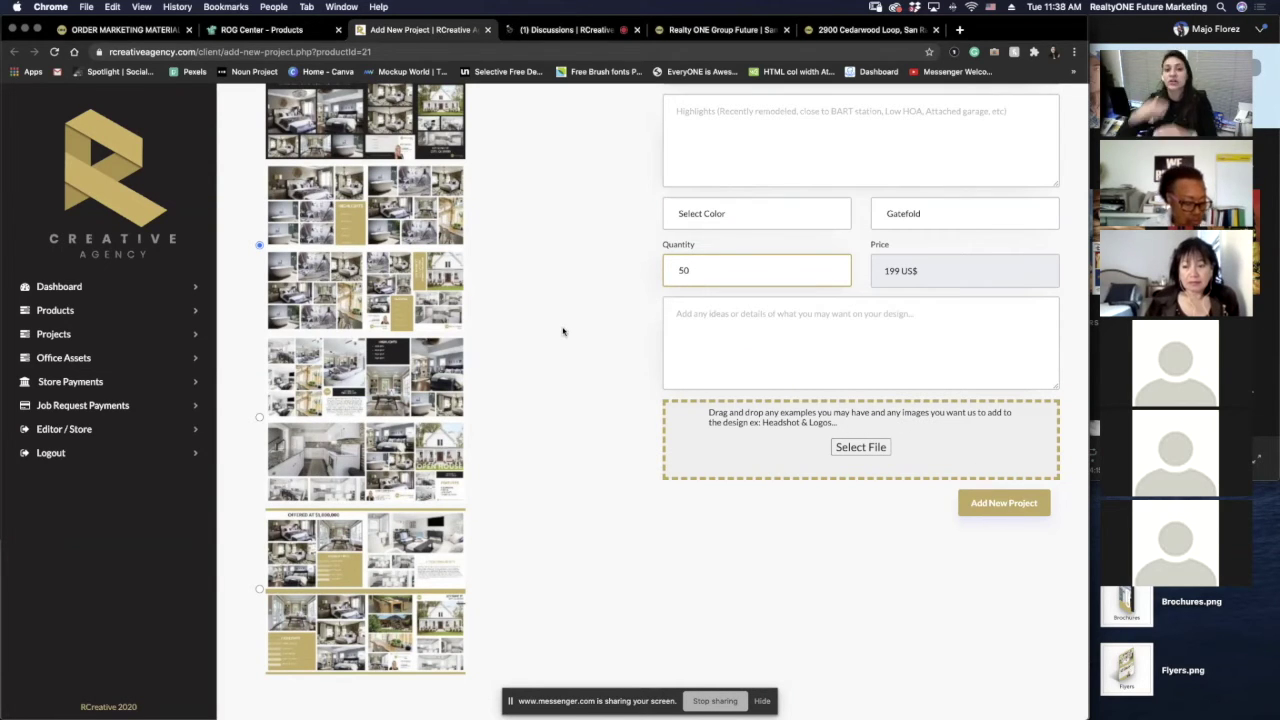
{"action": "scroll", "coordinate": [563, 331], "scroll_direction": "up", "scroll_amount": 5}
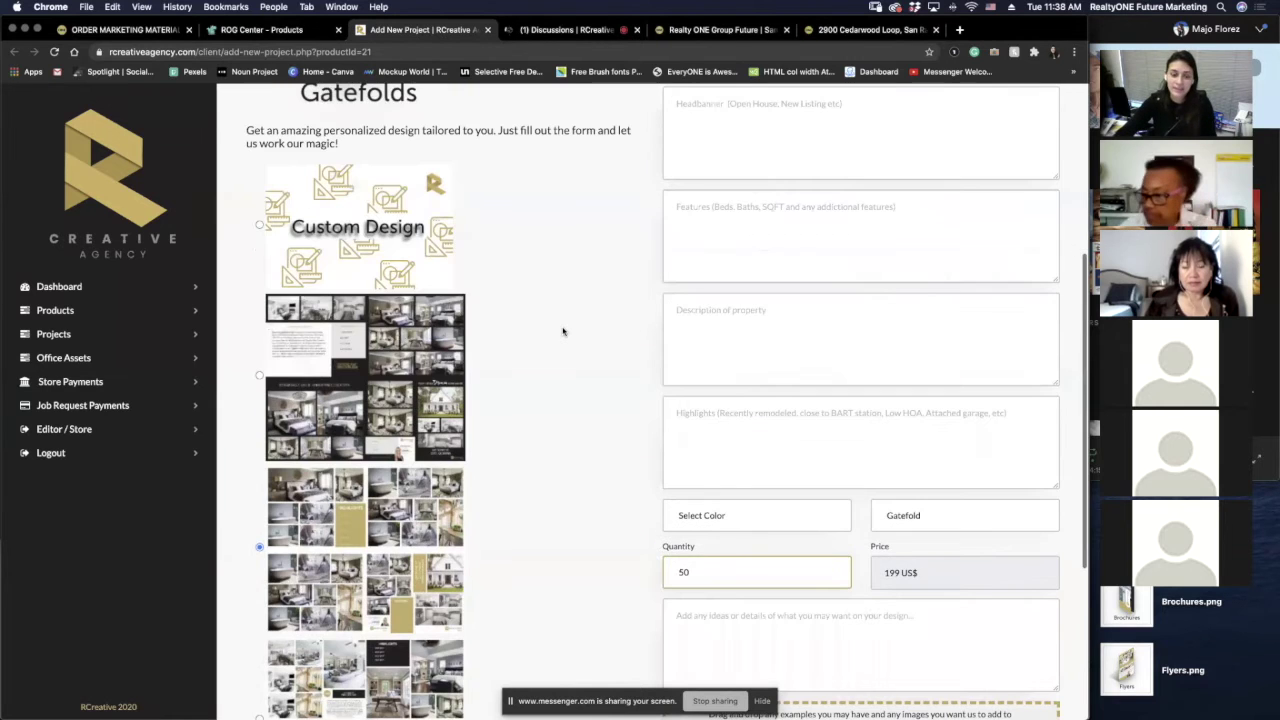
{"action": "scroll", "coordinate": [565, 320], "scroll_direction": "up", "scroll_amount": 3}
Step: Close the gatefold order form and open the Promo products category
{"action": "left_click", "coordinate": [487, 29]}
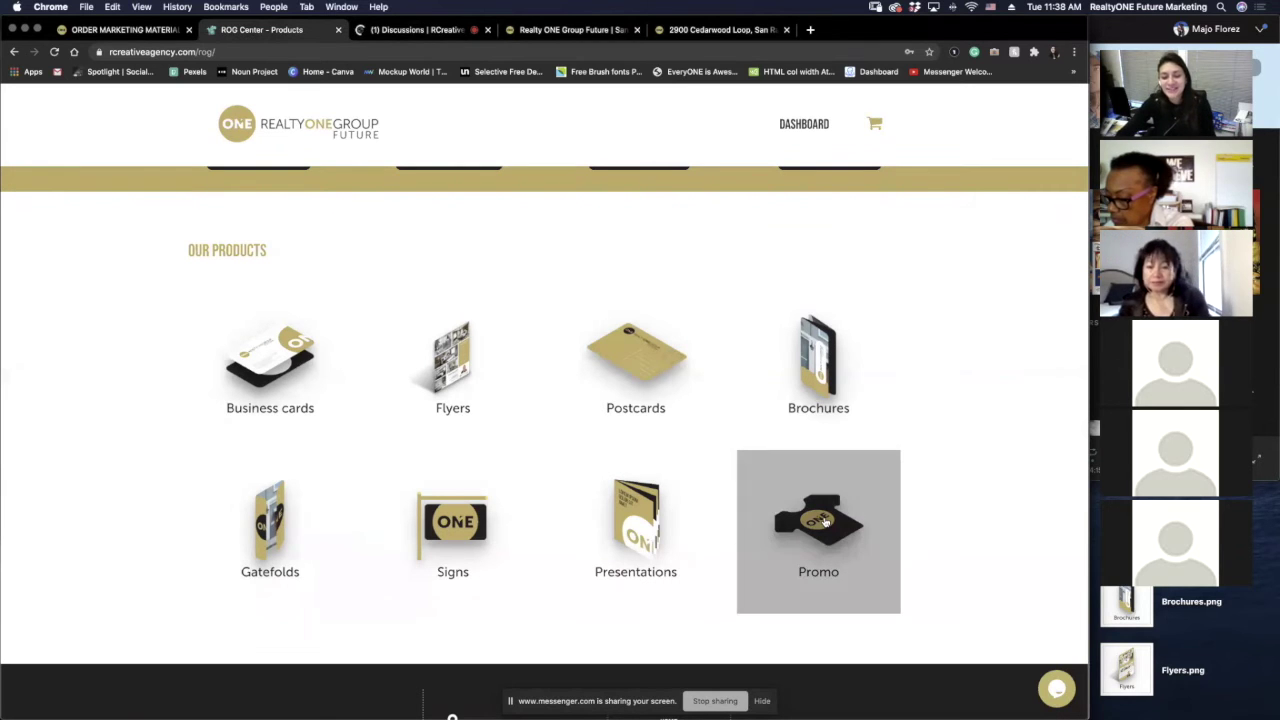
{"action": "left_click", "coordinate": [825, 521]}
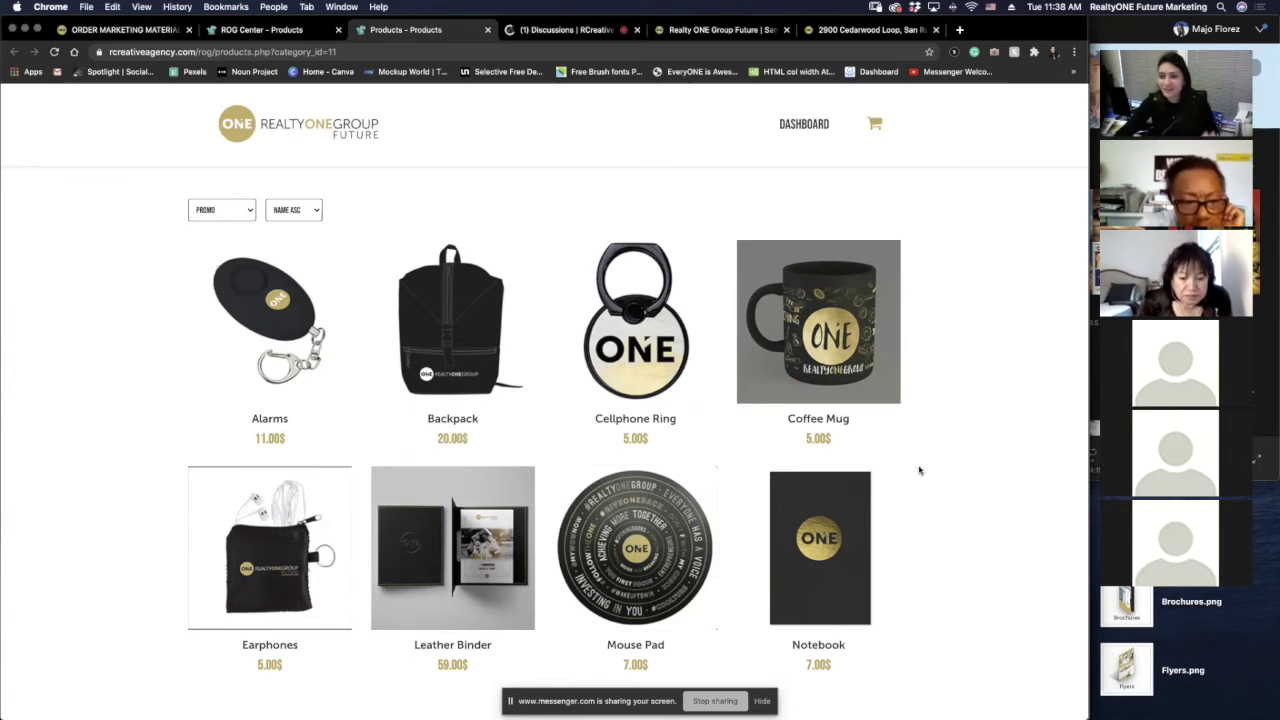
{"action": "mouse_move", "coordinate": [865, 310]}
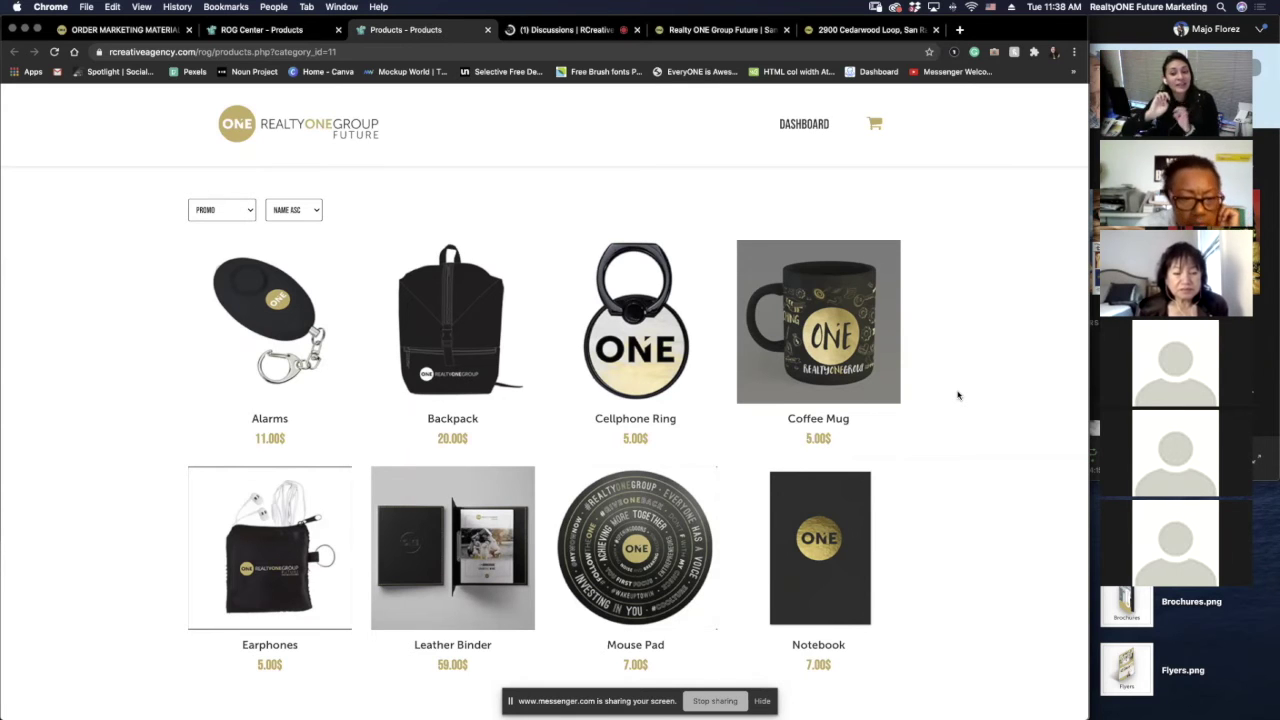
Step: Browse product pages 2, 3 and back to 2, then open the Totebag product page
{"action": "scroll", "coordinate": [830, 393], "scroll_direction": "down", "scroll_amount": 1}
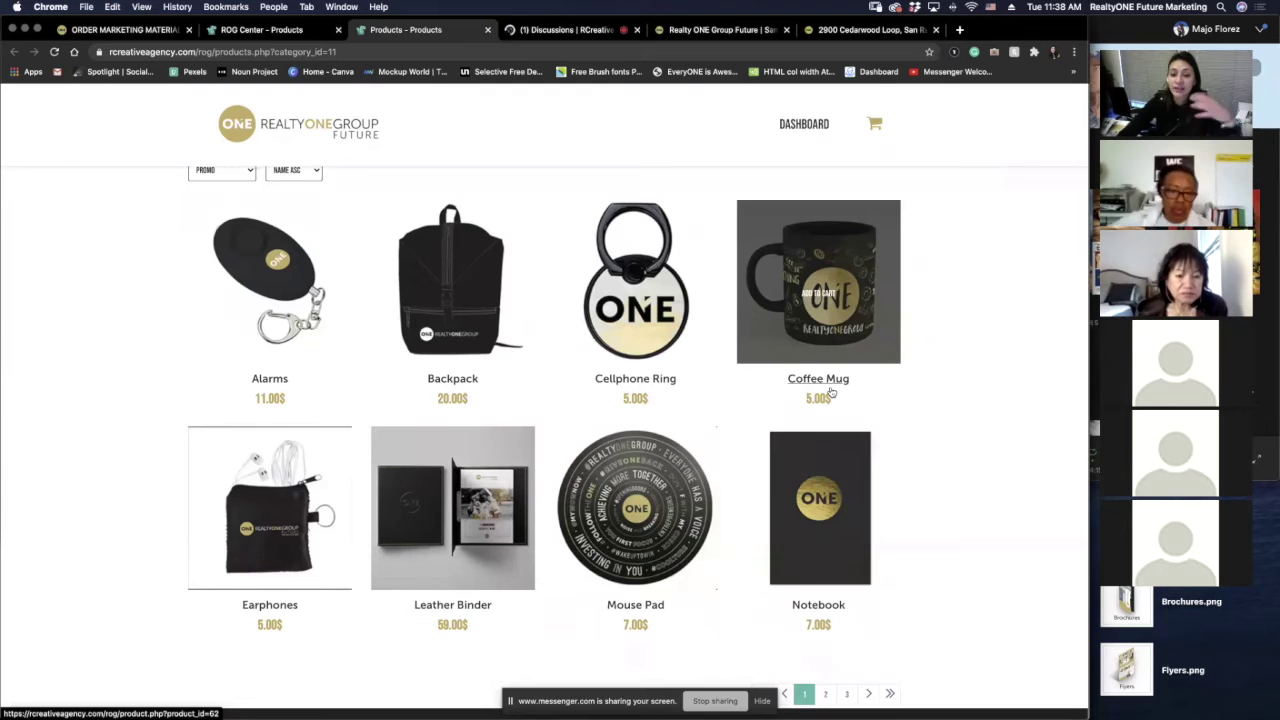
{"action": "scroll", "coordinate": [709, 393], "scroll_direction": "down", "scroll_amount": 1}
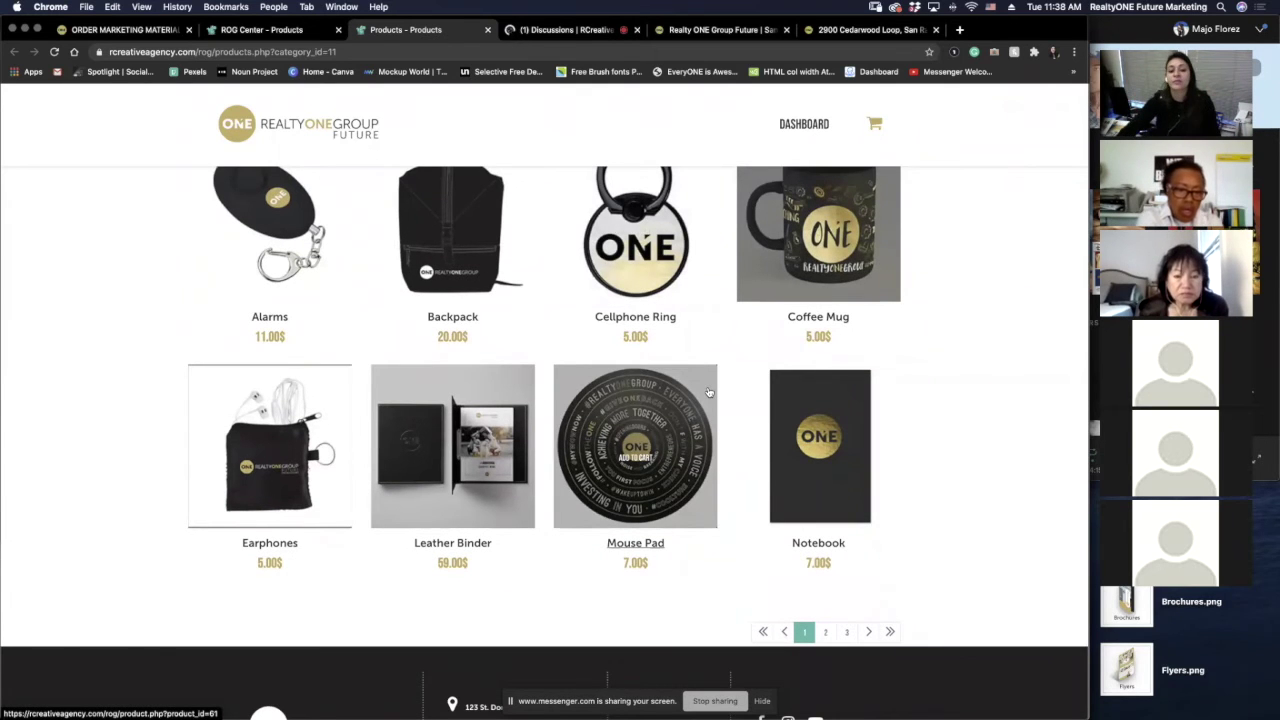
{"action": "left_click", "coordinate": [825, 632]}
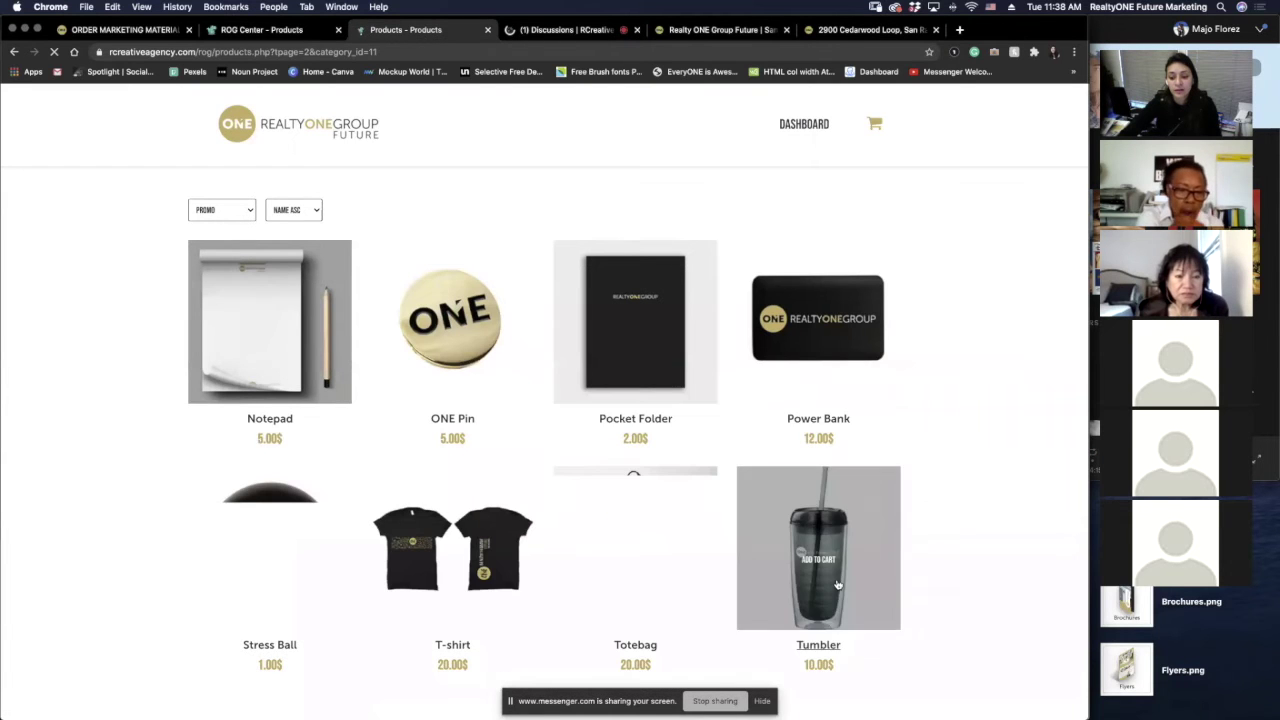
{"action": "scroll", "coordinate": [838, 585], "scroll_direction": "down", "scroll_amount": 2}
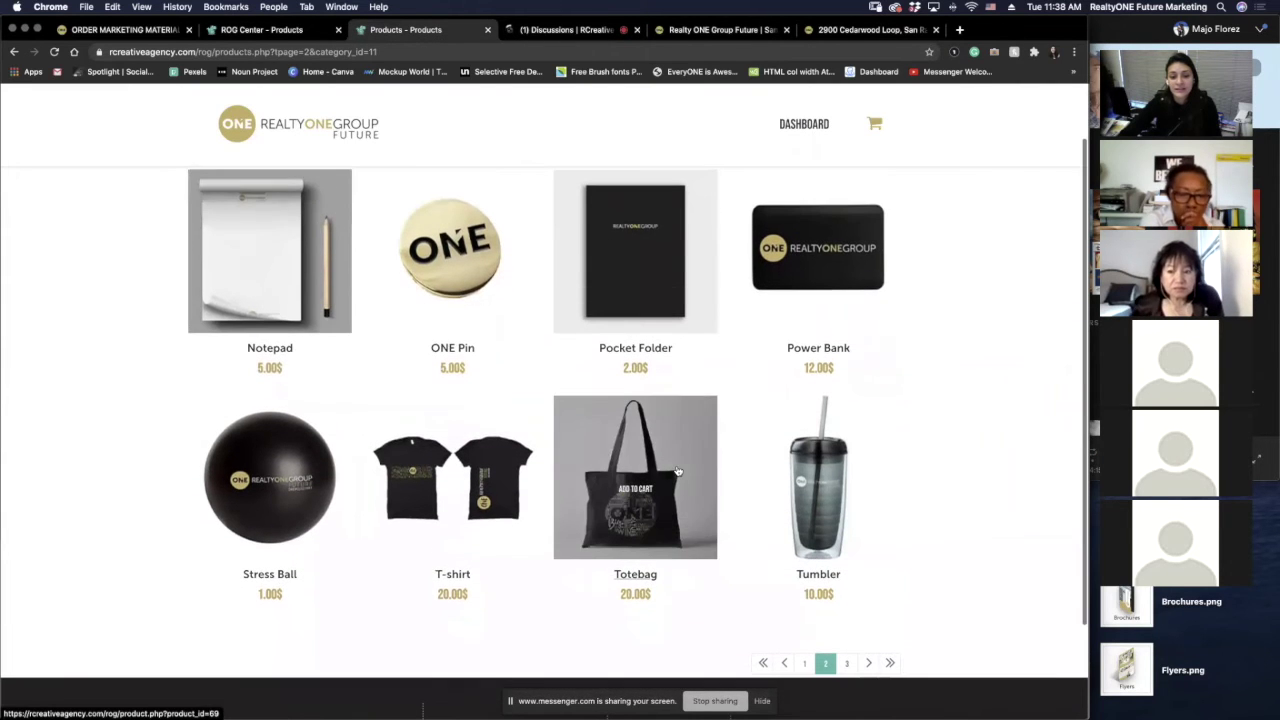
{"action": "left_click", "coordinate": [846, 663]}
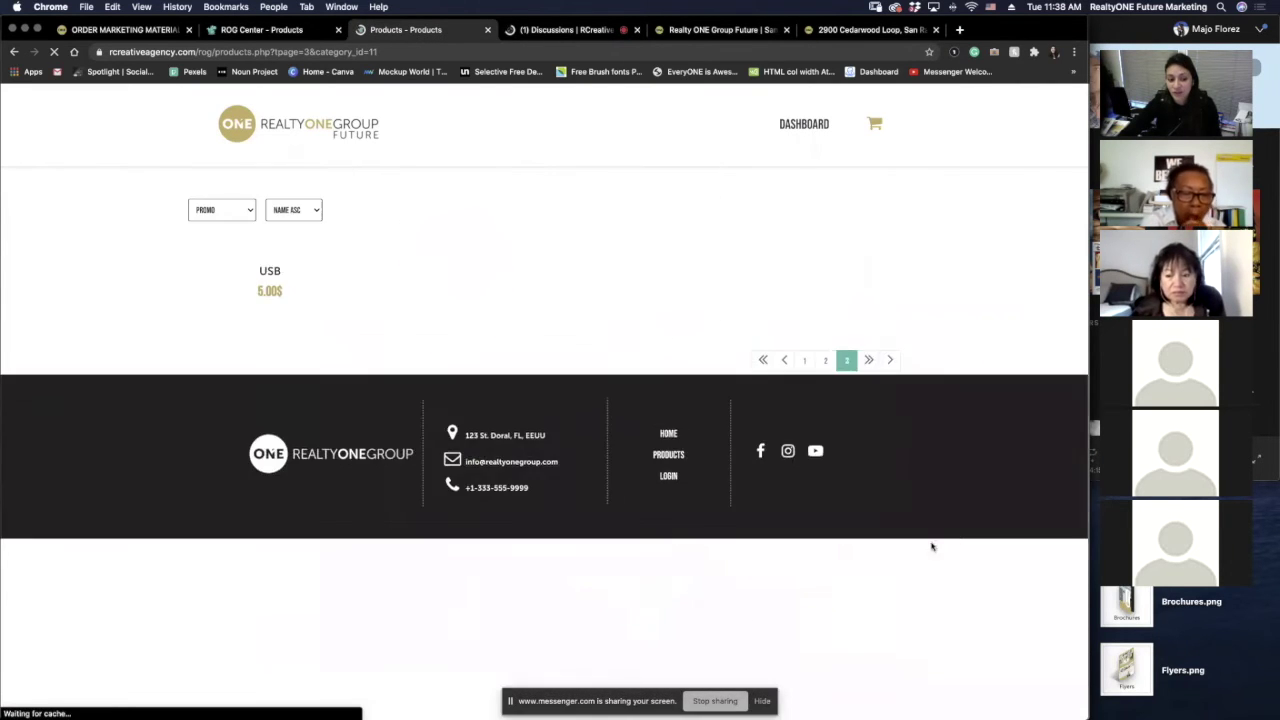
{"action": "left_click", "coordinate": [827, 509]}
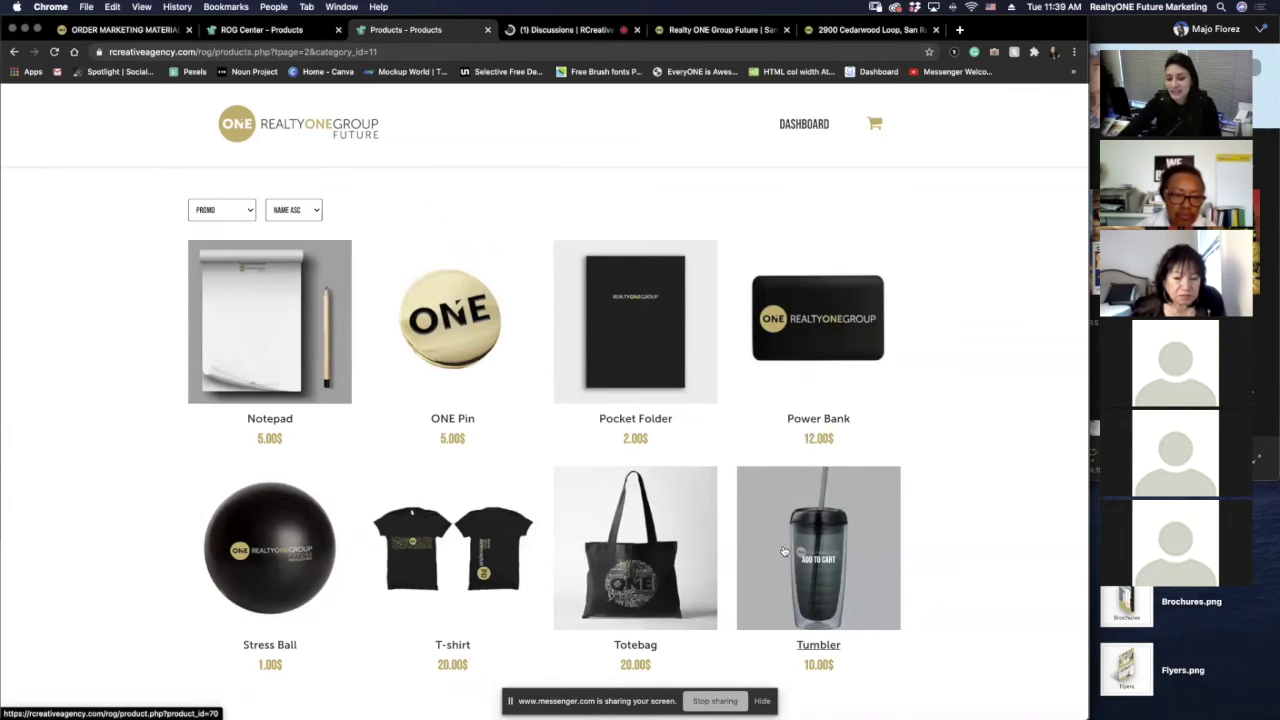
{"action": "scroll", "coordinate": [785, 550], "scroll_direction": "down", "scroll_amount": 2}
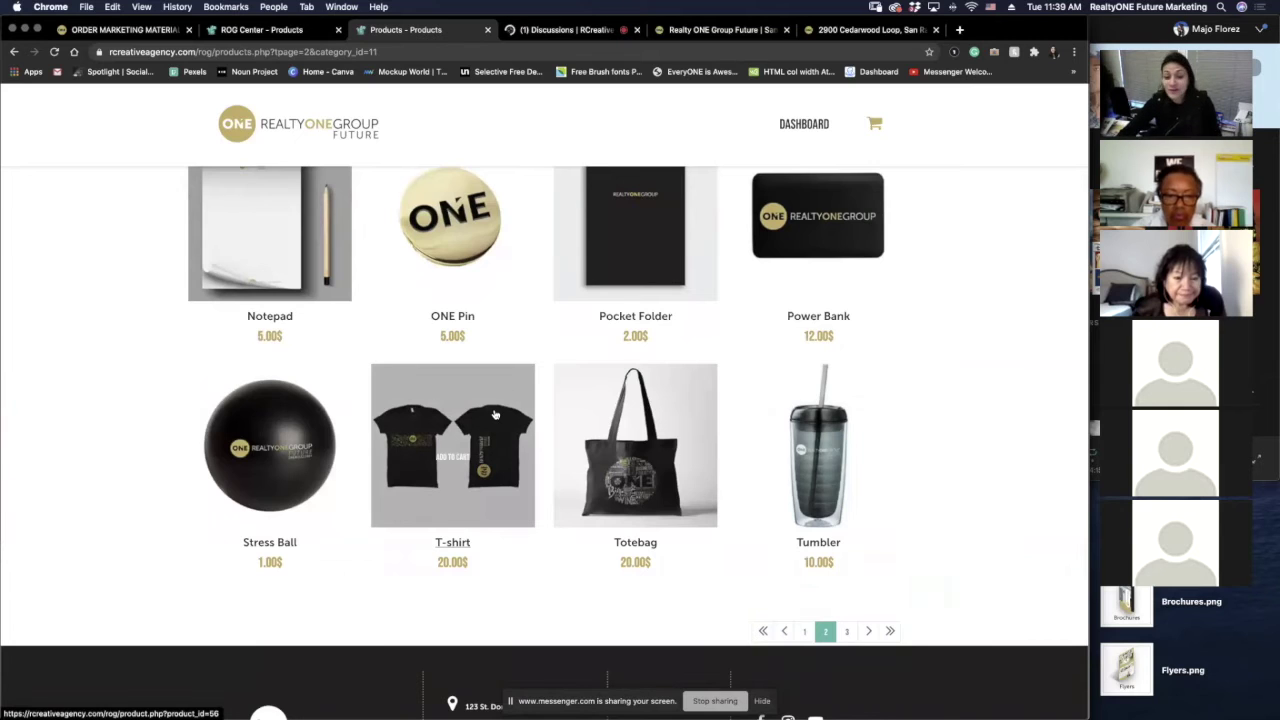
{"action": "left_click", "coordinate": [659, 455]}
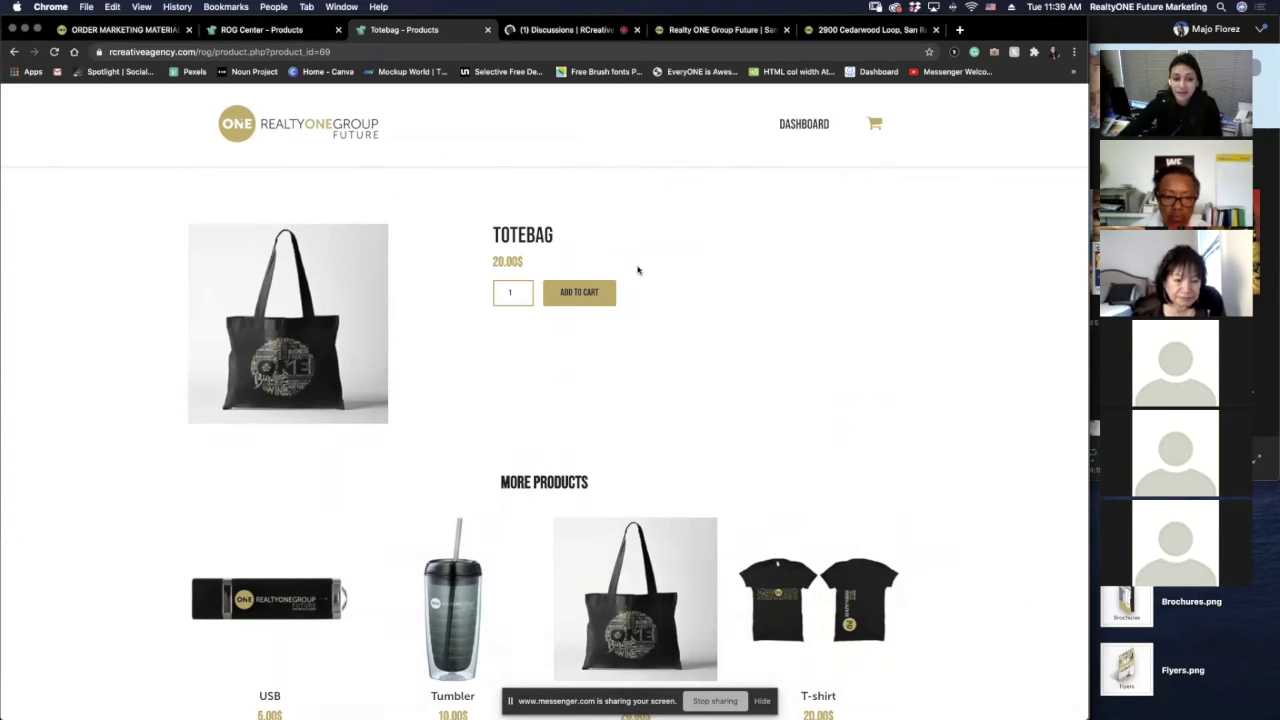
Step: Add the 20.00$ Totebag to the cart and proceed to checkout
{"action": "left_click", "coordinate": [579, 297]}
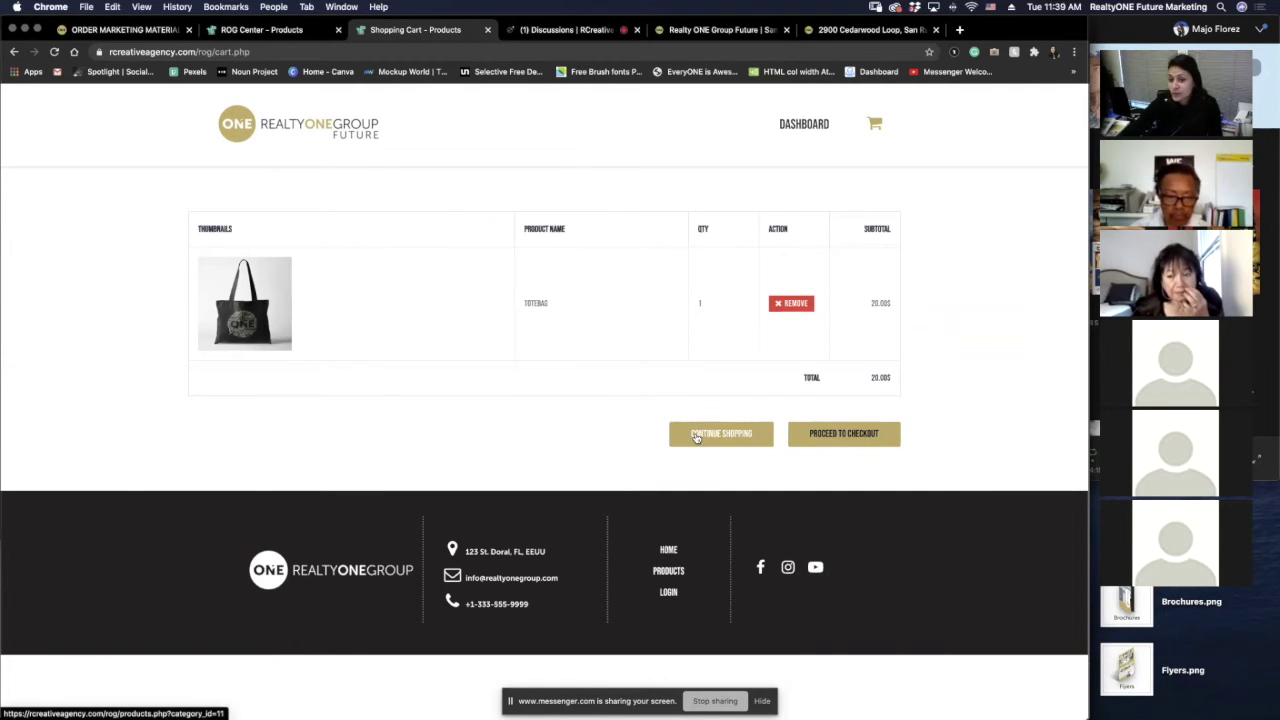
{"action": "left_click", "coordinate": [822, 433]}
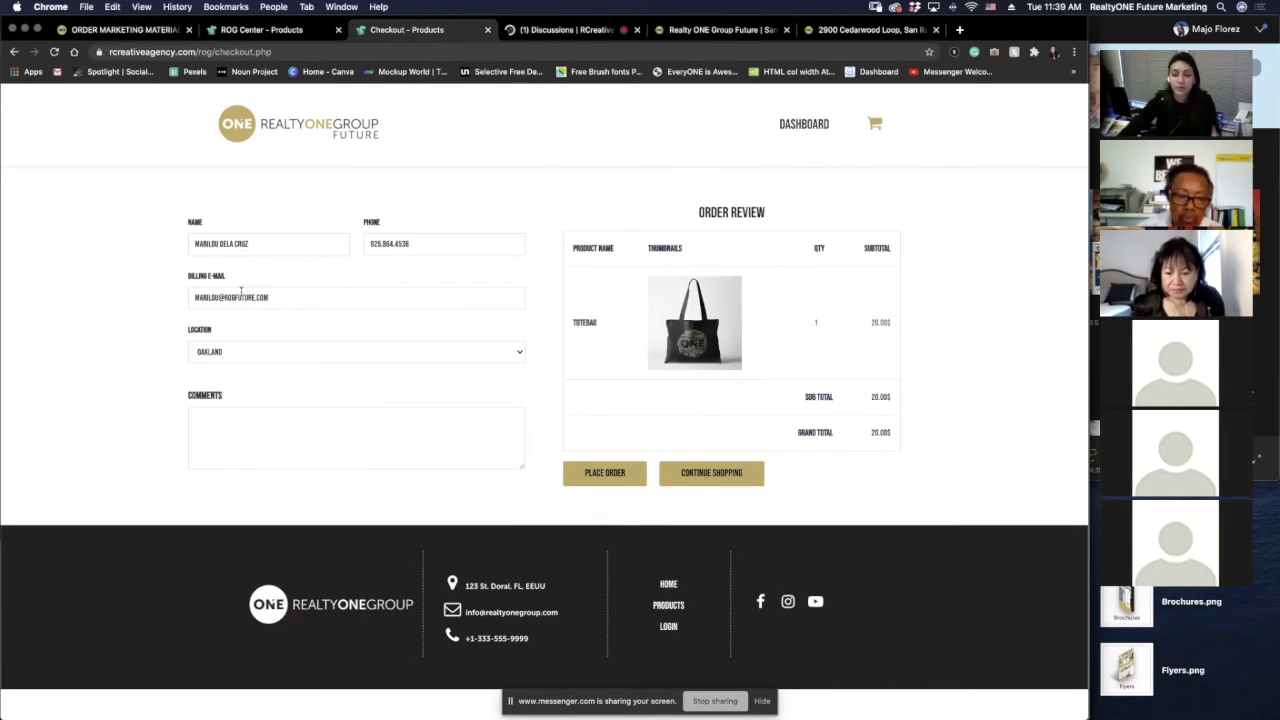
Step: Set the checkout Location to San Ramon
{"action": "left_click", "coordinate": [230, 352]}
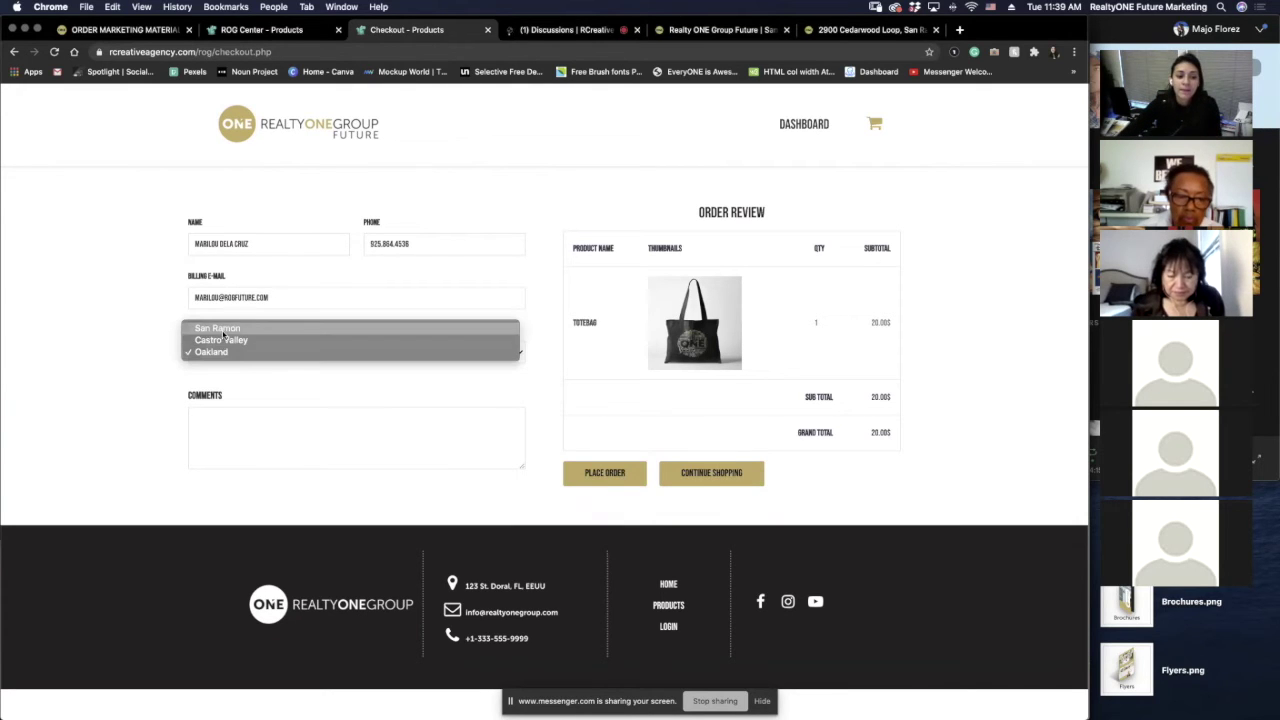
{"action": "left_click", "coordinate": [147, 327]}
{"action": "left_click", "coordinate": [258, 358]}
{"action": "left_click", "coordinate": [263, 331]}
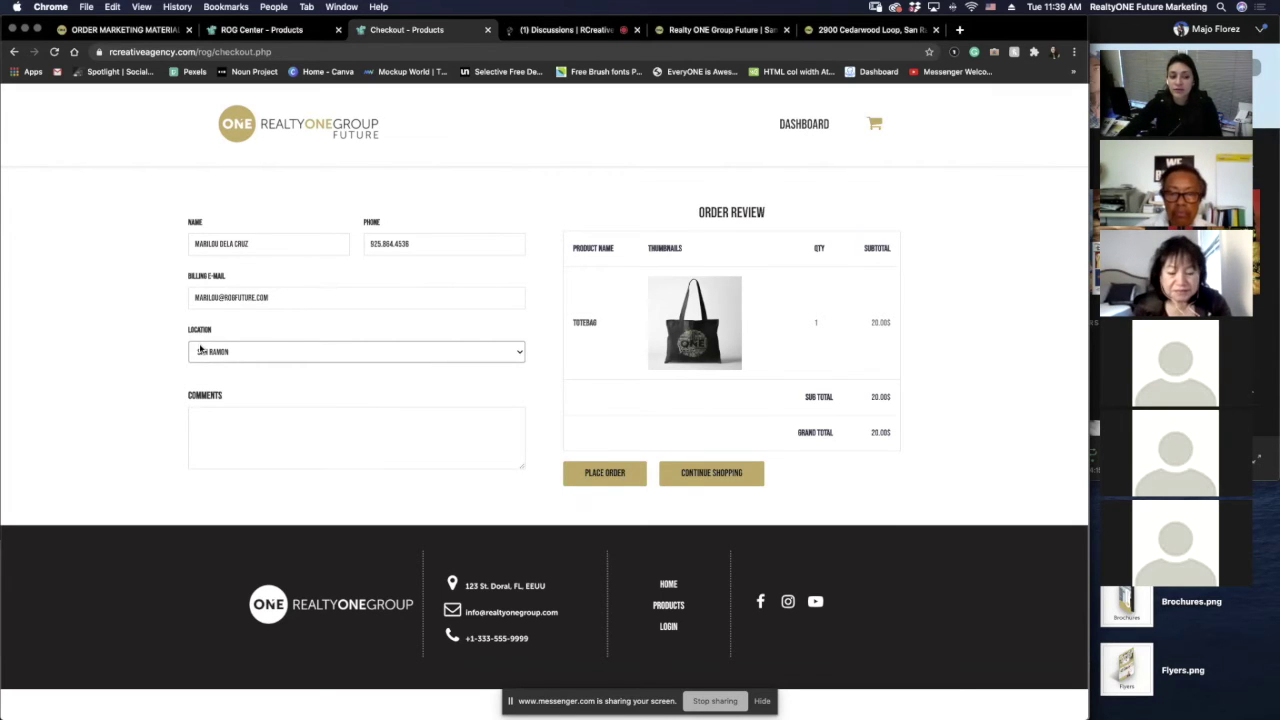
Step: Add the comment 'Please bag for a present' and place the order
{"action": "left_click", "coordinate": [272, 420]}
{"action": "type", "text": "P"}
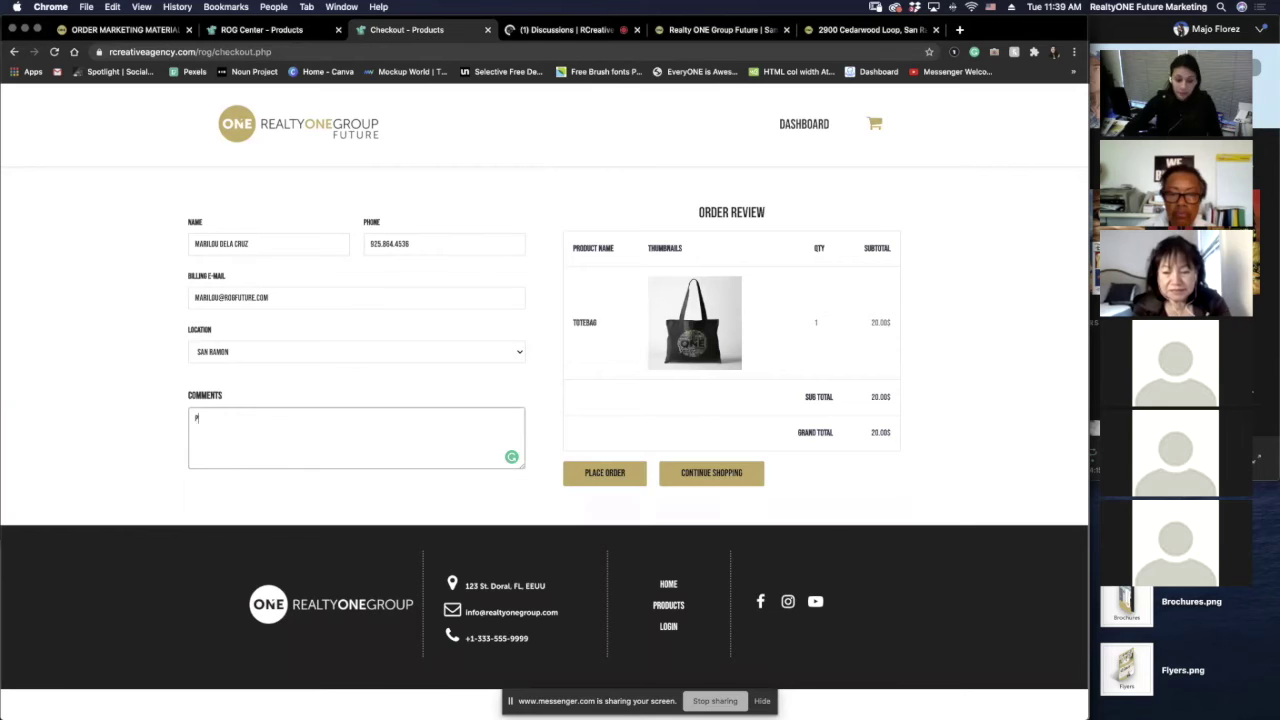
{"action": "type", "text": "lease"}
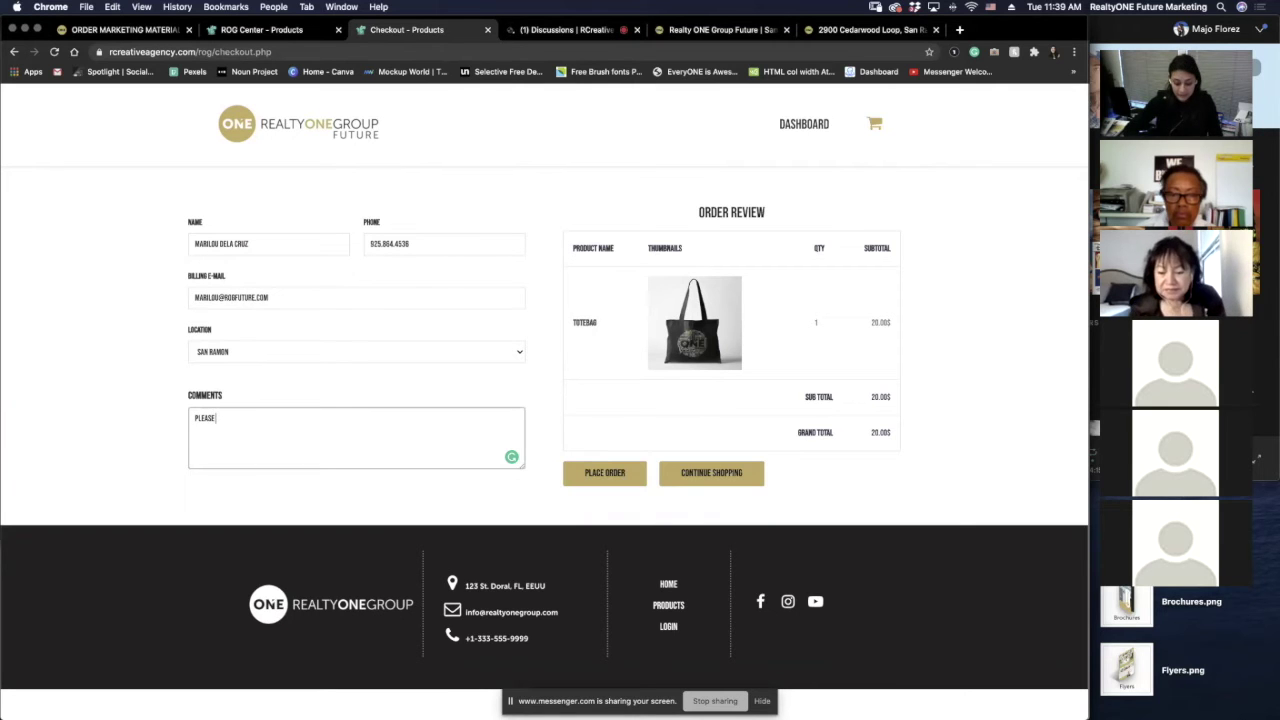
{"action": "type", "text": " bag for presen"}
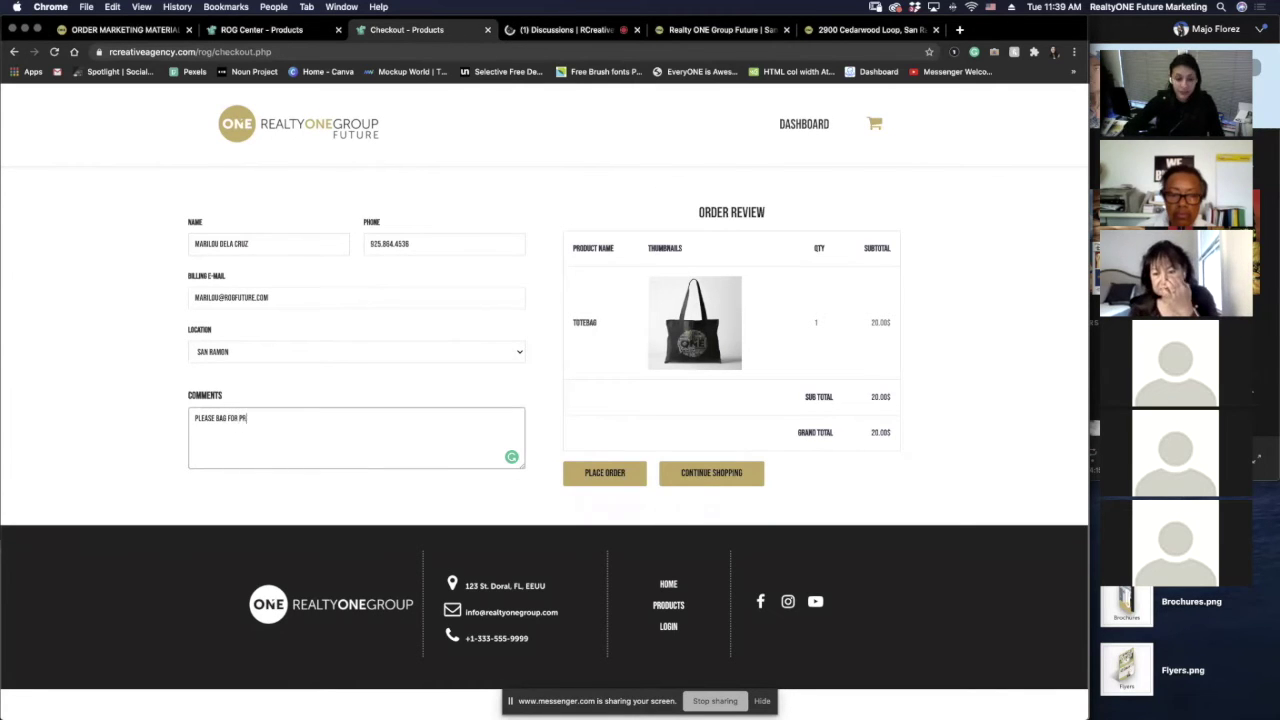
{"action": "type", "text": "t"}
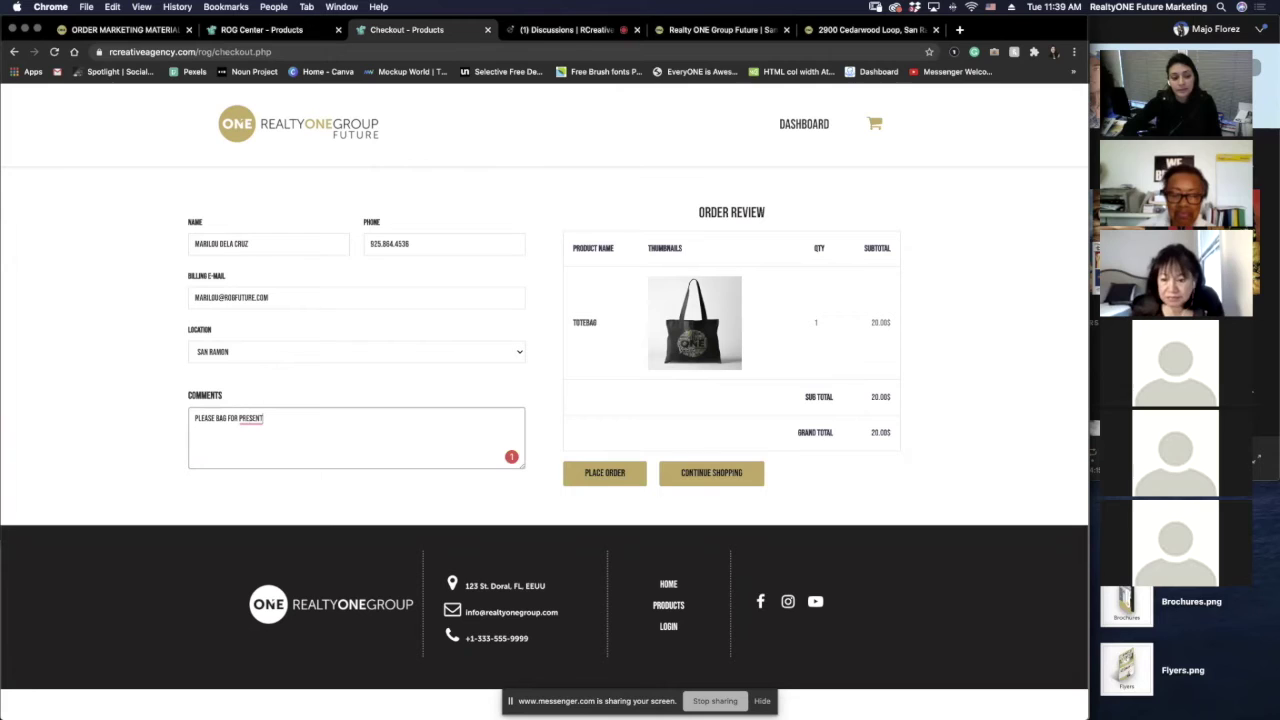
{"action": "mouse_move", "coordinate": [250, 418]}
{"action": "left_click", "coordinate": [270, 452]}
{"action": "left_click", "coordinate": [311, 421]}
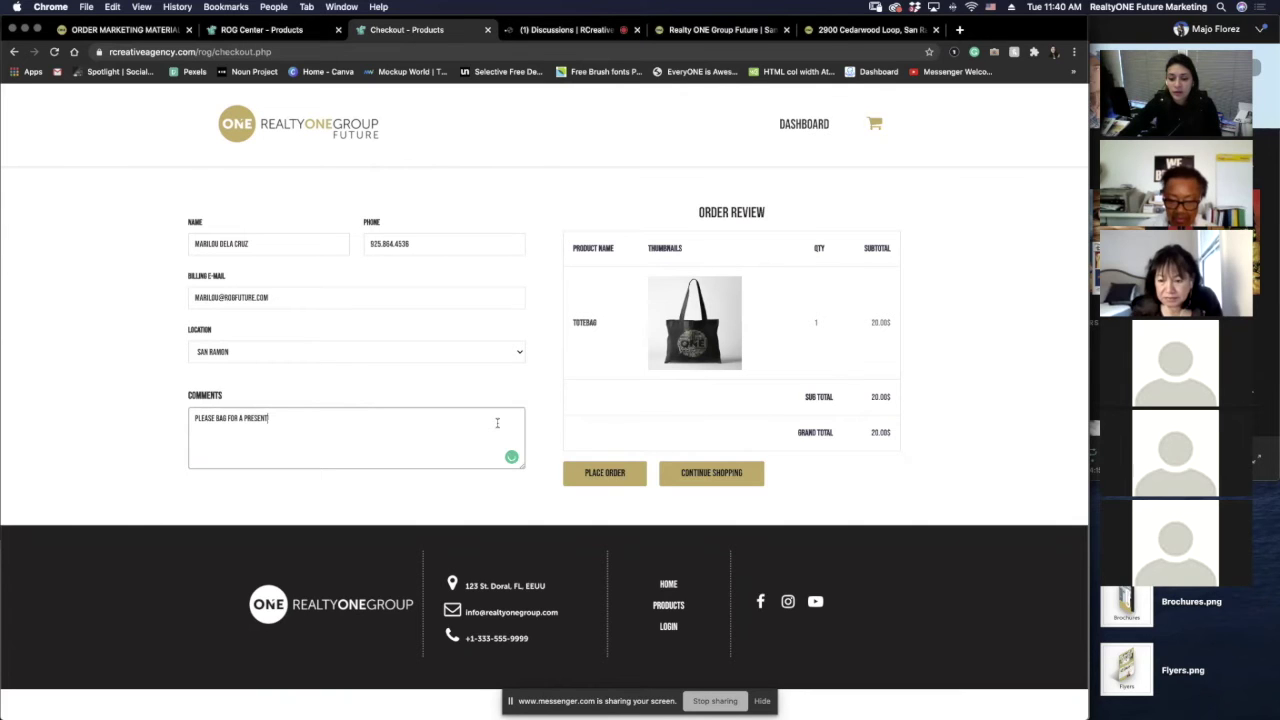
{"action": "left_click", "coordinate": [617, 477]}
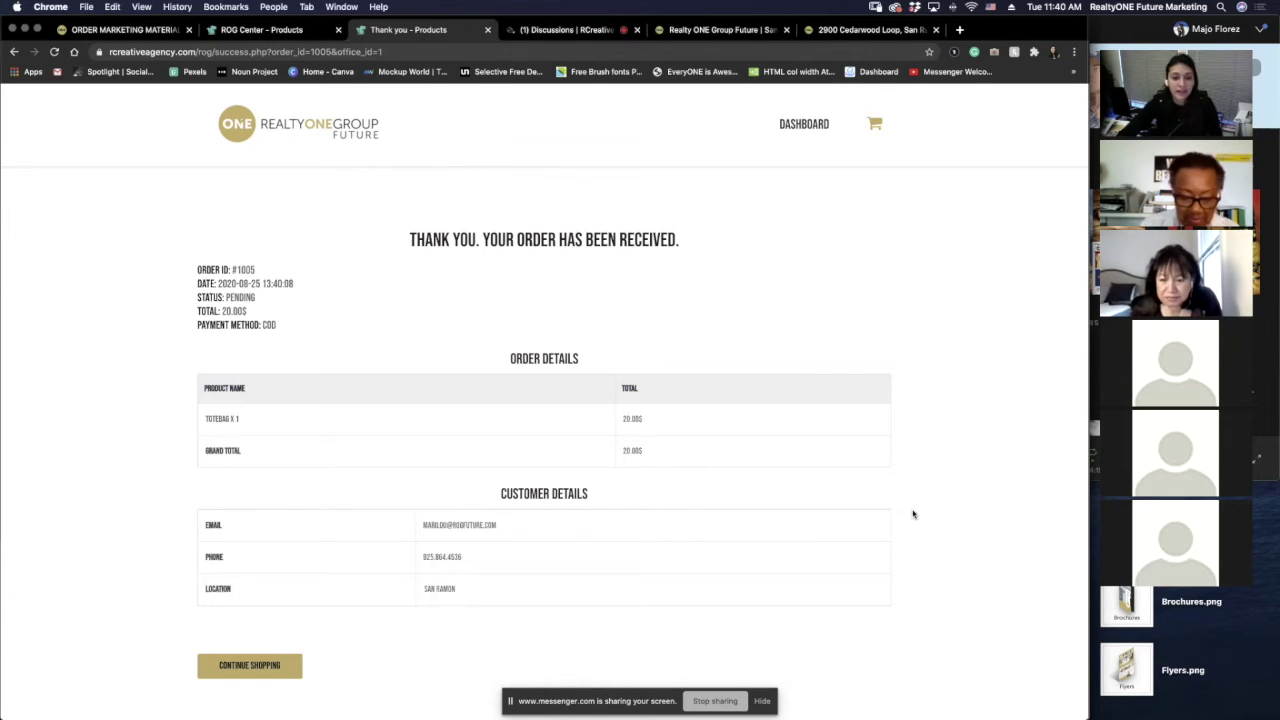
Step: Review order #1005's confirmation, then return to the Realty ONE Group Future home page
{"action": "scroll", "coordinate": [911, 517], "scroll_direction": "down", "scroll_amount": 2}
{"action": "scroll", "coordinate": [912, 514], "scroll_direction": "down", "scroll_amount": 1}
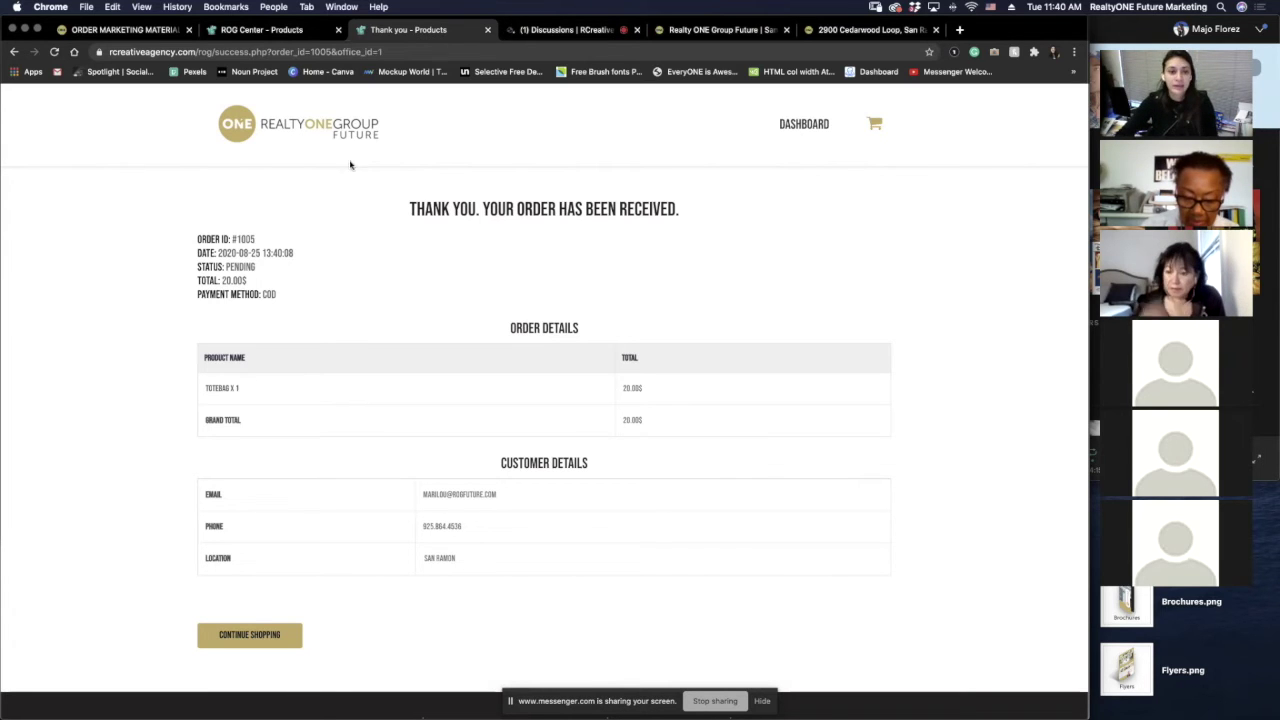
{"action": "left_click", "coordinate": [264, 123]}
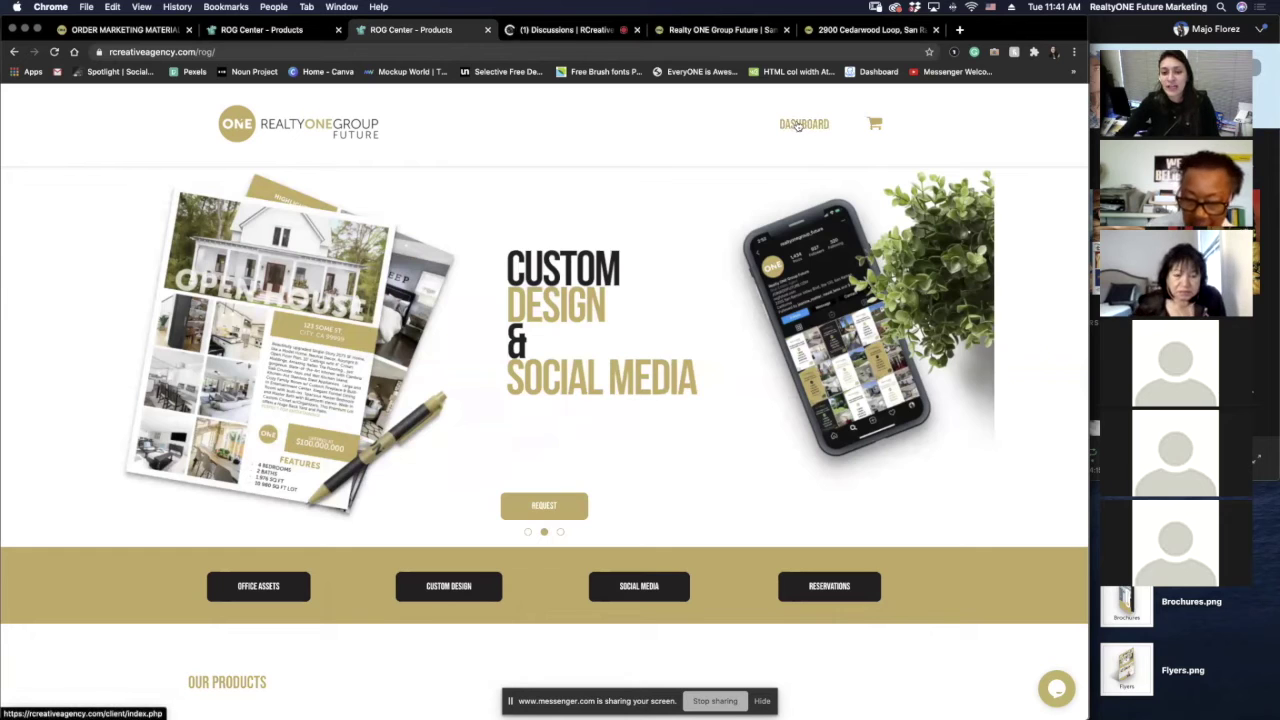
Step: Download the completed Flyers project file from Projects and show it in Finder
{"action": "left_click", "coordinate": [798, 124]}
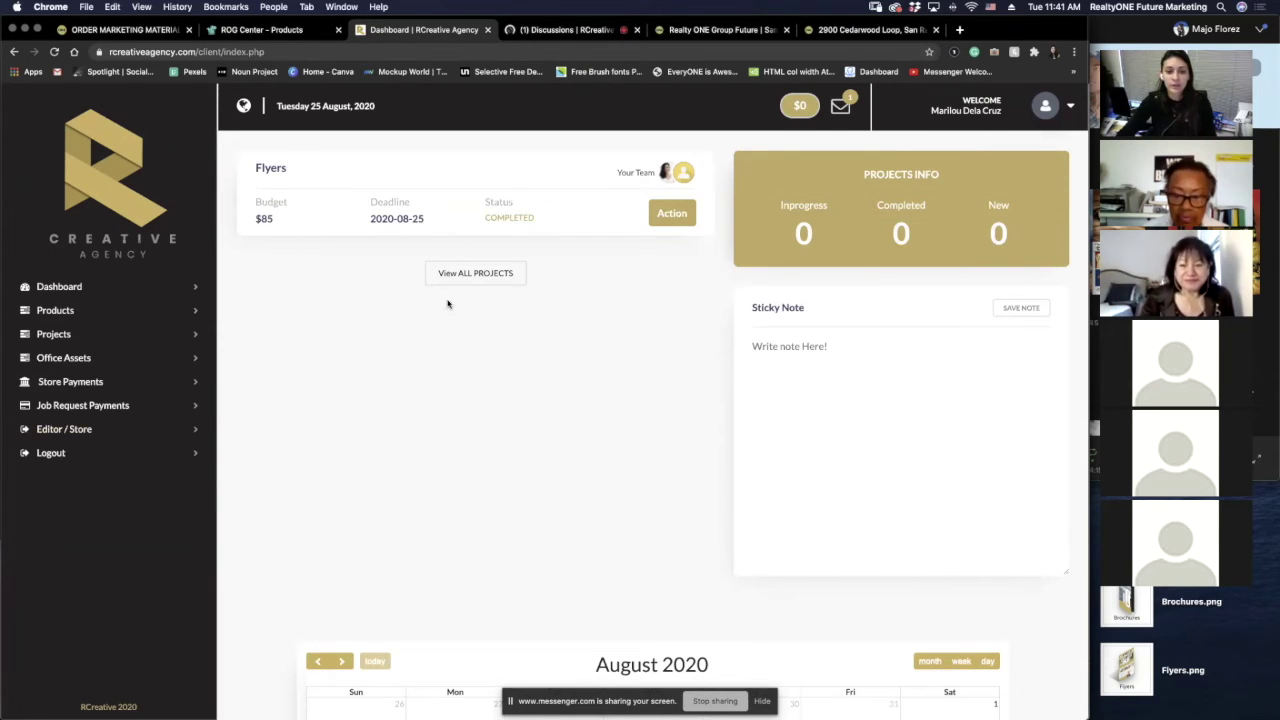
{"action": "left_click", "coordinate": [80, 341]}
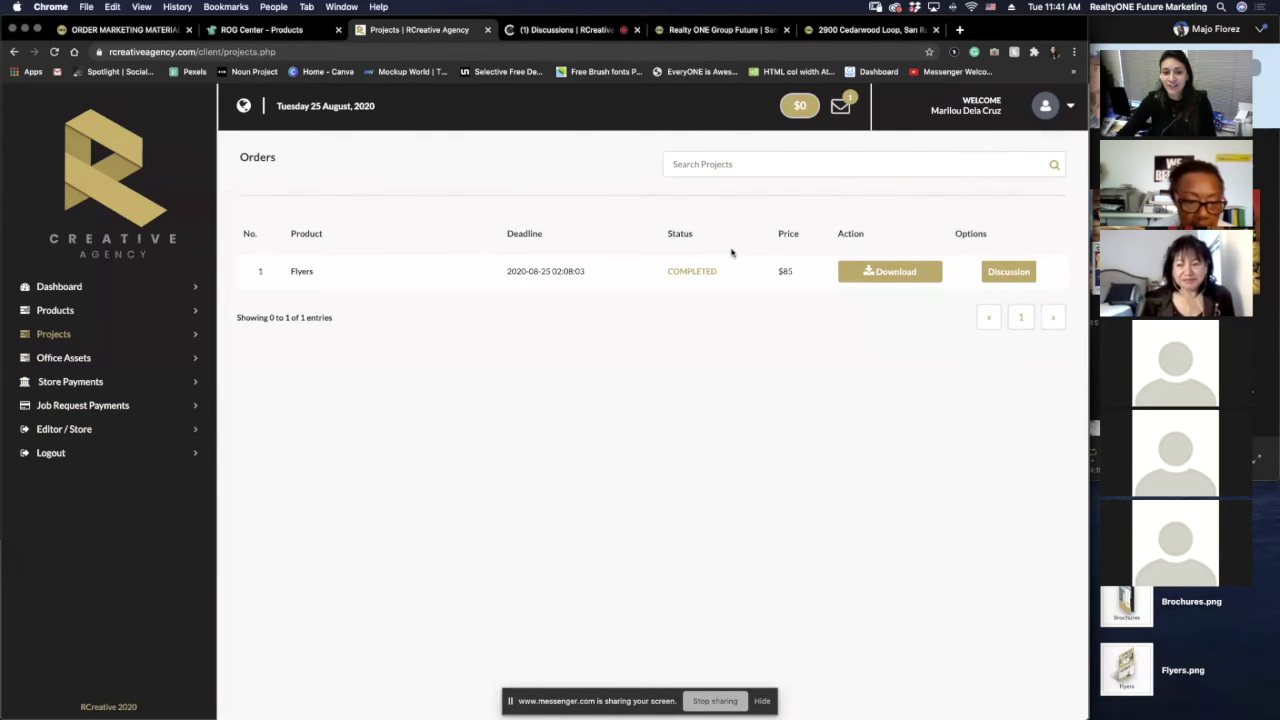
{"action": "left_click", "coordinate": [908, 275]}
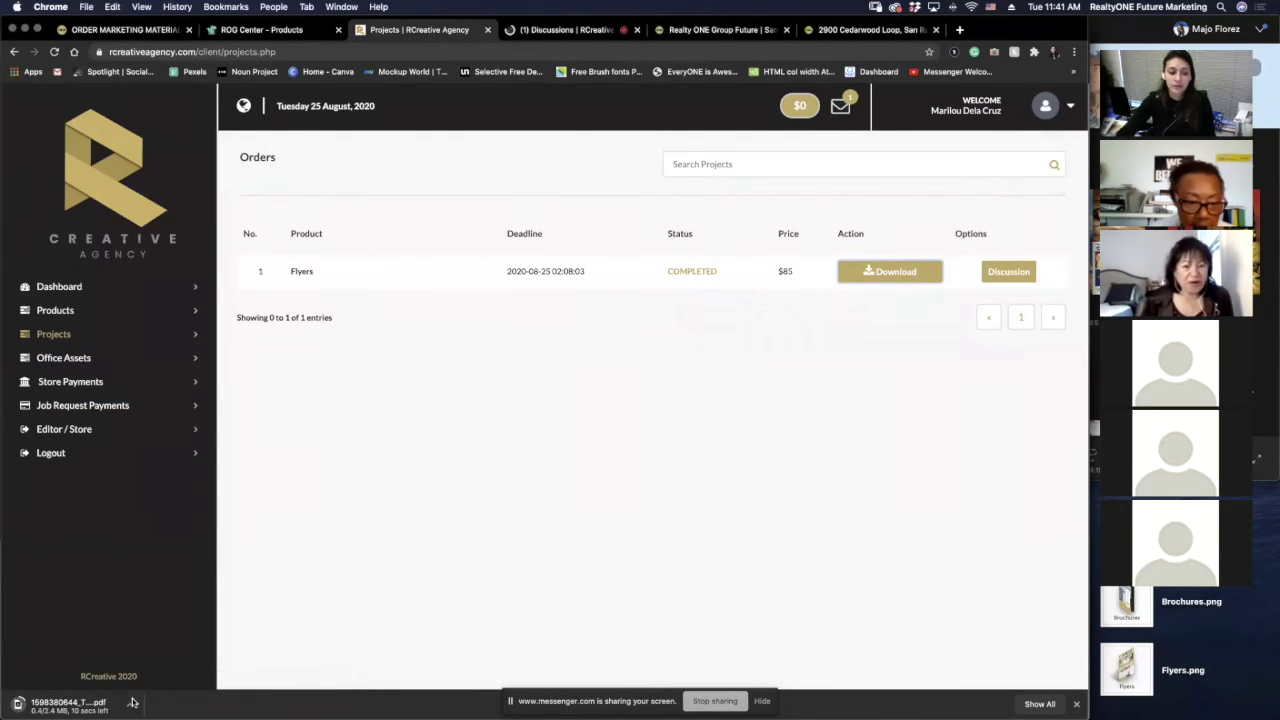
{"action": "left_click", "coordinate": [129, 704]}
{"action": "left_click", "coordinate": [174, 688]}
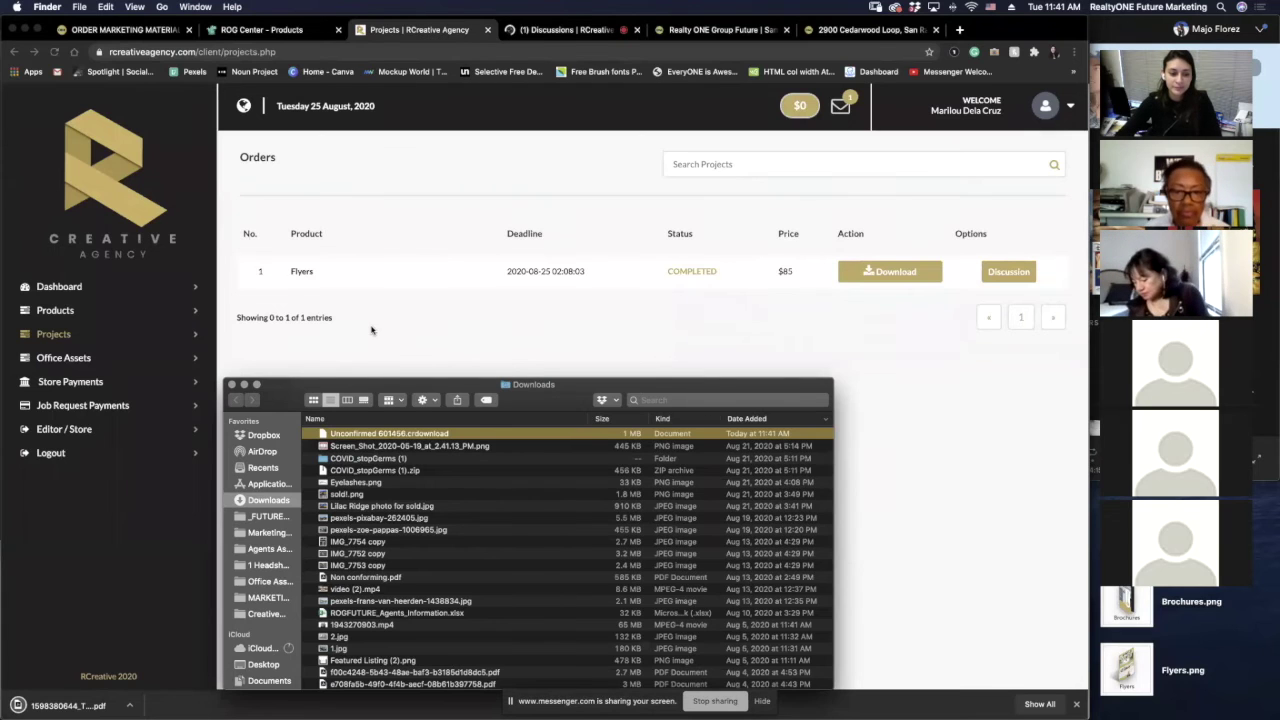
{"action": "left_click", "coordinate": [131, 708]}
{"action": "left_click", "coordinate": [131, 708]}
{"action": "left_click", "coordinate": [166, 690]}
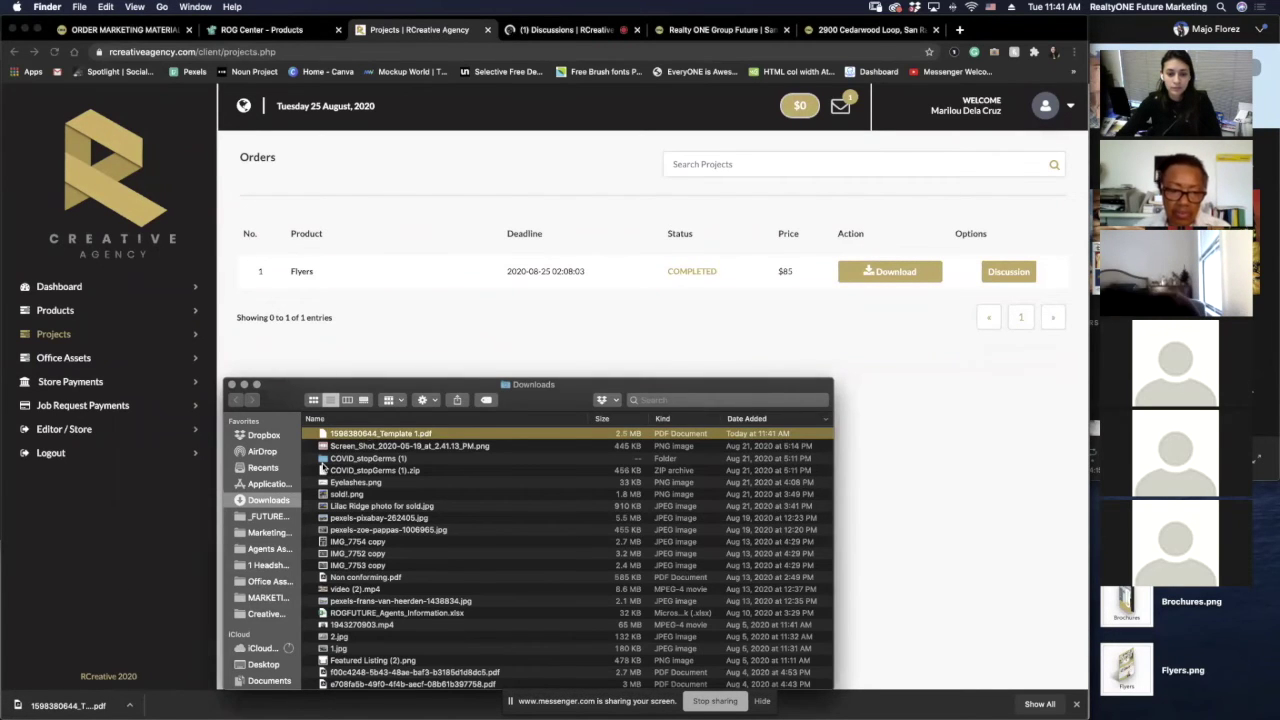
{"action": "double_click", "coordinate": [368, 435]}
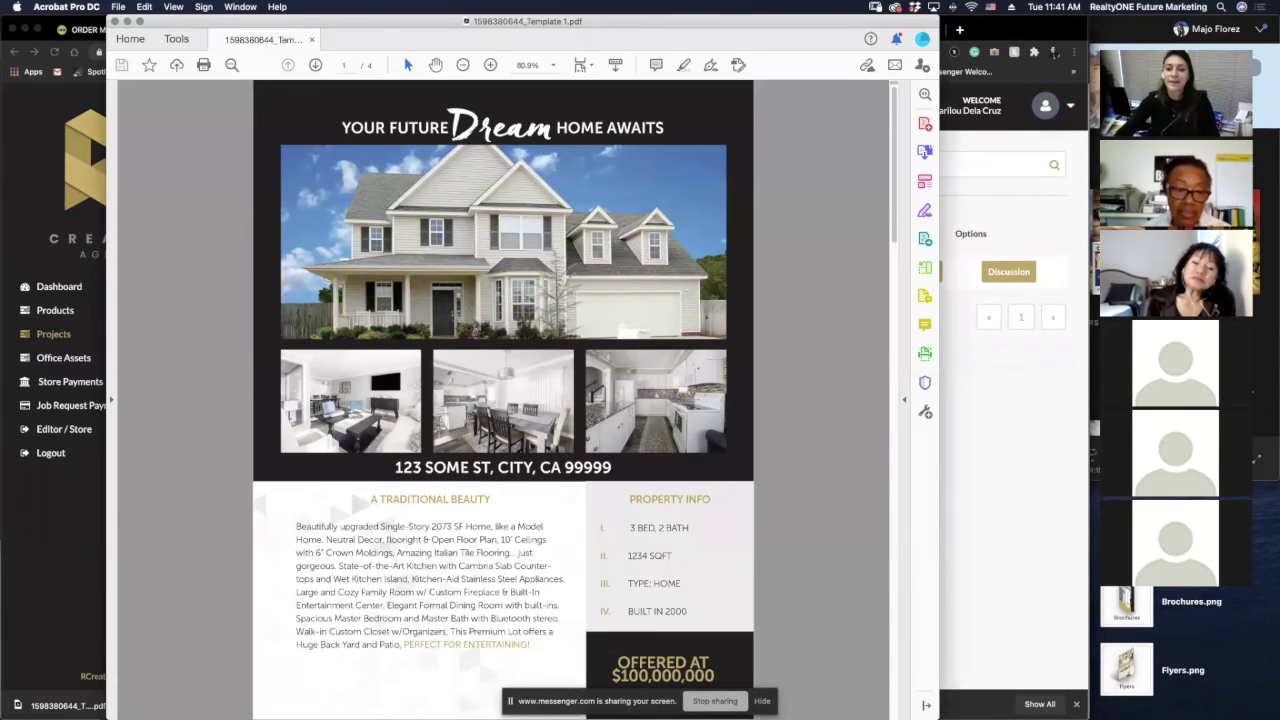
{"action": "left_click", "coordinate": [316, 66]}
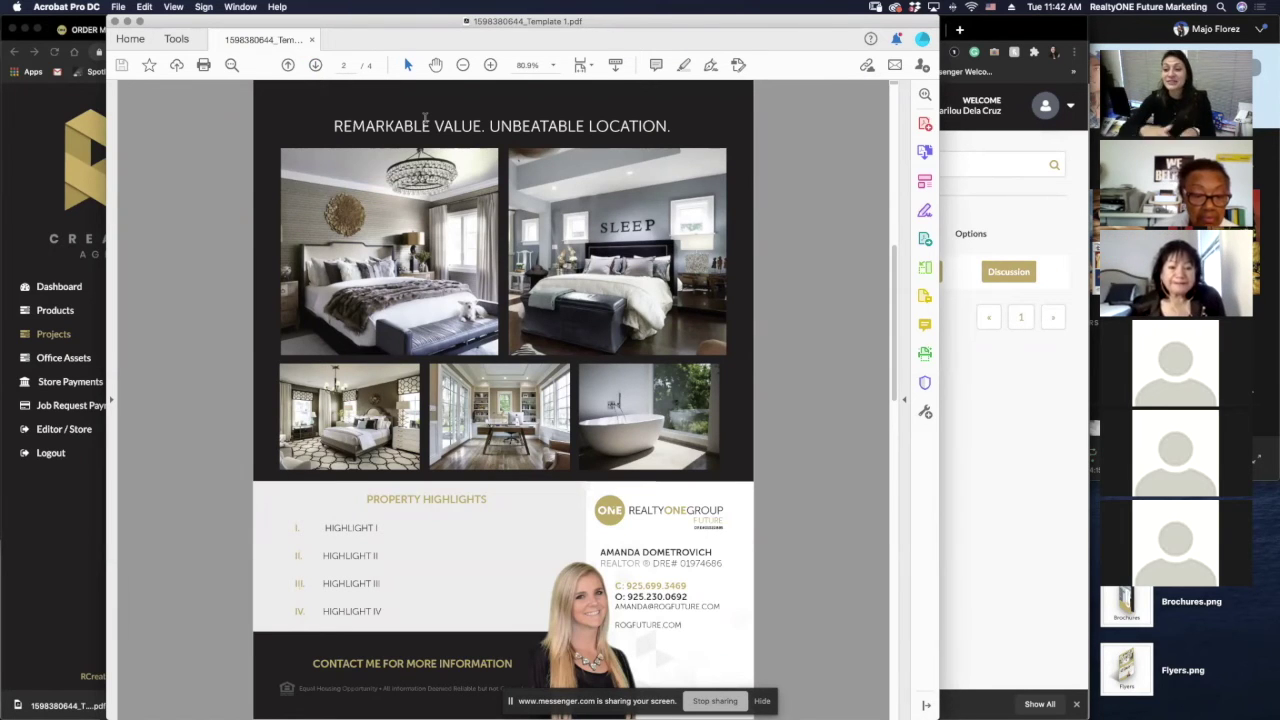
Step: Close the flyer PDF and return to the ROG Center Products page in Chrome
{"action": "left_click", "coordinate": [115, 21]}
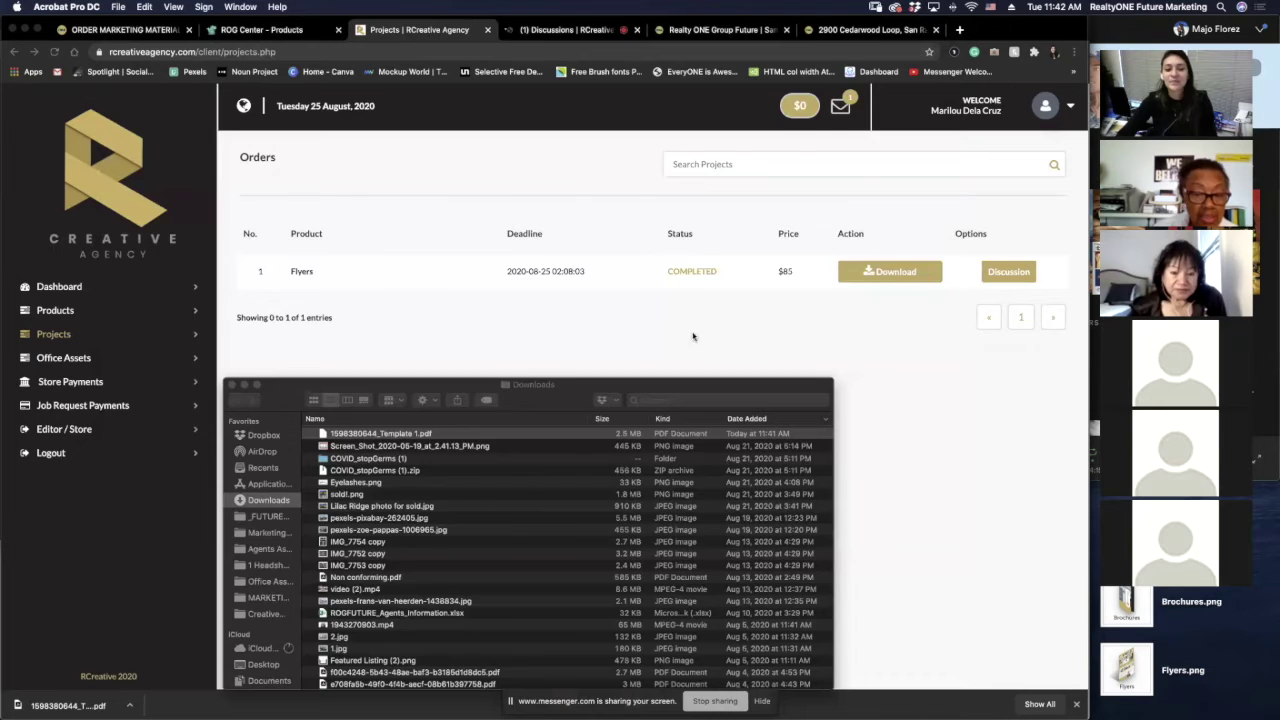
{"action": "left_click", "coordinate": [674, 336]}
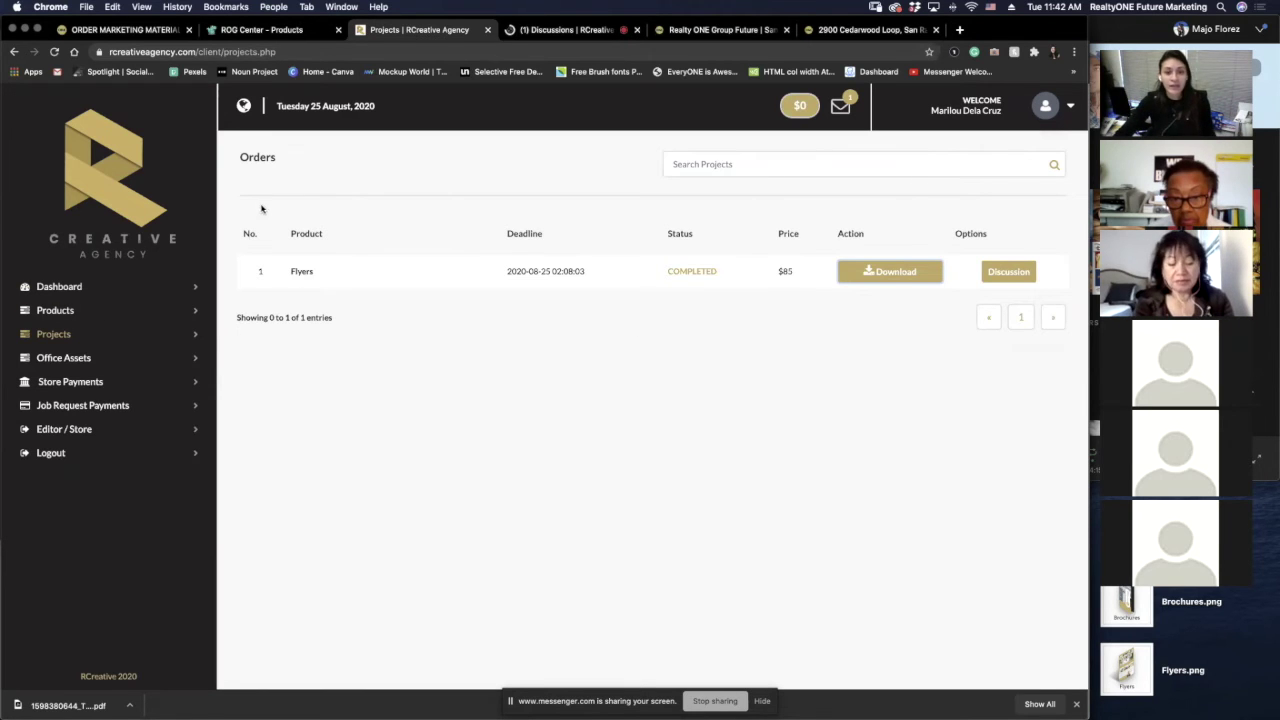
{"action": "left_click", "coordinate": [261, 29]}
{"action": "scroll", "coordinate": [691, 235], "scroll_direction": "down", "scroll_amount": 1}
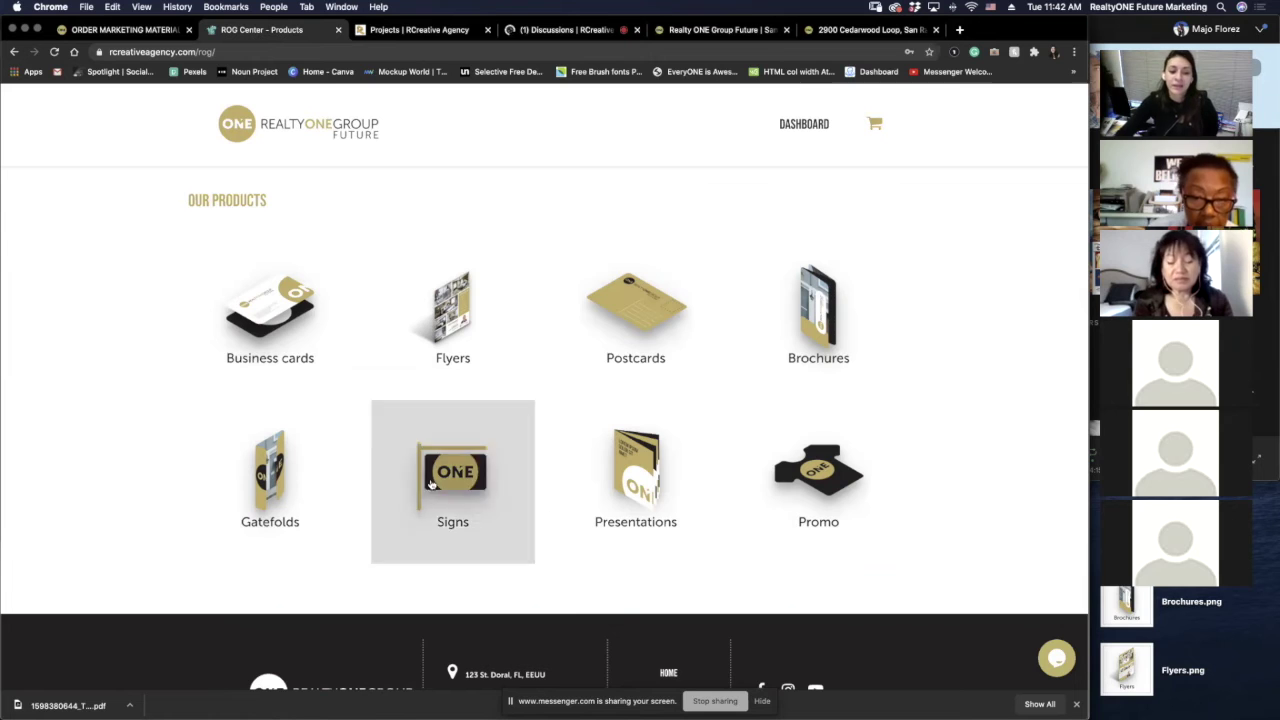
{"action": "left_click", "coordinate": [477, 460]}
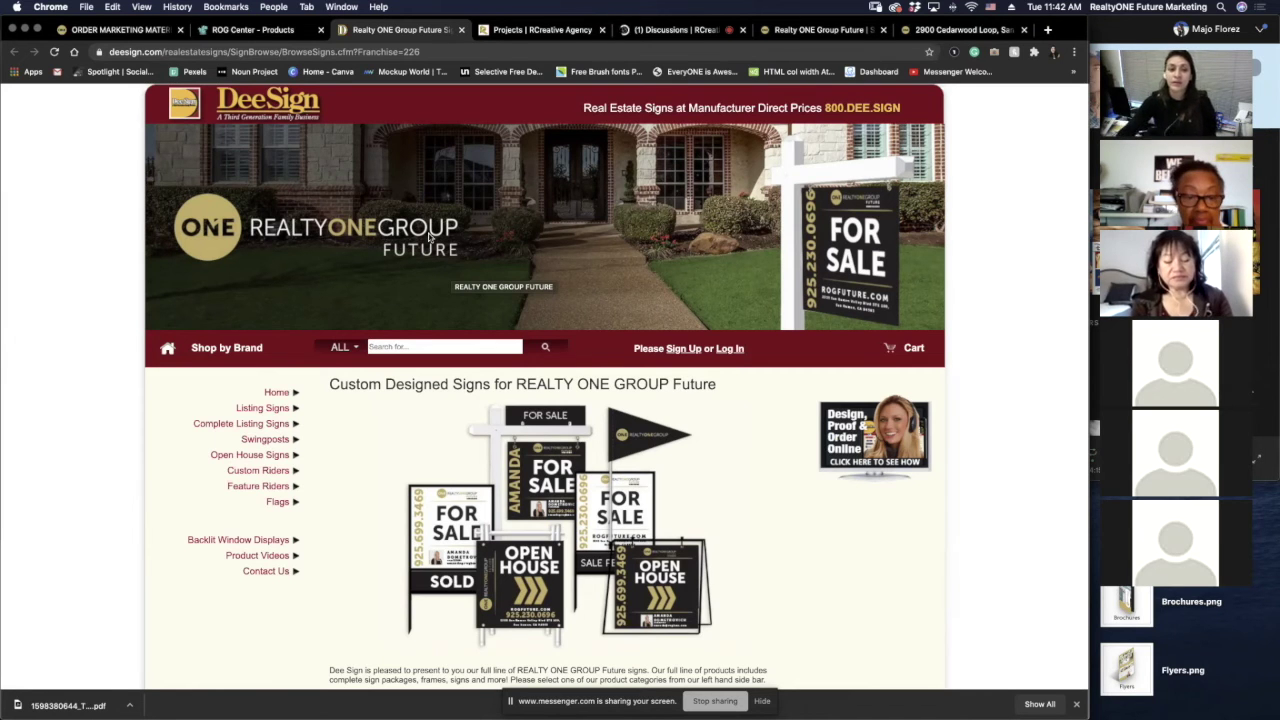
{"action": "key", "text": "super+w"}
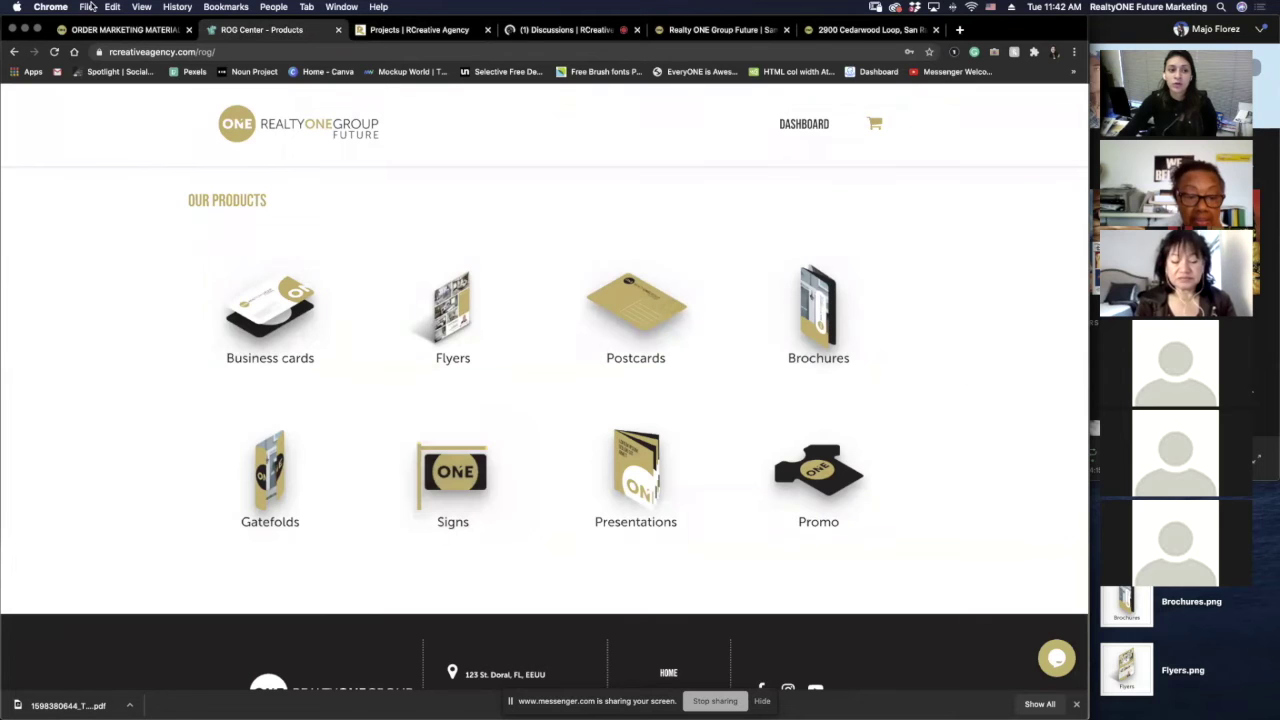
{"action": "left_click", "coordinate": [106, 31]}
{"action": "mouse_move", "coordinate": [945, 113]}
{"action": "left_click", "coordinate": [930, 144]}
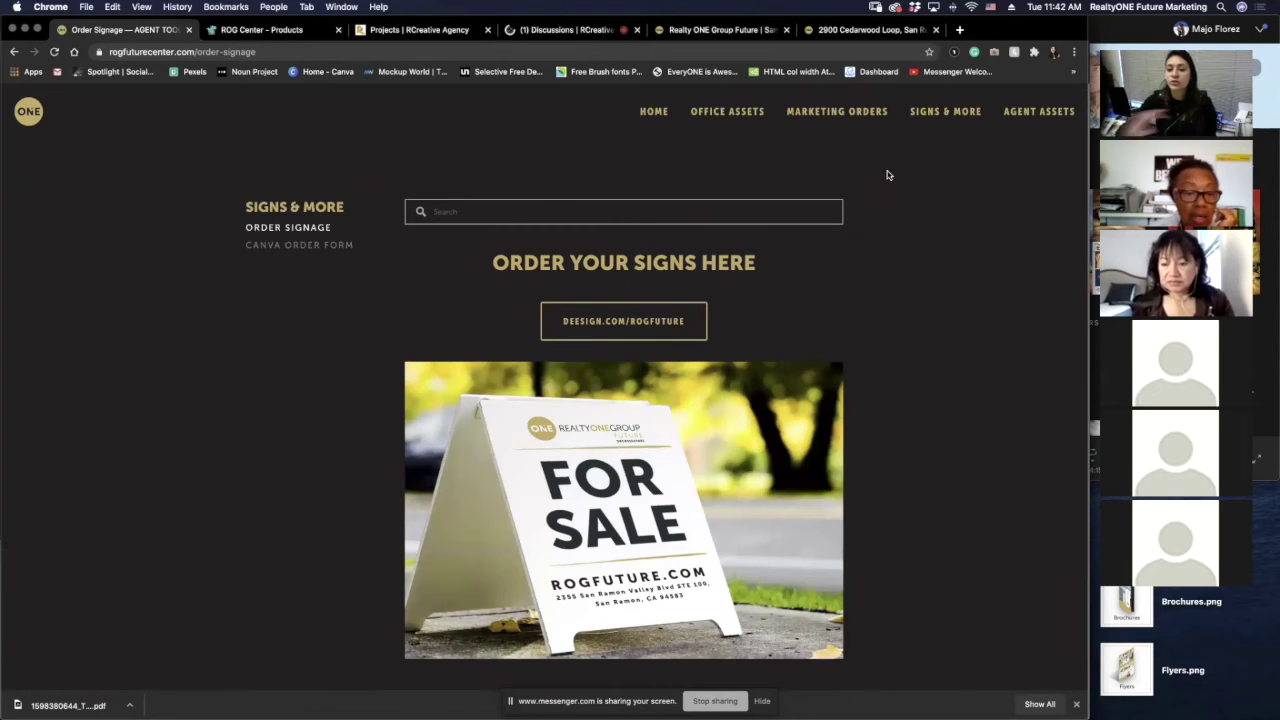
{"action": "left_click", "coordinate": [304, 32]}
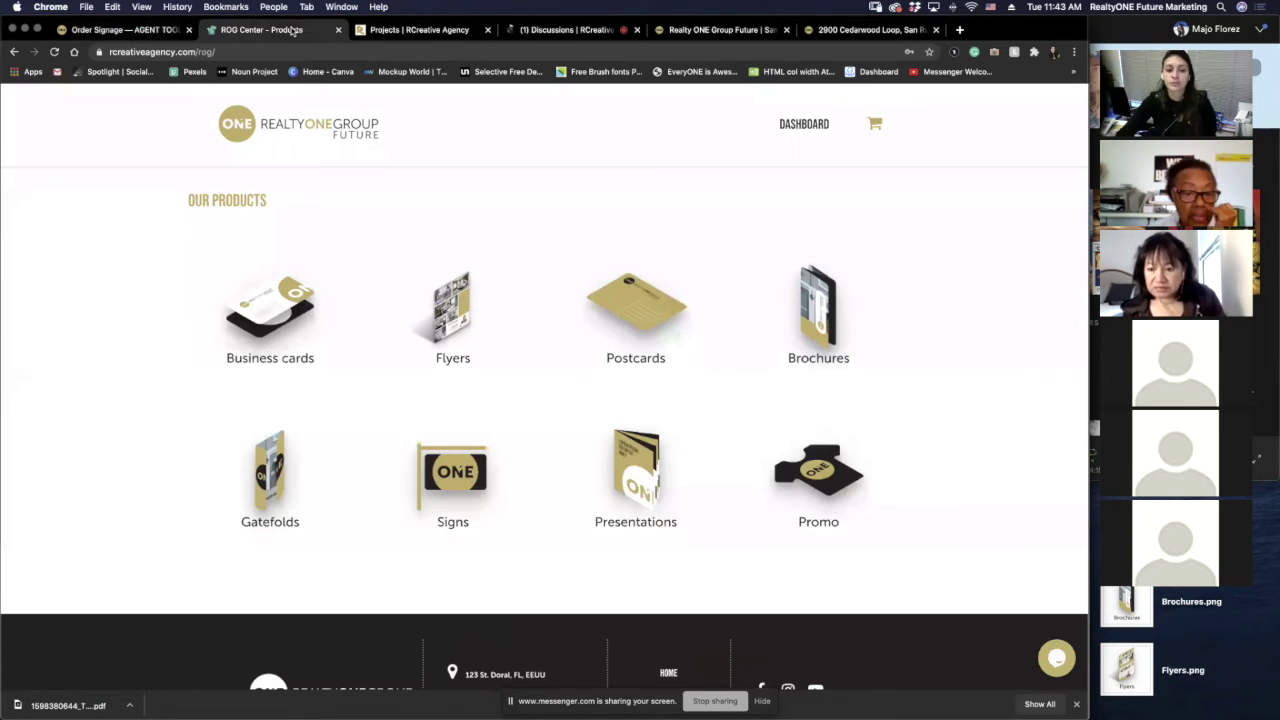
Step: Open the Presentations order form and scroll through its options
{"action": "left_click", "coordinate": [632, 465]}
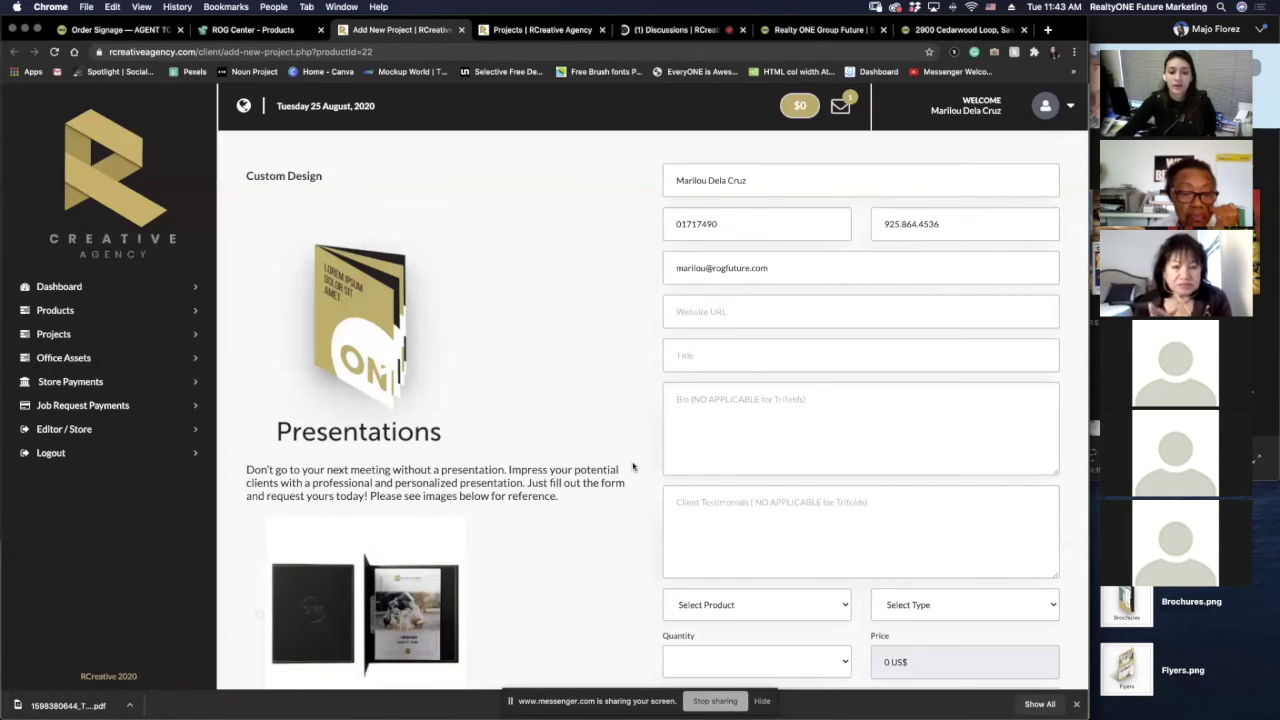
{"action": "scroll", "coordinate": [632, 465], "scroll_direction": "down", "scroll_amount": 1}
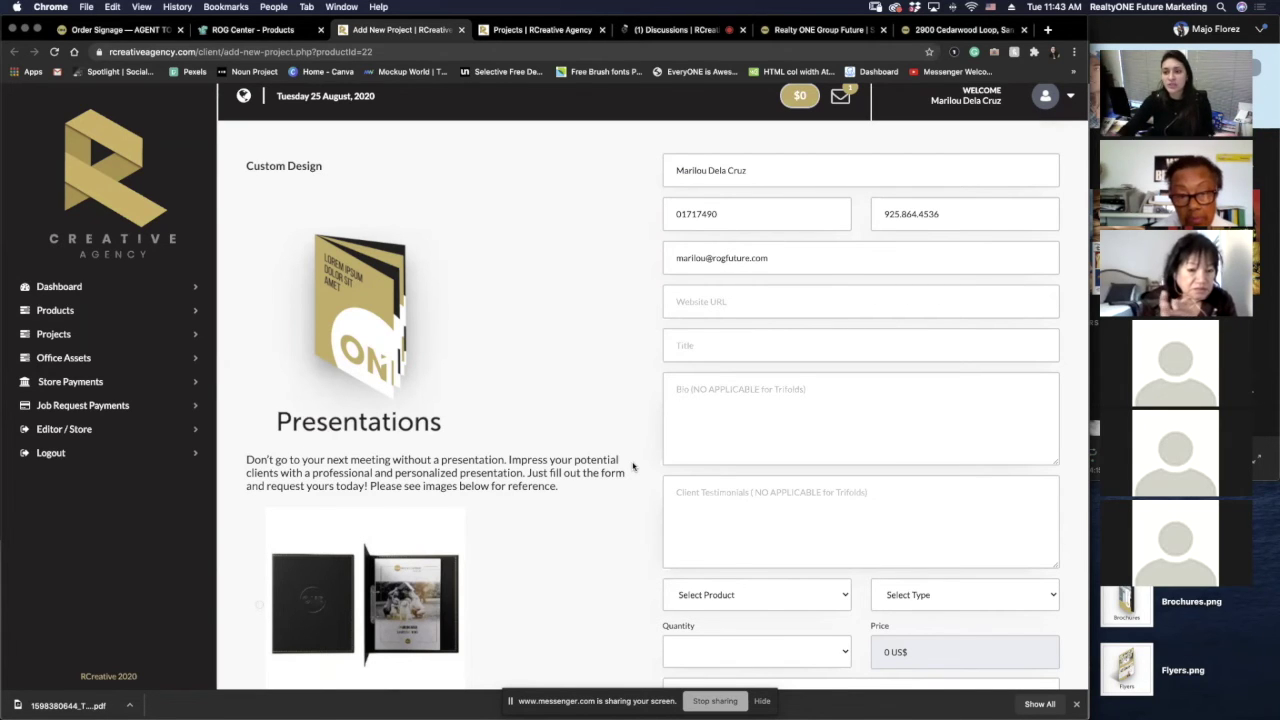
{"action": "scroll", "coordinate": [445, 449], "scroll_direction": "down", "scroll_amount": 5}
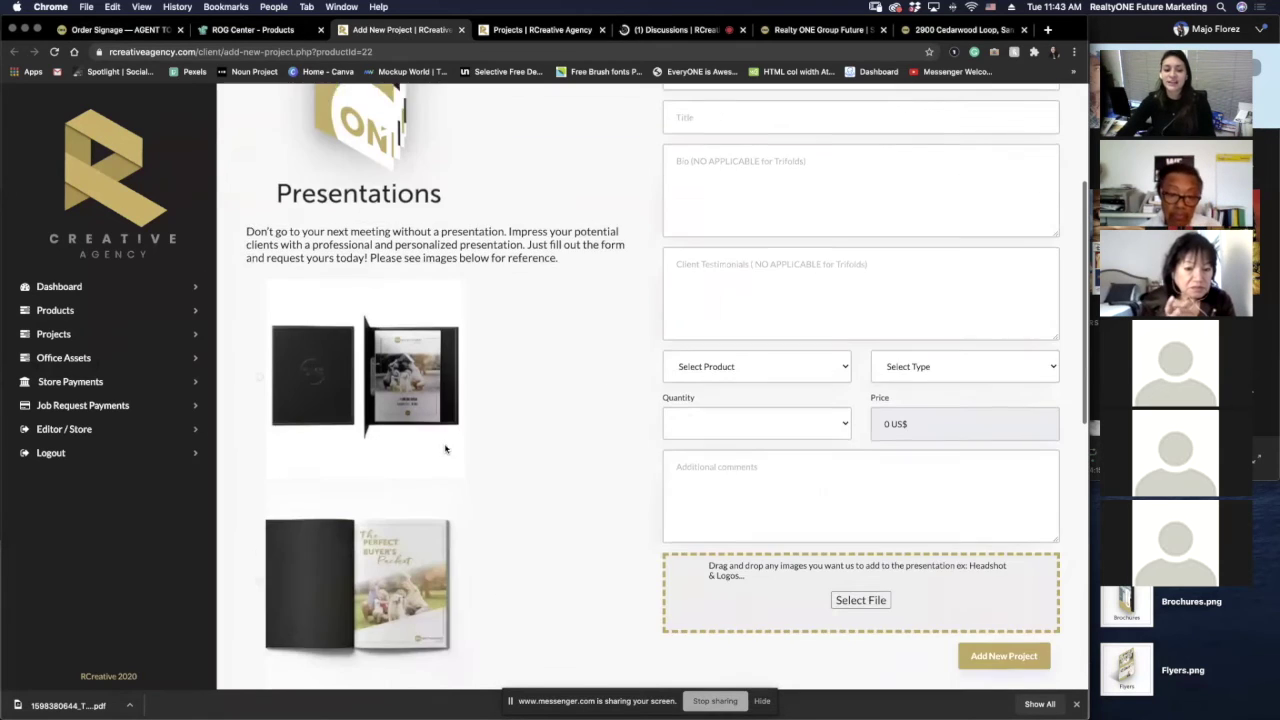
{"action": "scroll", "coordinate": [445, 449], "scroll_direction": "down", "scroll_amount": 9}
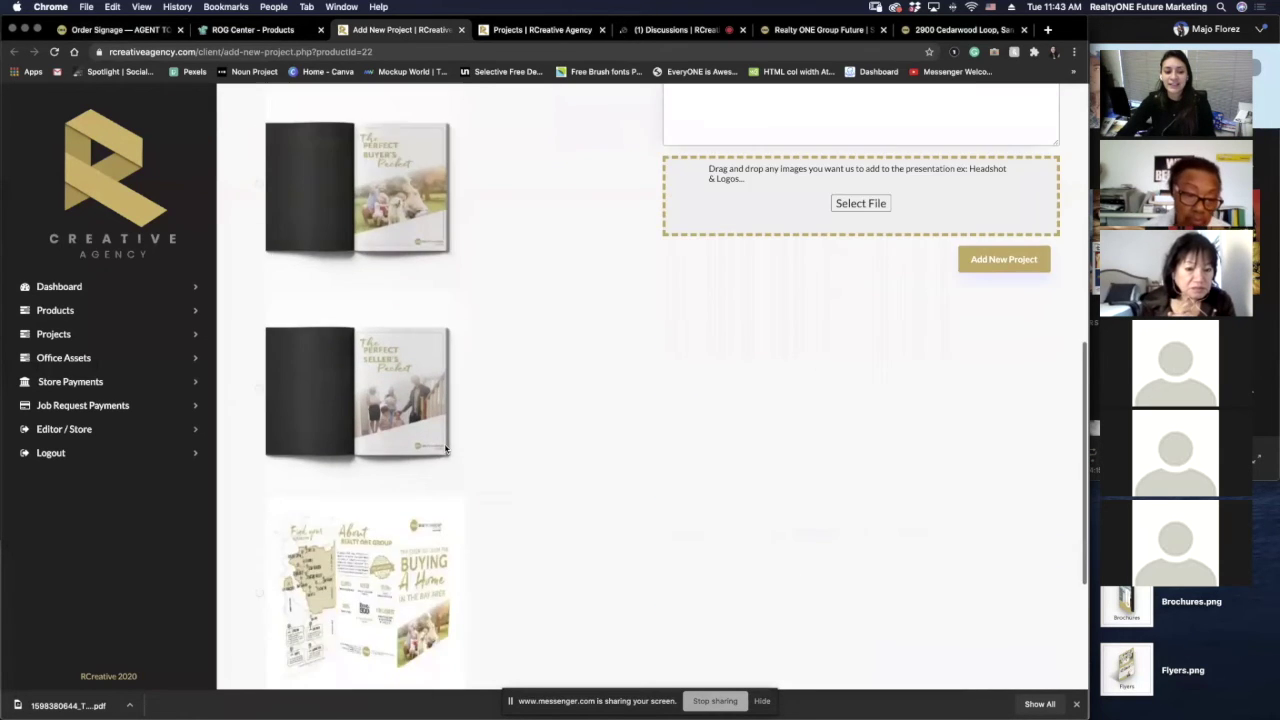
{"action": "scroll", "coordinate": [445, 449], "scroll_direction": "down", "scroll_amount": 6}
{"action": "scroll", "coordinate": [445, 449], "scroll_direction": "up", "scroll_amount": 9}
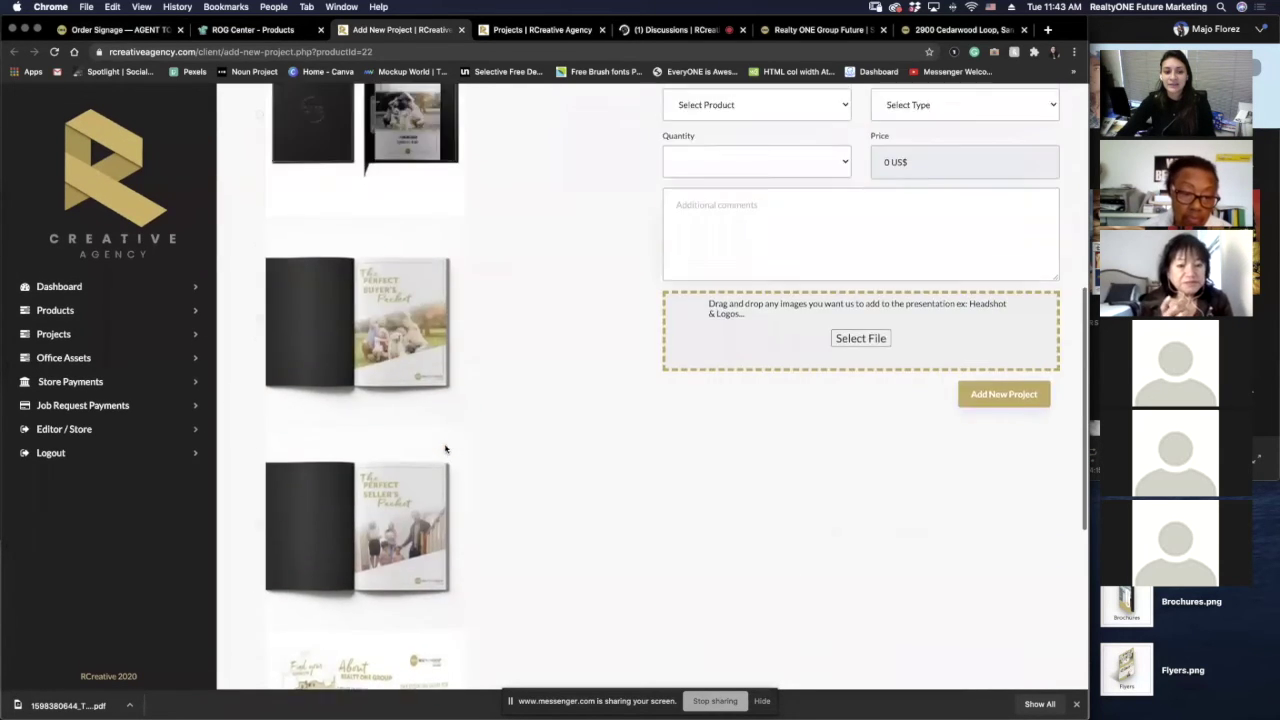
{"action": "scroll", "coordinate": [445, 449], "scroll_direction": "up", "scroll_amount": 4}
{"action": "scroll", "coordinate": [445, 449], "scroll_direction": "down", "scroll_amount": 12}
{"action": "scroll", "coordinate": [445, 449], "scroll_direction": "up", "scroll_amount": 15}
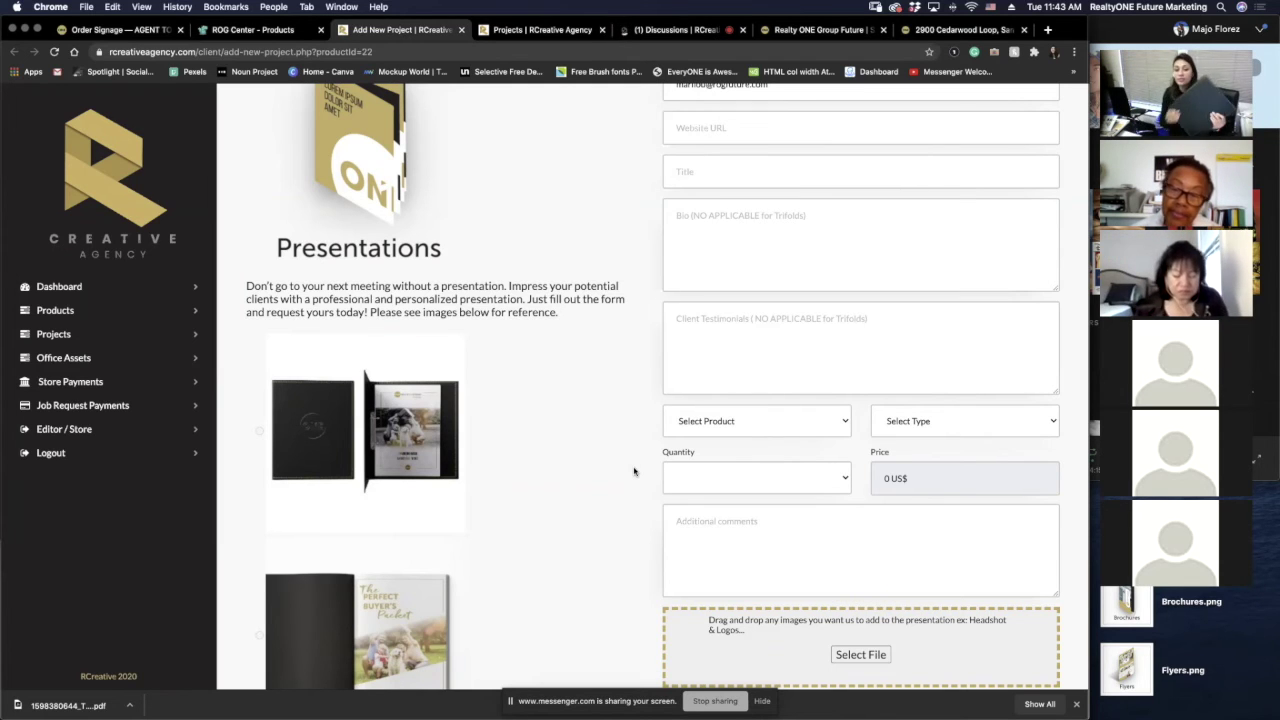
Step: Pick Listing Presentation, Leather Binder, quantity 1, then switch to Bound, quantity 1, for 36 US$
{"action": "left_click", "coordinate": [728, 421]}
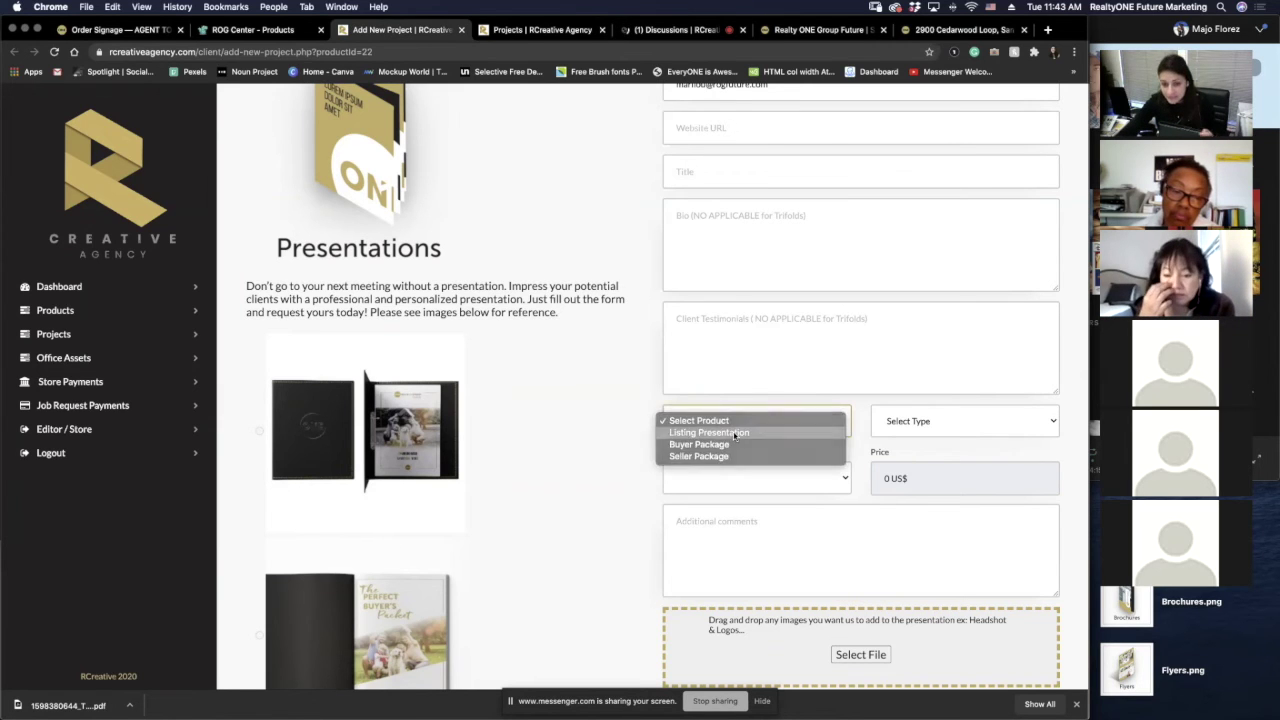
{"action": "left_click", "coordinate": [735, 435]}
{"action": "left_click", "coordinate": [908, 424]}
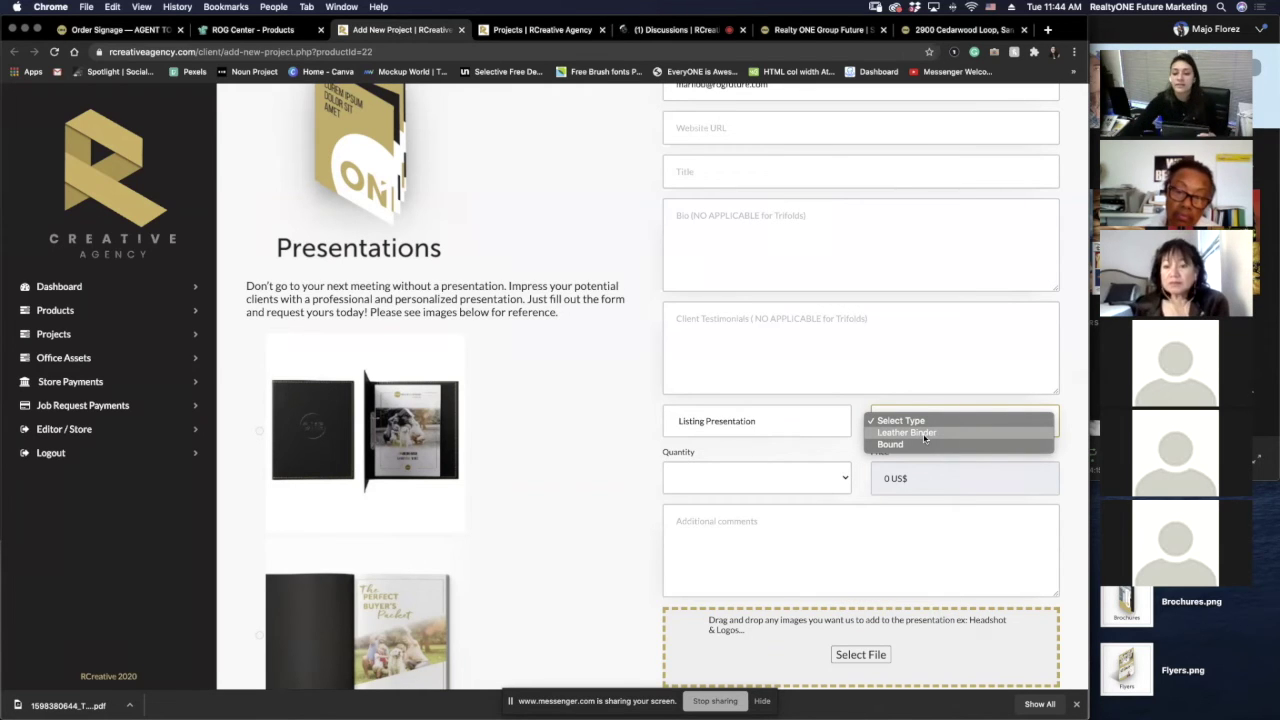
{"action": "left_click", "coordinate": [922, 435]}
{"action": "left_click", "coordinate": [810, 486]}
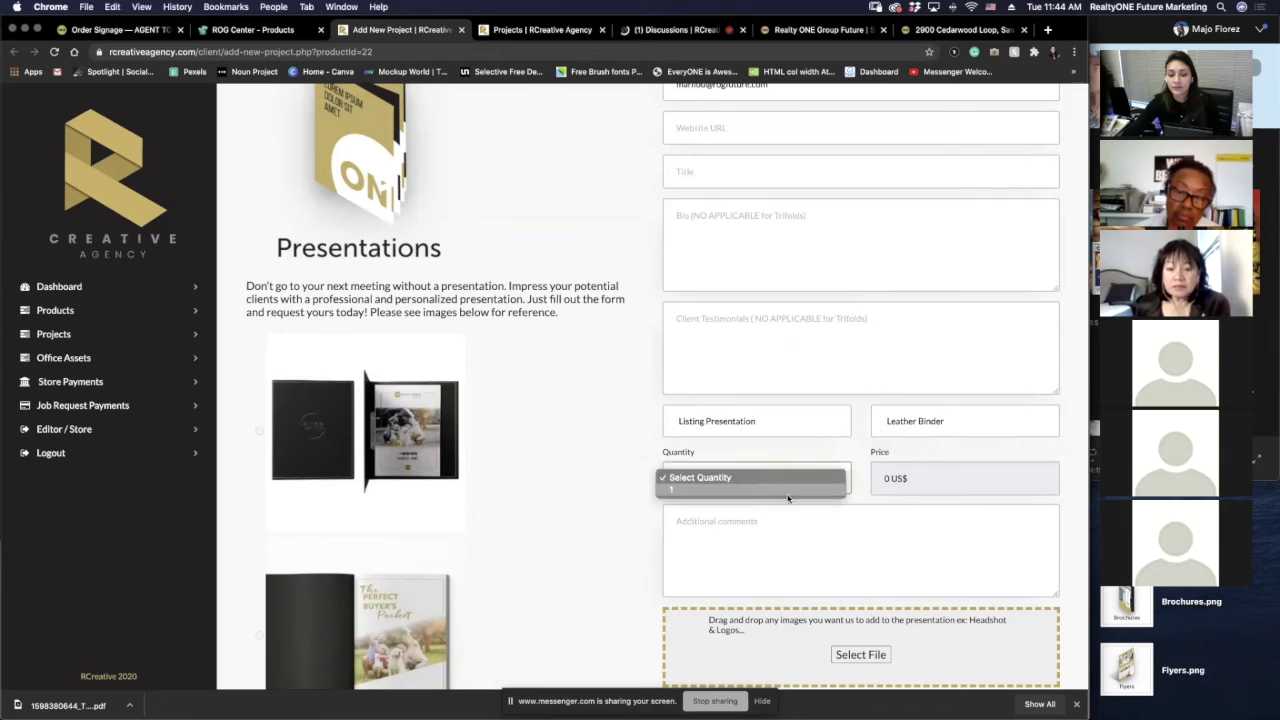
{"action": "left_click", "coordinate": [705, 489]}
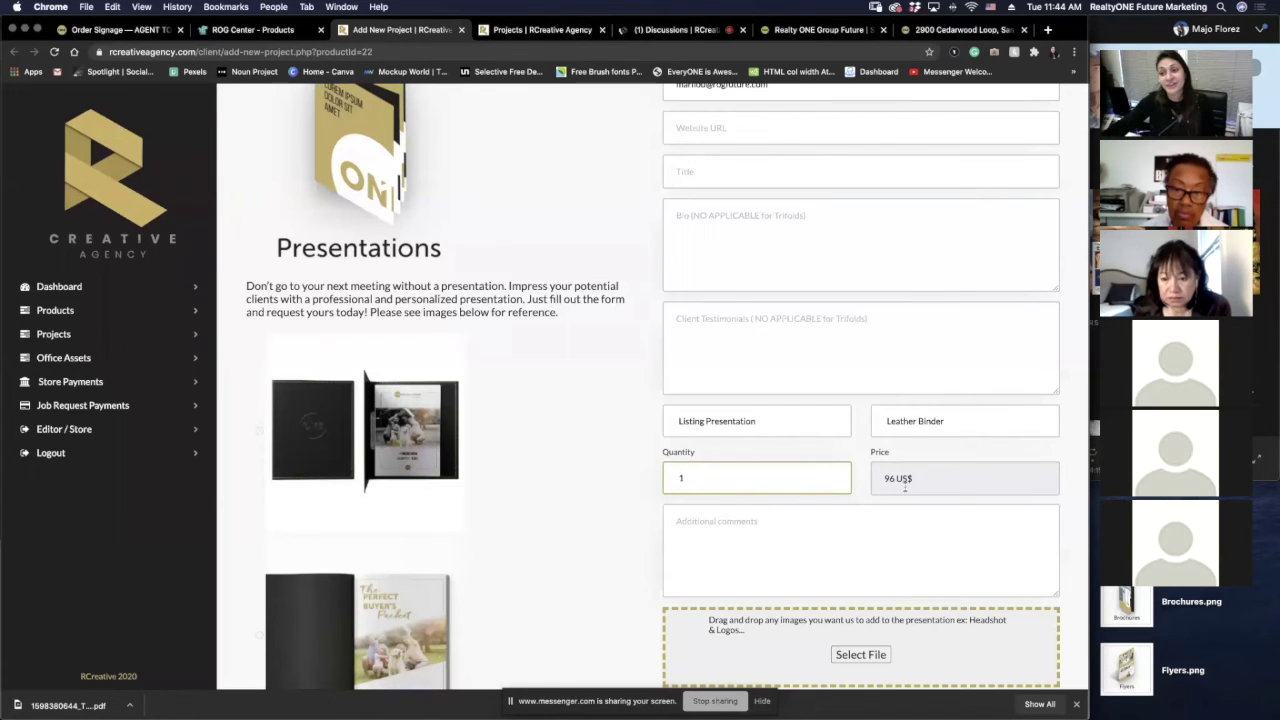
{"action": "left_click", "coordinate": [886, 418]}
{"action": "left_click", "coordinate": [888, 435]}
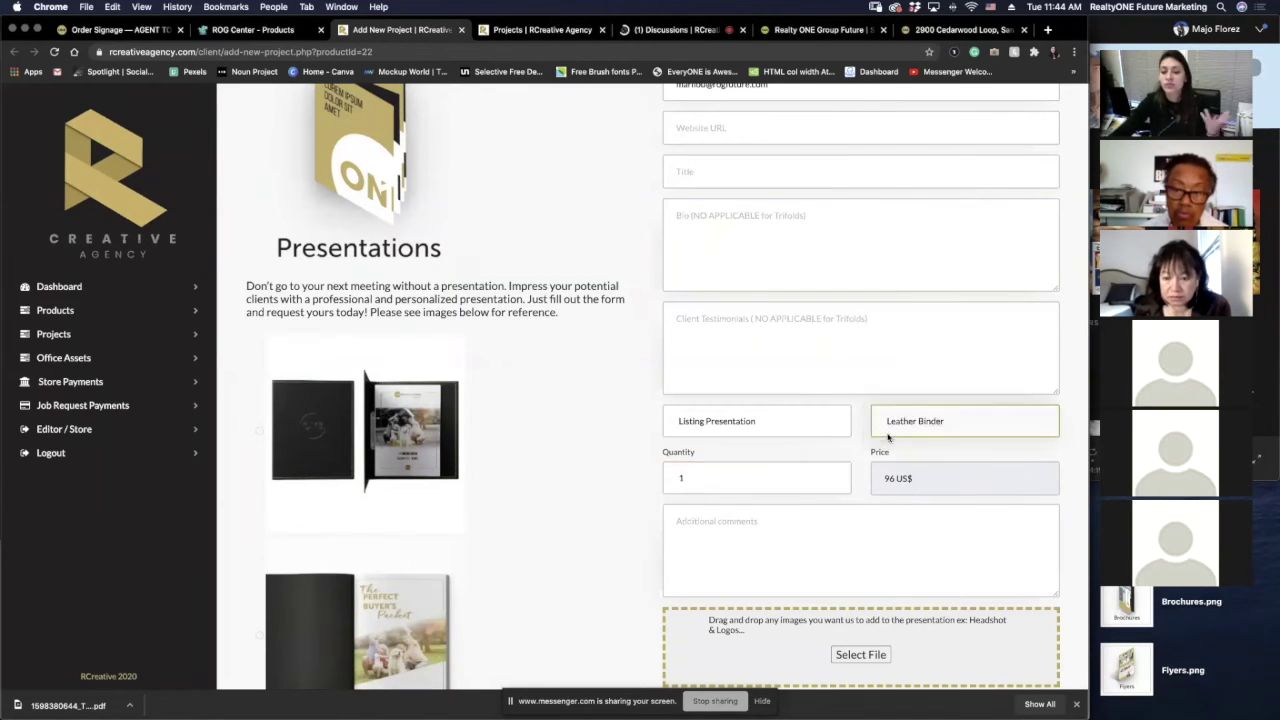
{"action": "left_click", "coordinate": [783, 486]}
{"action": "left_click", "coordinate": [731, 490]}
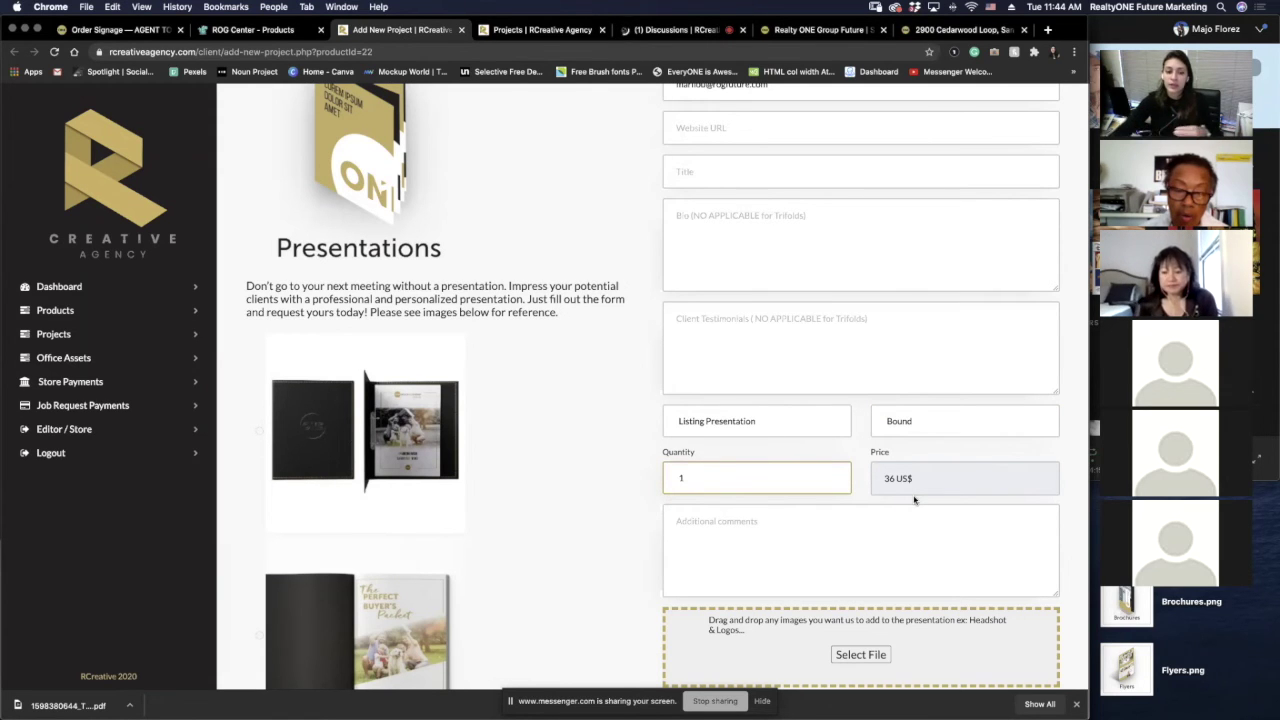
{"action": "left_click", "coordinate": [732, 421]}
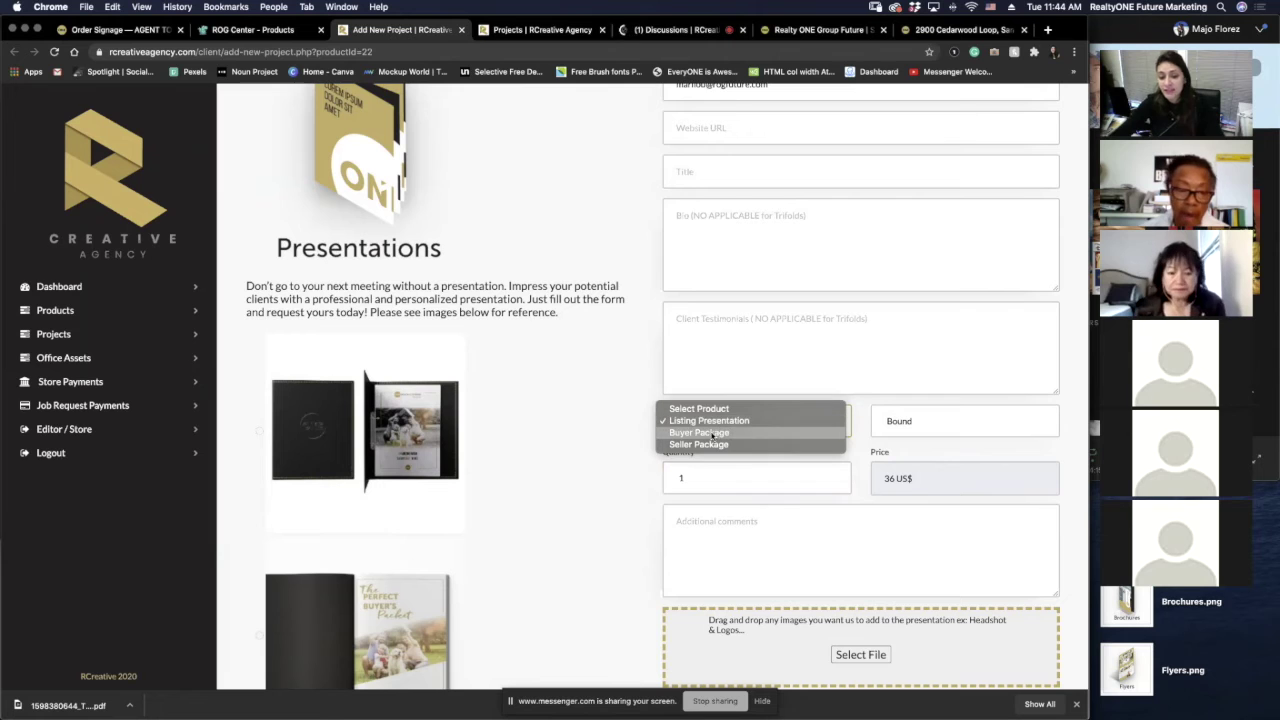
Step: Choose Buyer Package with Trifolds type, trying quantity 6 before settling on 20 for 85 US$
{"action": "key", "text": "Escape"}
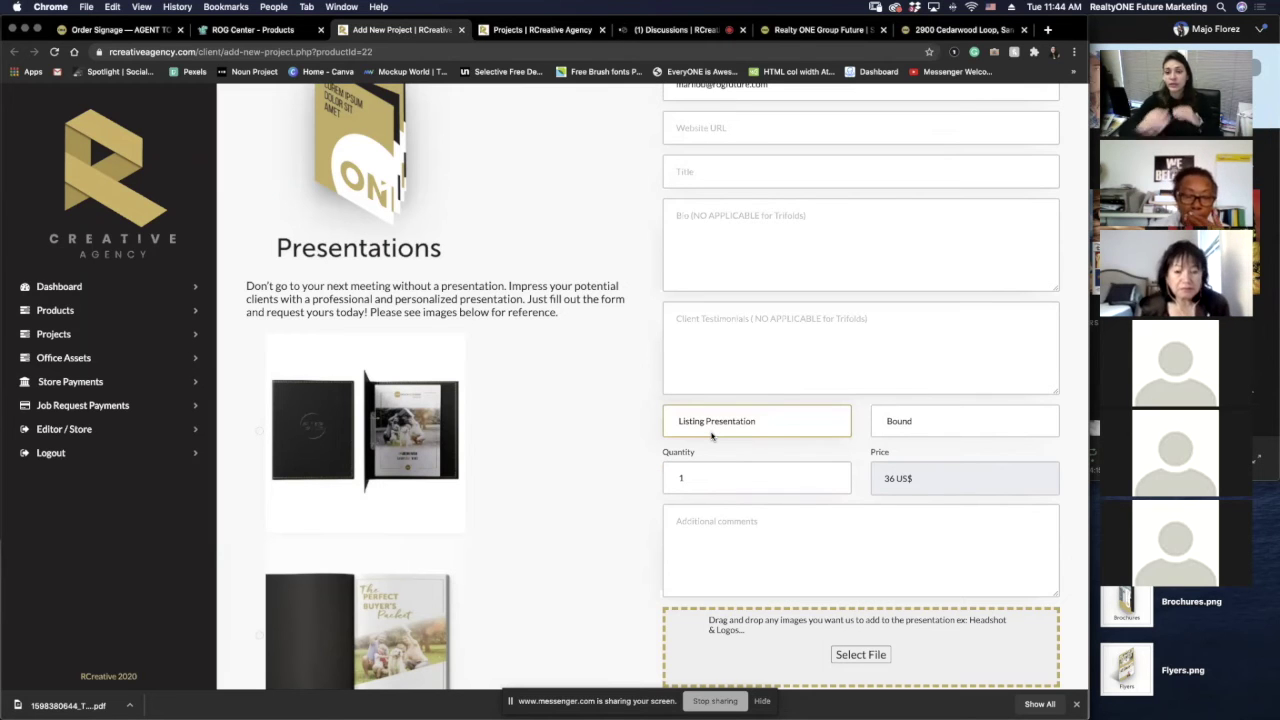
{"action": "left_click", "coordinate": [728, 423]}
{"action": "left_click", "coordinate": [720, 432]}
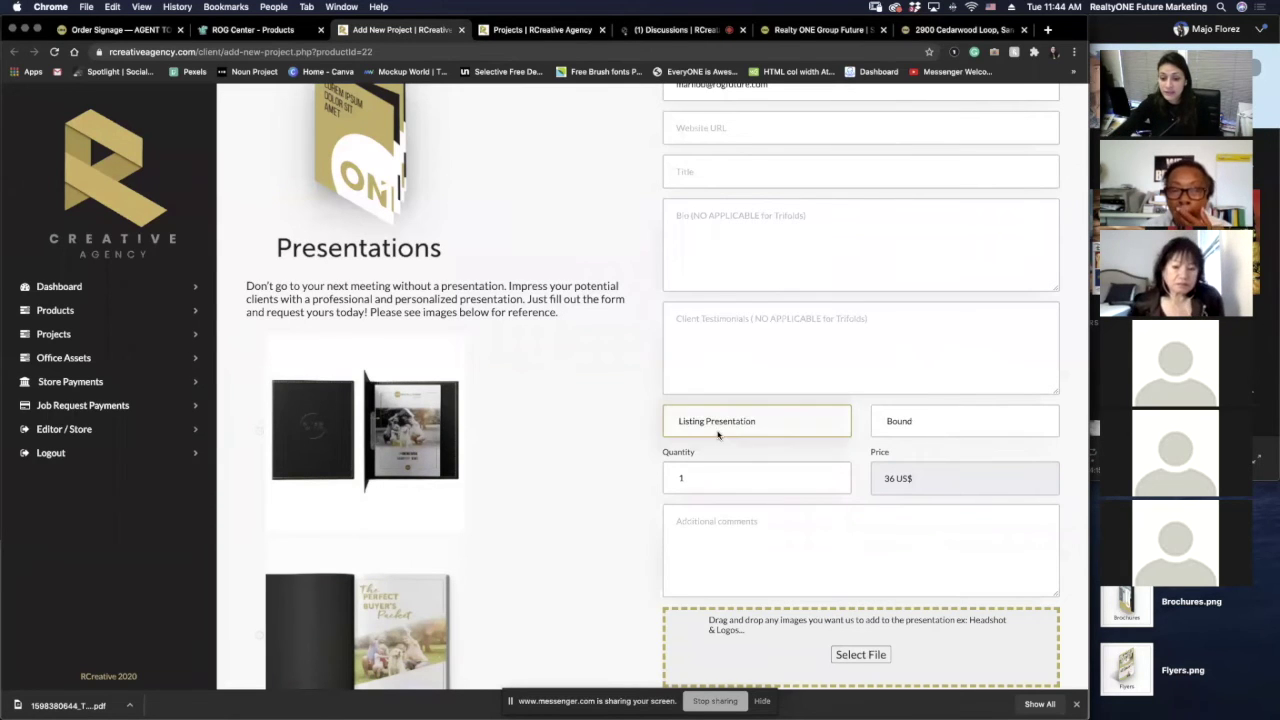
{"action": "left_click", "coordinate": [868, 425]}
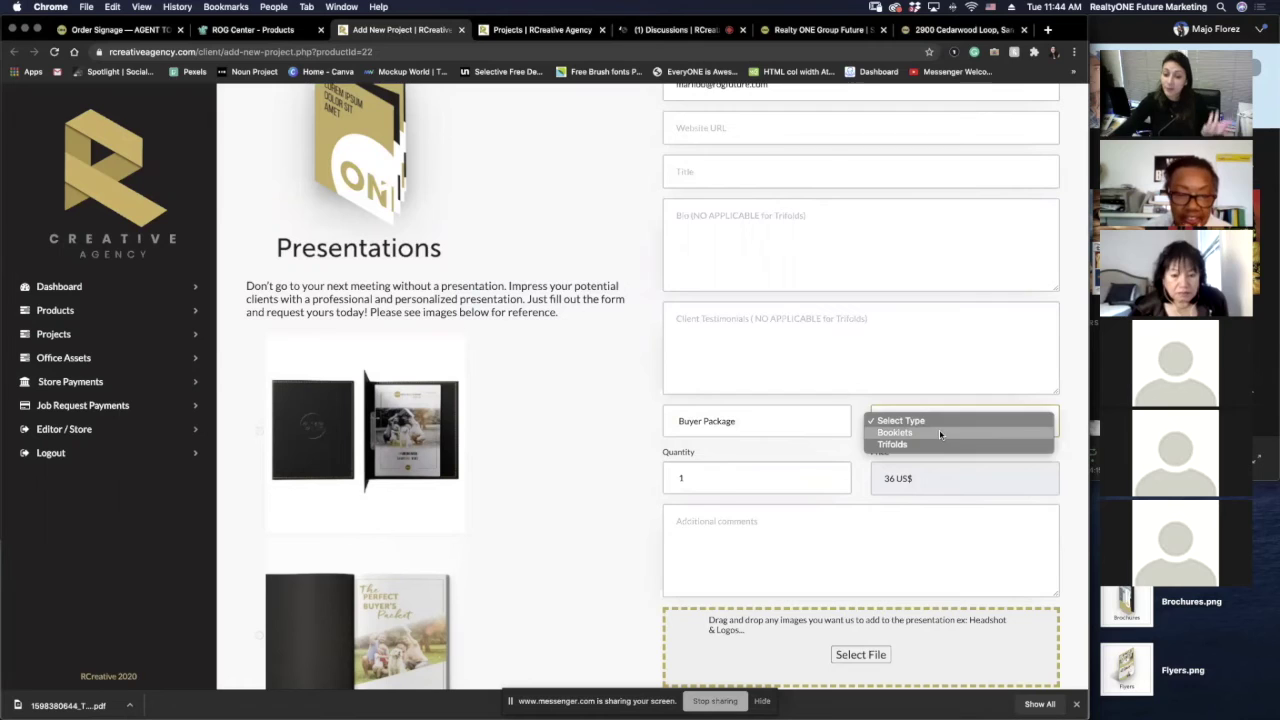
{"action": "left_click", "coordinate": [940, 434]}
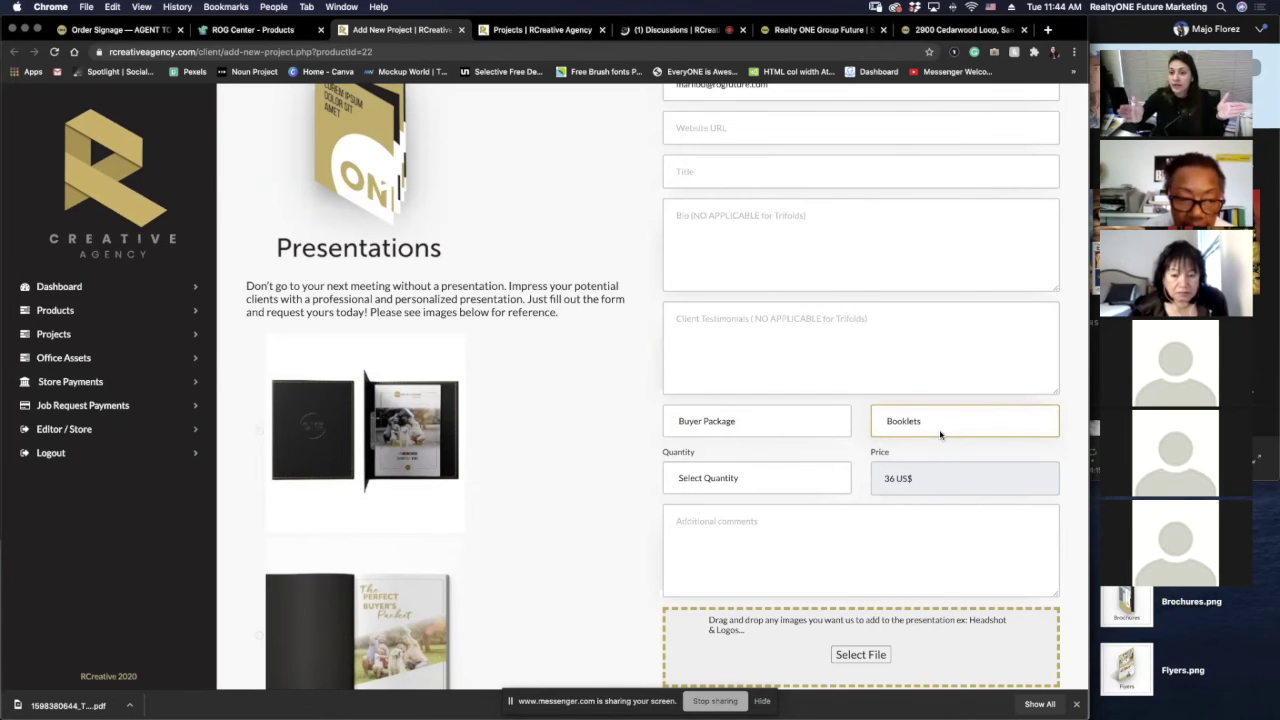
{"action": "left_click", "coordinate": [940, 434]}
{"action": "left_click", "coordinate": [929, 432]}
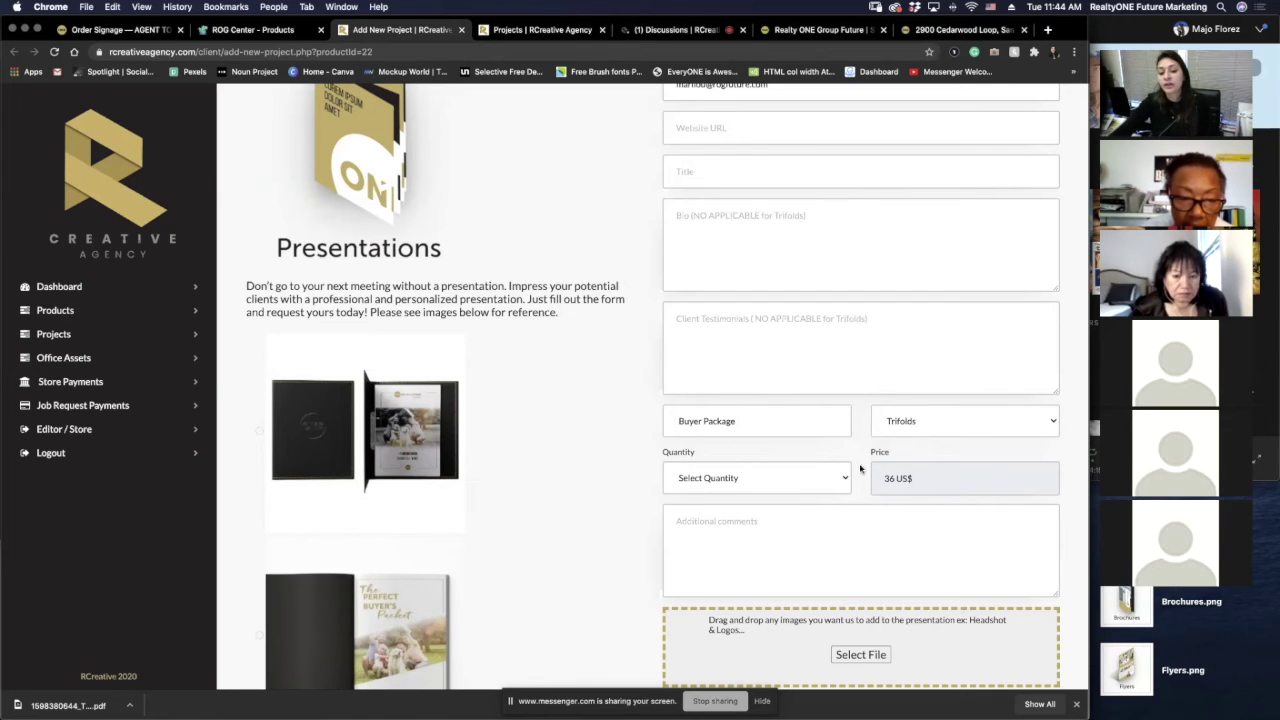
{"action": "left_click", "coordinate": [796, 488]}
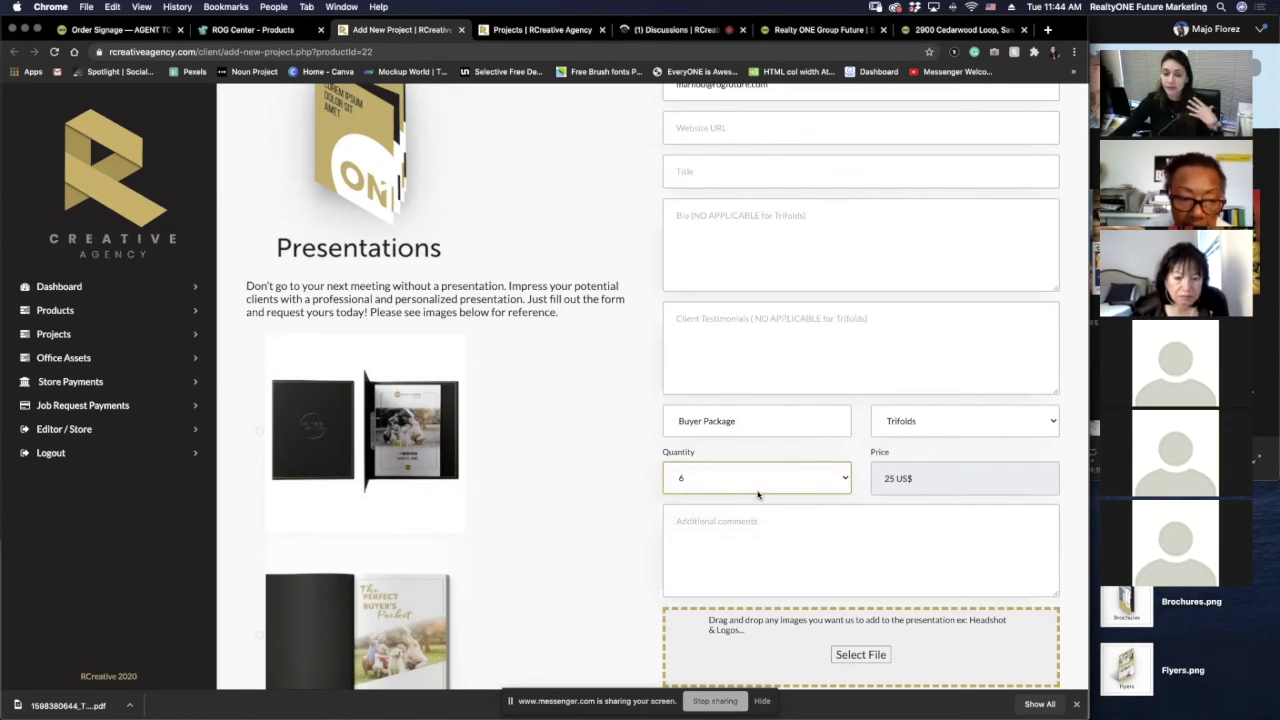
{"action": "left_click", "coordinate": [760, 480]}
{"action": "left_click", "coordinate": [805, 478]}
{"action": "left_click", "coordinate": [805, 478]}
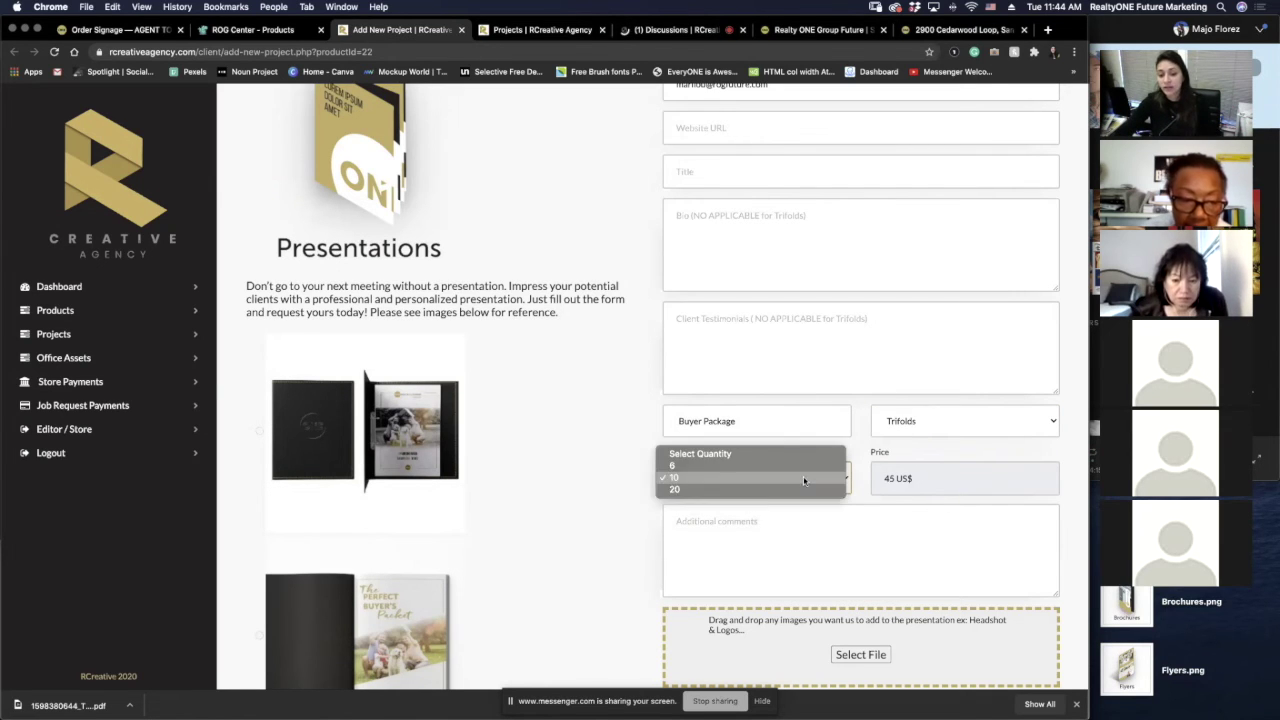
{"action": "left_click", "coordinate": [769, 489]}
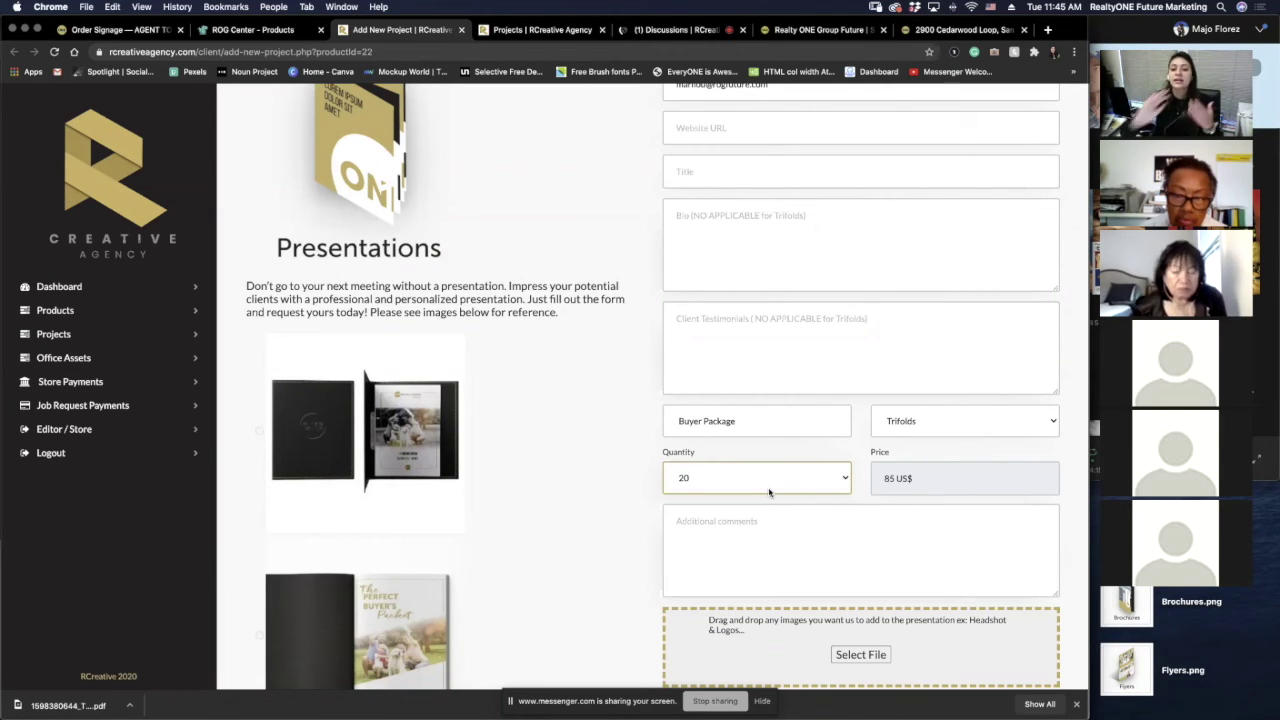
{"action": "scroll", "coordinate": [775, 480], "scroll_direction": "up", "scroll_amount": 3}
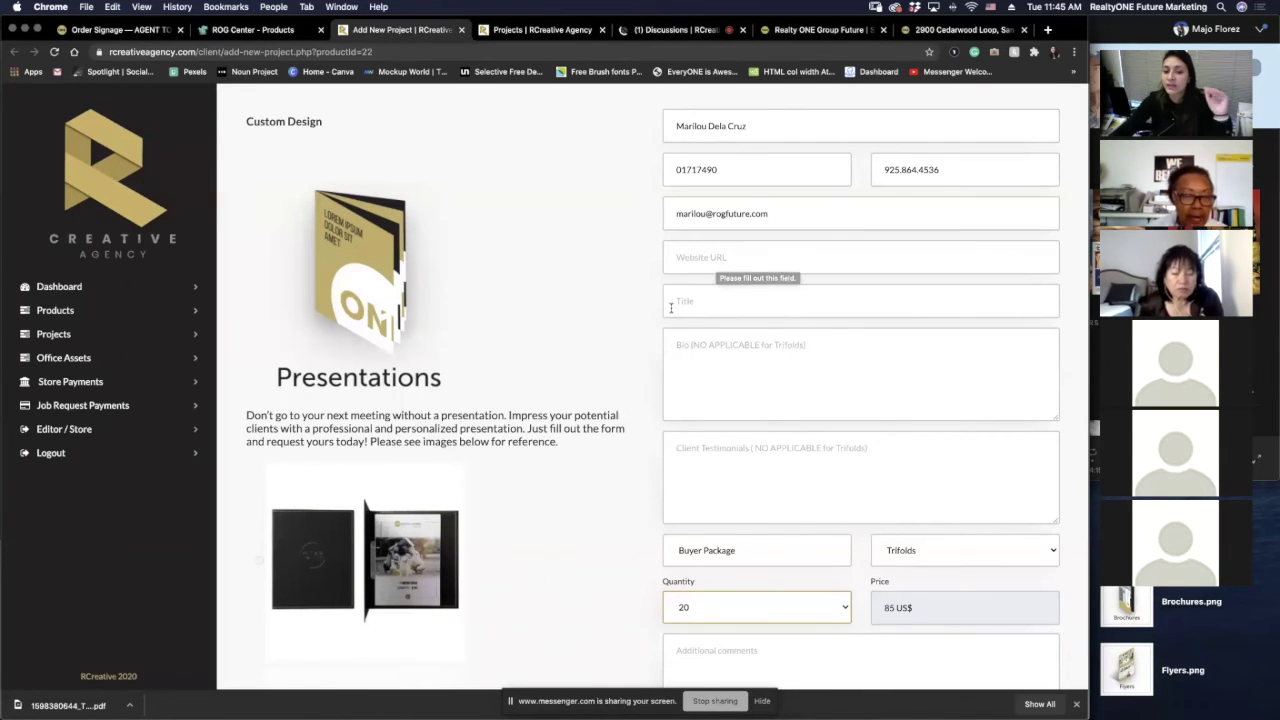
{"action": "scroll", "coordinate": [737, 308], "scroll_direction": "down", "scroll_amount": 2}
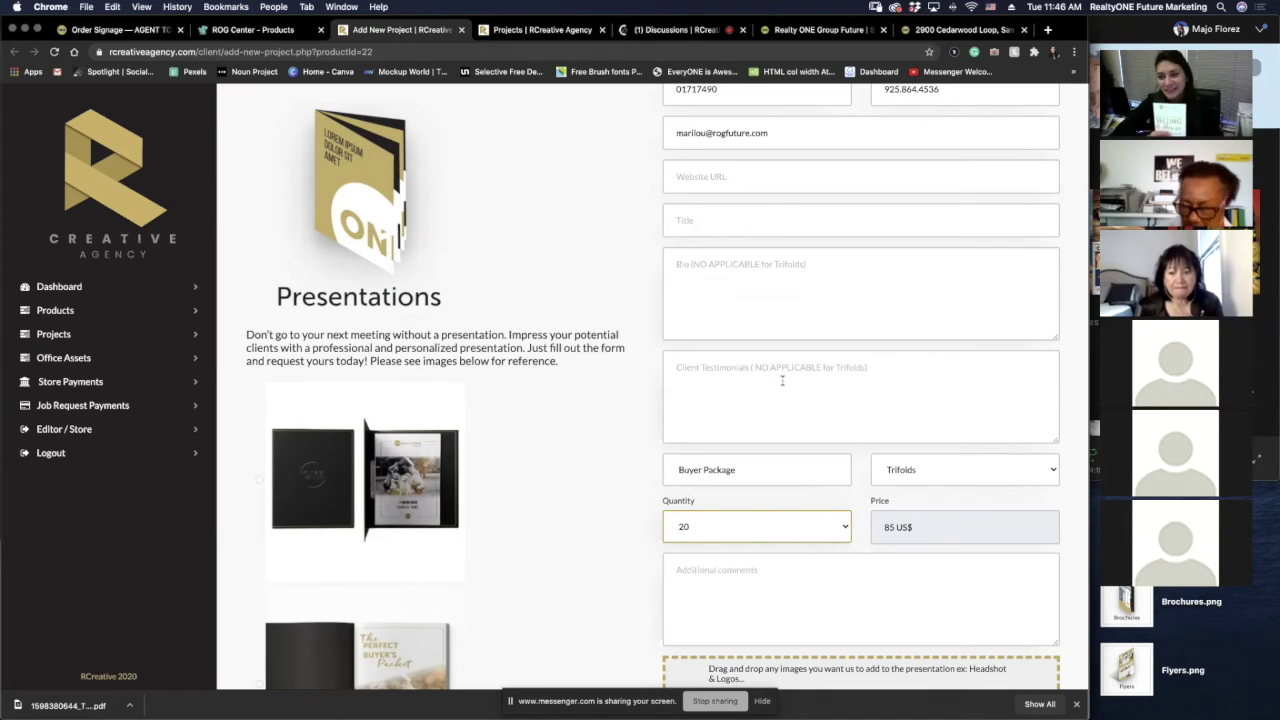
{"action": "scroll", "coordinate": [782, 380], "scroll_direction": "down", "scroll_amount": 3}
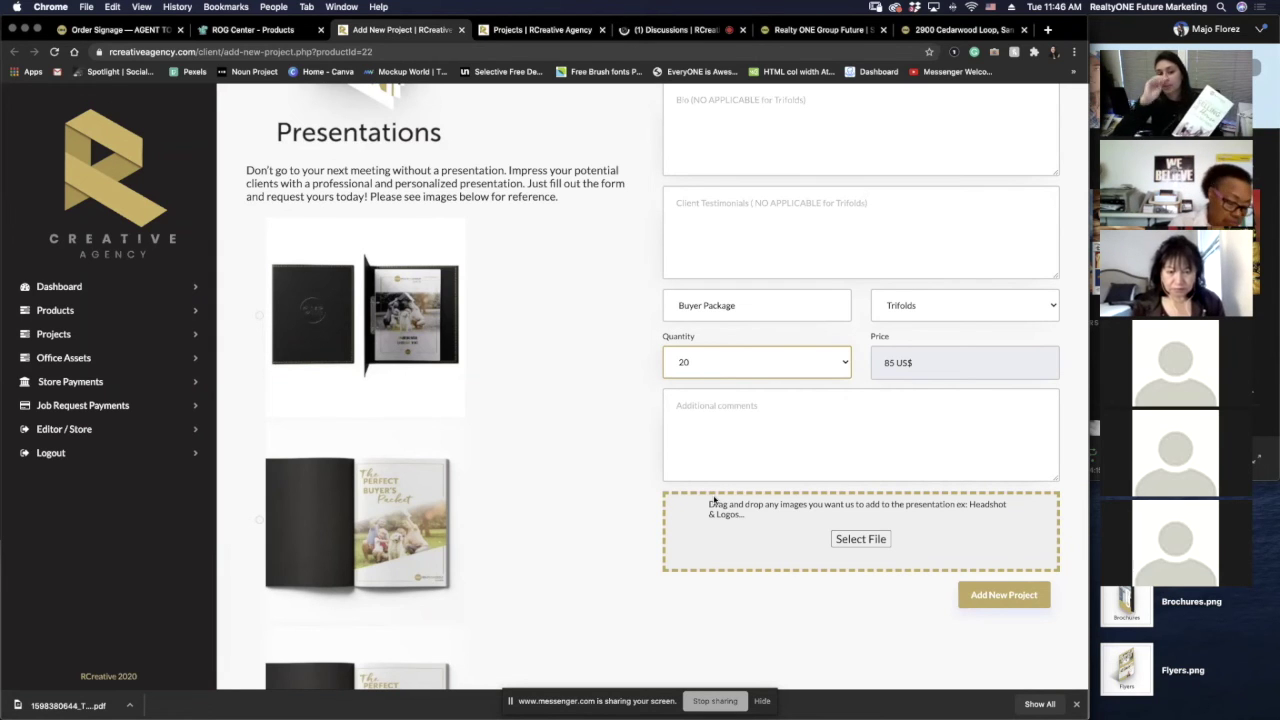
{"action": "scroll", "coordinate": [504, 295], "scroll_direction": "up", "scroll_amount": 1}
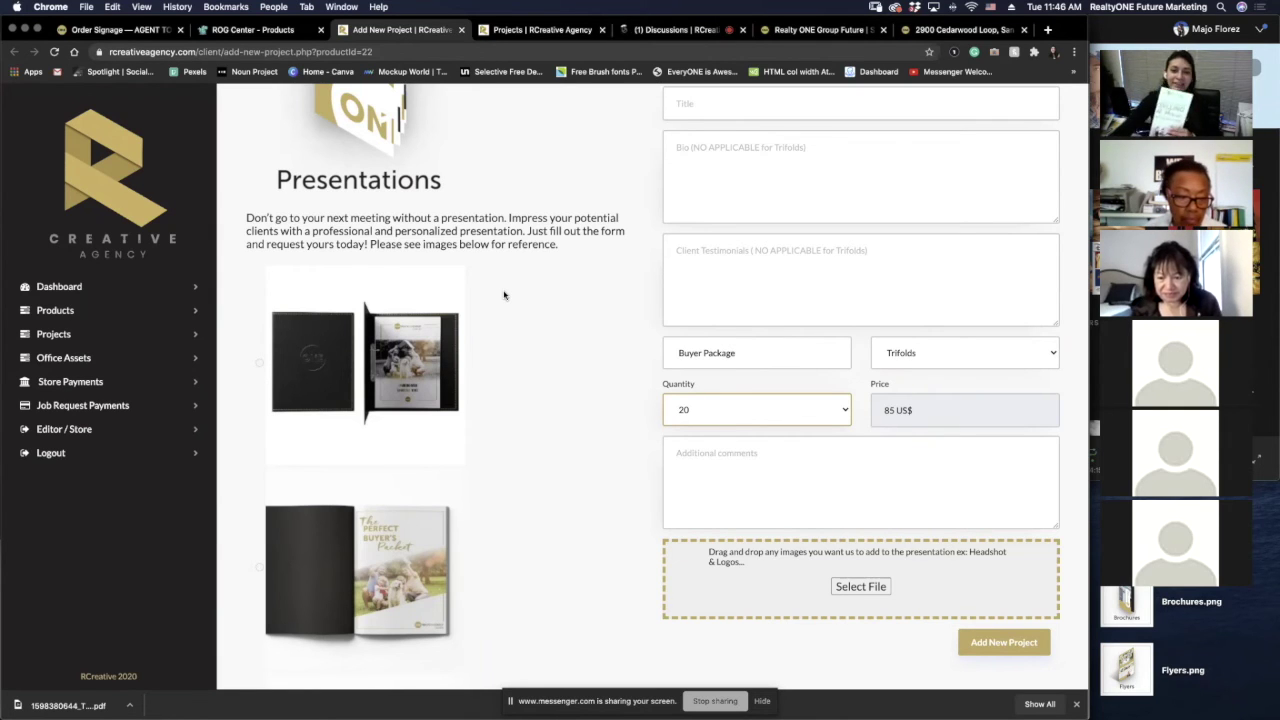
Step: Close the presentation order form and return to the top of the ROG products page
{"action": "left_click", "coordinate": [460, 31]}
{"action": "scroll", "coordinate": [677, 306], "scroll_direction": "up", "scroll_amount": 1}
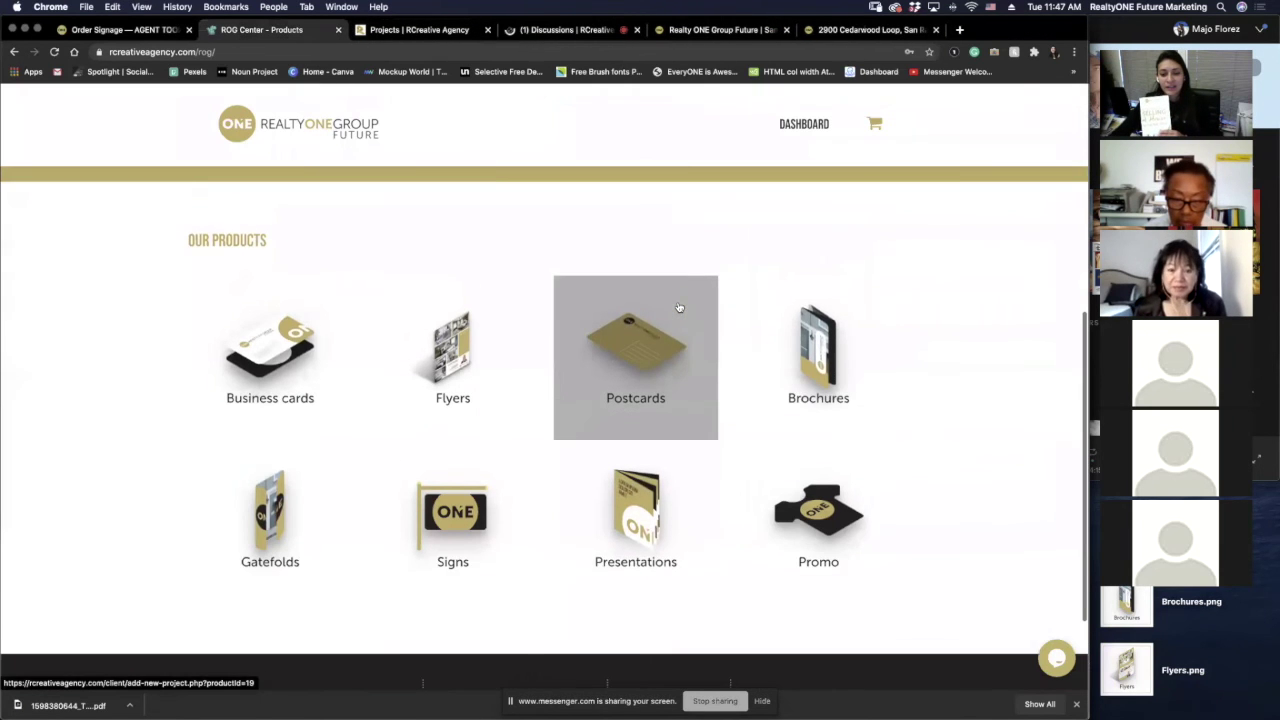
{"action": "scroll", "coordinate": [679, 307], "scroll_direction": "up", "scroll_amount": 2}
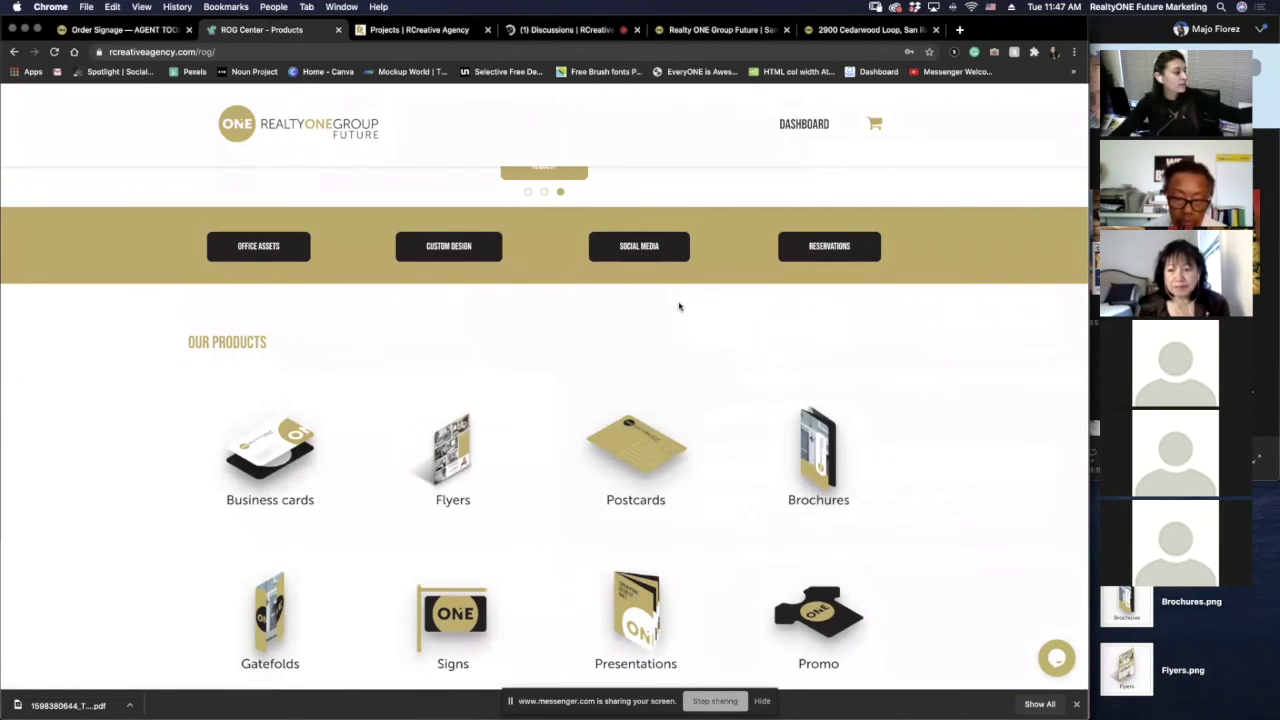
Step: Open the Business cards form and scroll down through its card design templates and back
{"action": "left_click", "coordinate": [278, 451]}
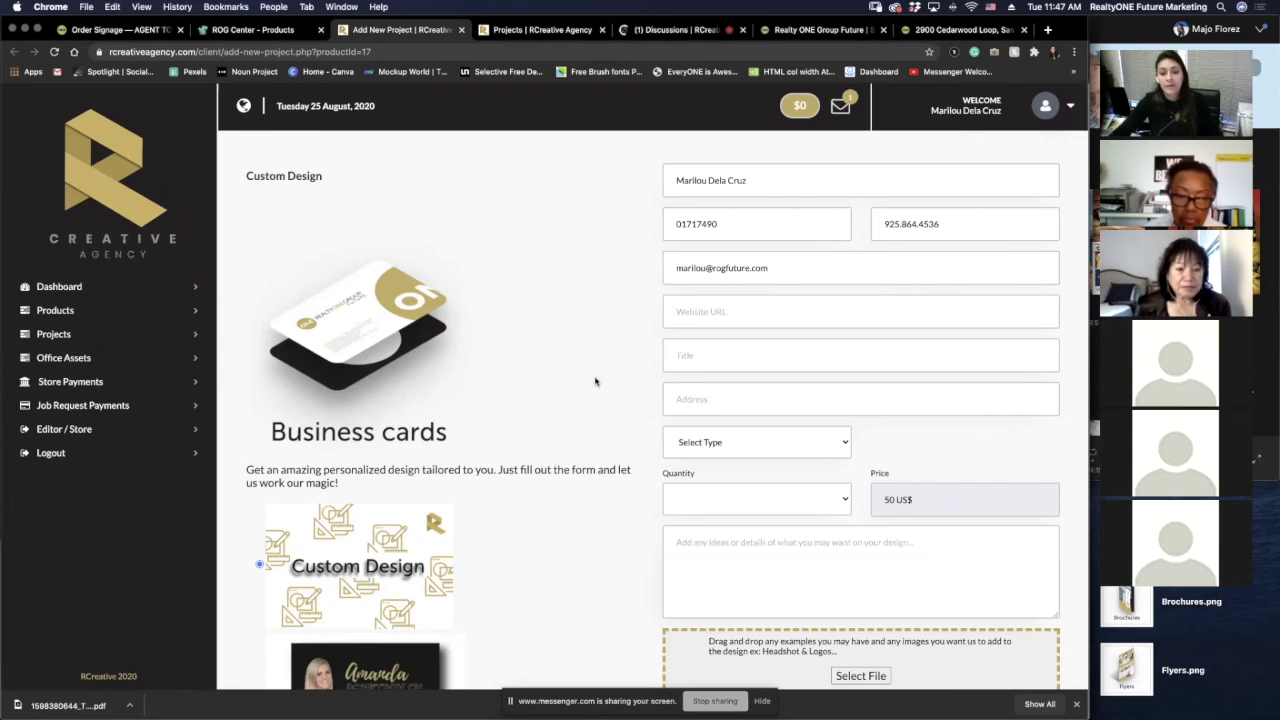
{"action": "scroll", "coordinate": [595, 381], "scroll_direction": "down", "scroll_amount": 5}
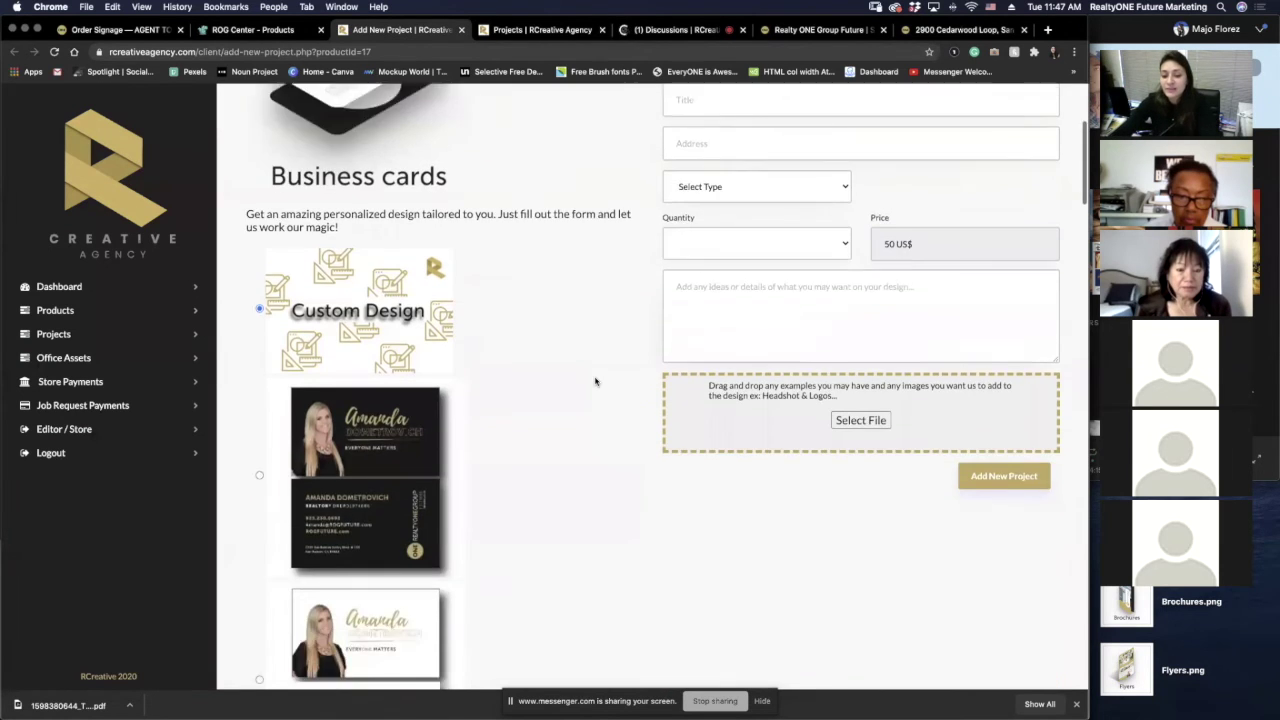
{"action": "scroll", "coordinate": [595, 381], "scroll_direction": "down", "scroll_amount": 2}
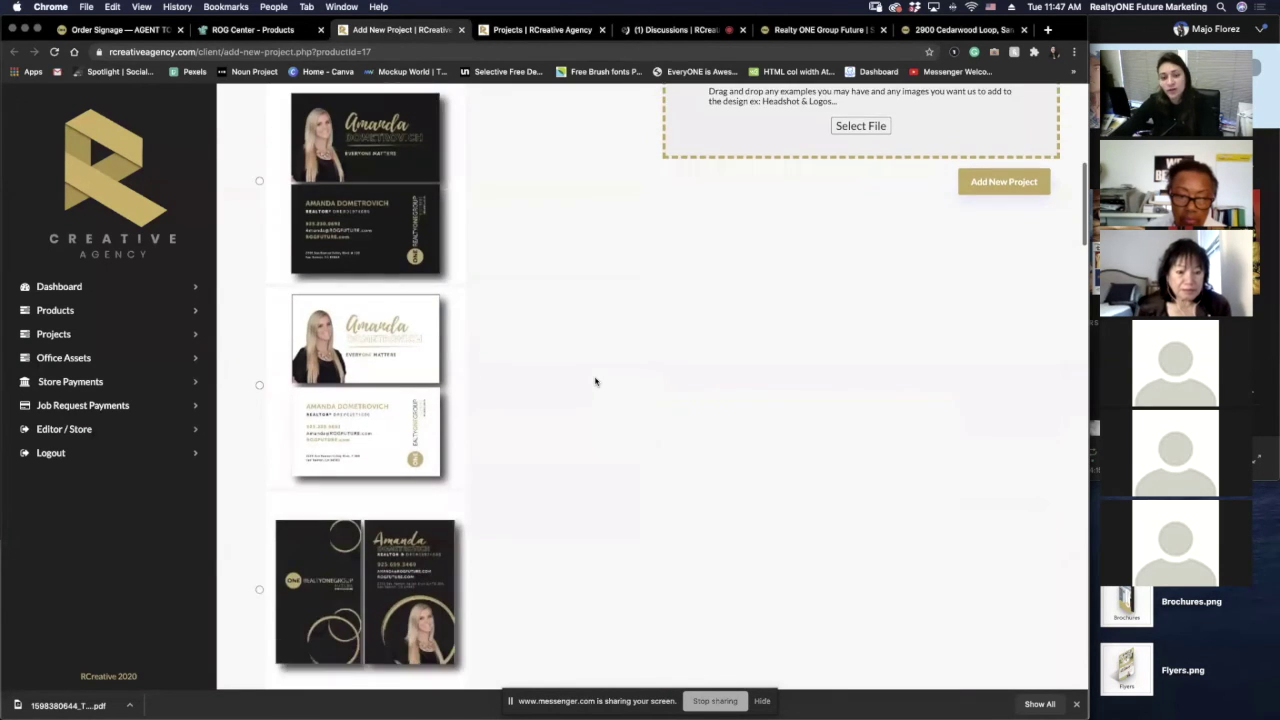
{"action": "scroll", "coordinate": [495, 235], "scroll_direction": "up", "scroll_amount": 2}
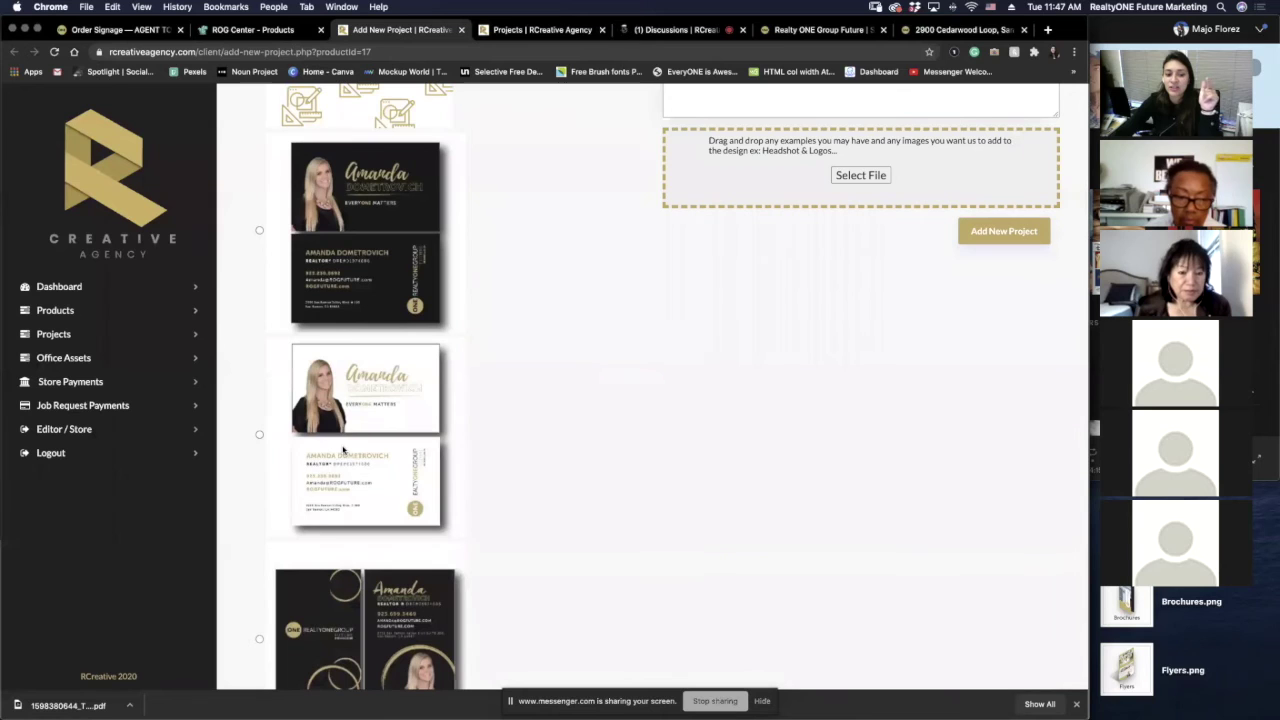
{"action": "scroll", "coordinate": [343, 450], "scroll_direction": "down", "scroll_amount": 8}
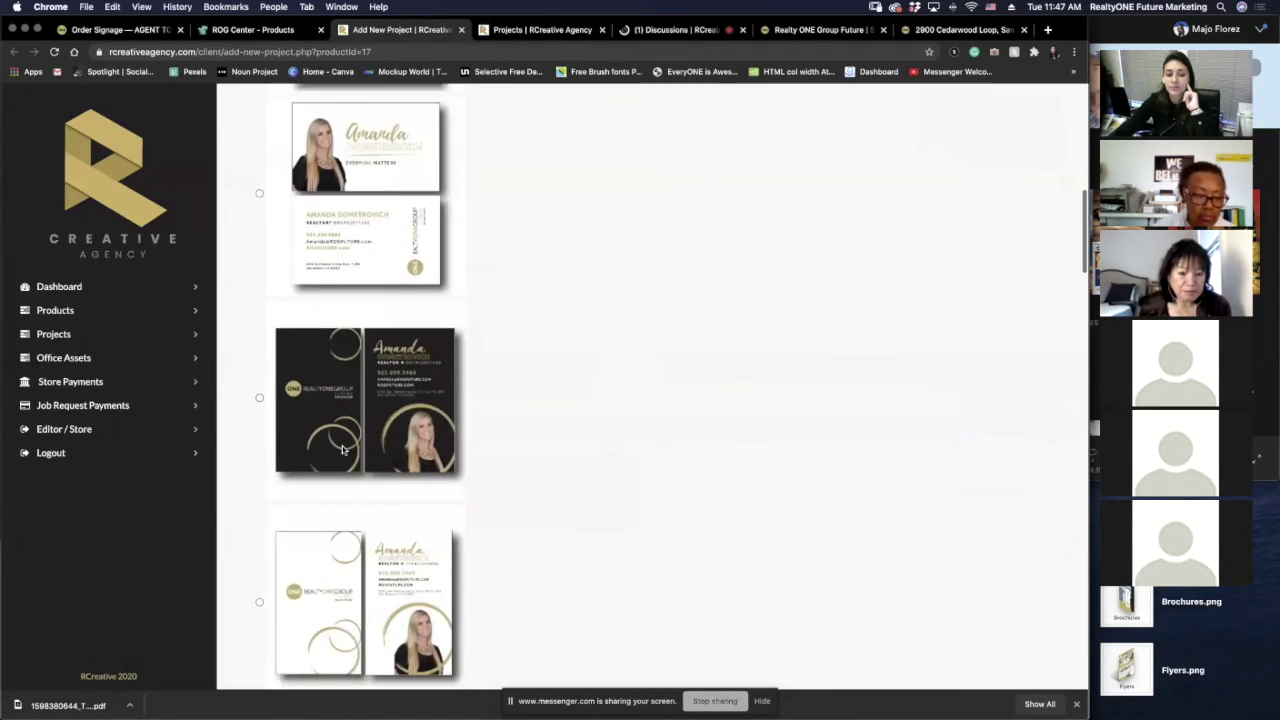
{"action": "scroll", "coordinate": [341, 450], "scroll_direction": "down", "scroll_amount": 5}
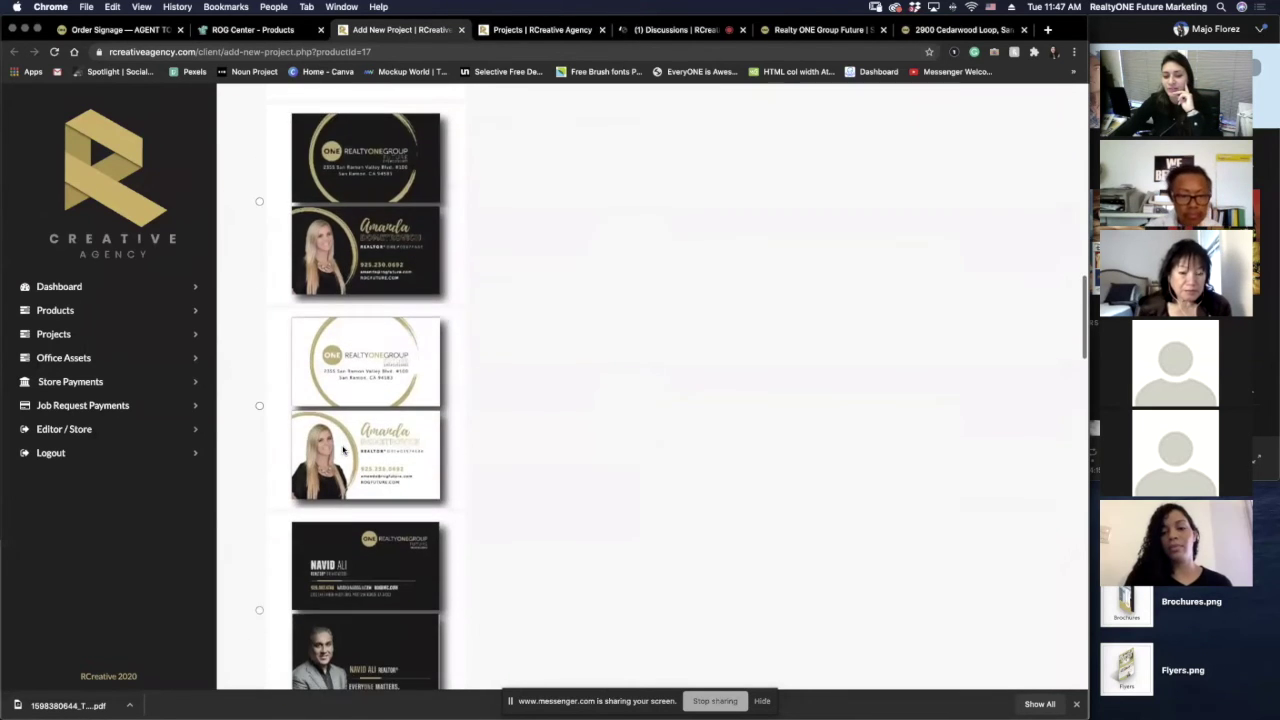
{"action": "scroll", "coordinate": [341, 450], "scroll_direction": "down", "scroll_amount": 8}
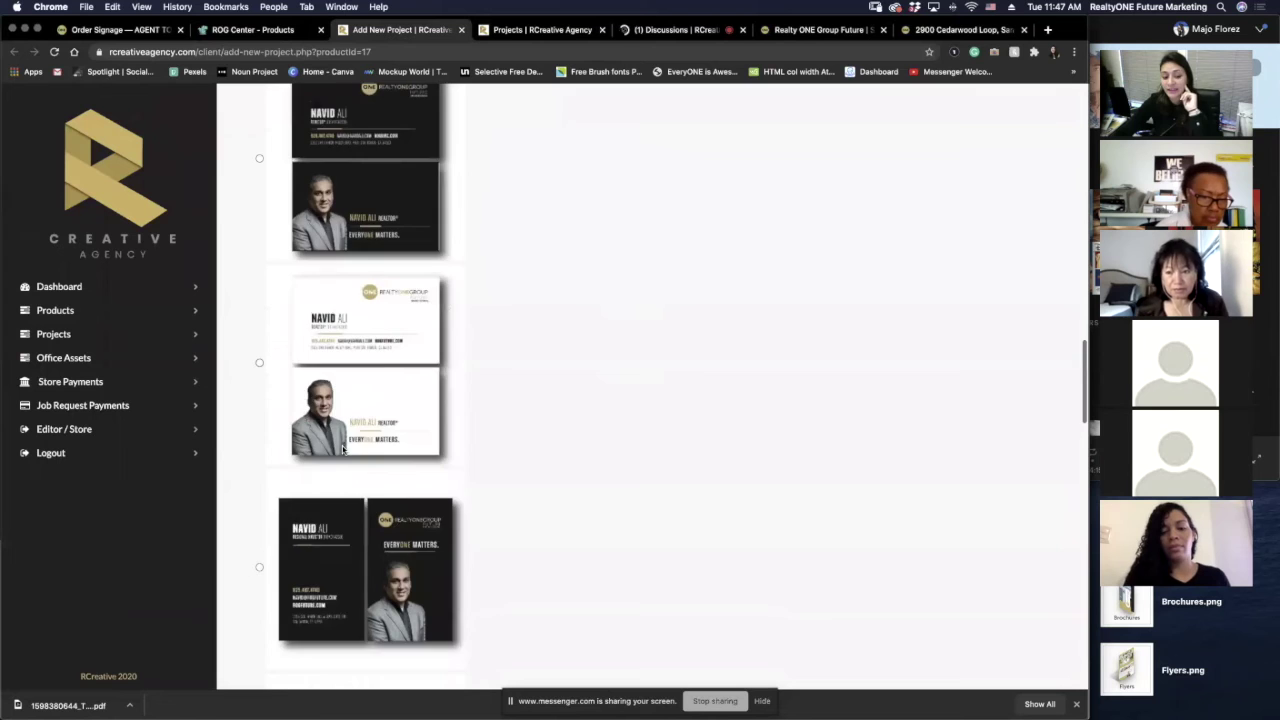
{"action": "scroll", "coordinate": [343, 450], "scroll_direction": "down", "scroll_amount": 8}
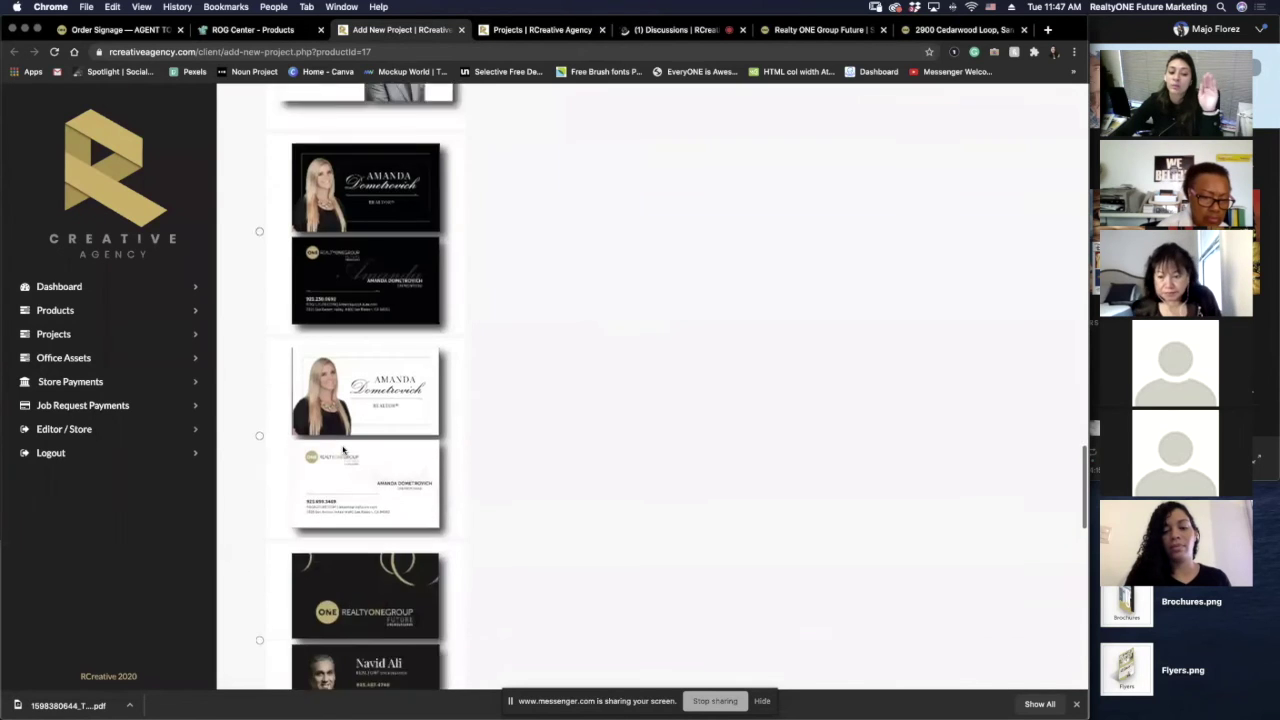
{"action": "scroll", "coordinate": [341, 450], "scroll_direction": "down", "scroll_amount": 4}
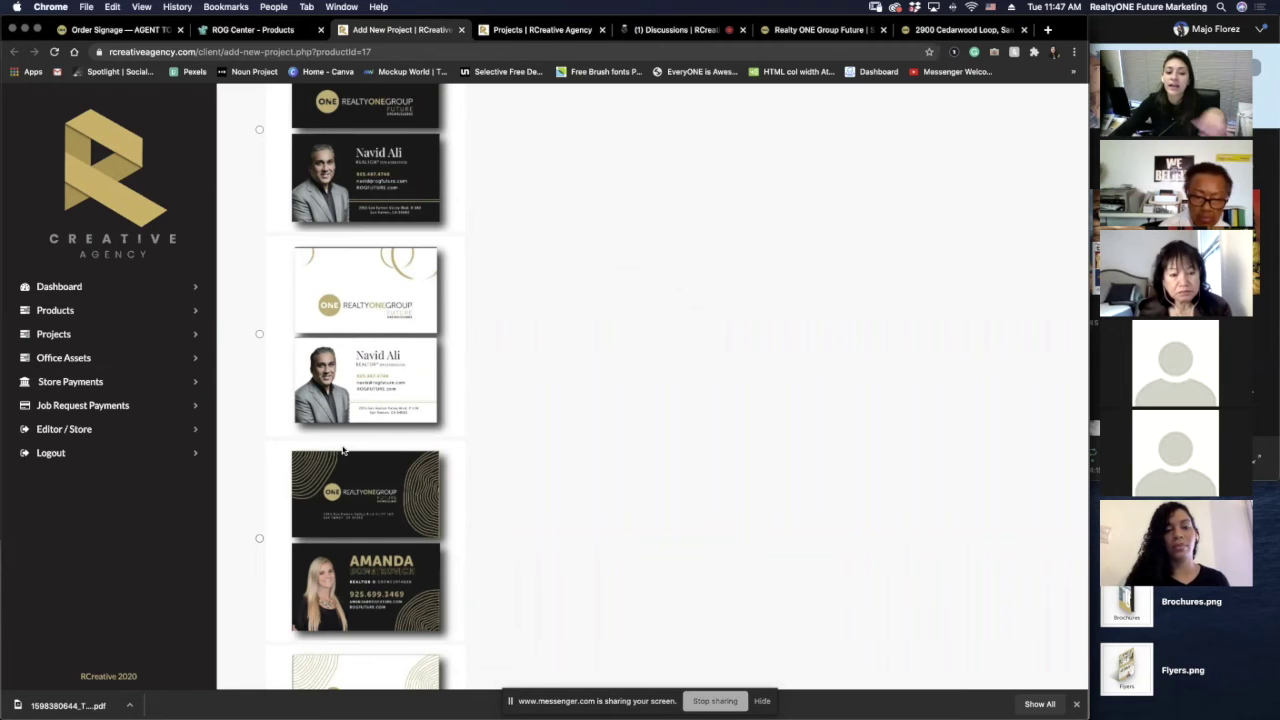
{"action": "scroll", "coordinate": [343, 451], "scroll_direction": "down", "scroll_amount": 10}
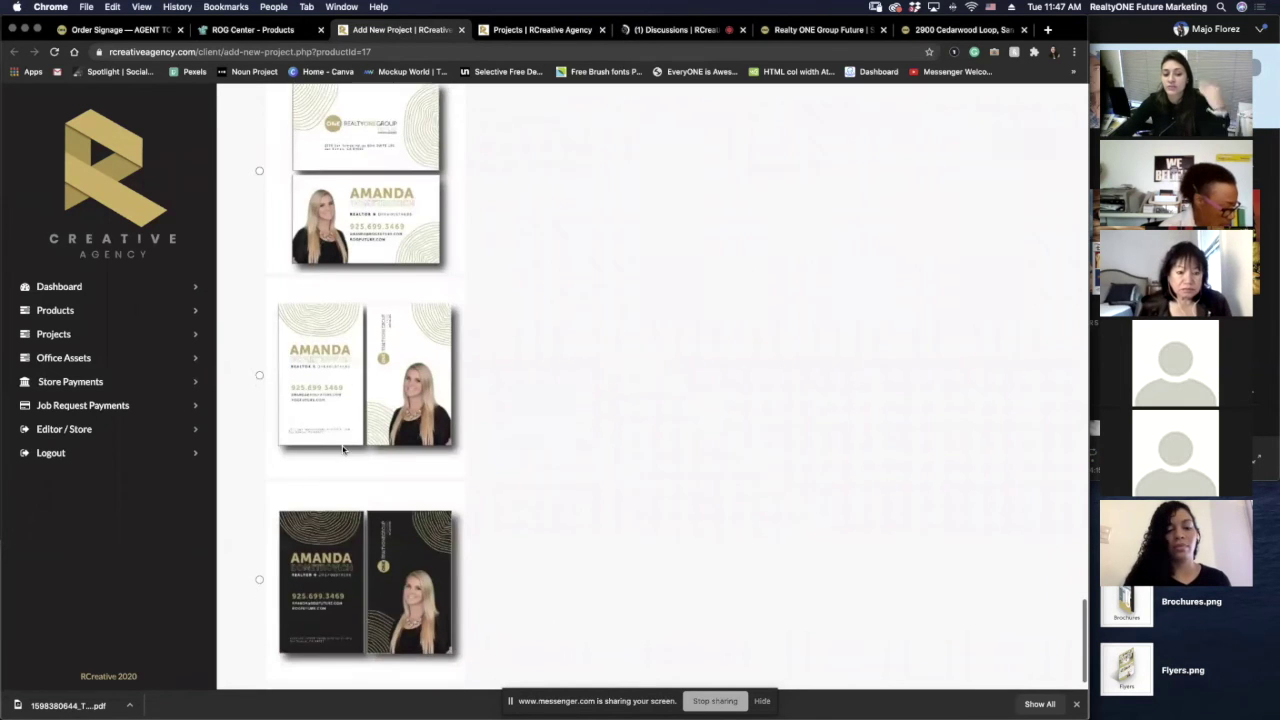
{"action": "scroll", "coordinate": [343, 451], "scroll_direction": "up", "scroll_amount": 10}
{"action": "scroll", "coordinate": [343, 451], "scroll_direction": "up", "scroll_amount": 15}
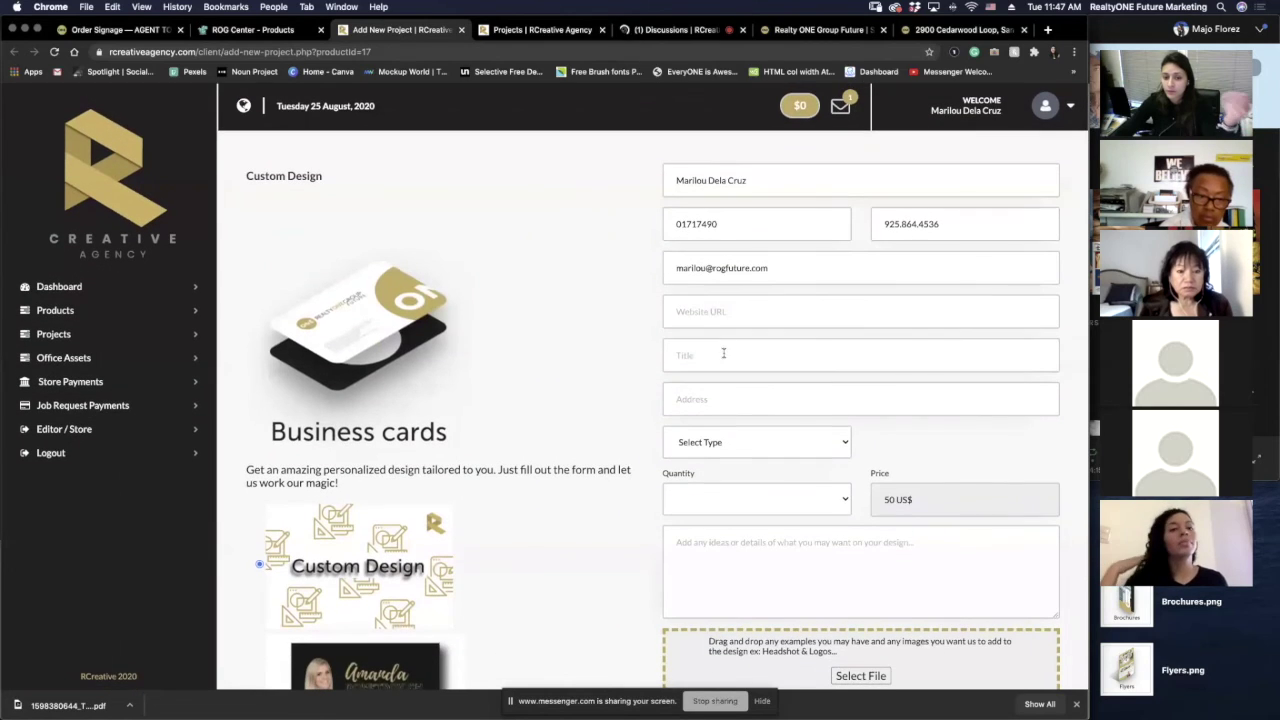
Step: Dismiss the Address autofill and list the card types: Standard, Premium, Luxe Velvet, Gold Foil, Spot Gloss
{"action": "scroll", "coordinate": [743, 337], "scroll_direction": "down", "scroll_amount": 1}
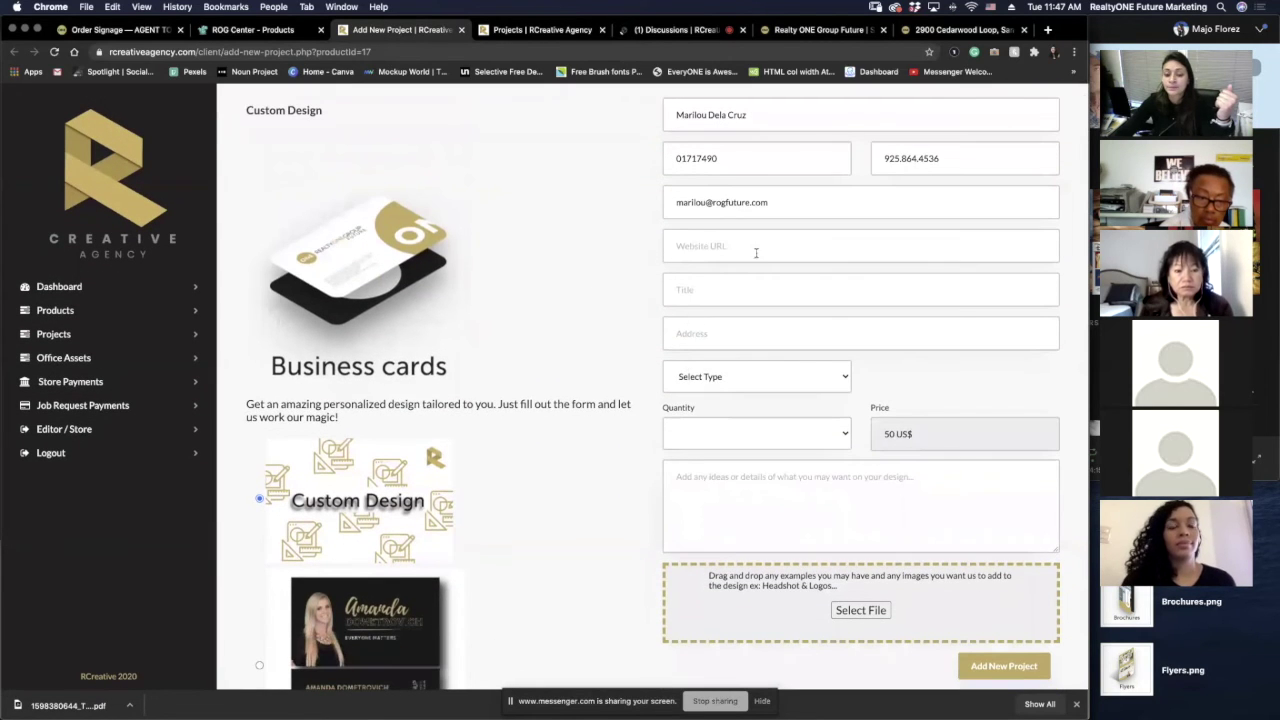
{"action": "scroll", "coordinate": [792, 332], "scroll_direction": "up", "scroll_amount": 1}
{"action": "left_click", "coordinate": [750, 339]}
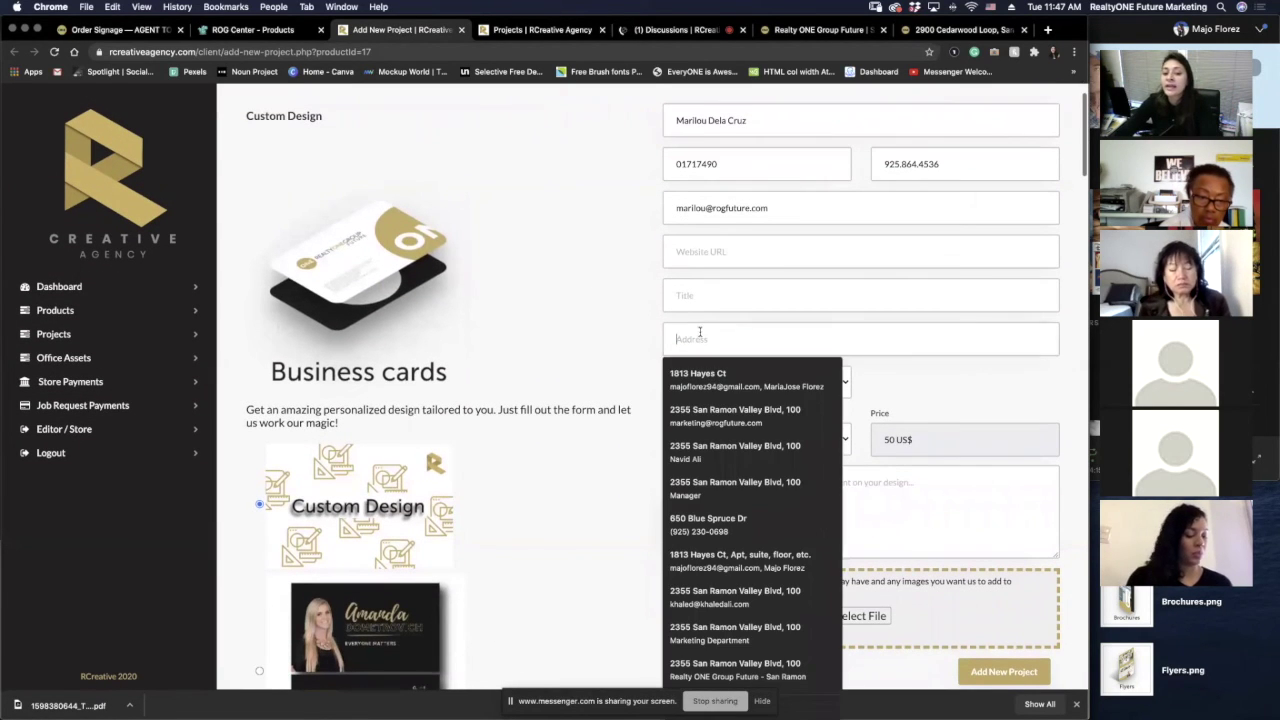
{"action": "left_click", "coordinate": [717, 343]}
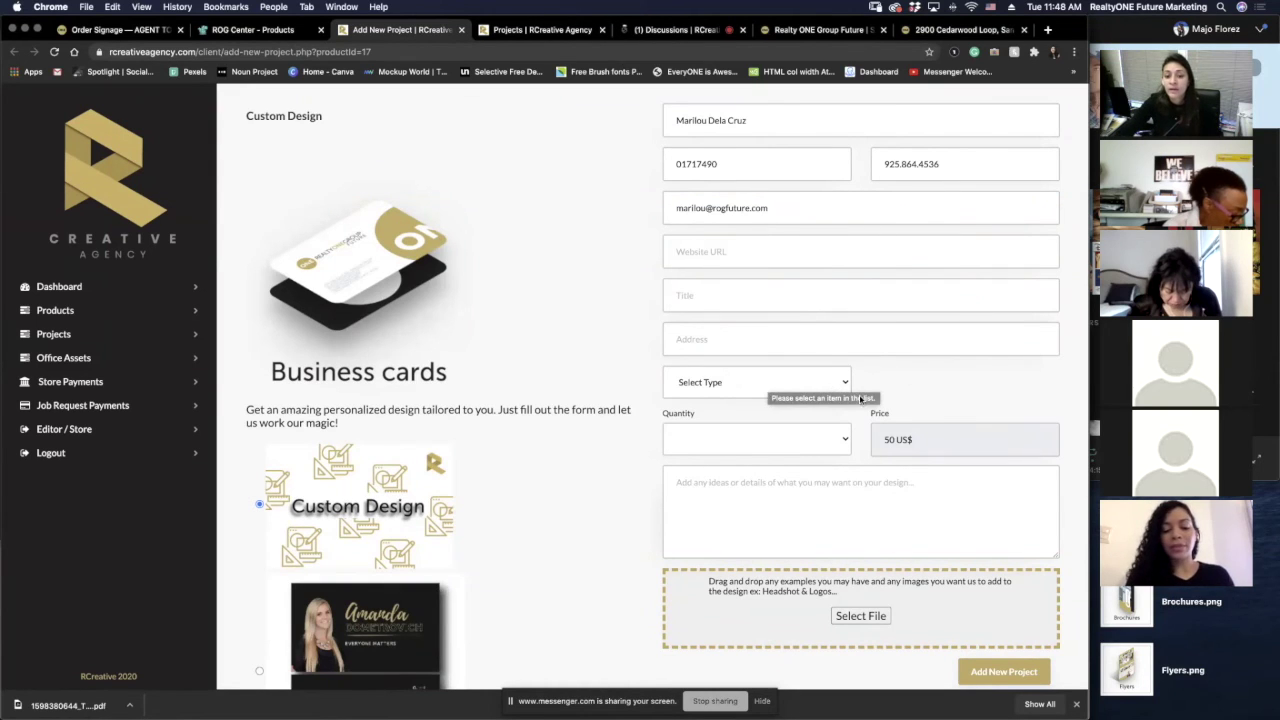
{"action": "left_click", "coordinate": [804, 388]}
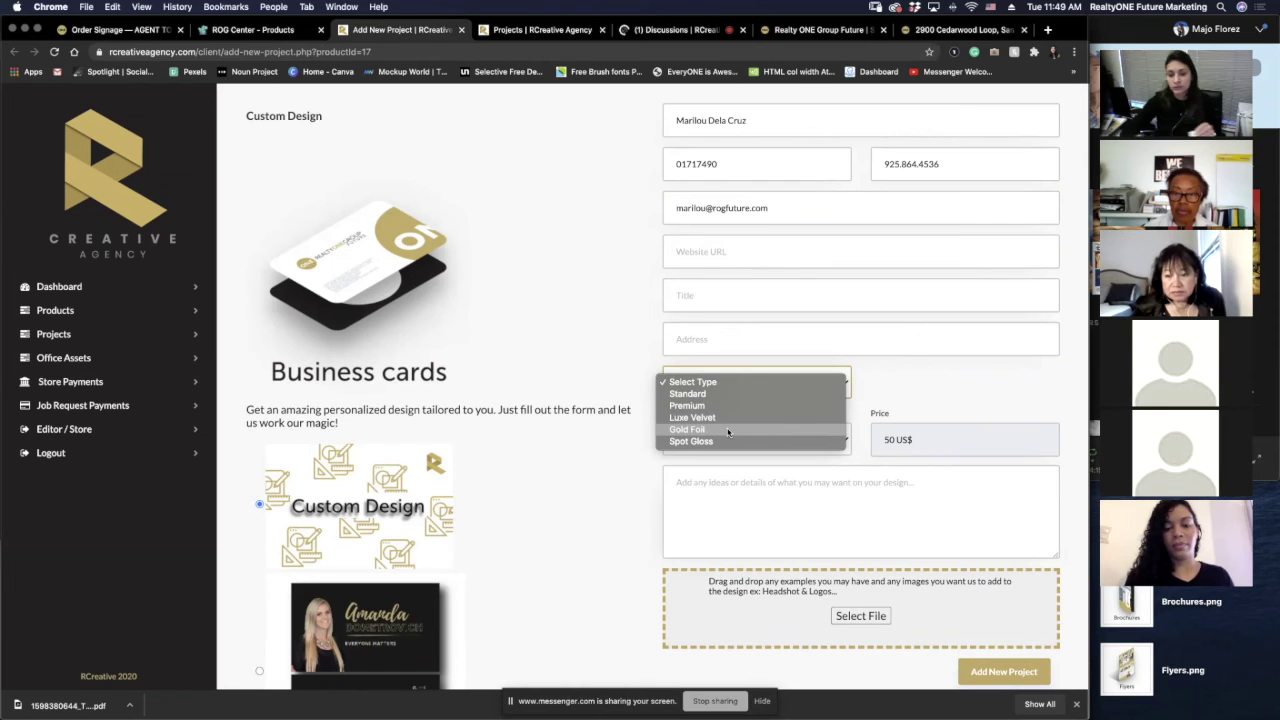
Step: Choose Standard card type and change the quantity from 250 to 500, making the price 155 US$
{"action": "left_click", "coordinate": [949, 385]}
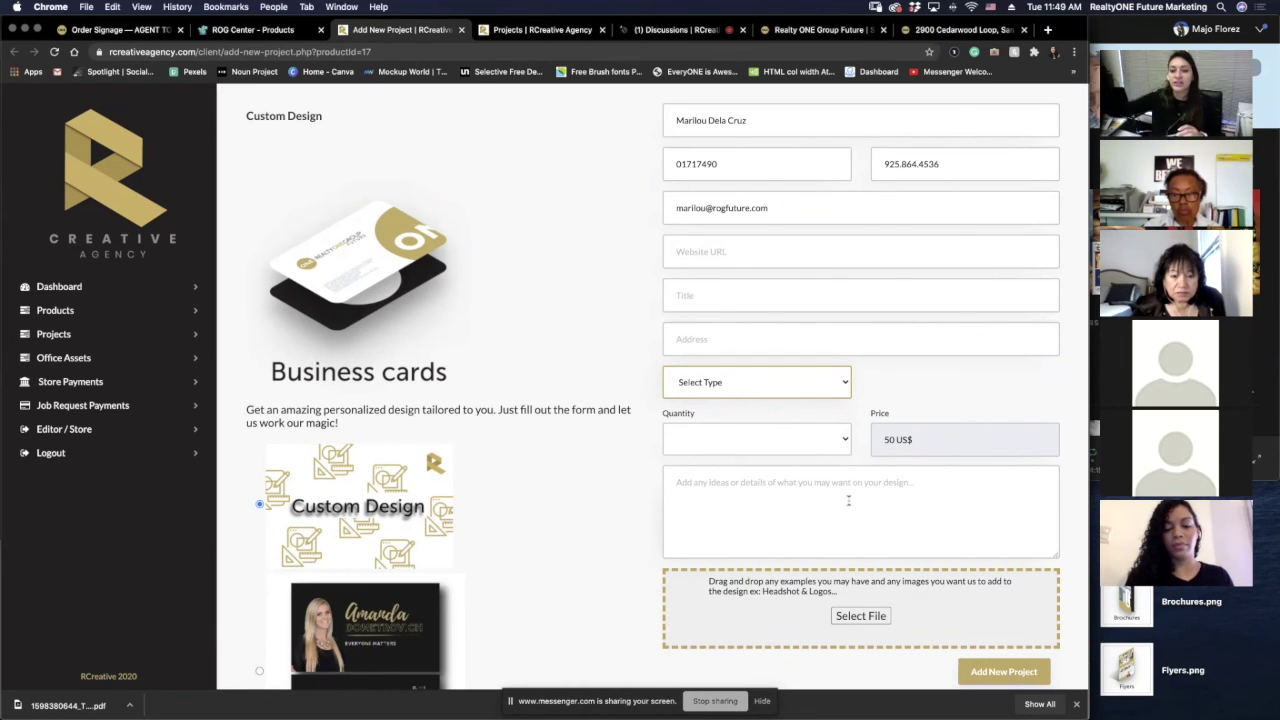
{"action": "left_click", "coordinate": [836, 444]}
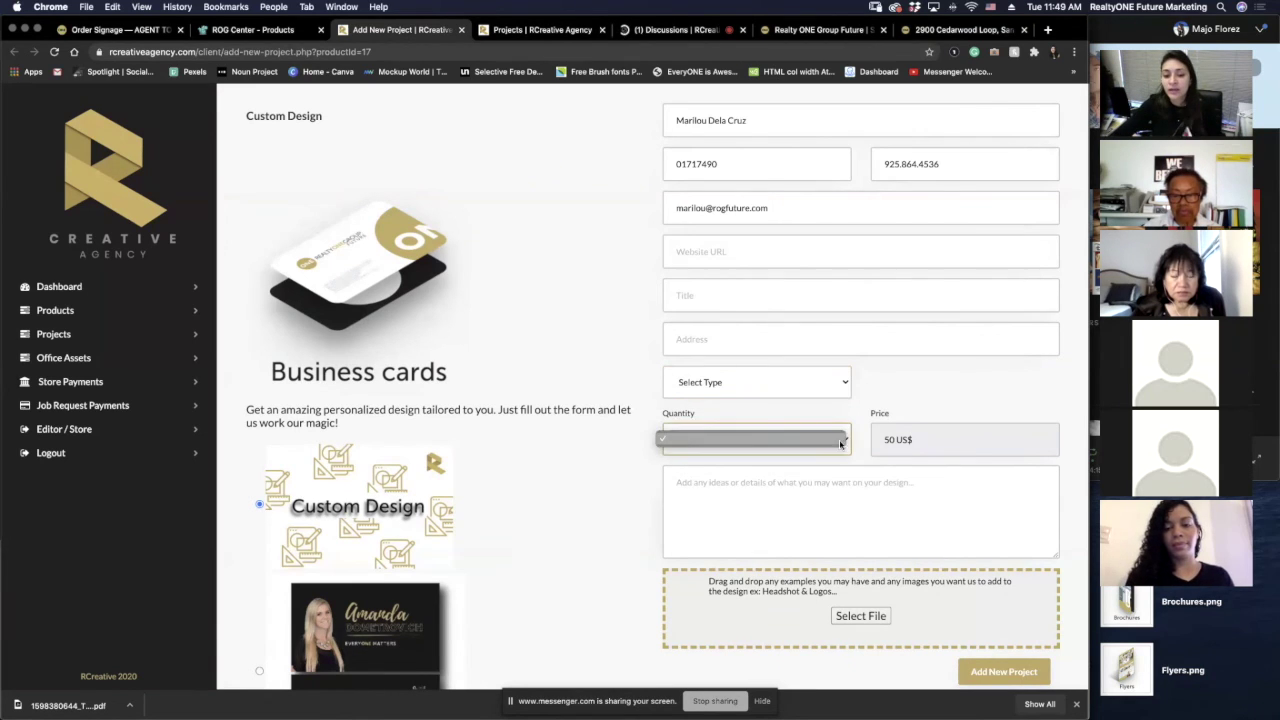
{"action": "left_click", "coordinate": [796, 382]}
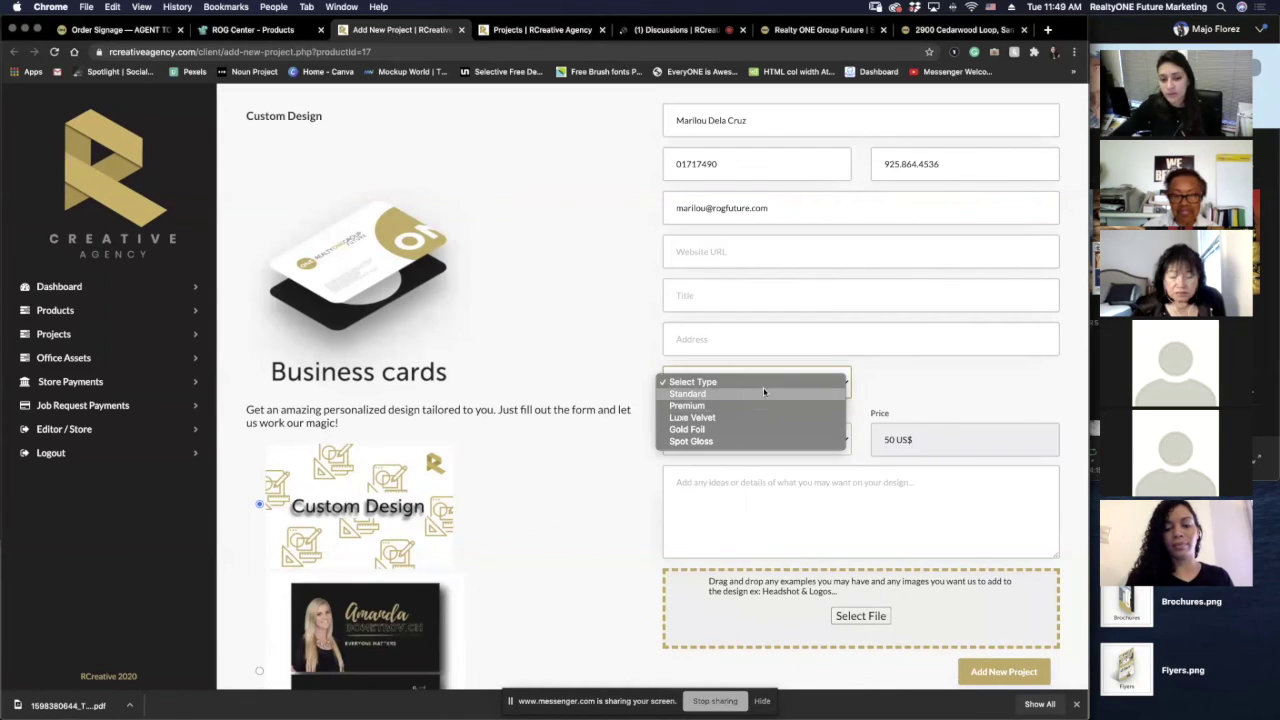
{"action": "left_click", "coordinate": [760, 394]}
{"action": "left_click", "coordinate": [800, 434]}
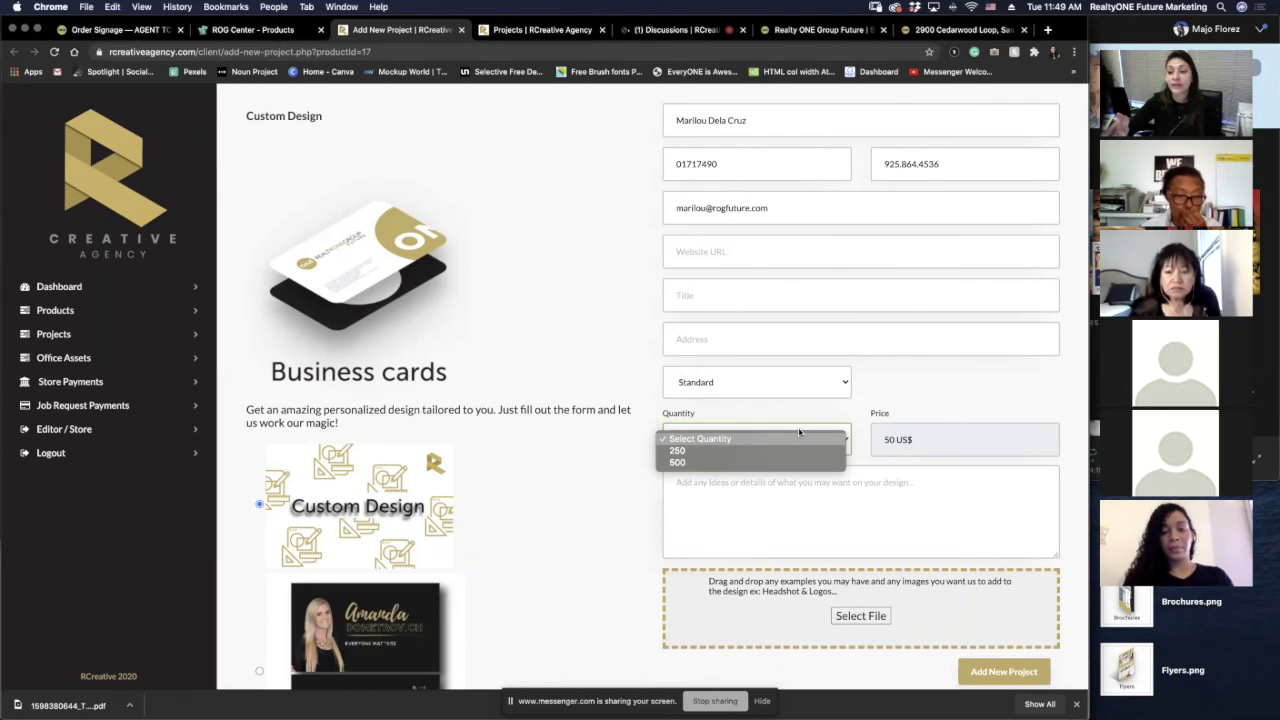
{"action": "left_click", "coordinate": [783, 452]}
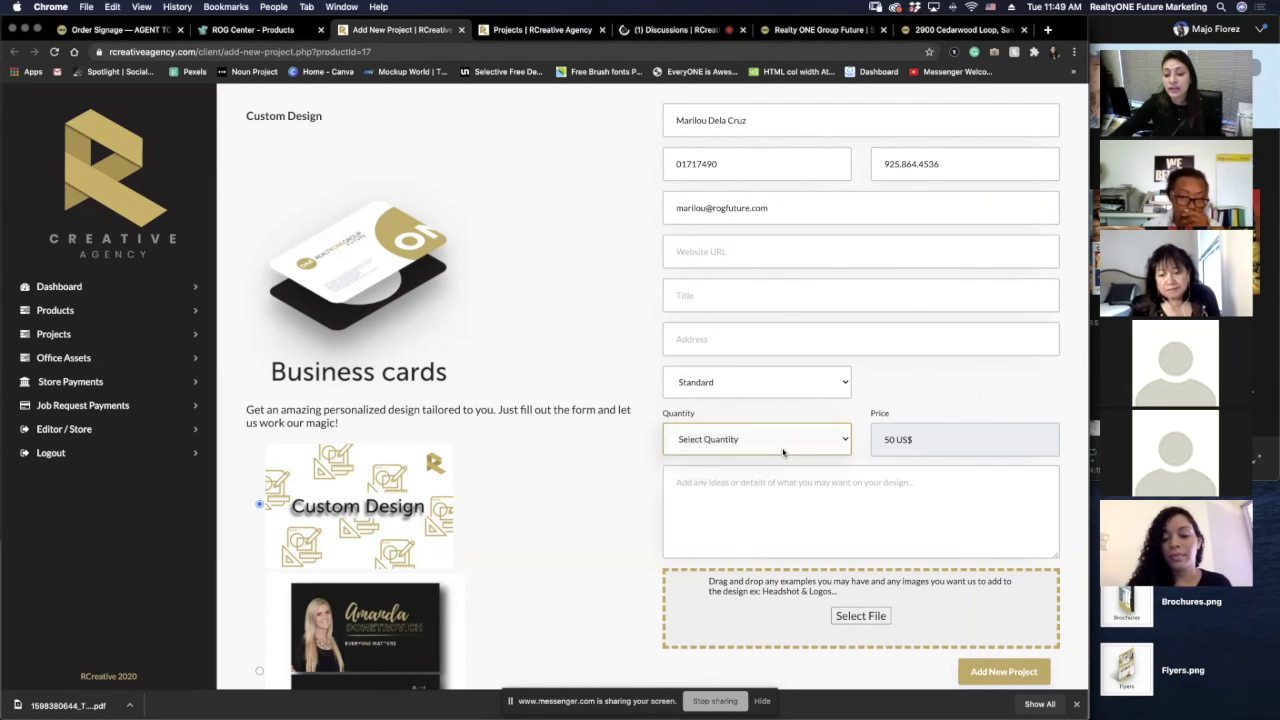
{"action": "left_click", "coordinate": [778, 442]}
{"action": "left_click", "coordinate": [770, 451]}
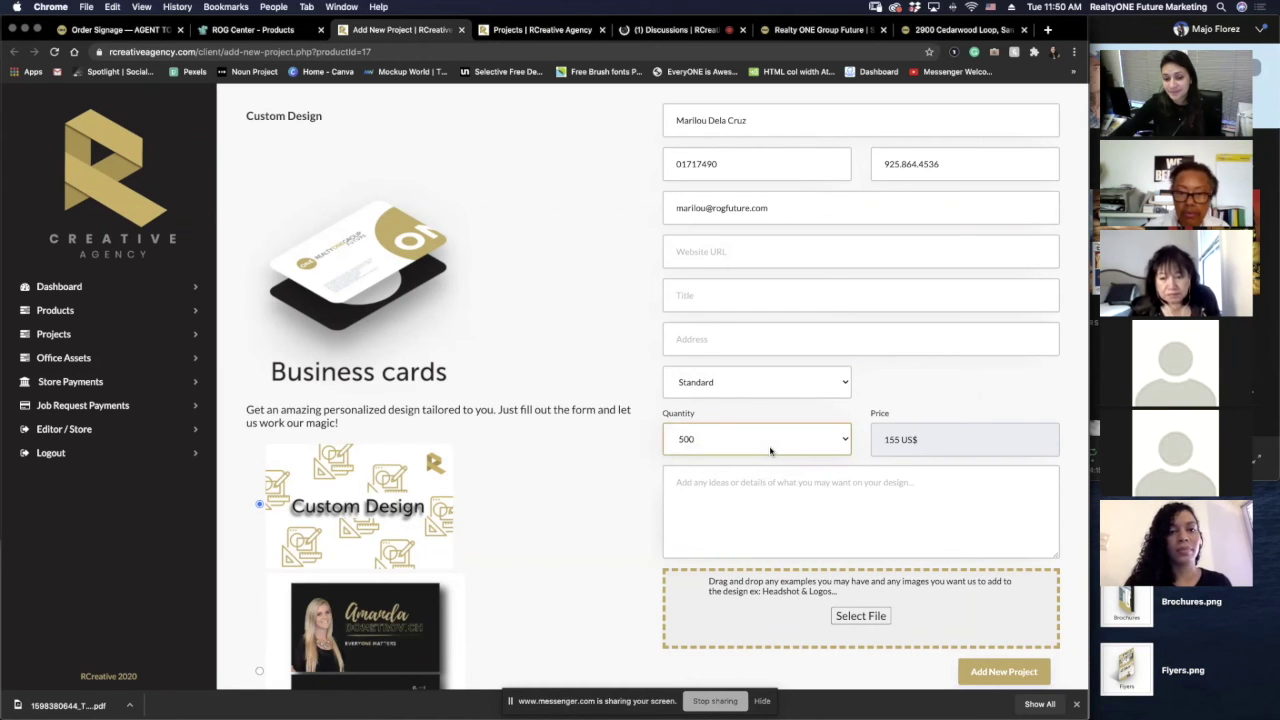
{"action": "scroll", "coordinate": [770, 451], "scroll_direction": "down", "scroll_amount": 3}
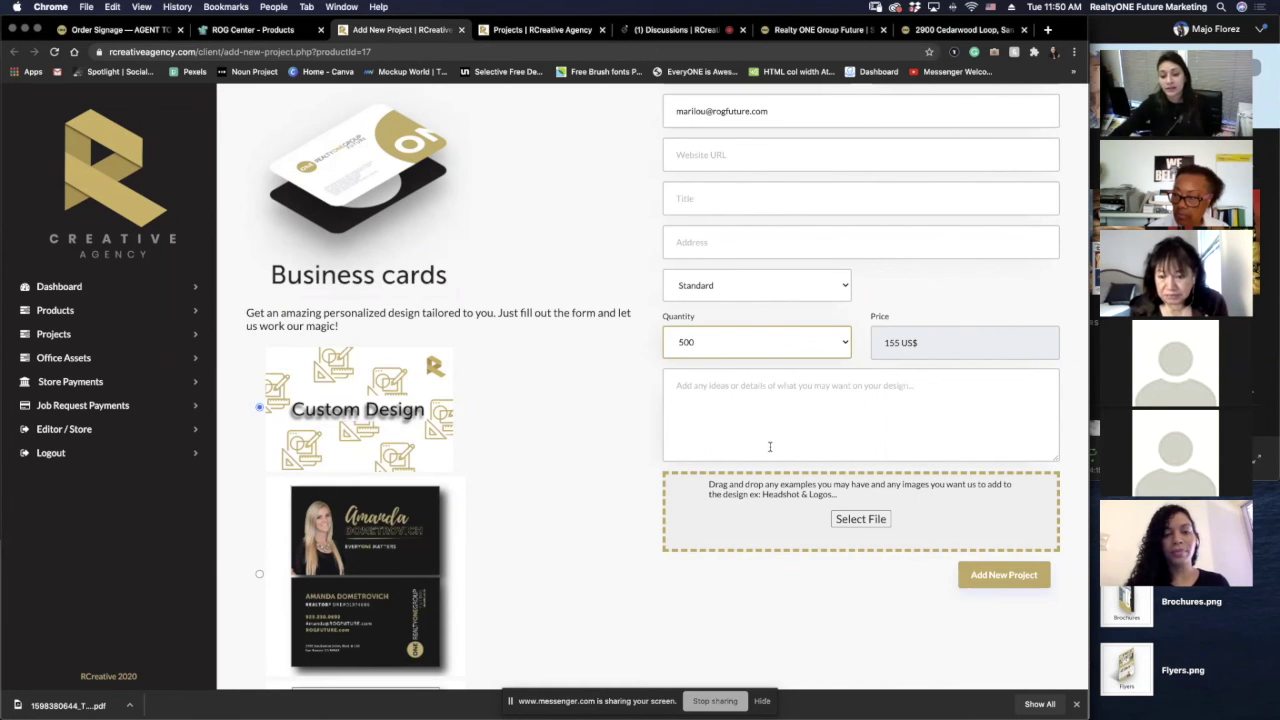
{"action": "scroll", "coordinate": [847, 434], "scroll_direction": "down", "scroll_amount": 1}
{"action": "scroll", "coordinate": [847, 434], "scroll_direction": "up", "scroll_amount": 4}
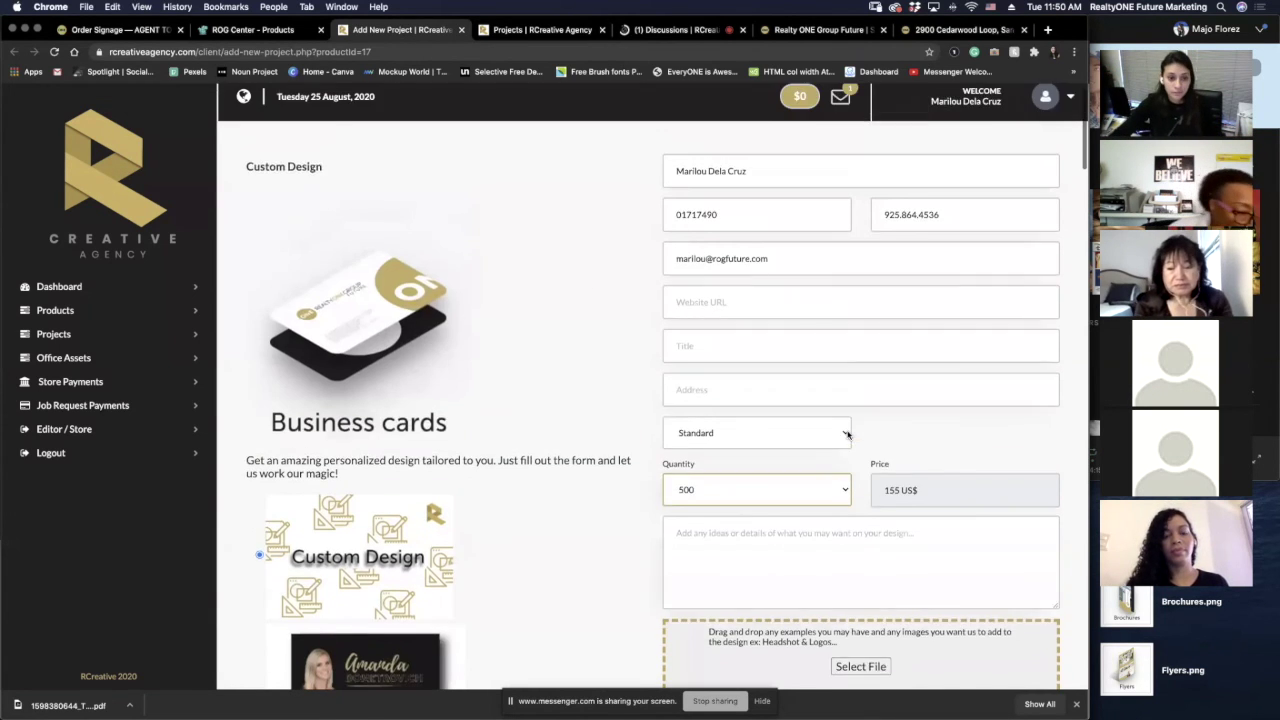
{"action": "left_click", "coordinate": [244, 105]}
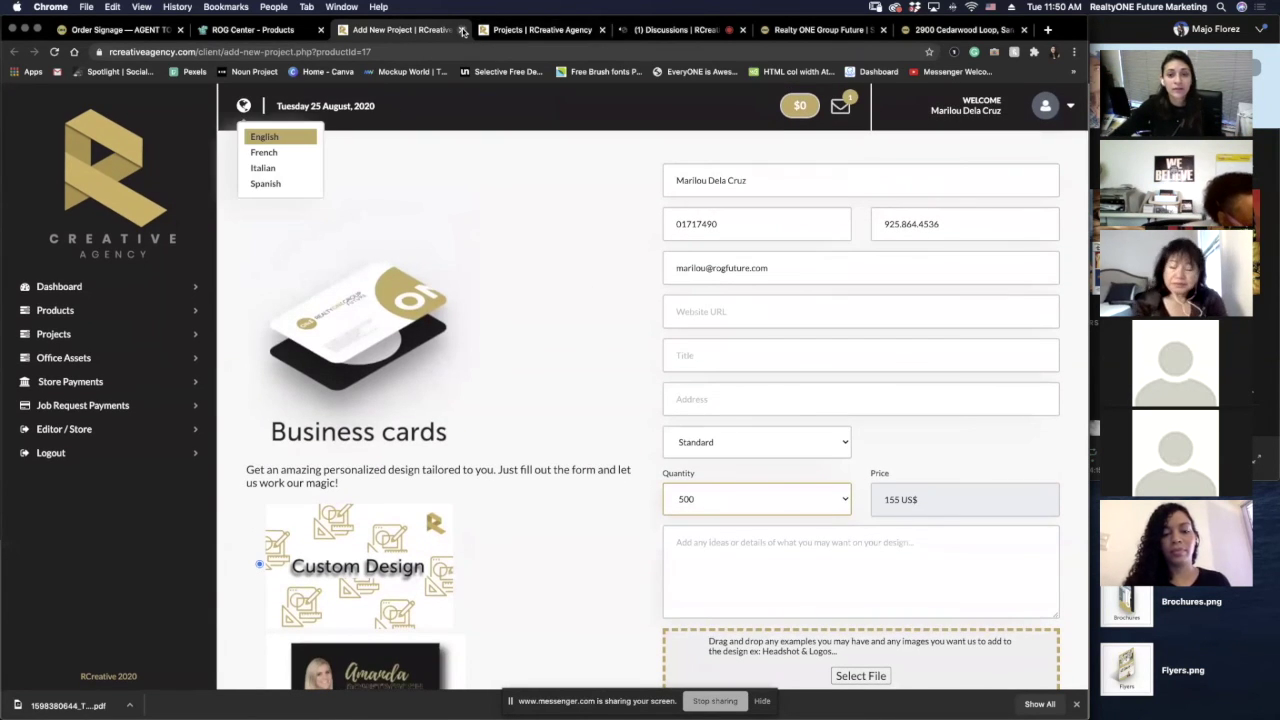
Step: Close the business card order tab and scroll up to the Presentations banner on the products page
{"action": "left_click", "coordinate": [462, 30]}
{"action": "scroll", "coordinate": [731, 245], "scroll_direction": "down", "scroll_amount": 1}
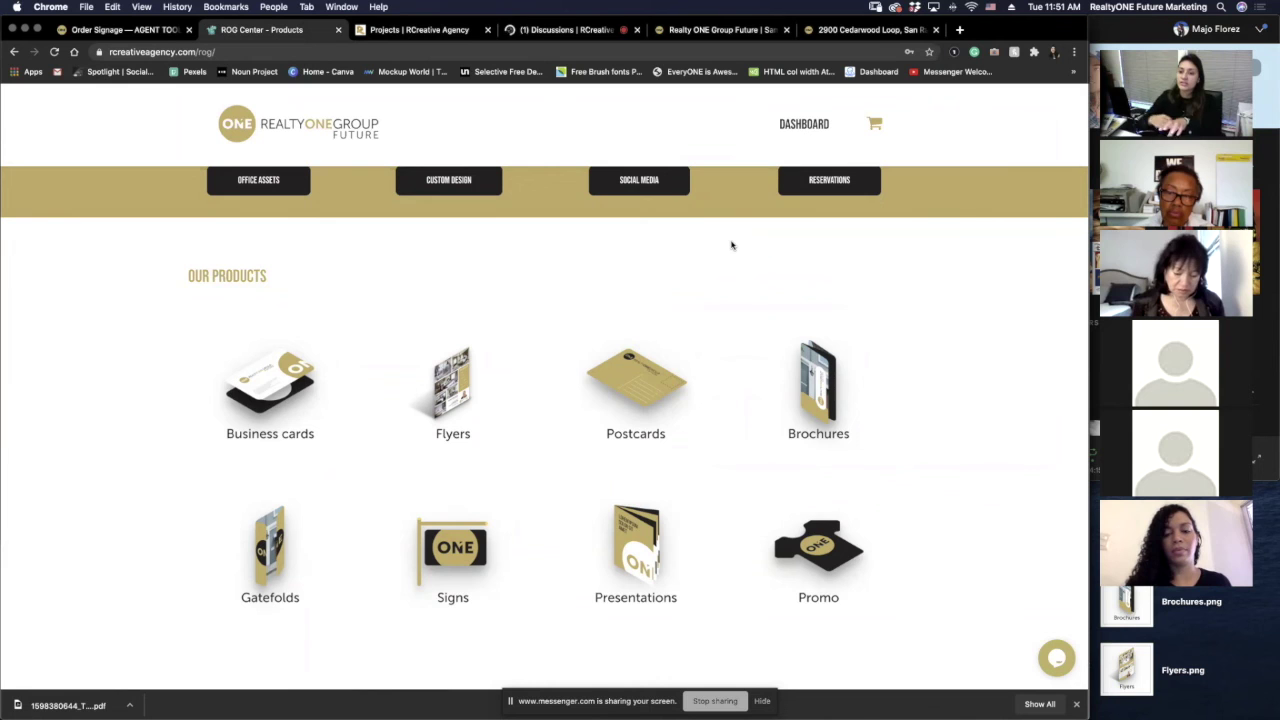
{"action": "scroll", "coordinate": [768, 205], "scroll_direction": "up", "scroll_amount": 5}
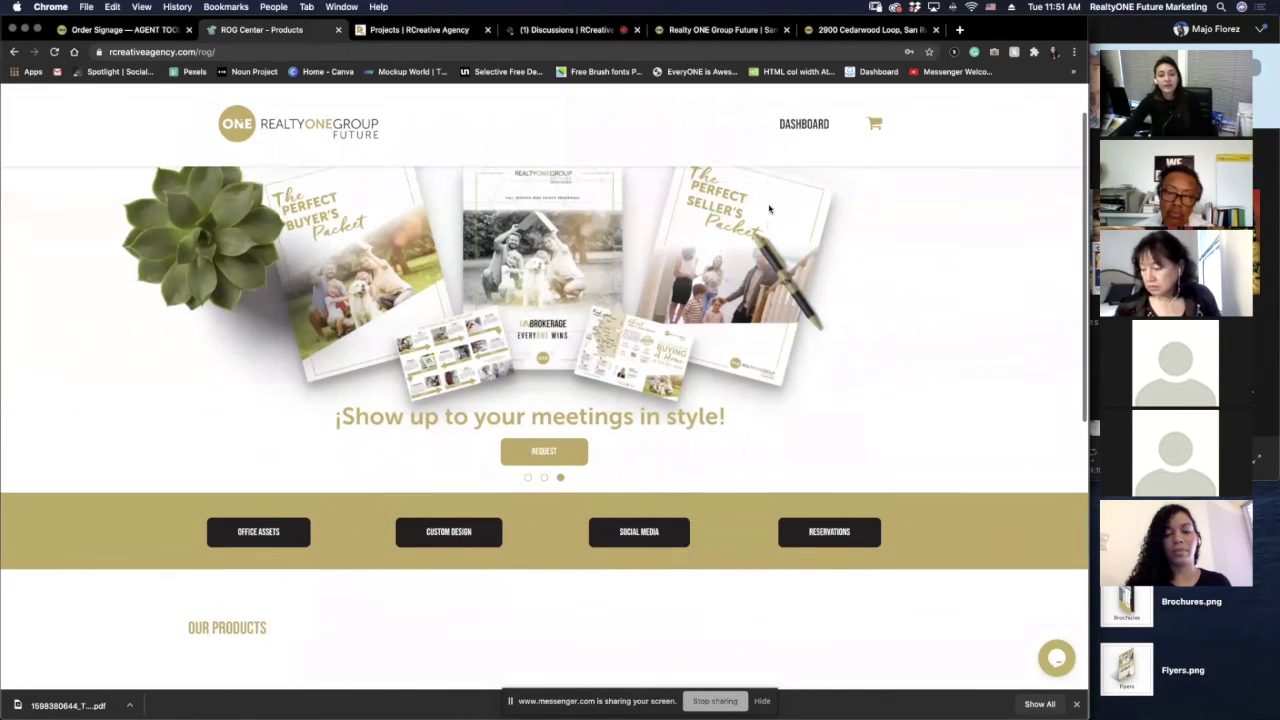
{"action": "scroll", "coordinate": [768, 208], "scroll_direction": "up", "scroll_amount": 2}
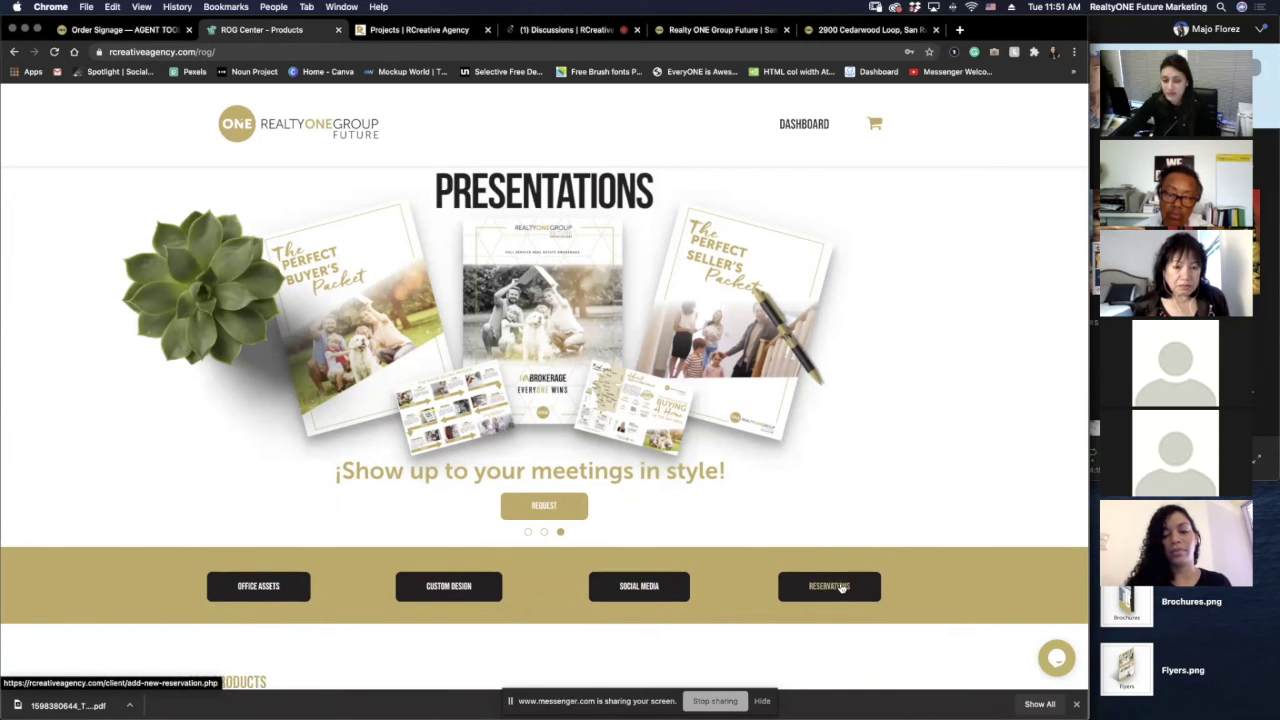
Step: Open the Office Assets downloads page and scroll through its logo files
{"action": "left_click", "coordinate": [268, 594]}
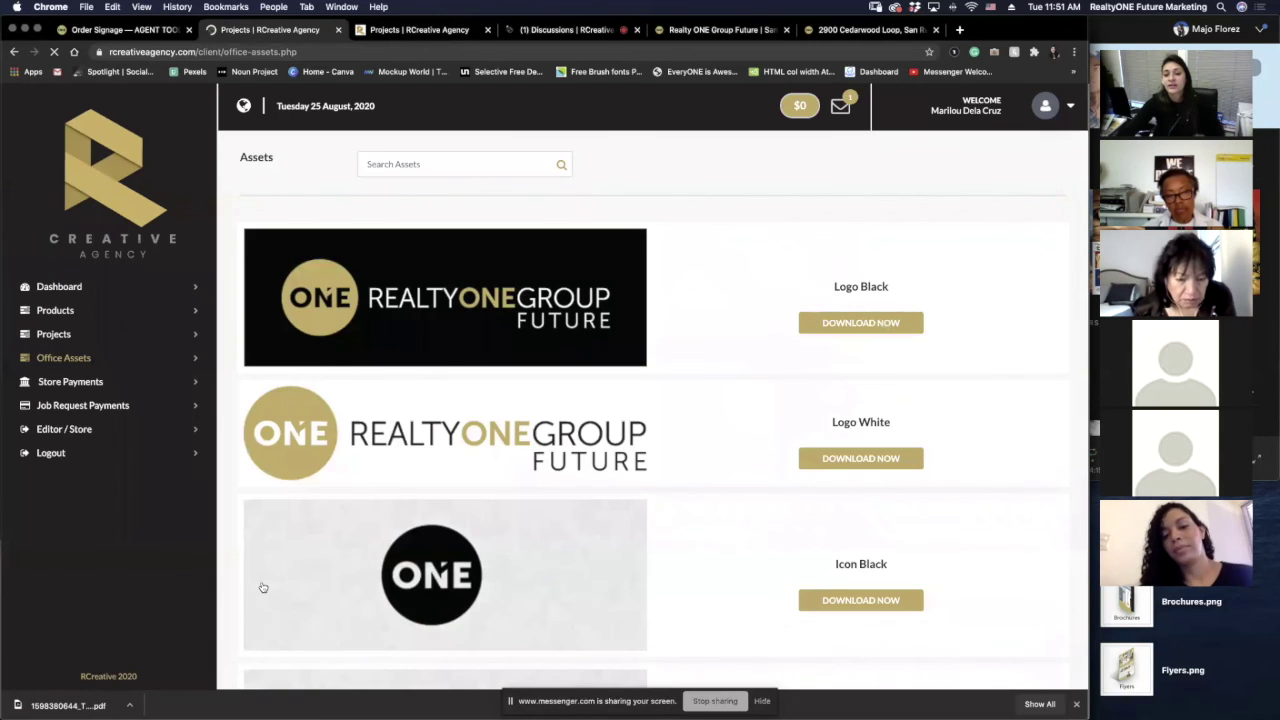
{"action": "scroll", "coordinate": [263, 587], "scroll_direction": "down", "scroll_amount": 3}
{"action": "scroll", "coordinate": [263, 587], "scroll_direction": "down", "scroll_amount": 2}
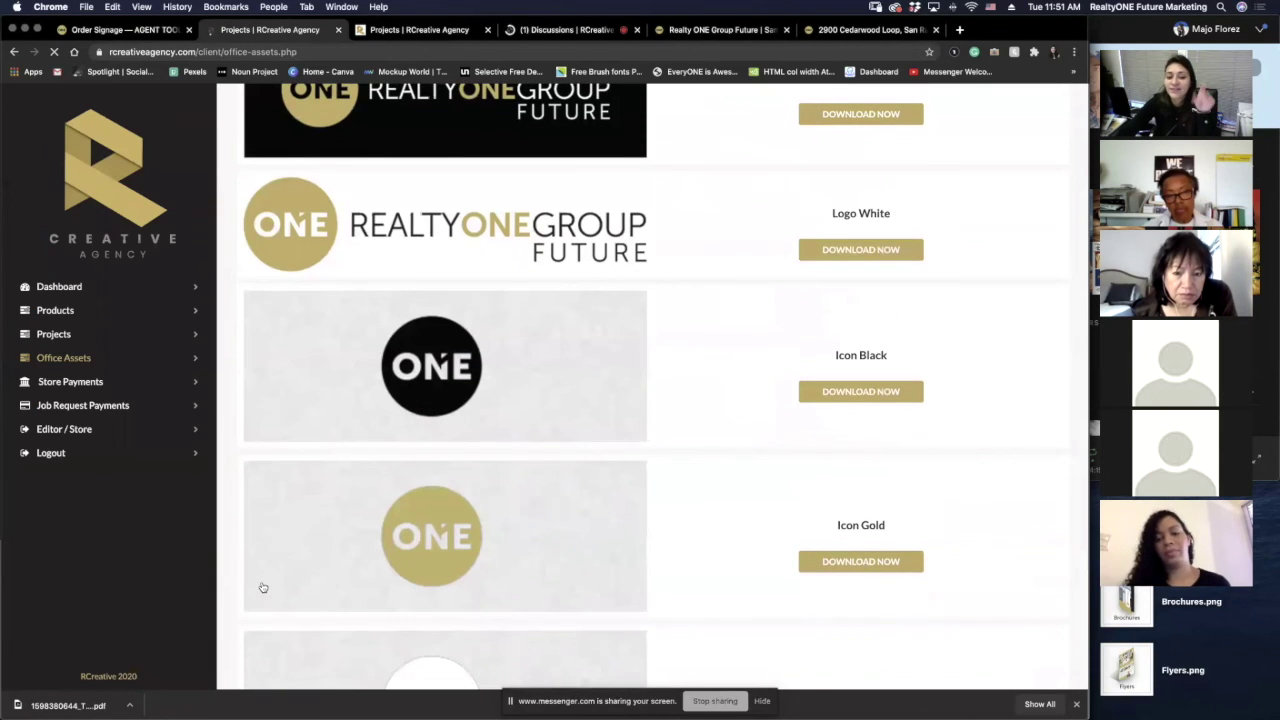
{"action": "scroll", "coordinate": [263, 587], "scroll_direction": "down", "scroll_amount": 10}
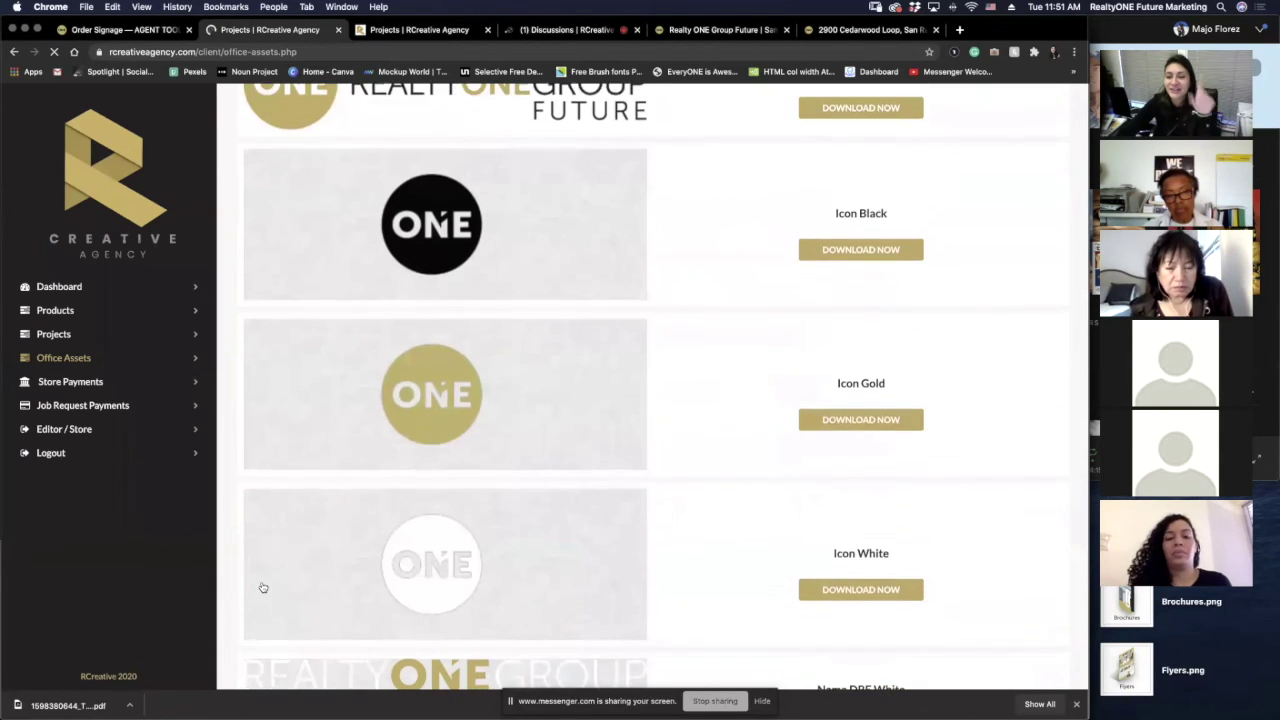
{"action": "scroll", "coordinate": [263, 587], "scroll_direction": "down", "scroll_amount": 8}
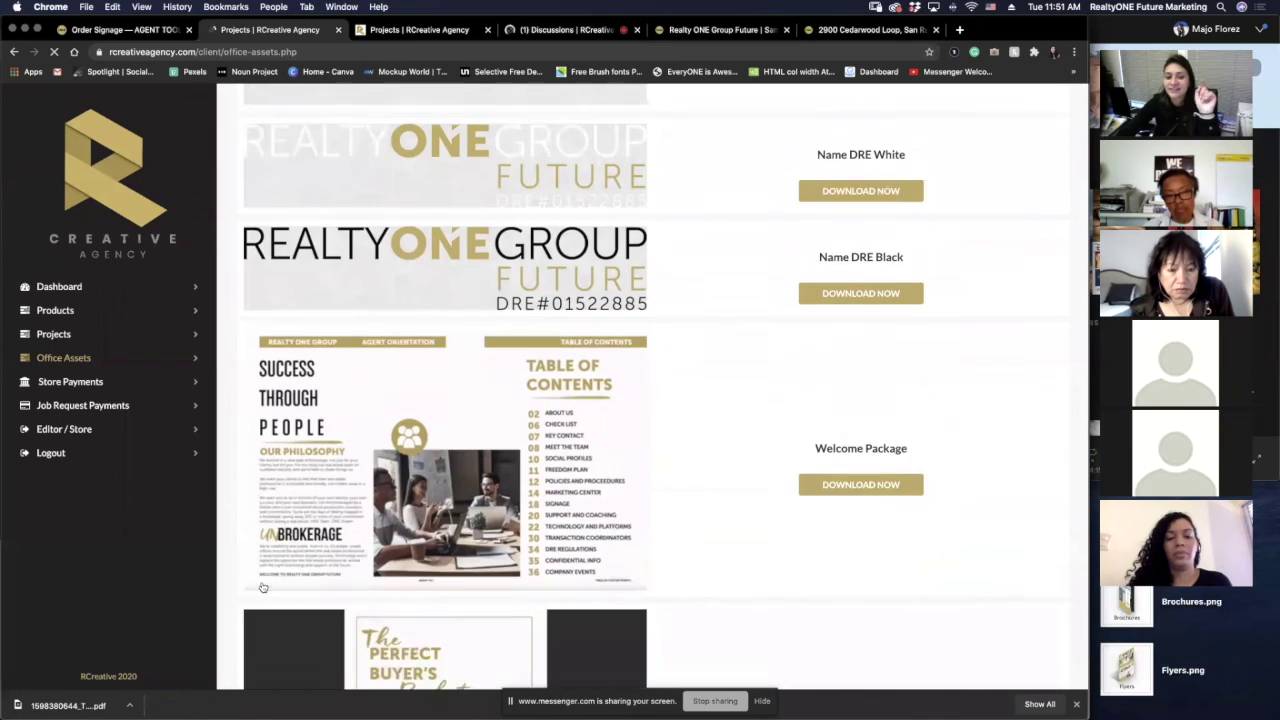
{"action": "scroll", "coordinate": [263, 587], "scroll_direction": "up", "scroll_amount": 20}
{"action": "scroll", "coordinate": [263, 587], "scroll_direction": "down", "scroll_amount": 8}
{"action": "scroll", "coordinate": [263, 587], "scroll_direction": "down", "scroll_amount": 17}
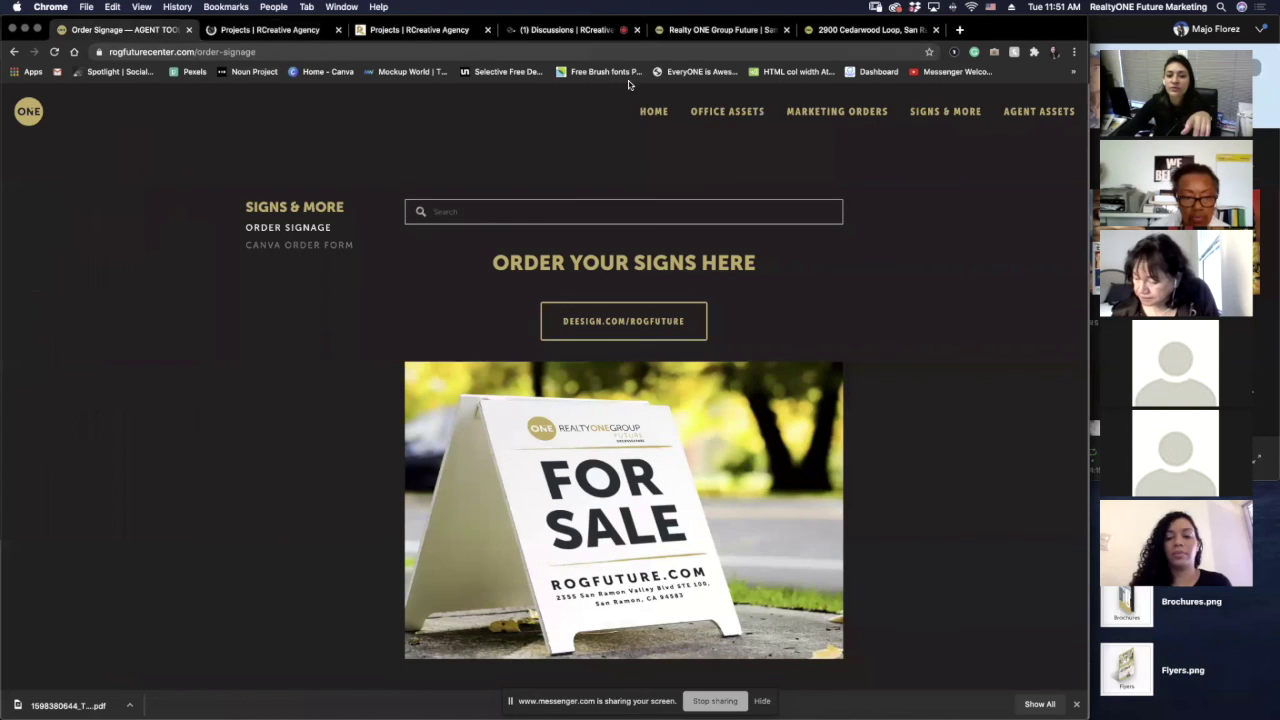
Step: Open the ROGFUTURE LOGOKIT page from the Office Assets menu and scroll to the ROG Color Palette
{"action": "mouse_move", "coordinate": [724, 118]}
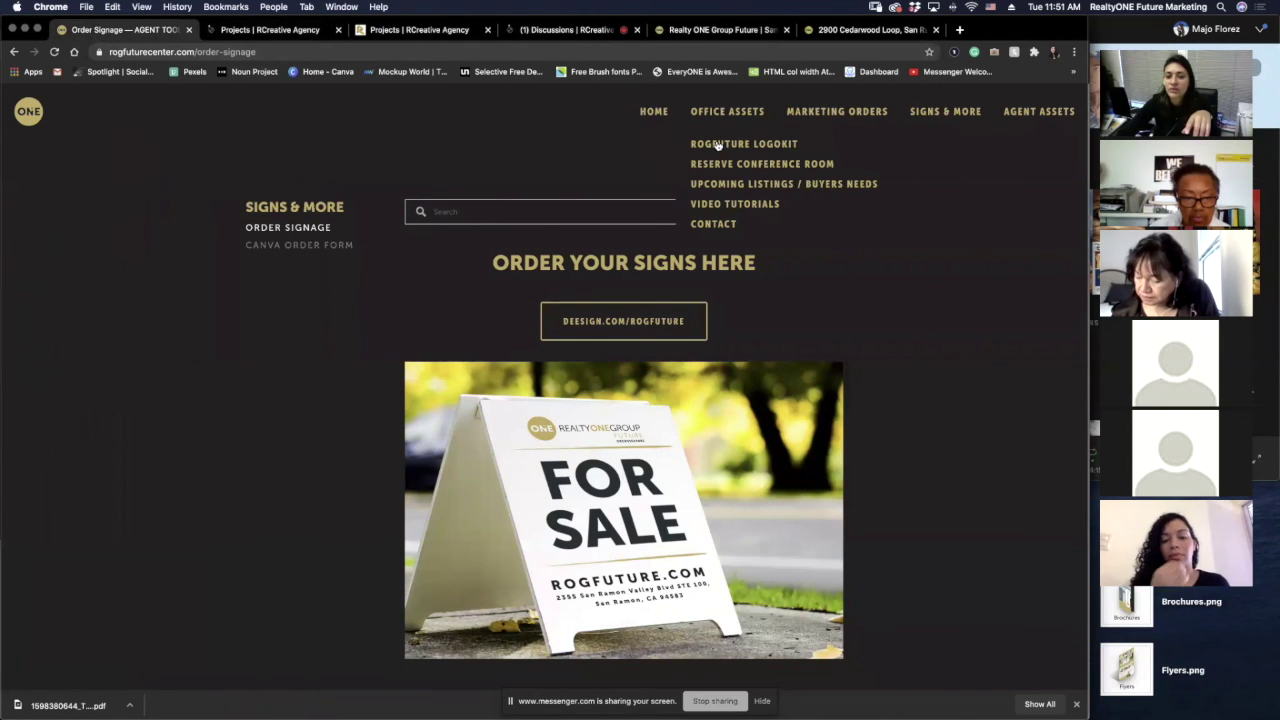
{"action": "left_click", "coordinate": [717, 146]}
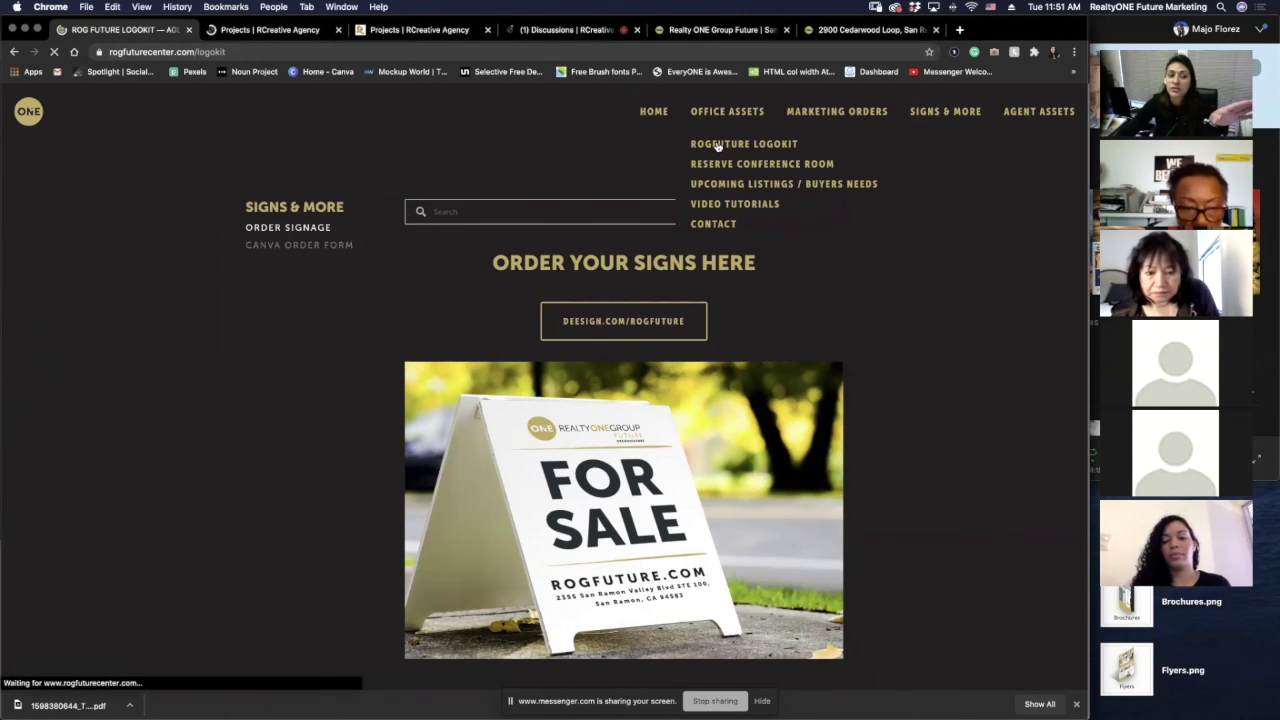
{"action": "scroll", "coordinate": [772, 288], "scroll_direction": "down", "scroll_amount": 5}
{"action": "scroll", "coordinate": [772, 288], "scroll_direction": "up", "scroll_amount": 5}
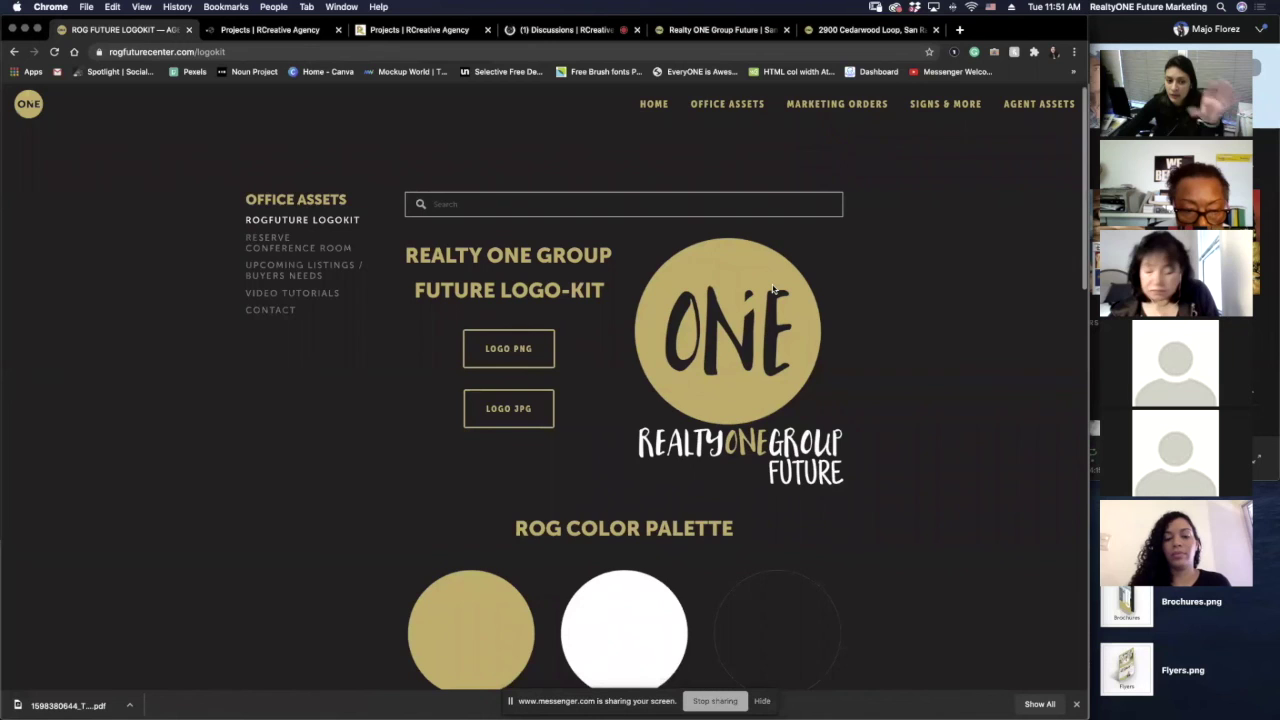
{"action": "scroll", "coordinate": [772, 288], "scroll_direction": "down", "scroll_amount": 2}
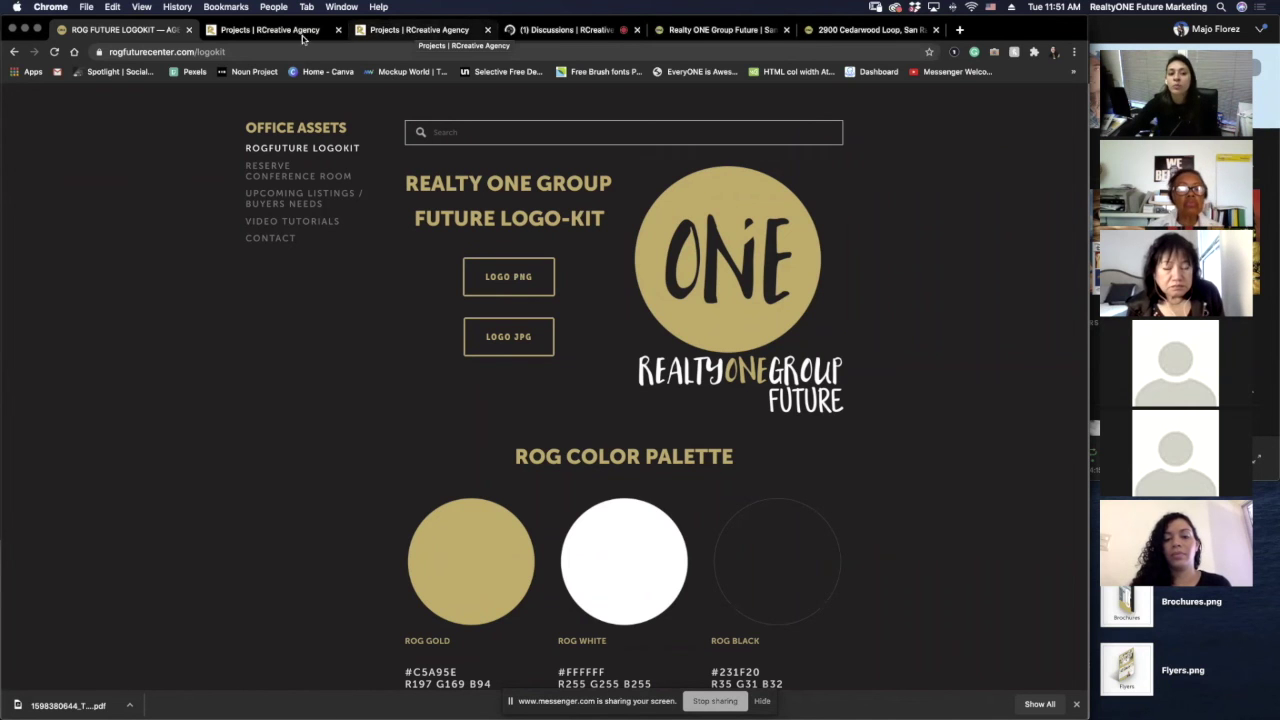
Step: Return to the Office Assets tab and scroll from Logo Black and Logo White down to Social Media
{"action": "left_click", "coordinate": [400, 30]}
{"action": "left_click", "coordinate": [293, 30]}
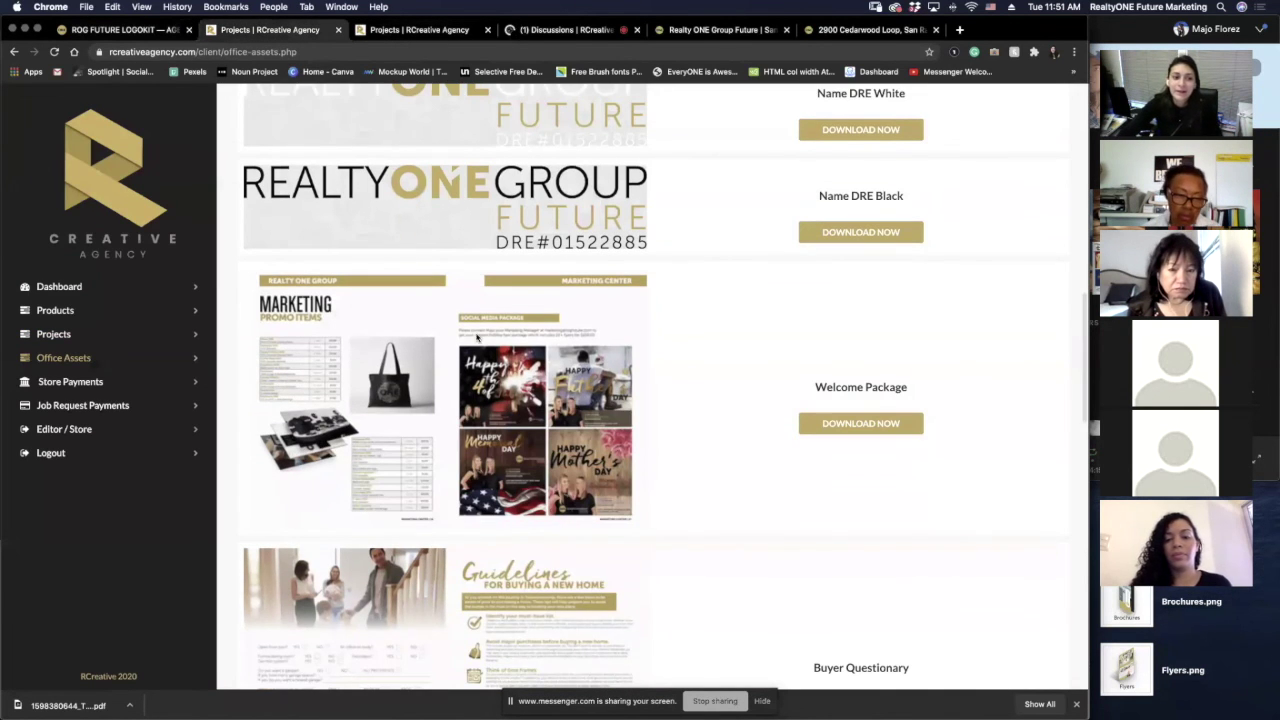
{"action": "scroll", "coordinate": [728, 390], "scroll_direction": "down", "scroll_amount": 1}
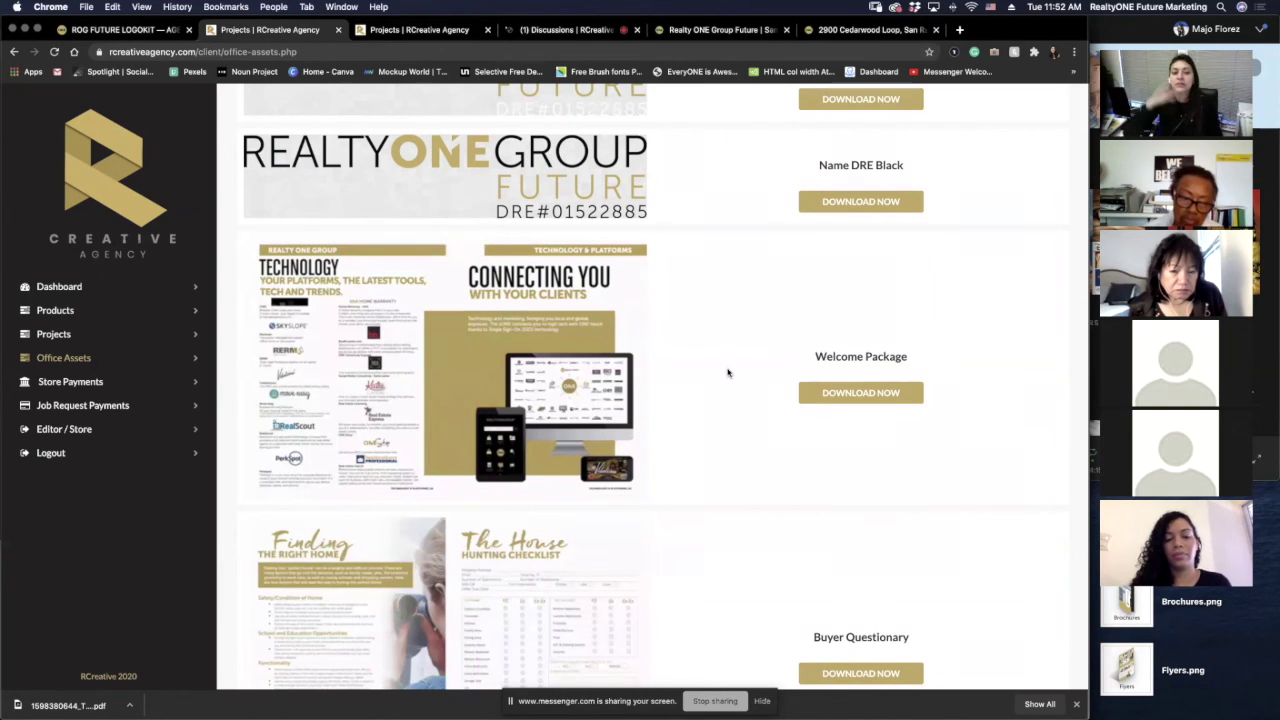
{"action": "scroll", "coordinate": [727, 373], "scroll_direction": "down", "scroll_amount": 3}
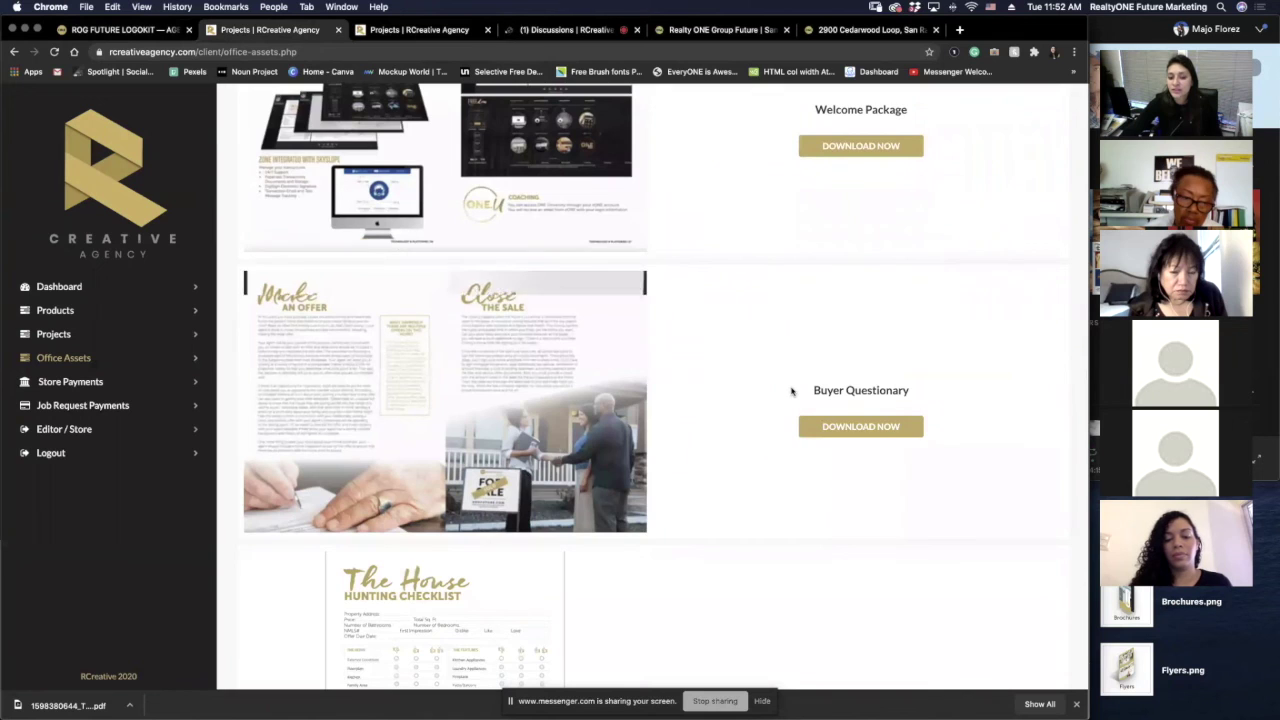
{"action": "scroll", "coordinate": [791, 391], "scroll_direction": "down", "scroll_amount": 3}
{"action": "scroll", "coordinate": [791, 391], "scroll_direction": "down", "scroll_amount": 1}
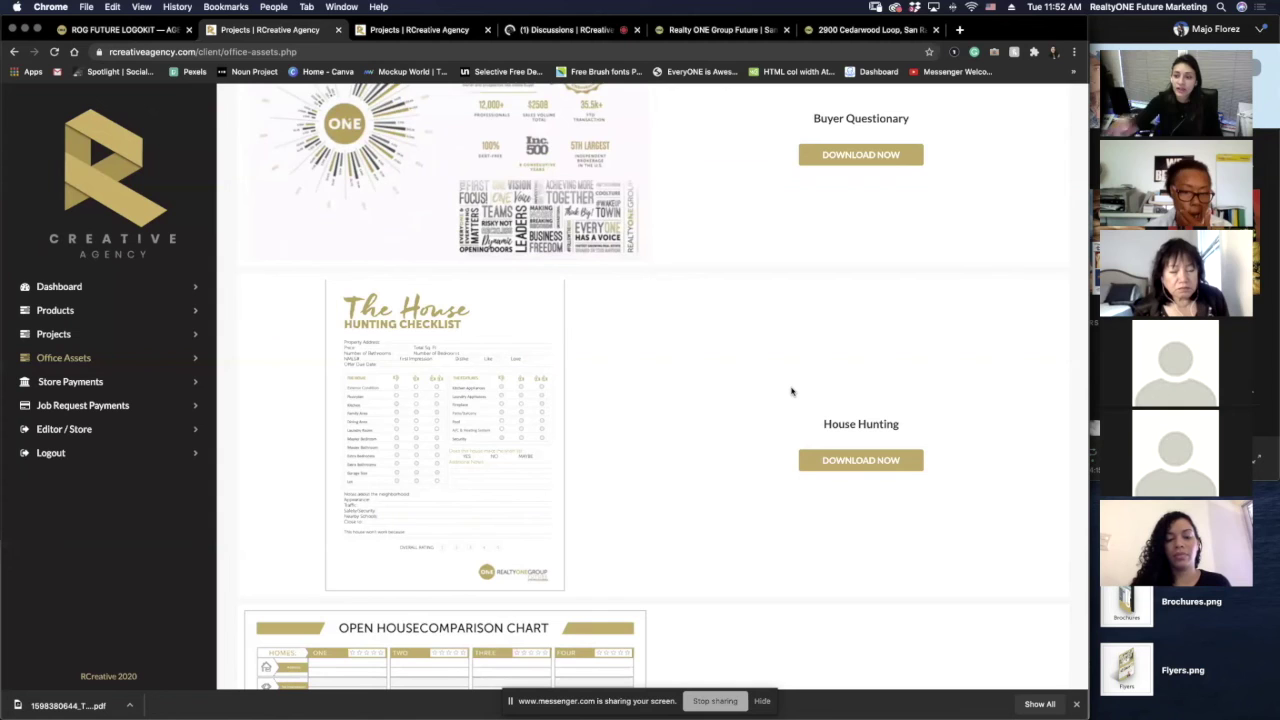
{"action": "scroll", "coordinate": [791, 391], "scroll_direction": "down", "scroll_amount": 4}
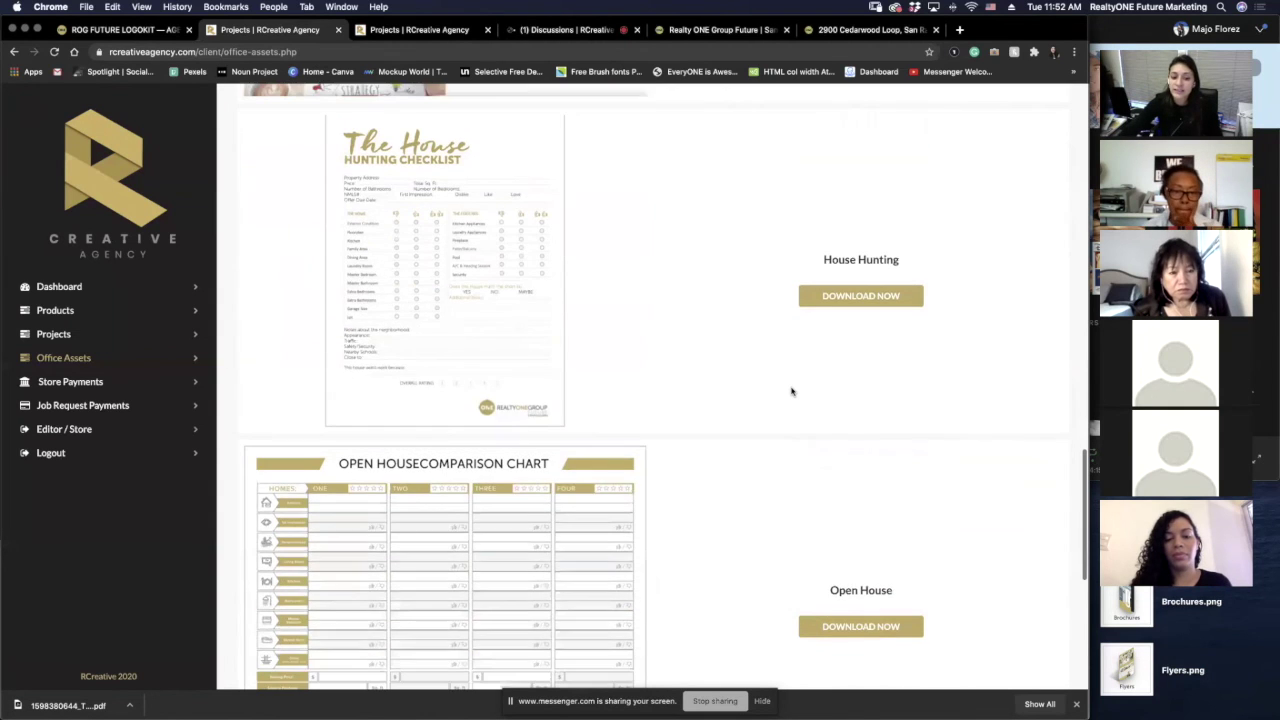
{"action": "scroll", "coordinate": [791, 391], "scroll_direction": "down", "scroll_amount": 2}
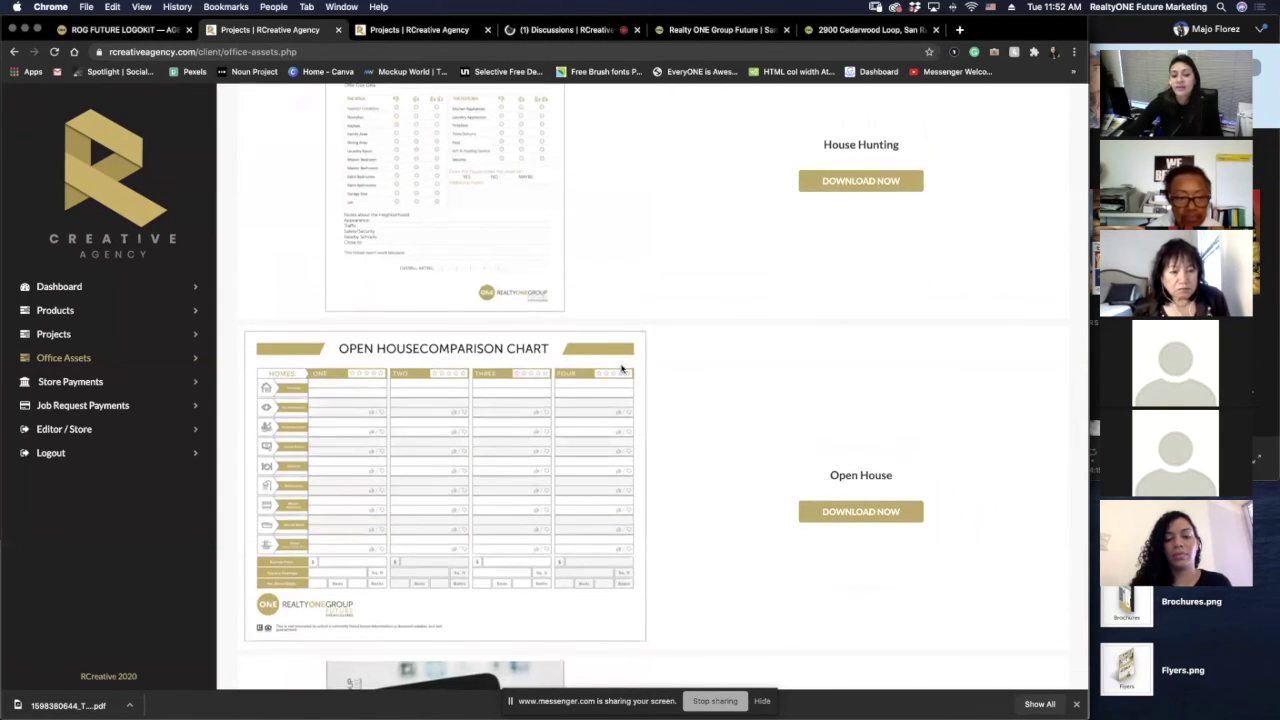
{"action": "scroll", "coordinate": [621, 369], "scroll_direction": "down", "scroll_amount": 1}
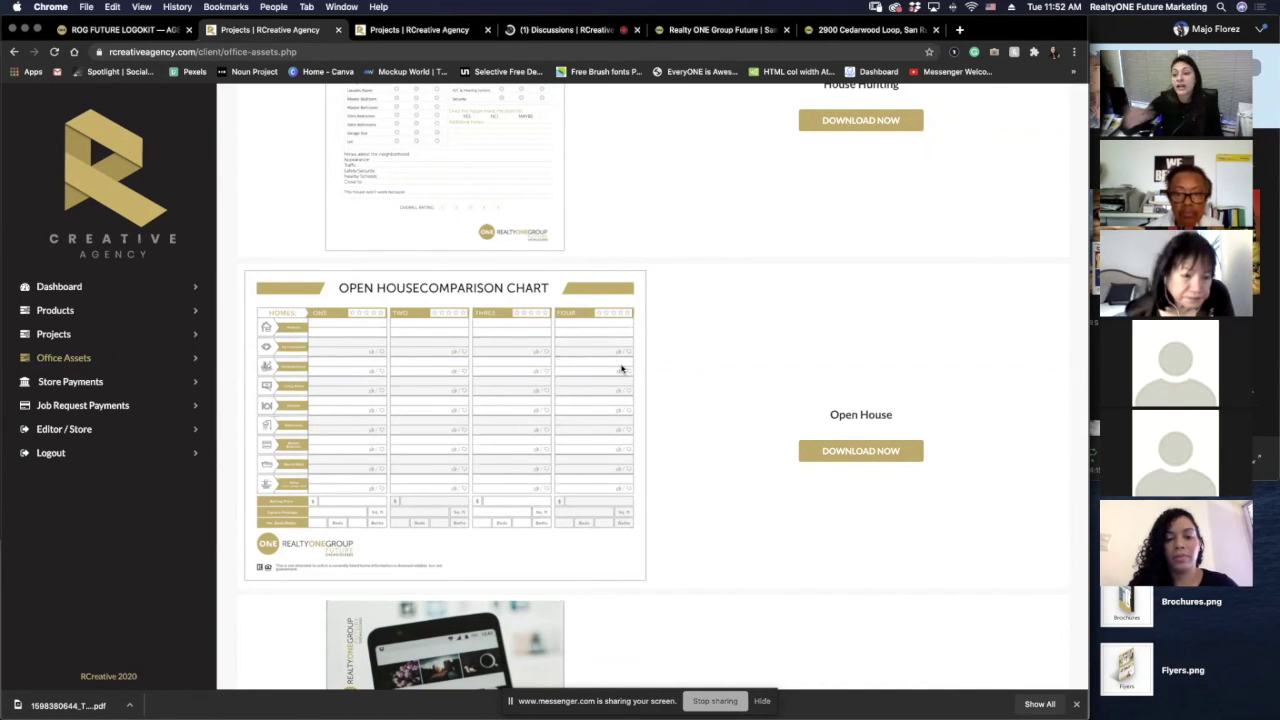
{"action": "scroll", "coordinate": [621, 369], "scroll_direction": "down", "scroll_amount": 5}
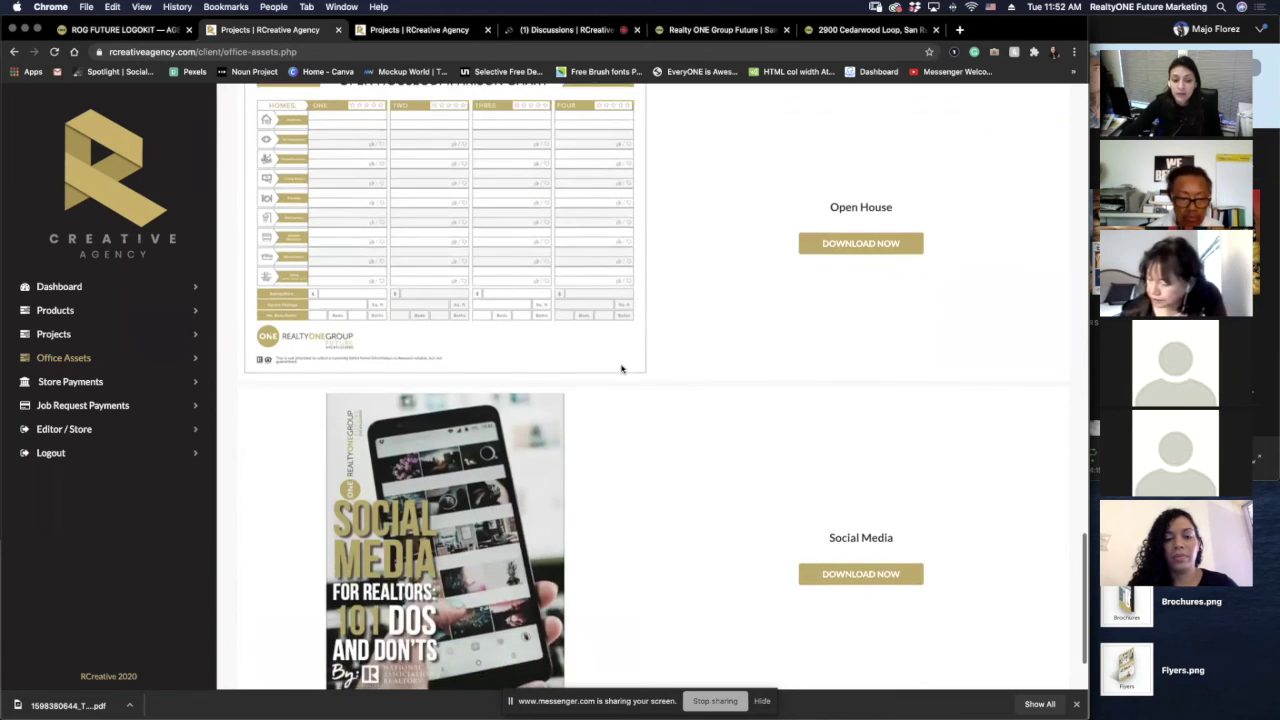
{"action": "scroll", "coordinate": [621, 369], "scroll_direction": "down", "scroll_amount": 1}
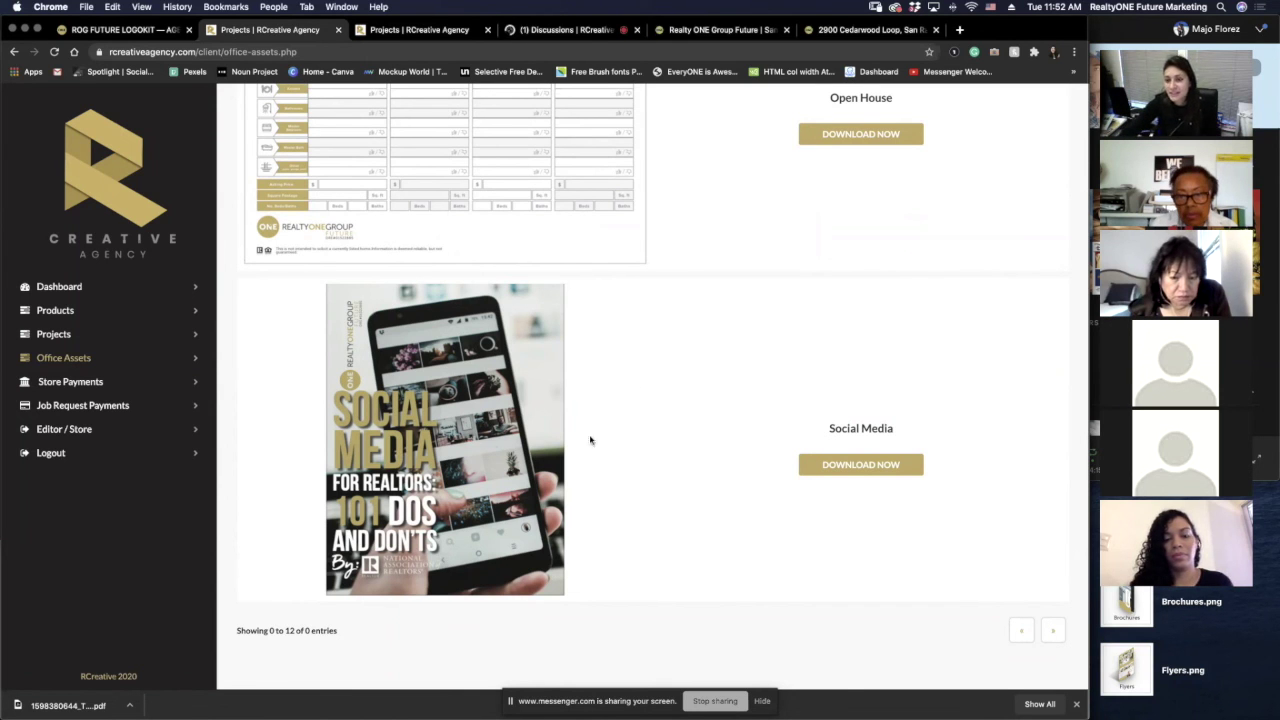
{"action": "scroll", "coordinate": [551, 402], "scroll_direction": "up", "scroll_amount": 20}
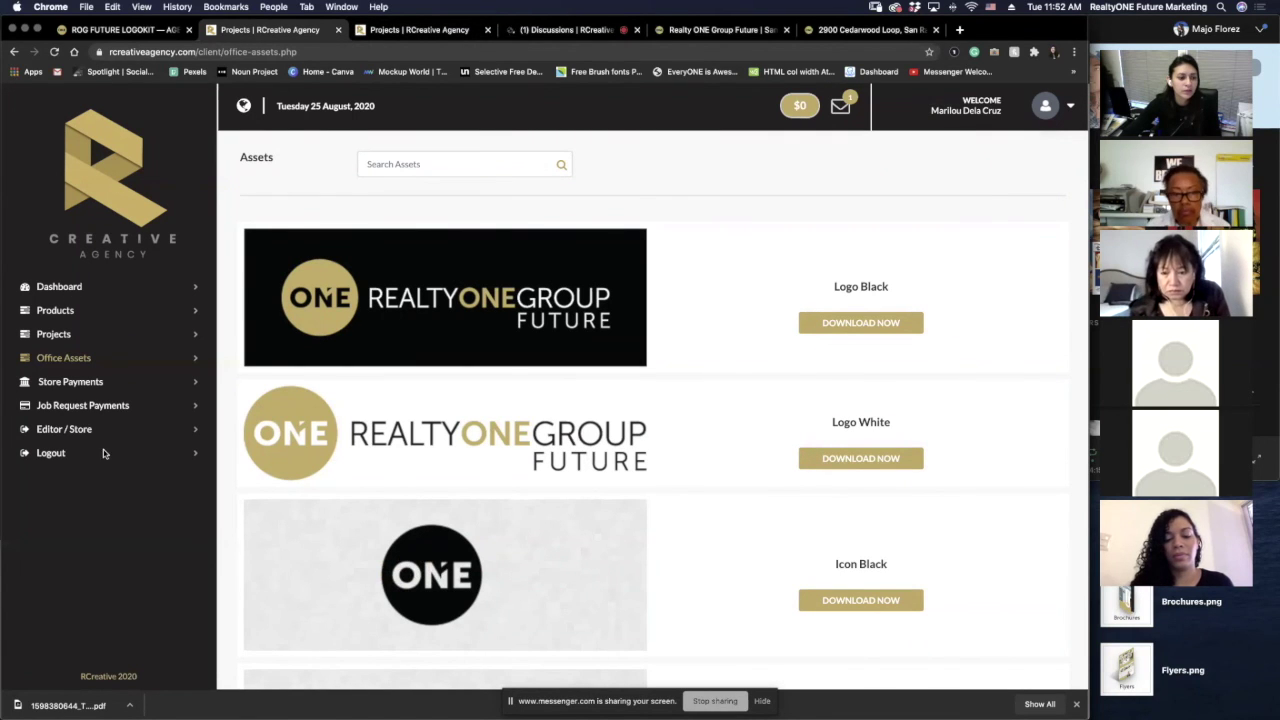
Step: Go to the ROG Center storefront and open the Custom Design products list
{"action": "left_click", "coordinate": [64, 430]}
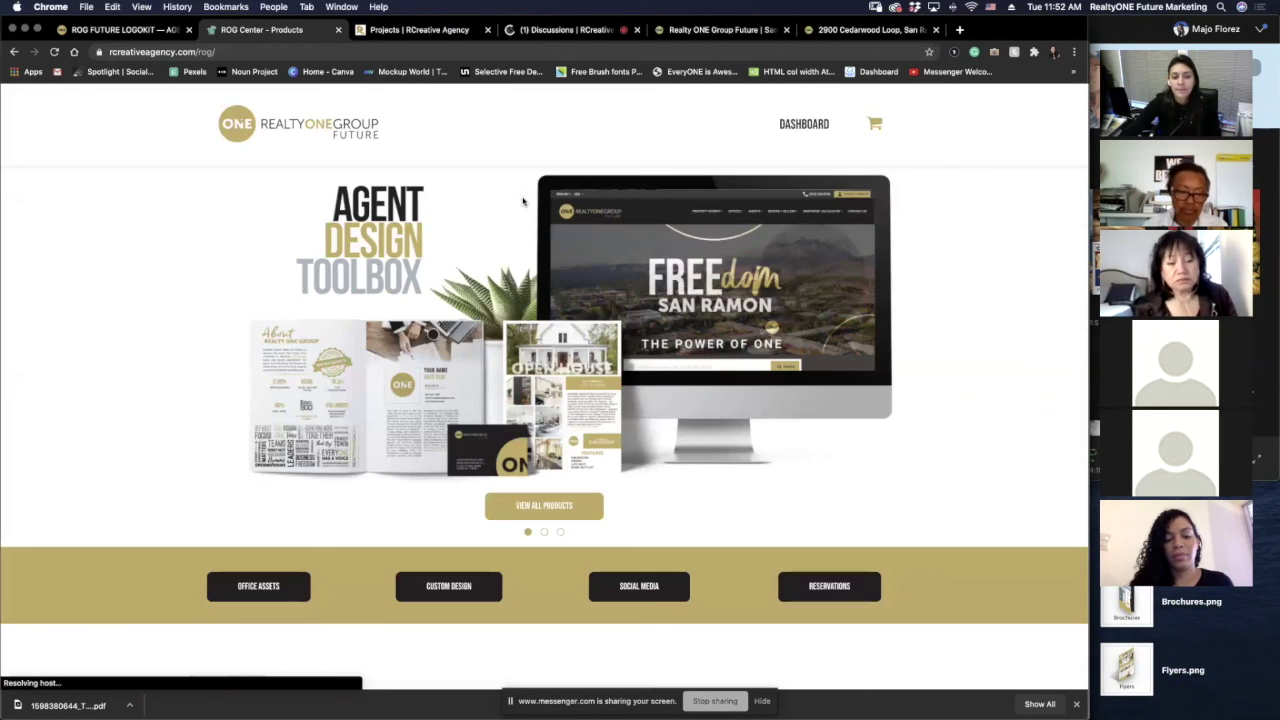
{"action": "scroll", "coordinate": [522, 201], "scroll_direction": "down", "scroll_amount": 1}
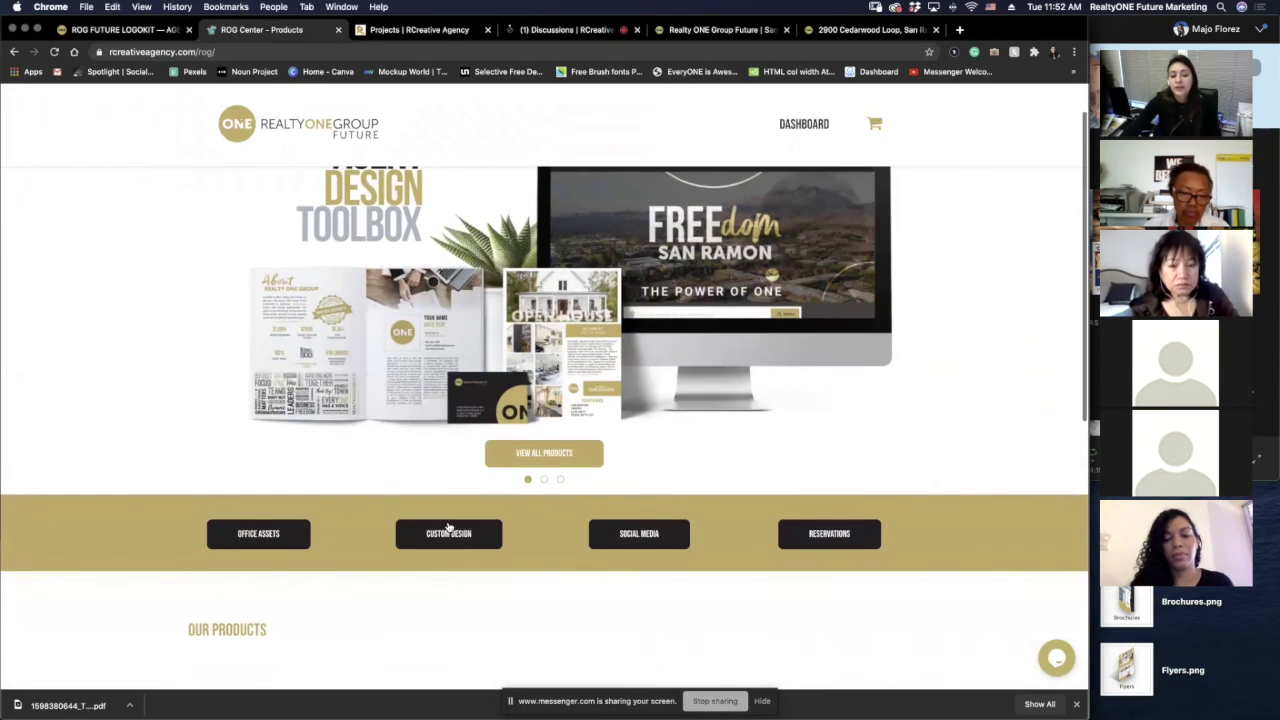
{"action": "left_click", "coordinate": [446, 537]}
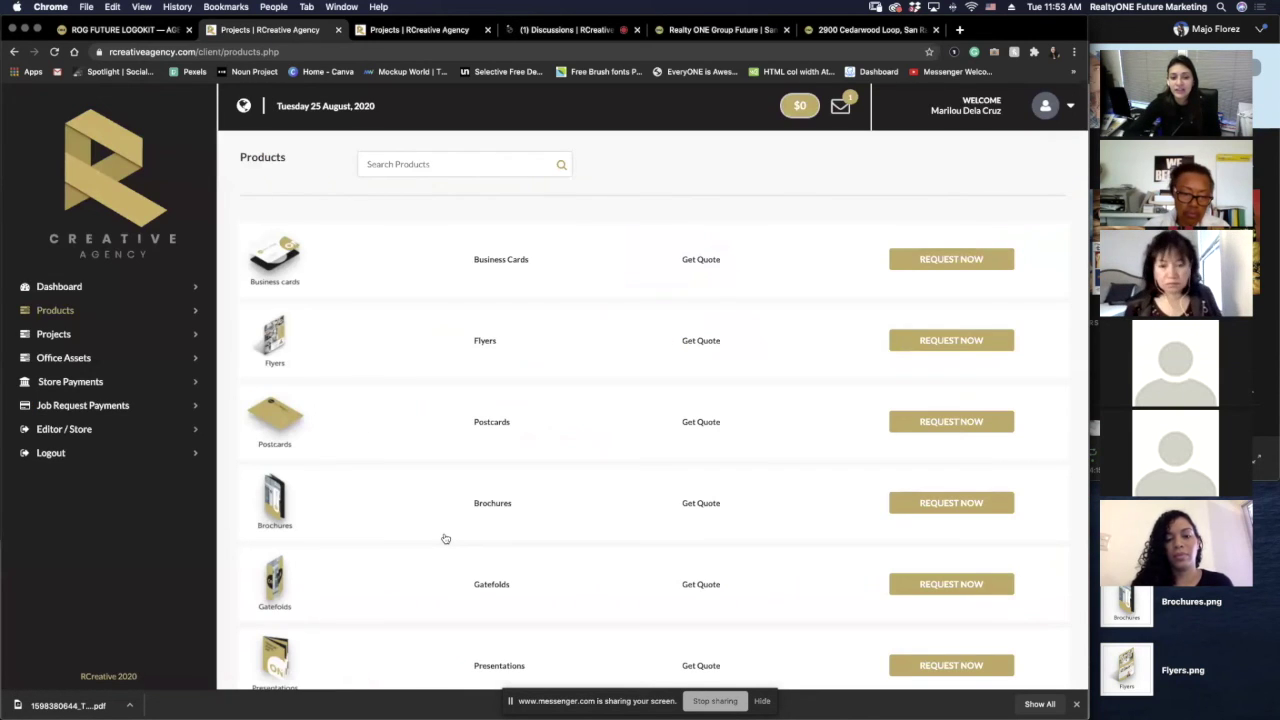
Step: Browse the ten products, Business Cards through Print Request, then return to the top
{"action": "scroll", "coordinate": [446, 539], "scroll_direction": "down", "scroll_amount": 1}
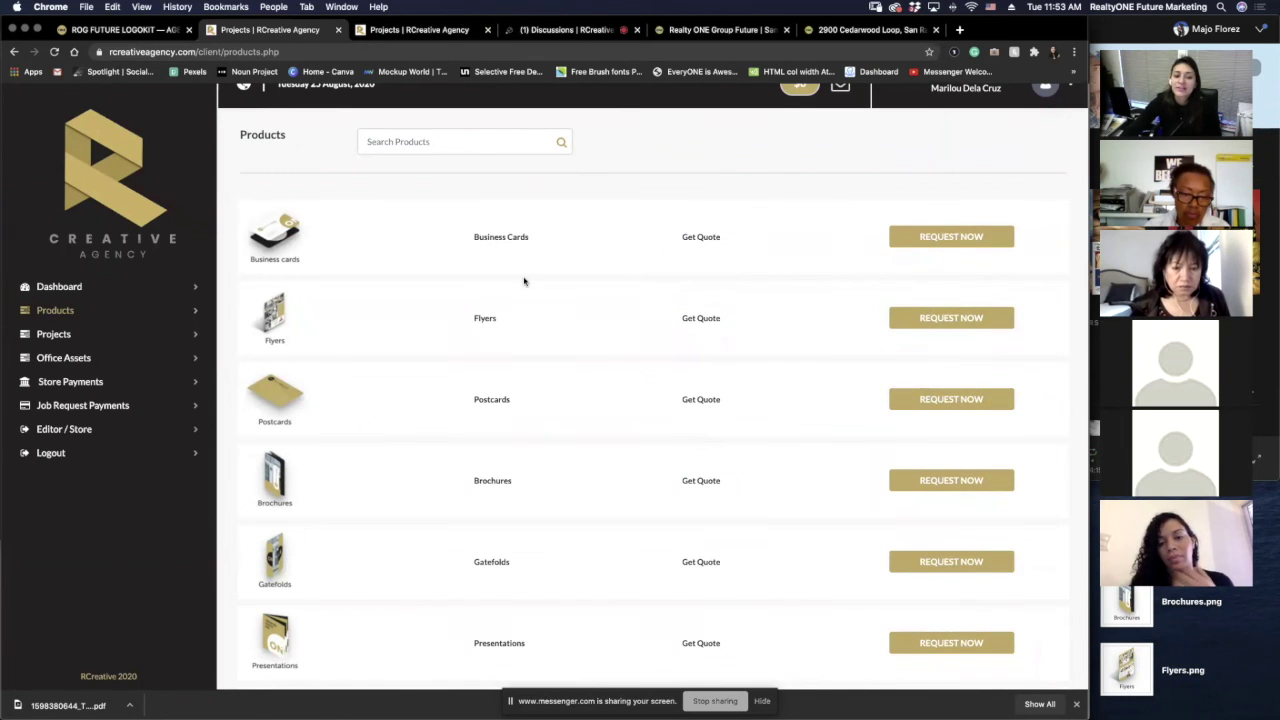
{"action": "scroll", "coordinate": [524, 281], "scroll_direction": "down", "scroll_amount": 2}
{"action": "scroll", "coordinate": [524, 281], "scroll_direction": "down", "scroll_amount": 3}
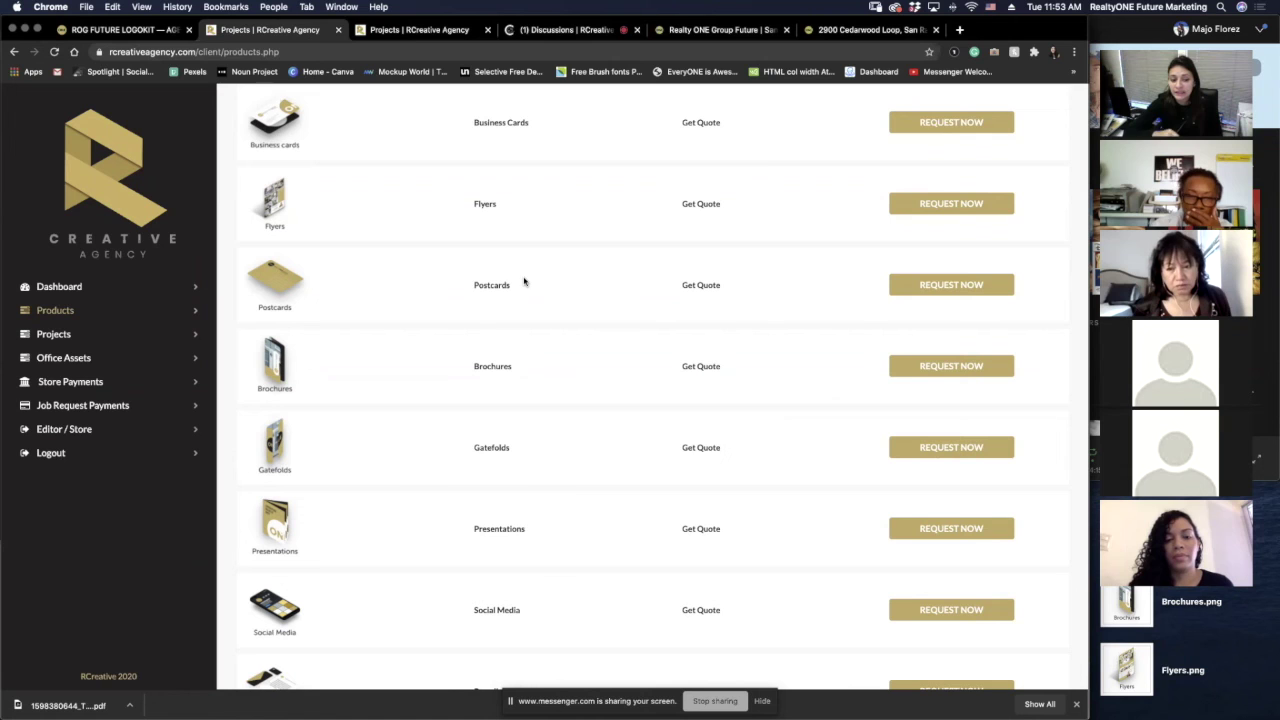
{"action": "scroll", "coordinate": [524, 281], "scroll_direction": "down", "scroll_amount": 6}
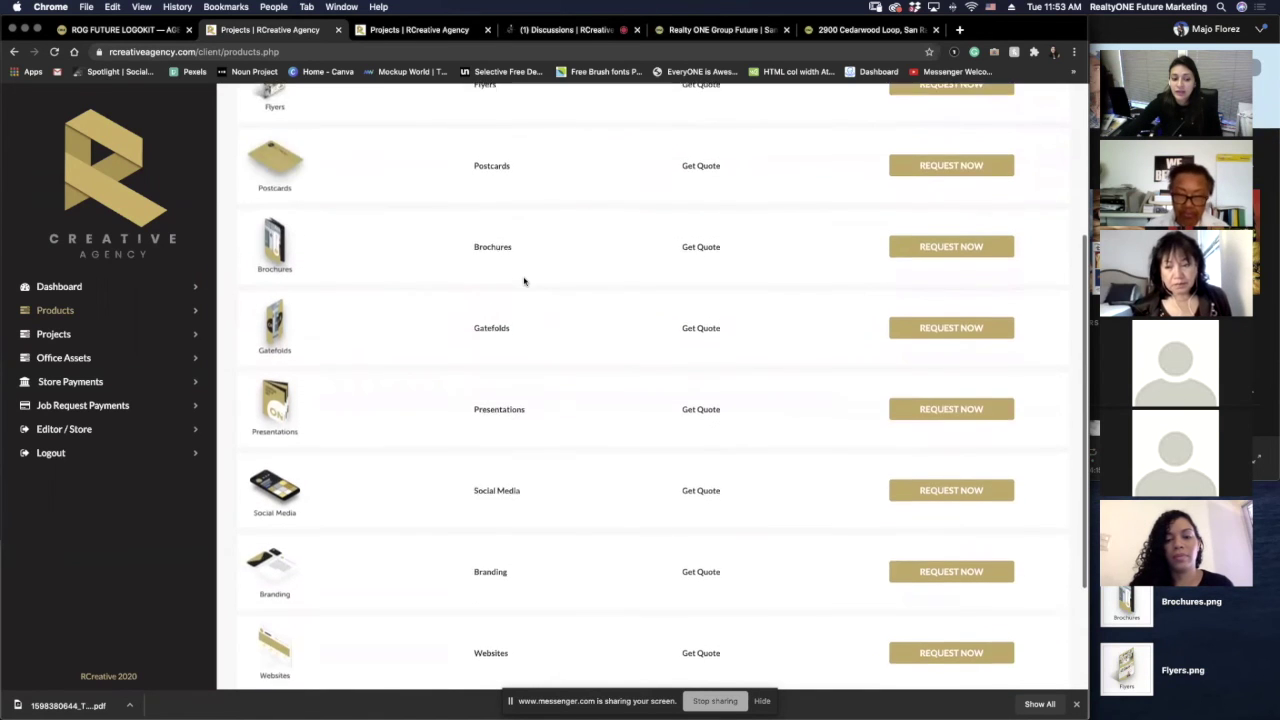
{"action": "scroll", "coordinate": [524, 281], "scroll_direction": "down", "scroll_amount": 3}
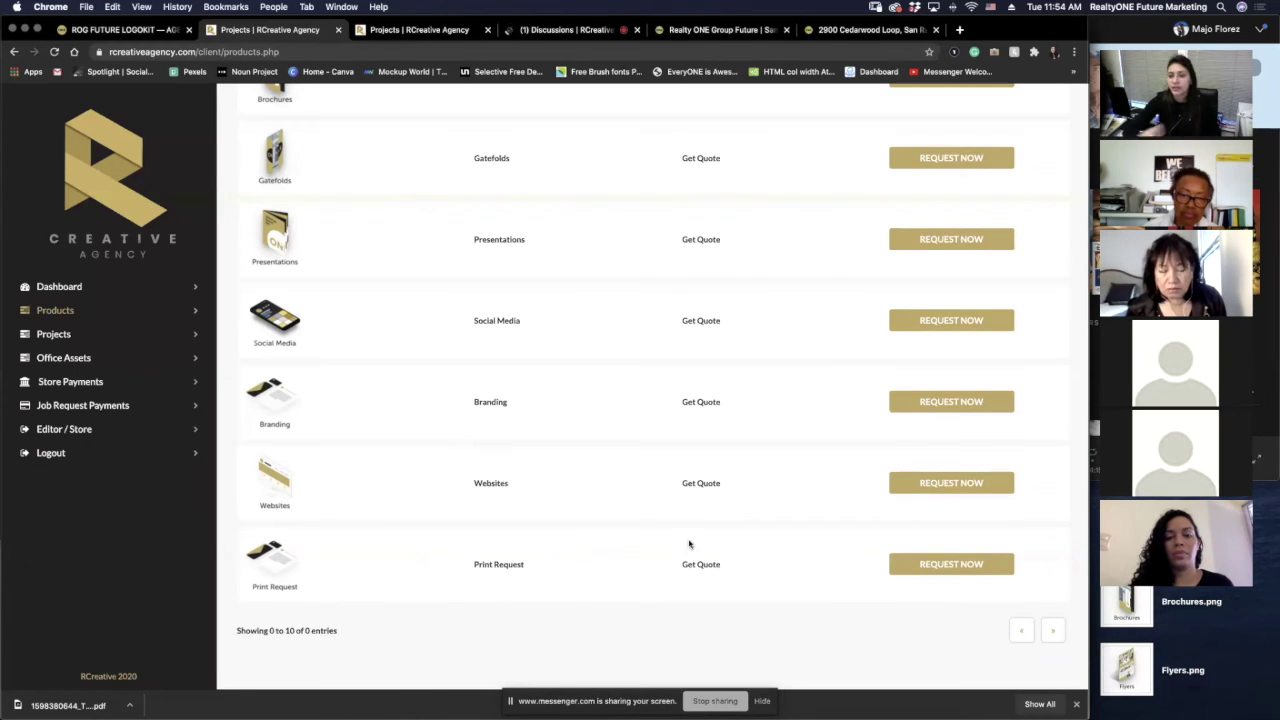
{"action": "scroll", "coordinate": [660, 360], "scroll_direction": "up", "scroll_amount": 5}
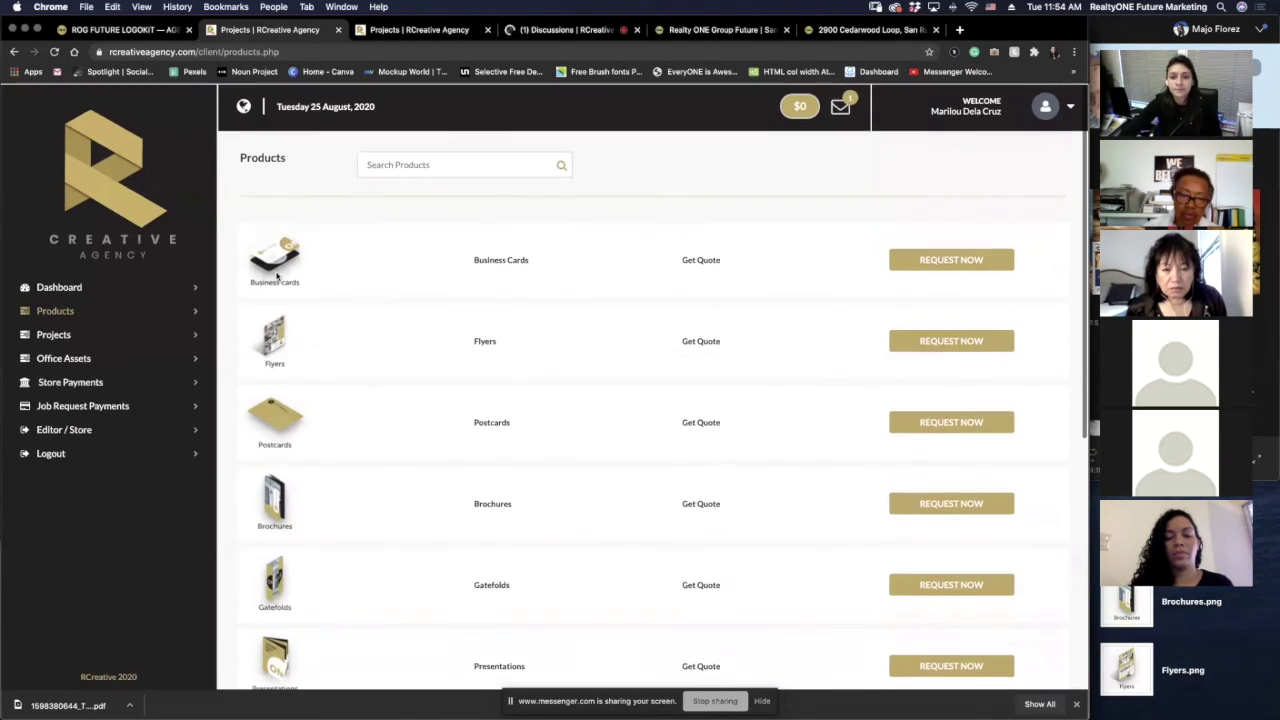
Step: Open the Social Media request form from the storefront and read its description
{"action": "left_click", "coordinate": [90, 430]}
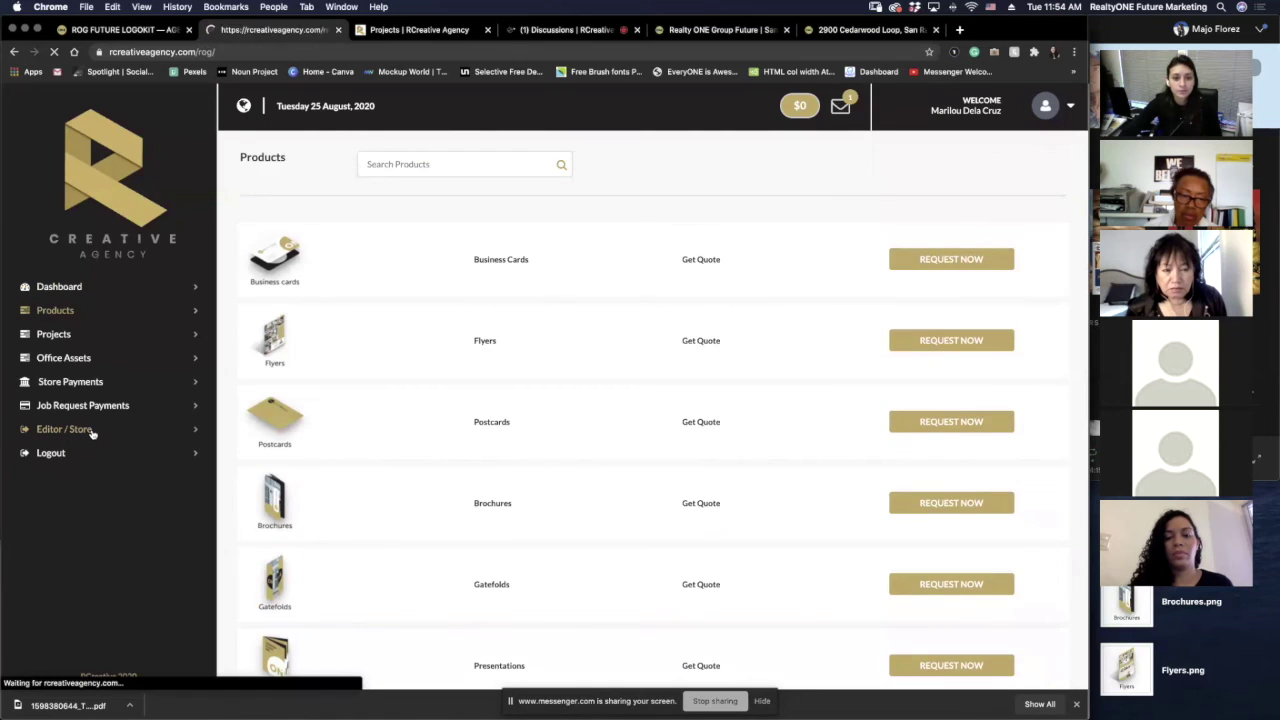
{"action": "scroll", "coordinate": [640, 480], "scroll_direction": "down", "scroll_amount": 2}
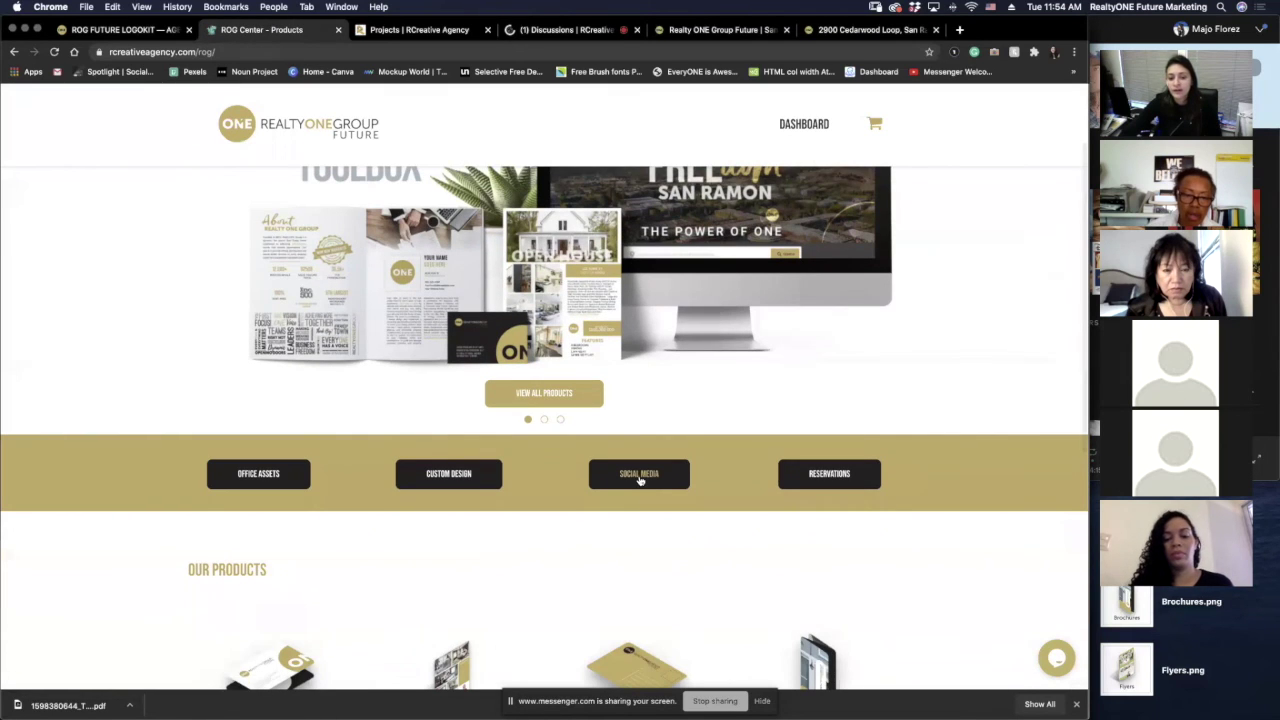
{"action": "left_click", "coordinate": [639, 476]}
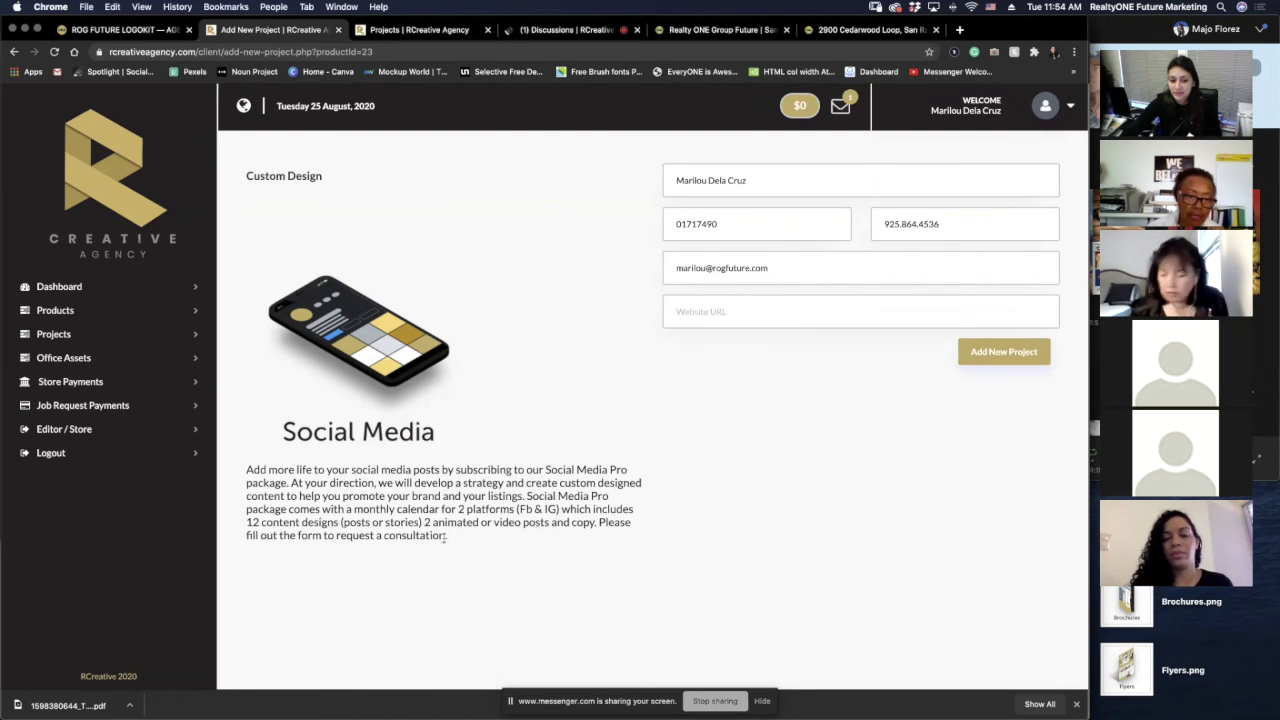
{"action": "left_click_drag", "start_coordinate": [447, 536], "coordinate": [363, 491]}
{"action": "left_click", "coordinate": [363, 489]}
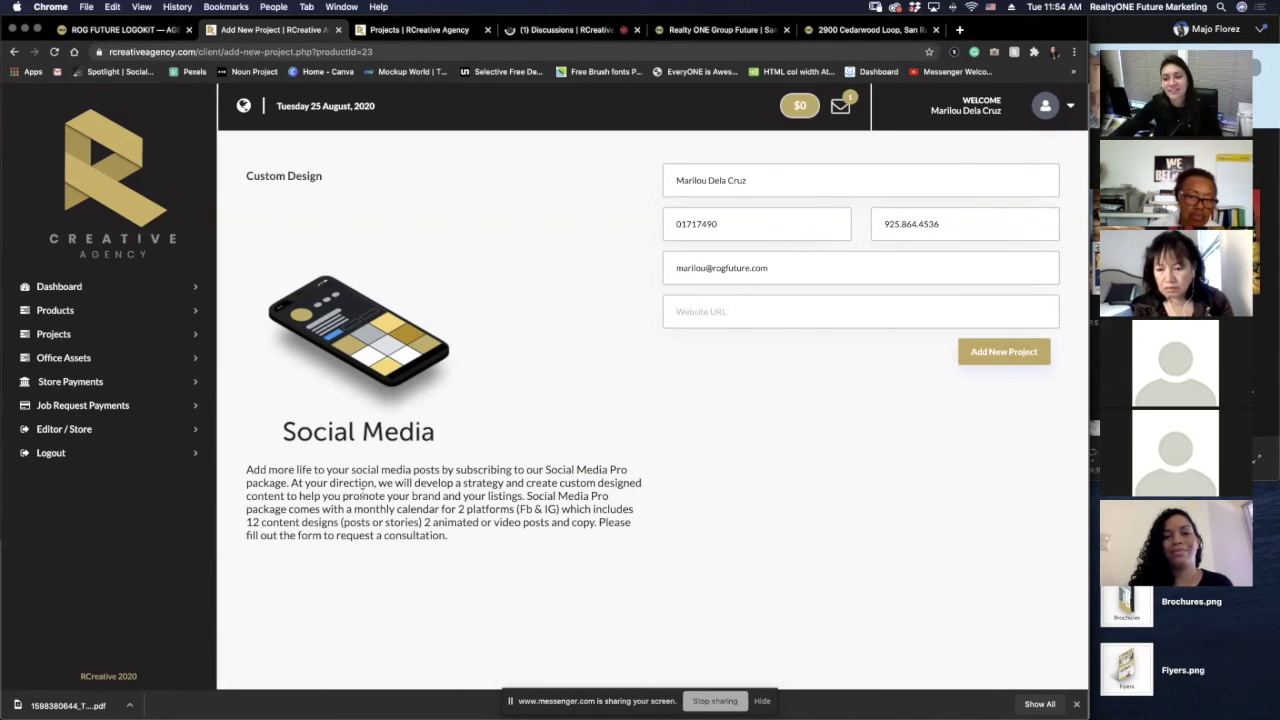
Step: Return to the ROG Center storefront's Our Products section, Business cards through Promo
{"action": "left_click", "coordinate": [107, 428]}
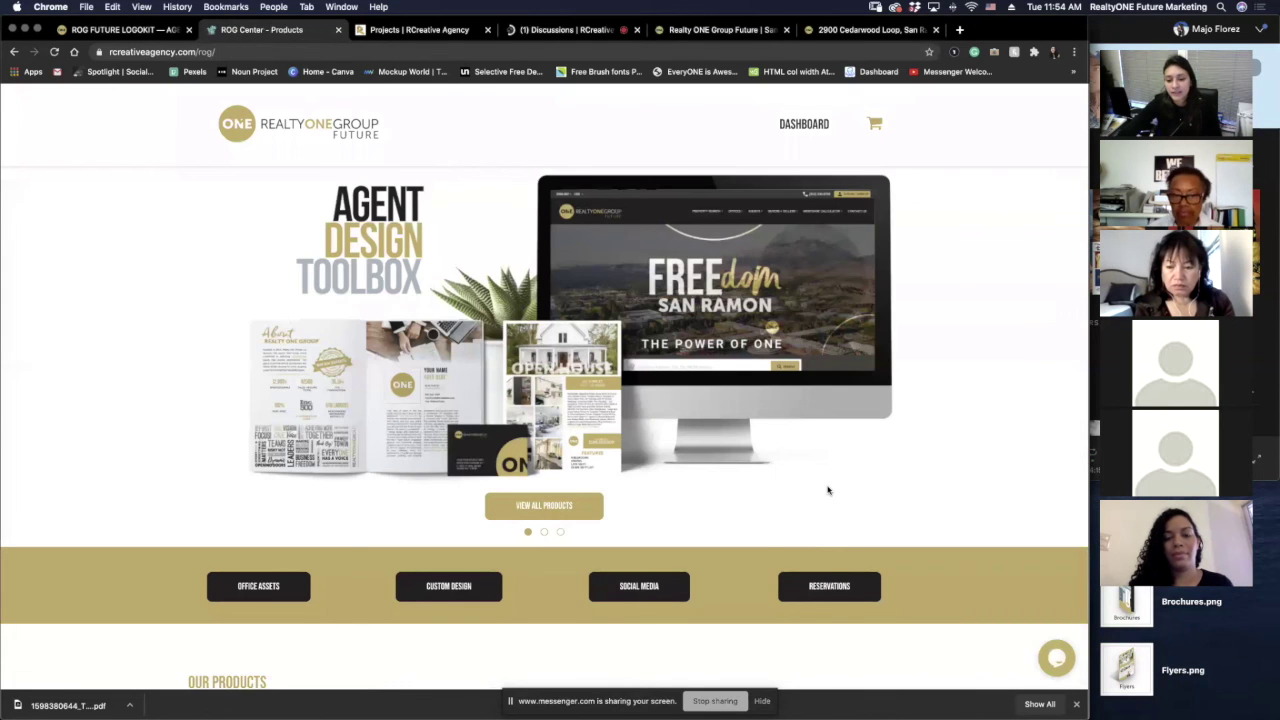
{"action": "scroll", "coordinate": [827, 490], "scroll_direction": "down", "scroll_amount": 1}
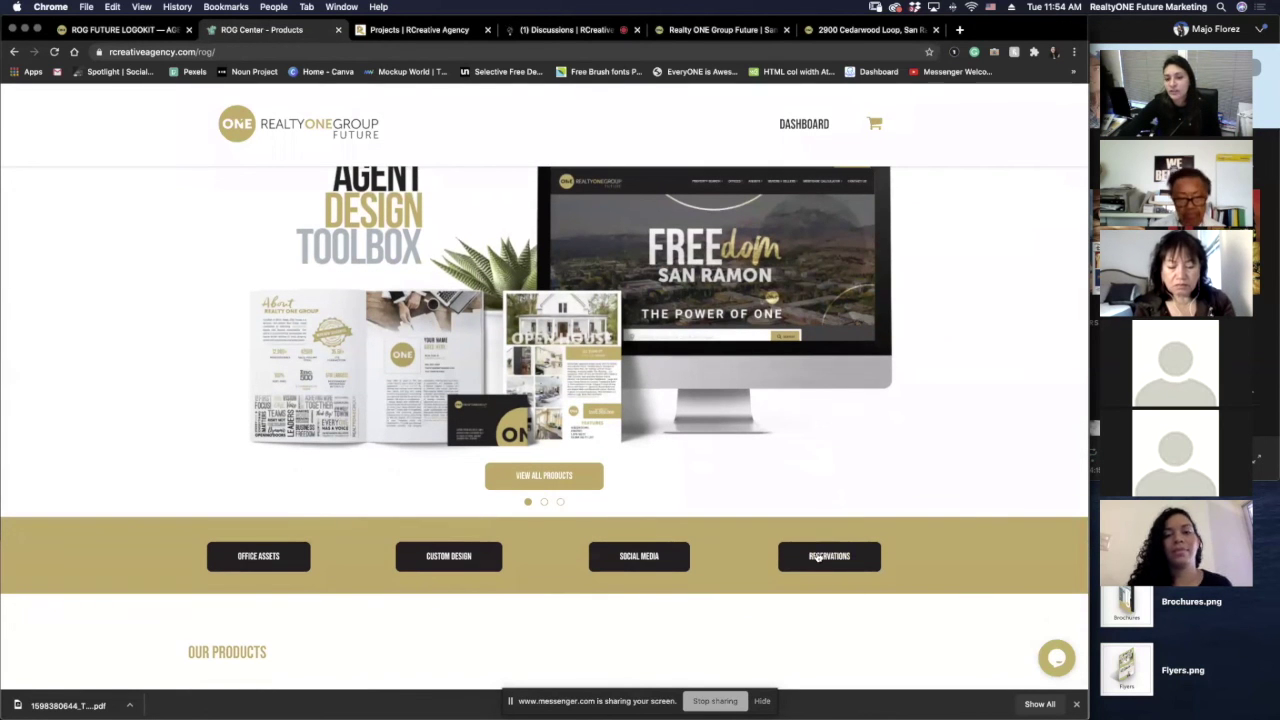
{"action": "scroll", "coordinate": [816, 558], "scroll_direction": "down", "scroll_amount": 5}
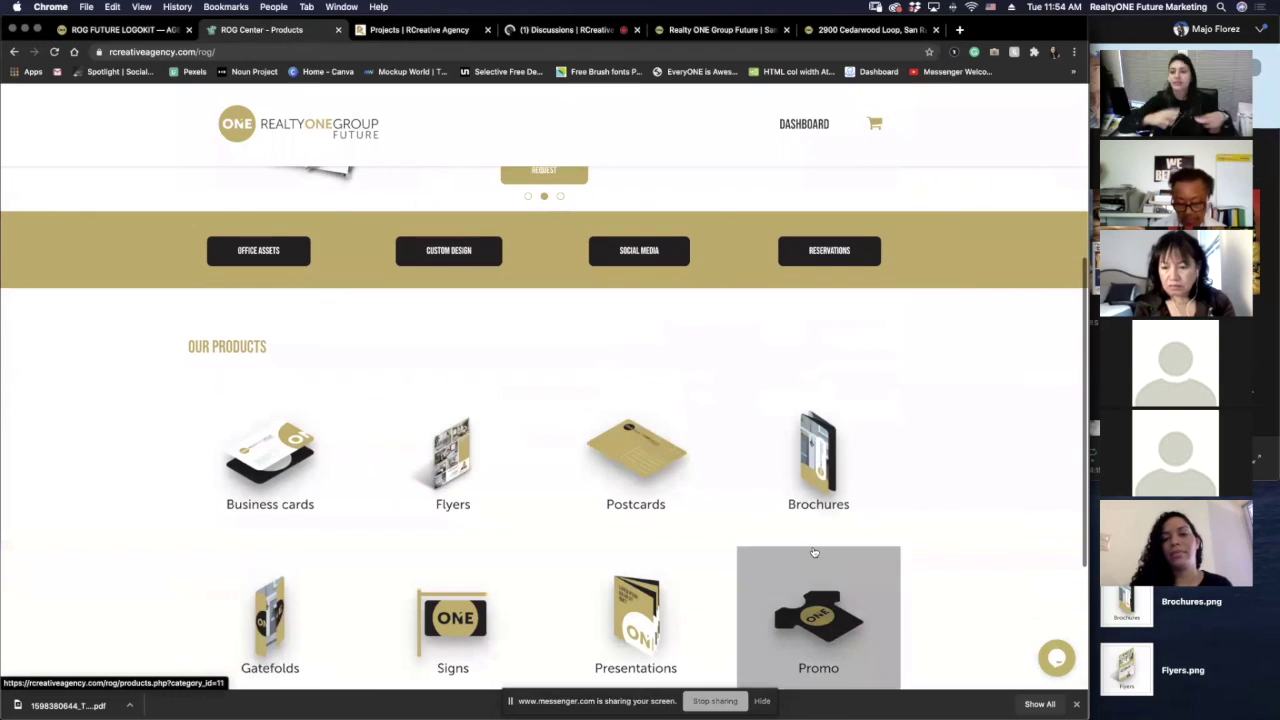